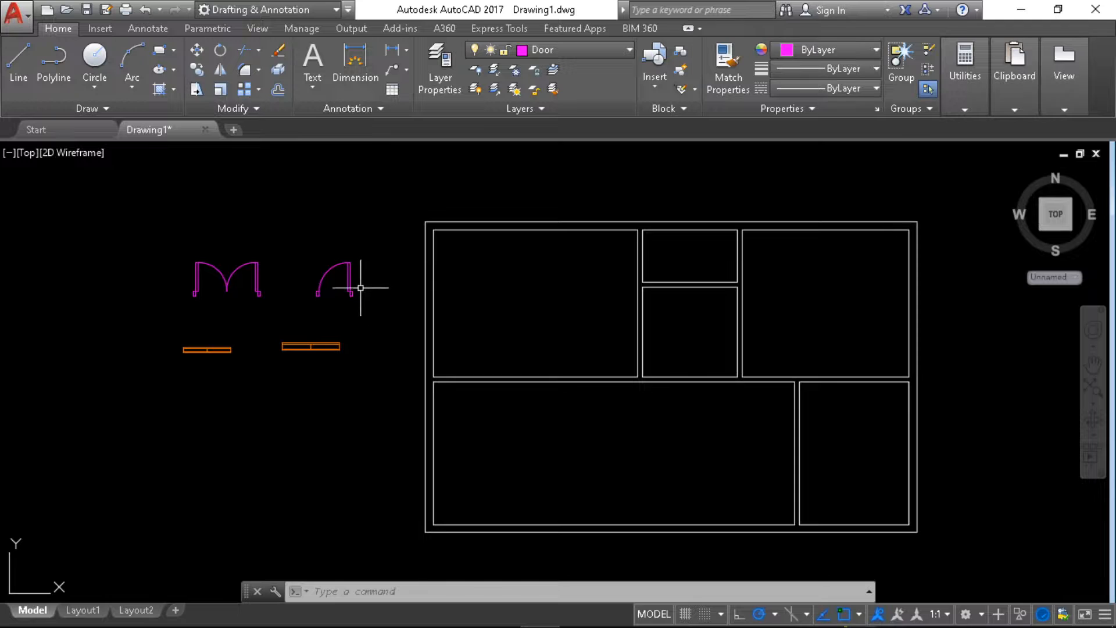
# - Copy the single door from beside the plan onto the wall below the upper-left room, near its left corner
pyautogui.scroll(4, 361, 287)
pyautogui.moveTo(377, 425); pyautogui.dragTo(342, 363, button='middle')
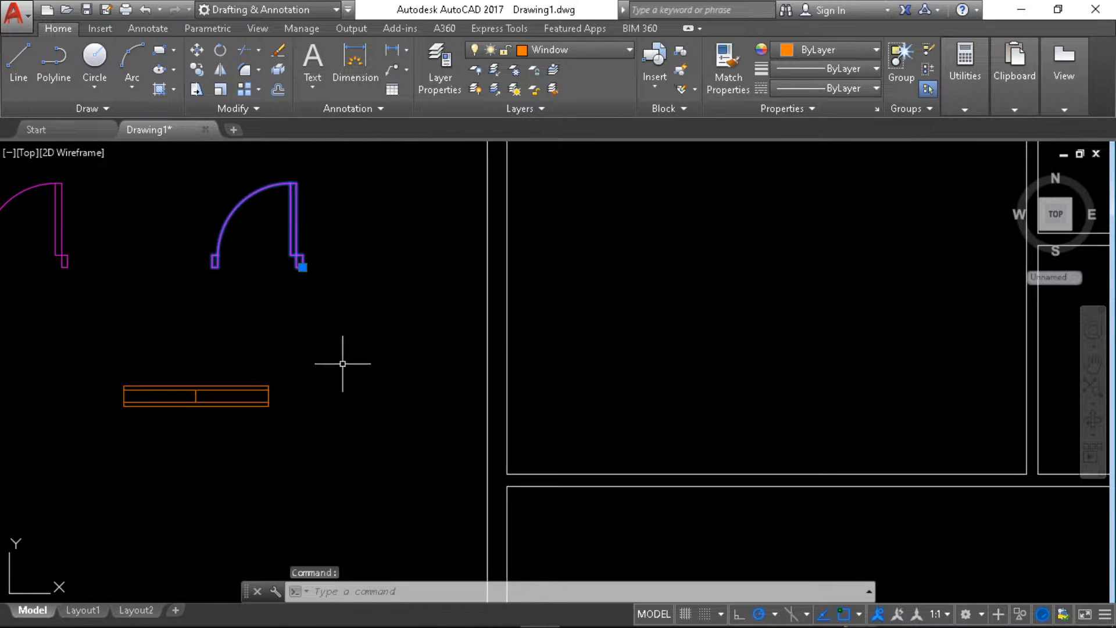
pyautogui.click(197, 77)
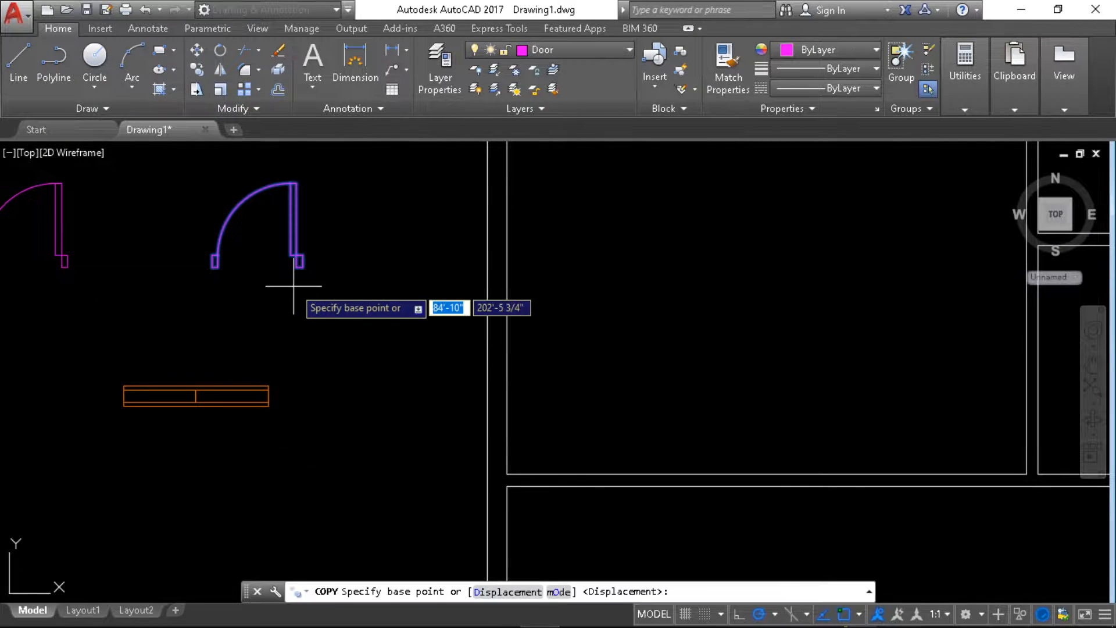
pyautogui.scroll(2, 297, 268)
pyautogui.click(295, 243)
pyautogui.moveTo(467, 394); pyautogui.dragTo(287, 185, button='middle')
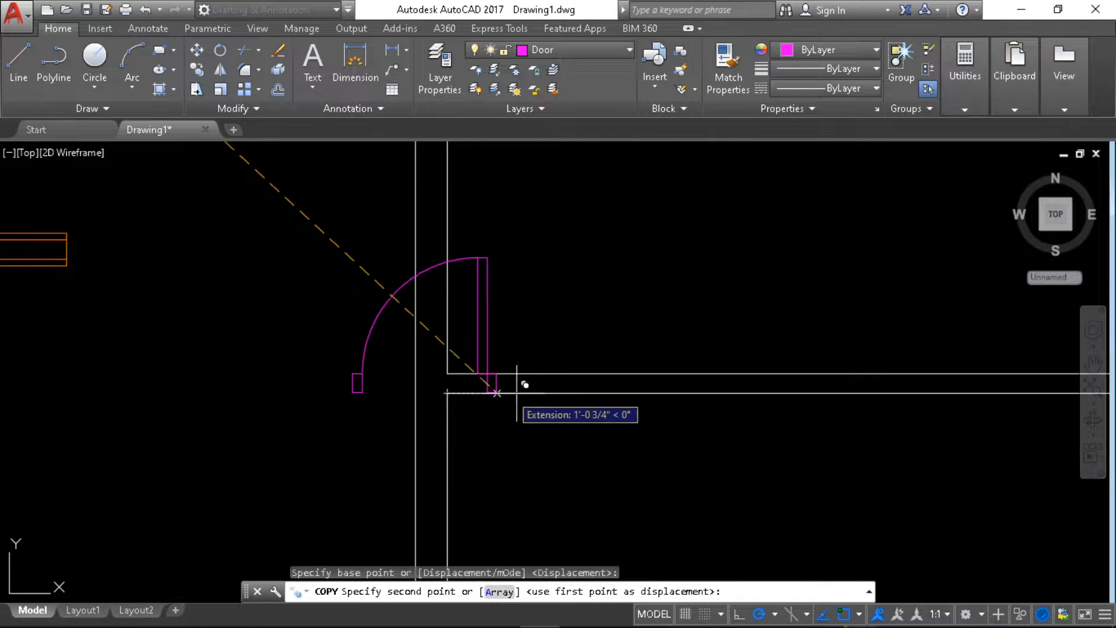
pyautogui.click(477, 393)
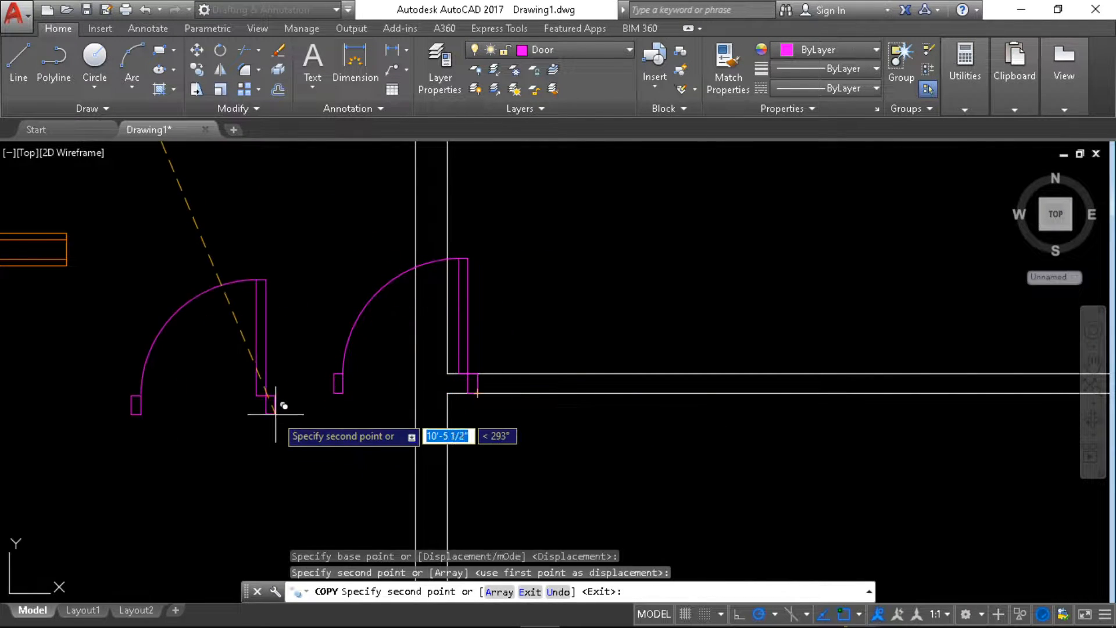
pyautogui.press('Escape')
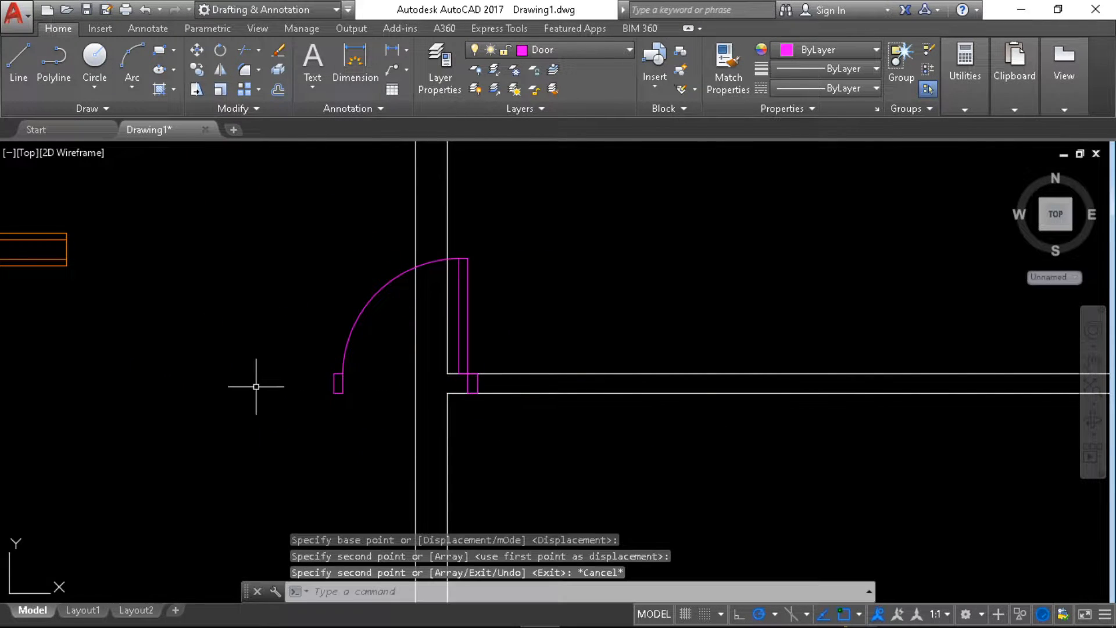
# - Mirror the copied single door about a vertical line through its lower-right corner, erasing the source object
pyautogui.click(226, 70)
pyautogui.click(467, 321)
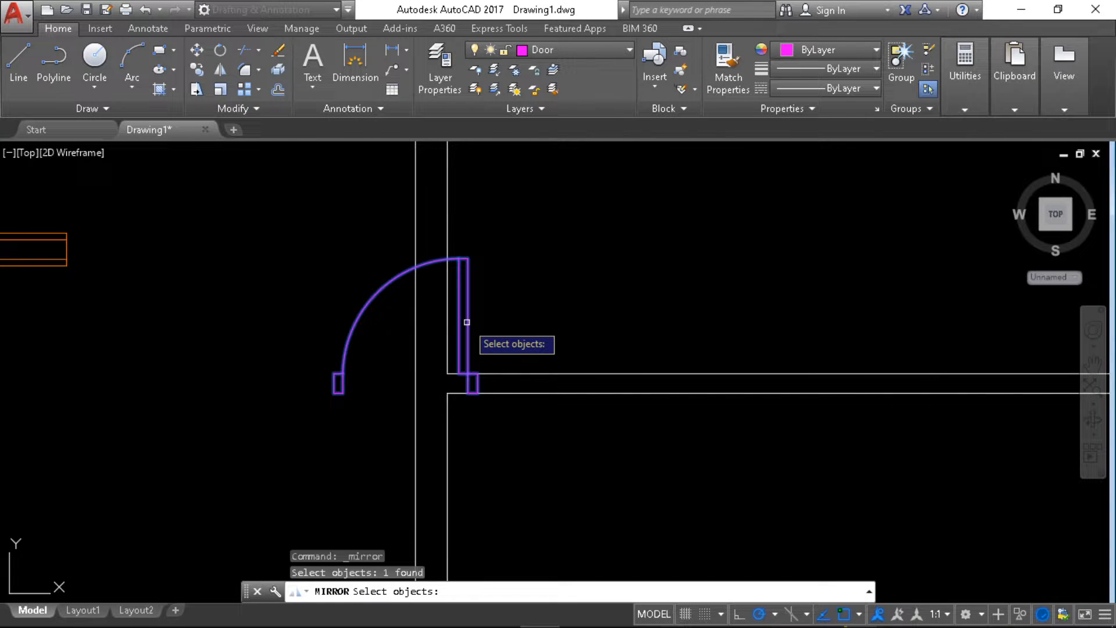
pyautogui.press('Return')
pyautogui.click(477, 393)
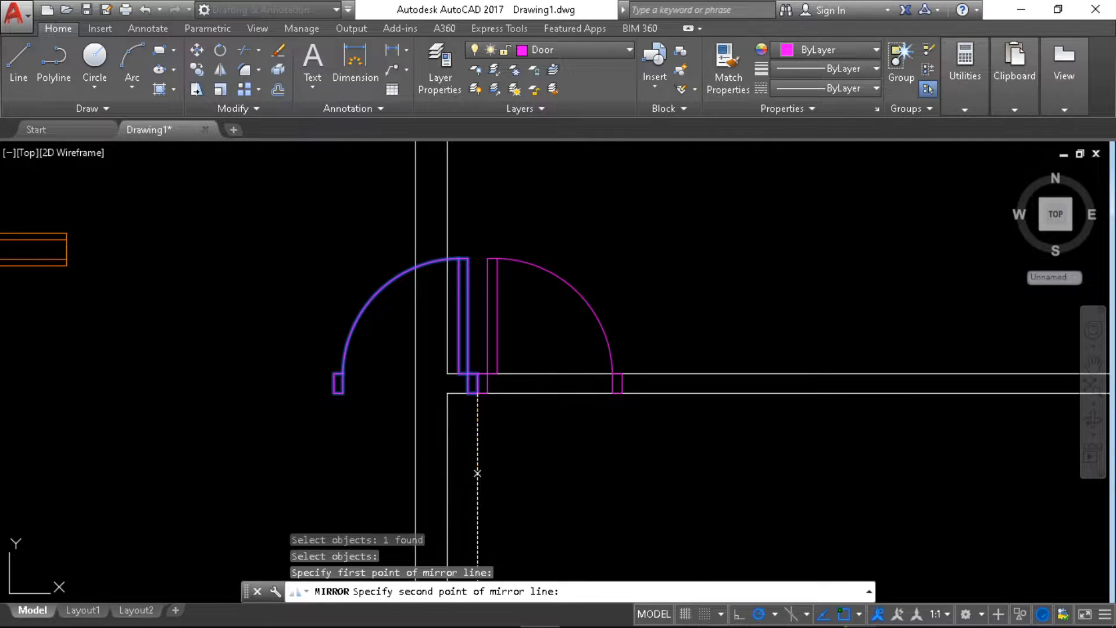
pyautogui.click(477, 473)
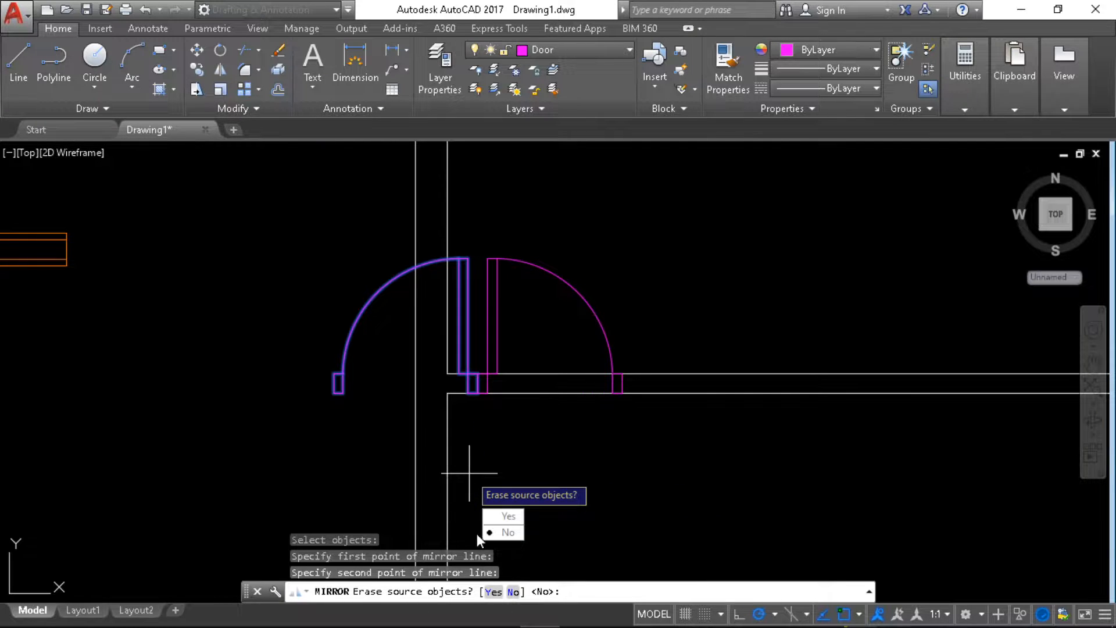
pyautogui.click(493, 592)
# - Copy the mirrored door along the same wall to the lower middle room and the upper-right room, near each room's left corner
pyautogui.moveTo(552, 439); pyautogui.dragTo(432, 433, button='middle')
pyautogui.scroll(-2, 432, 433)
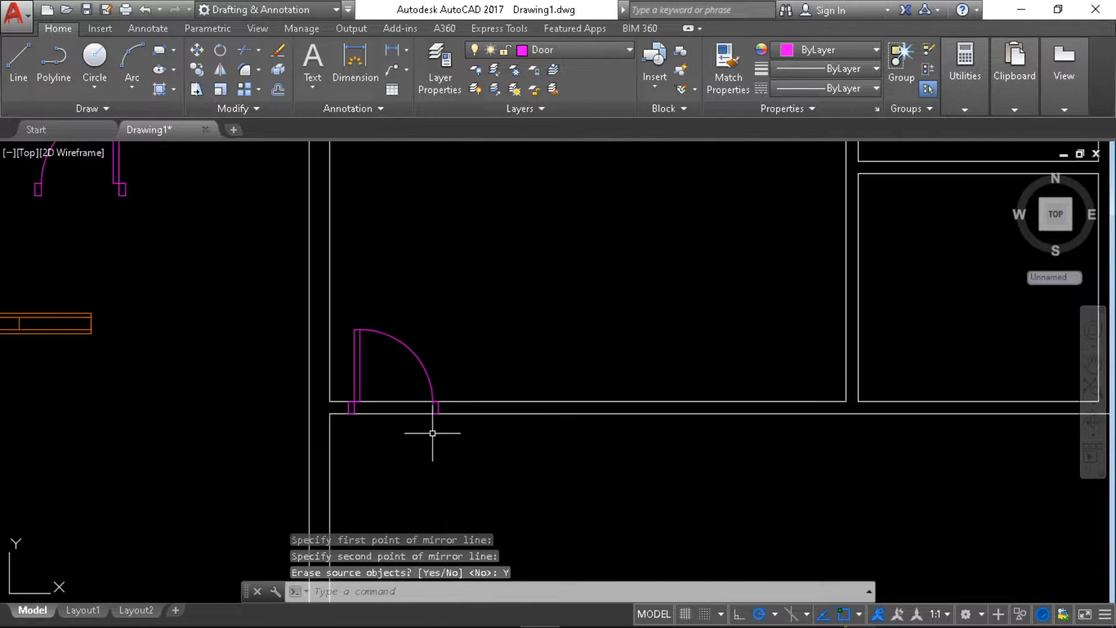
pyautogui.scroll(-2, 528, 462)
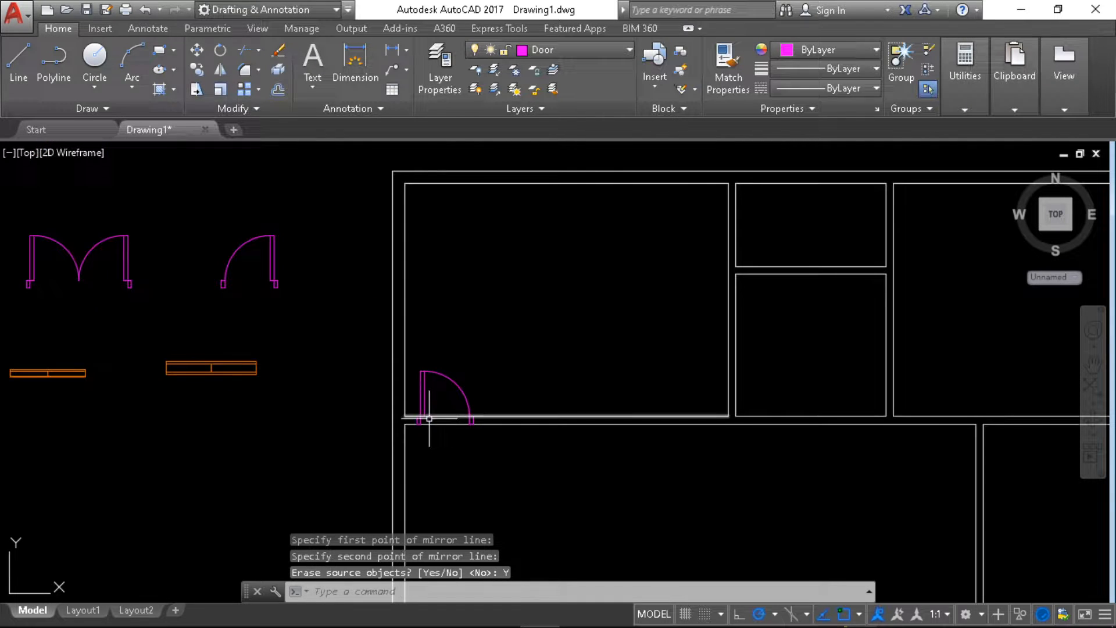
pyautogui.click(440, 377)
pyautogui.click(197, 69)
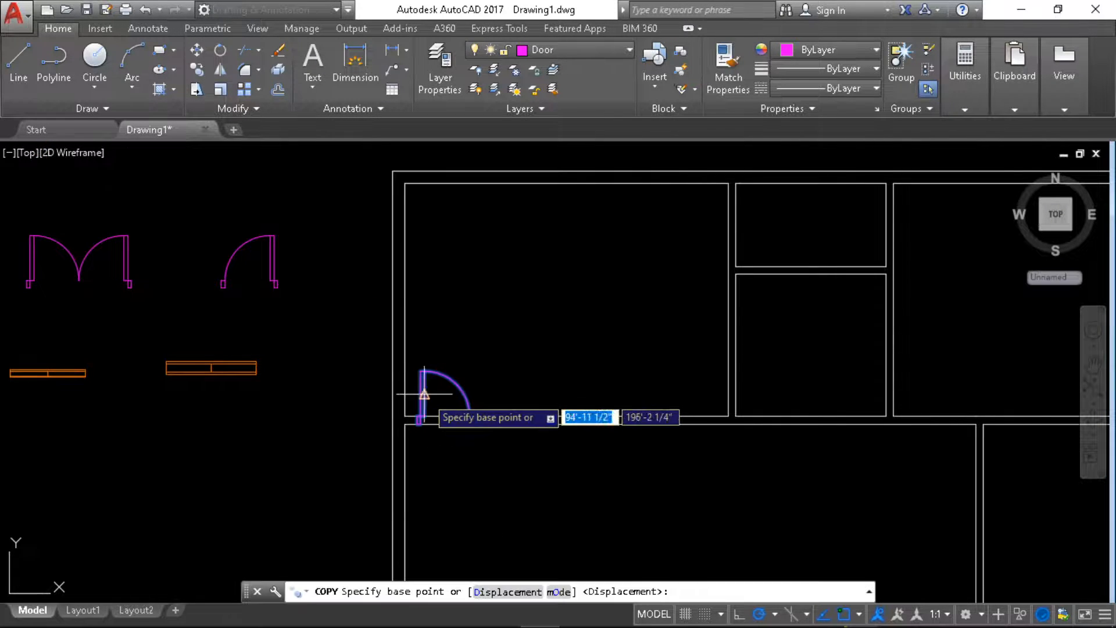
pyautogui.scroll(4, 425, 401)
pyautogui.click(429, 382)
pyautogui.moveTo(767, 417); pyautogui.dragTo(287, 417, button='middle')
pyautogui.moveTo(688, 462); pyautogui.dragTo(650, 468, button='middle')
pyautogui.scroll(5, 491, 448)
pyautogui.scroll(-3, 436, 391)
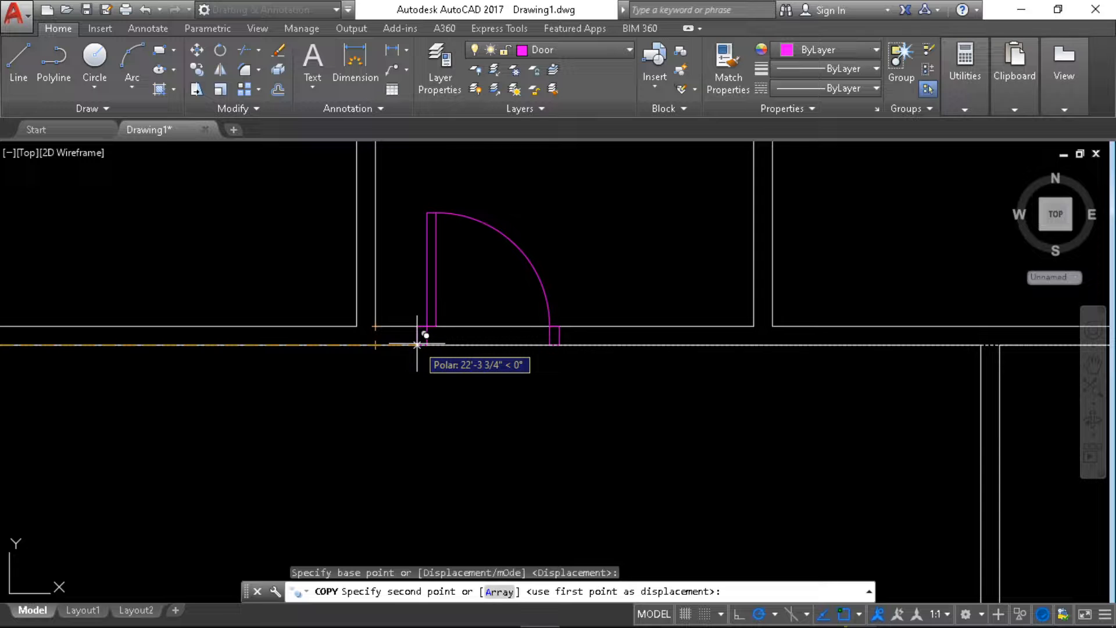
pyautogui.click(416, 345)
pyautogui.moveTo(762, 371); pyautogui.dragTo(398, 378, button='middle')
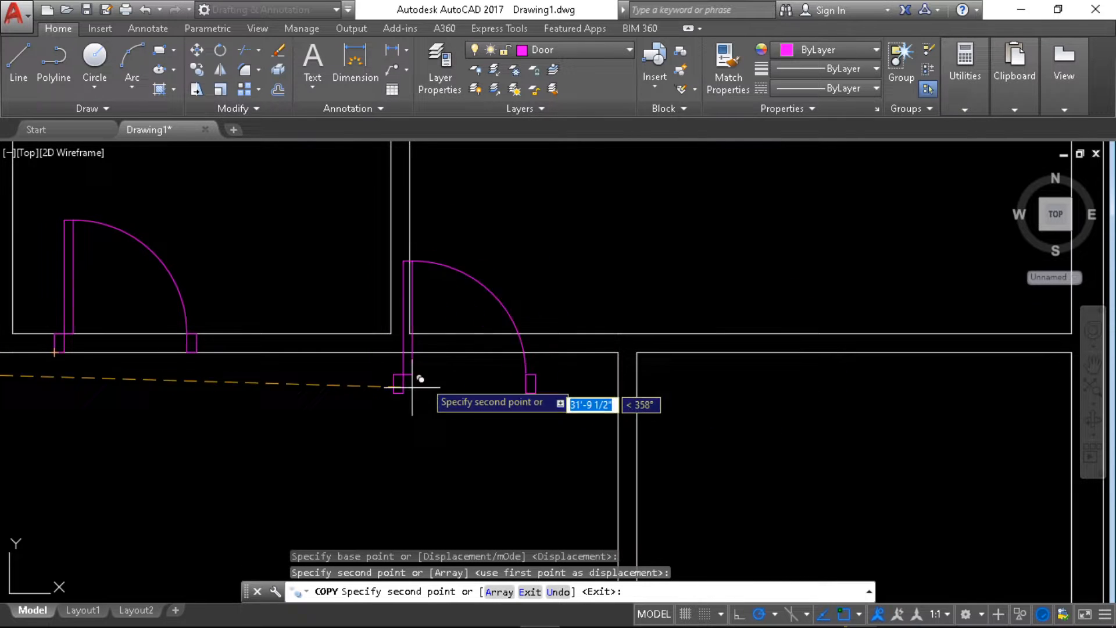
pyautogui.click(439, 353)
pyautogui.scroll(-5, 661, 448)
pyautogui.moveTo(660, 448); pyautogui.dragTo(598, 340, button='middle')
pyautogui.moveTo(678, 418); pyautogui.dragTo(715, 400, button='middle')
pyautogui.moveTo(576, 449)
pyautogui.mouseDown(button='middle')
pyautogui.moveTo(453, 391)
pyautogui.moveTo(518, 386)
pyautogui.moveTo(410, 361)
pyautogui.mouseUp(button='middle')
pyautogui.scroll(2, 518, 386)
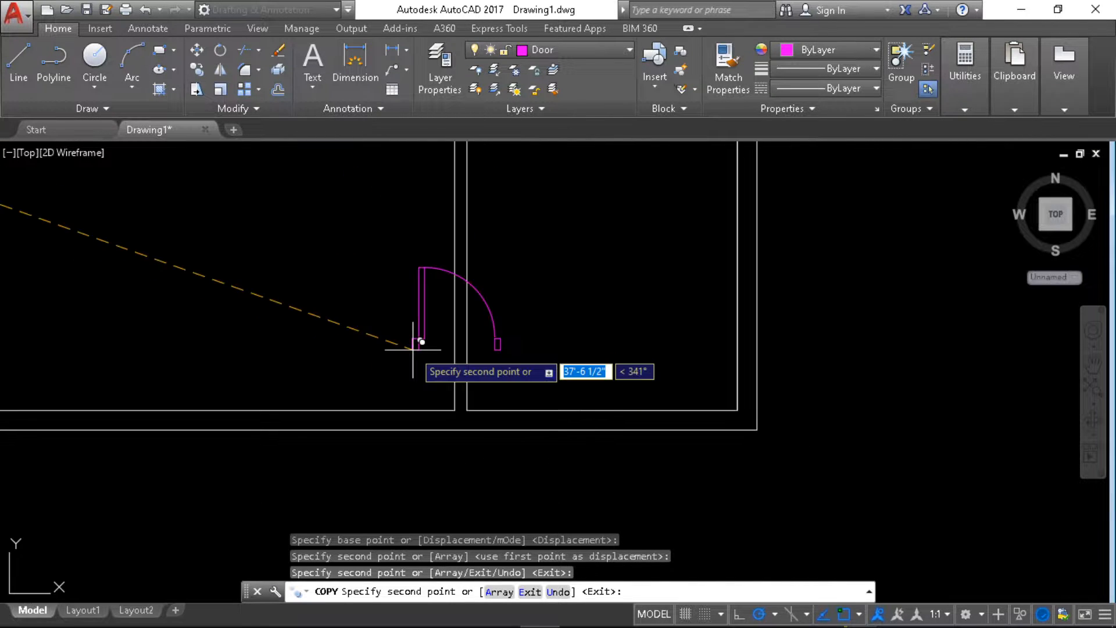
pyautogui.scroll(3, 411, 361)
pyautogui.scroll(-5, 429, 357)
pyautogui.moveTo(503, 398); pyautogui.dragTo(722, 454, button='middle')
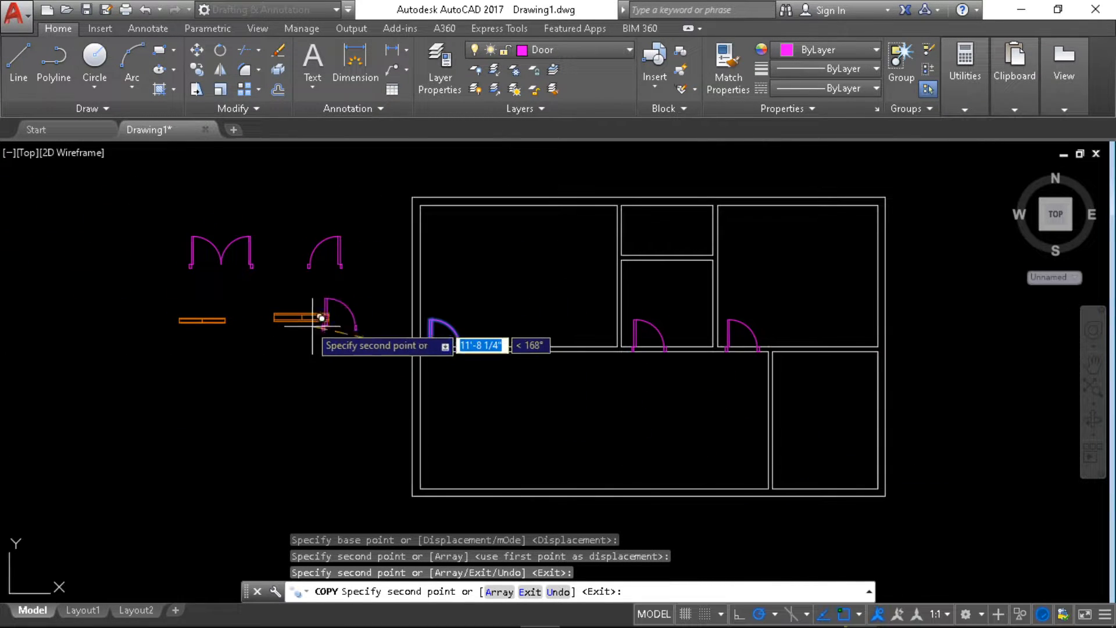
pyautogui.press('Escape')
# - Copy the original single door so its lower-right corner sits on the left face of the lower-right room's partition wall, near the bottom
pyautogui.click(349, 226)
pyautogui.click(299, 308)
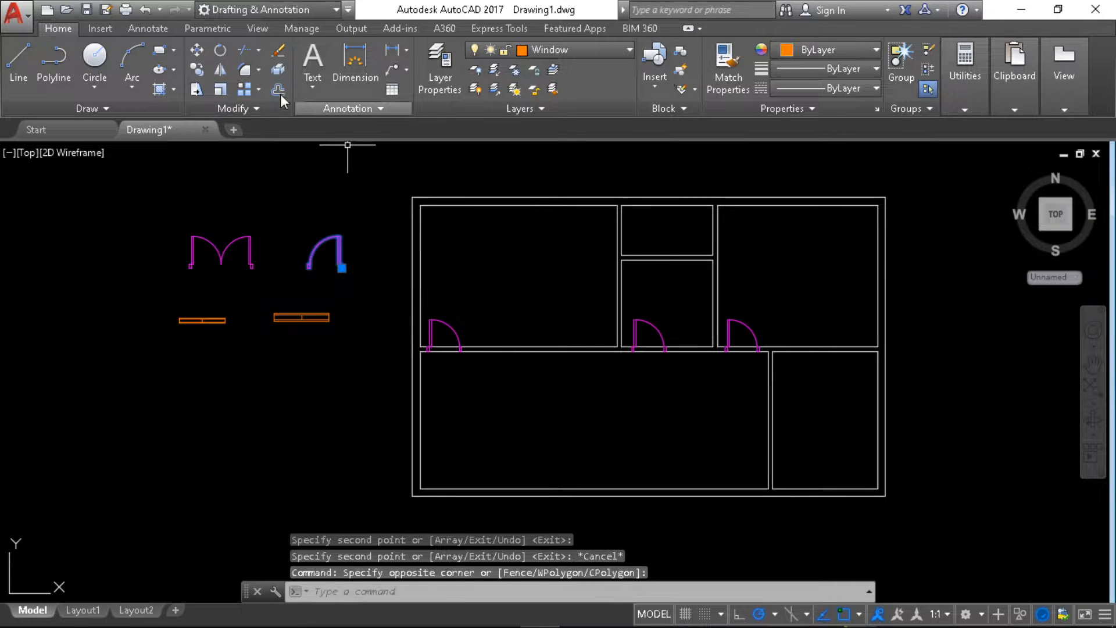
pyautogui.click(197, 72)
pyautogui.scroll(2, 349, 294)
pyautogui.click(331, 247)
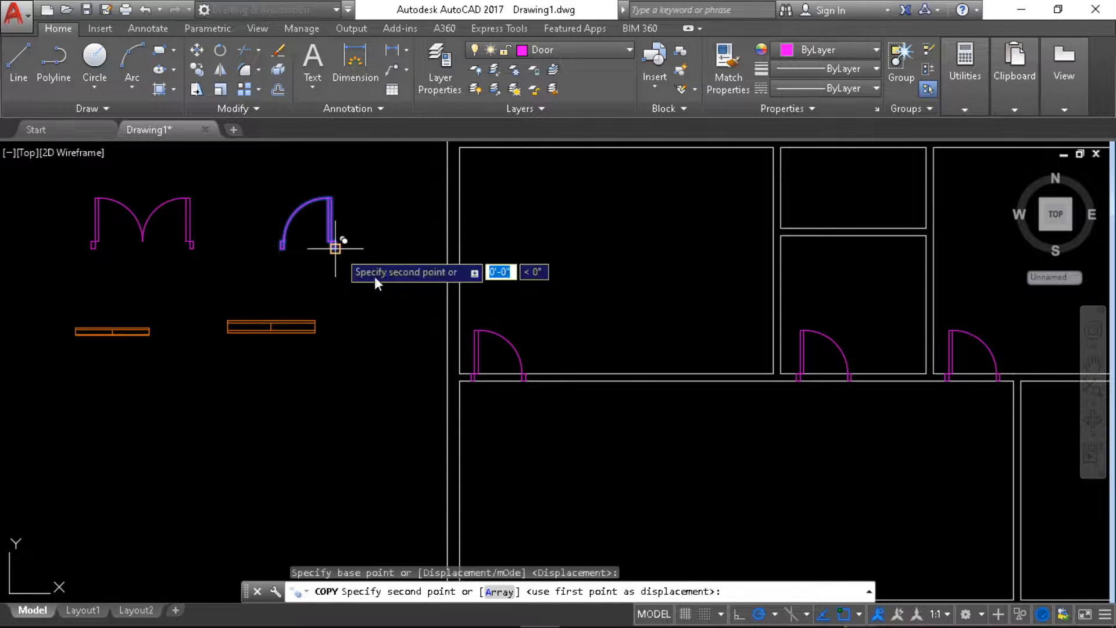
pyautogui.moveTo(711, 442); pyautogui.dragTo(410, 297, button='middle')
pyautogui.scroll(6, 651, 398)
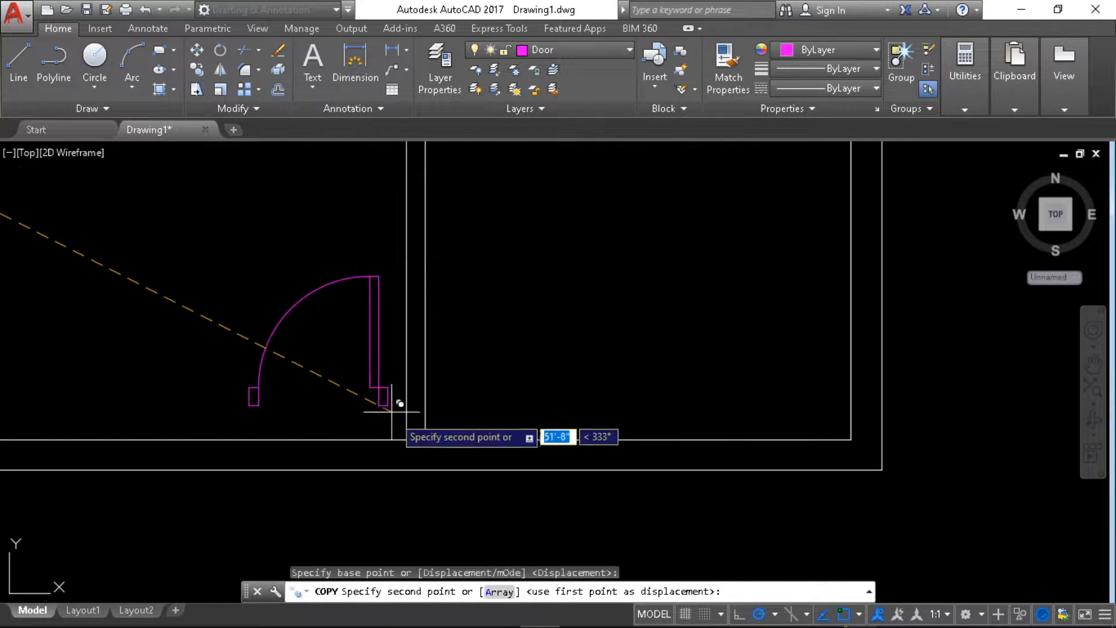
pyautogui.click(406, 378)
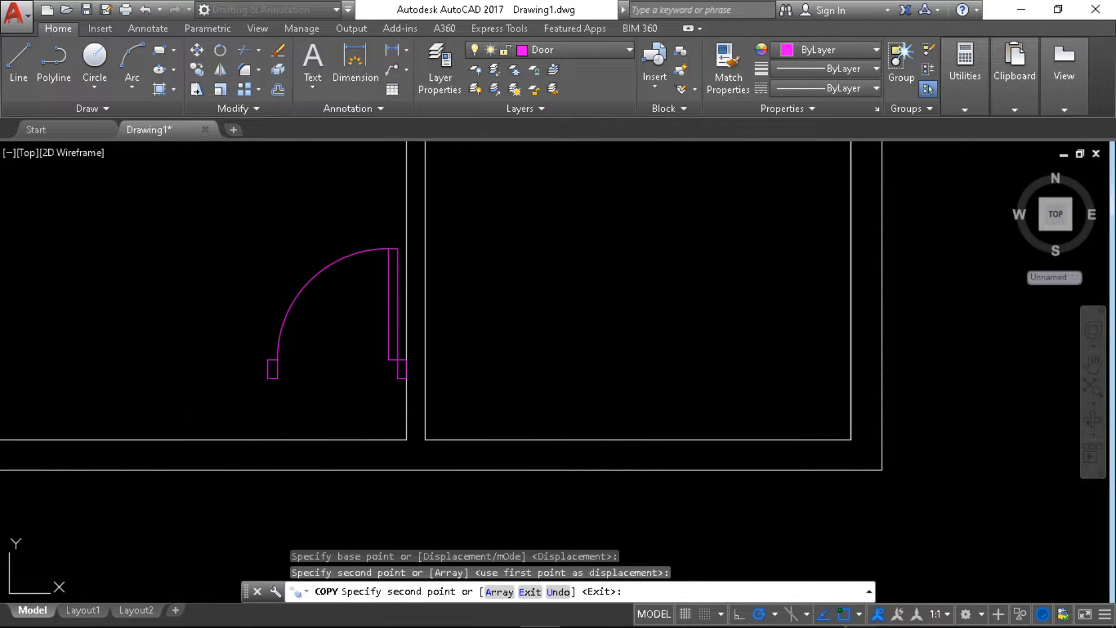
pyautogui.press('Escape')
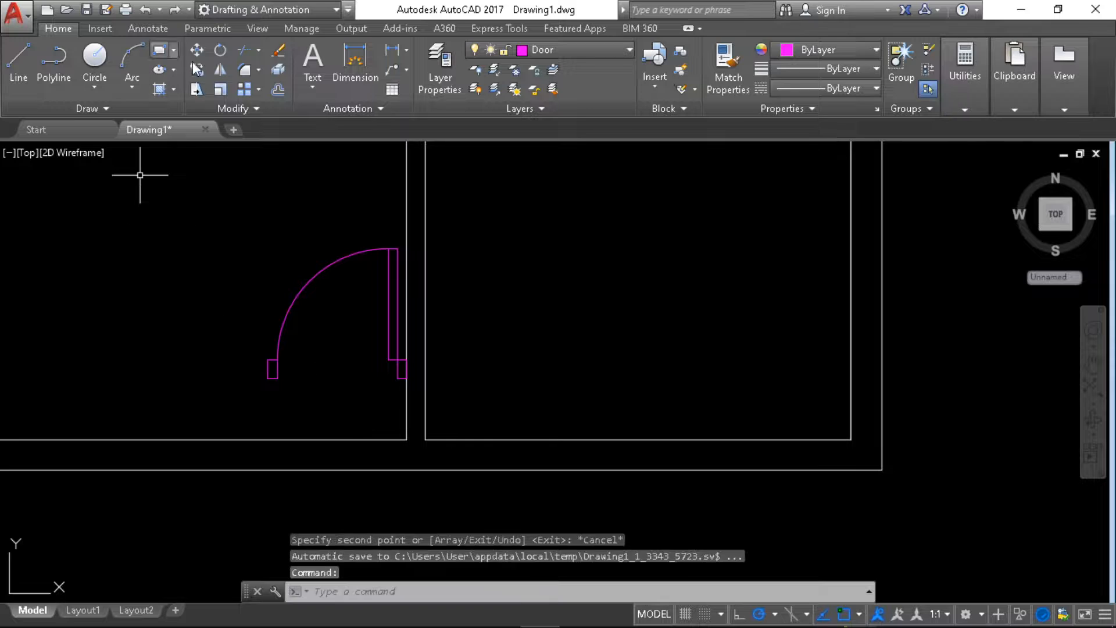
pyautogui.click(196, 51)
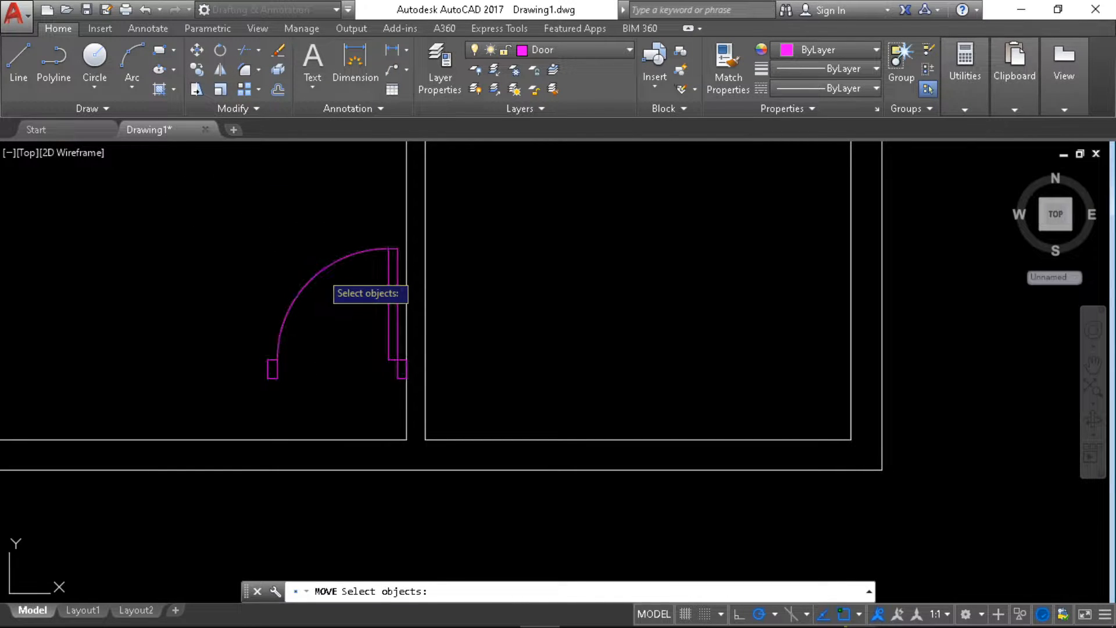
pyautogui.click(319, 272)
pyautogui.press('Return')
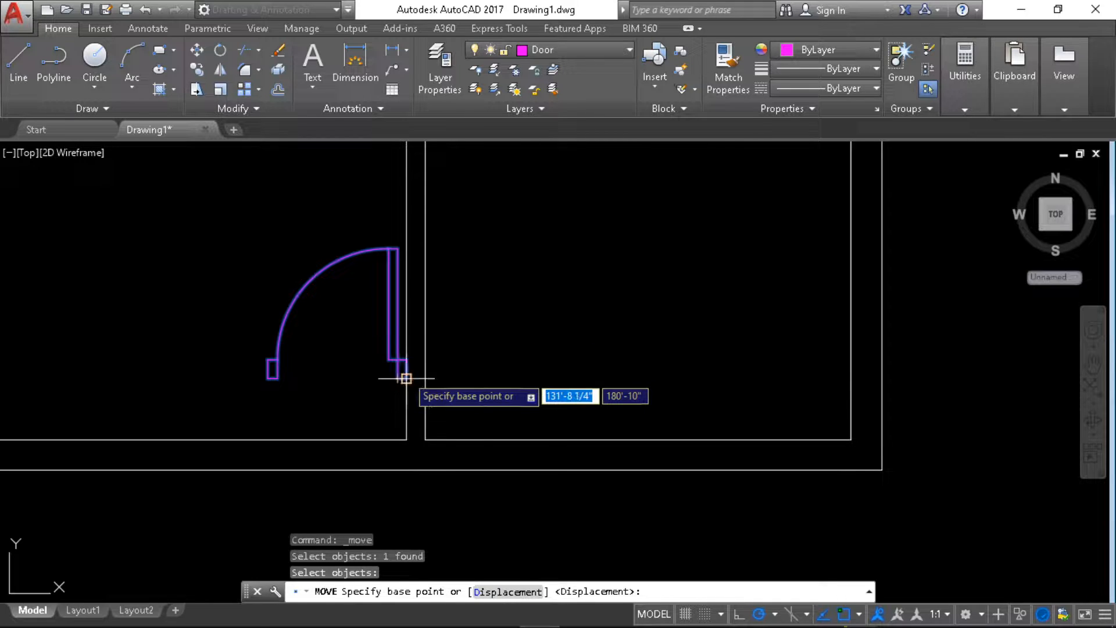
pyautogui.click(407, 378)
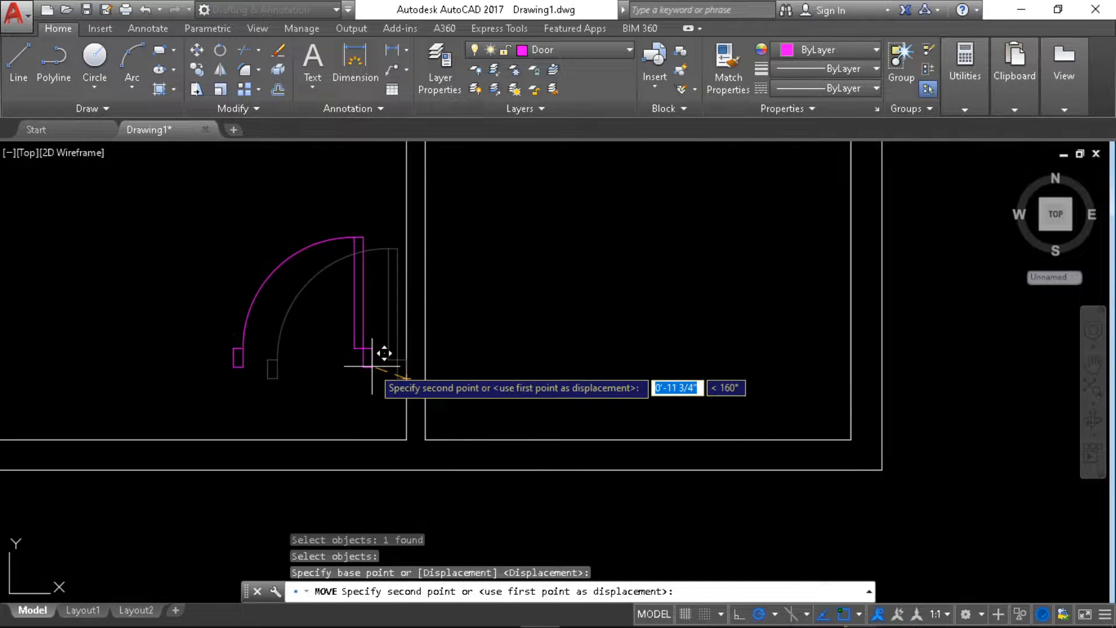
pyautogui.press('Escape')
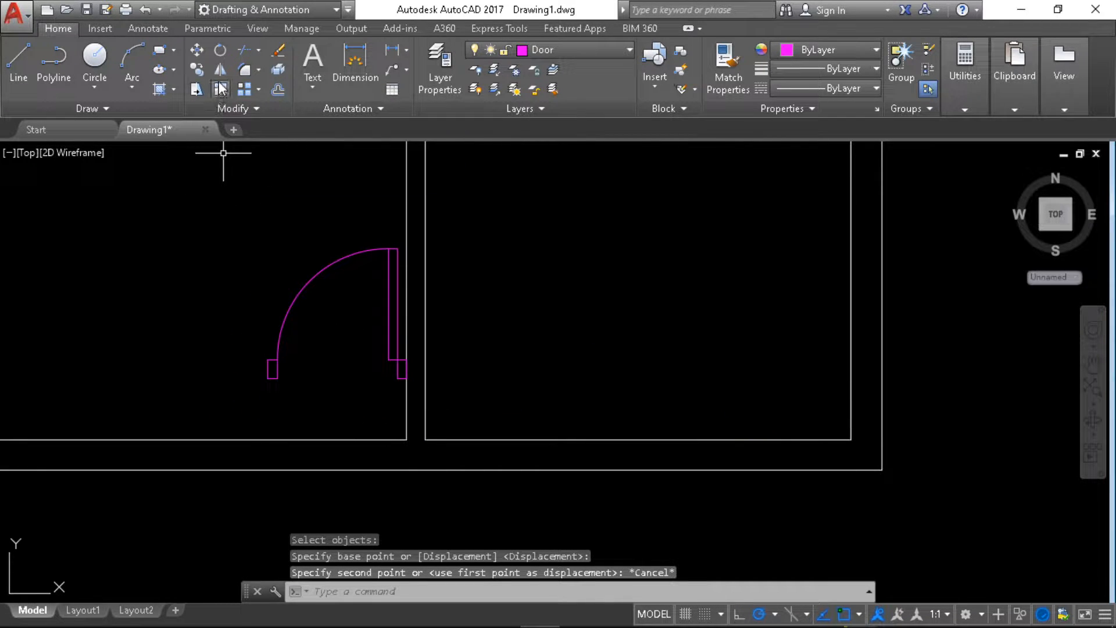
# - Rotate the new door a quarter turn clockwise about its lower-right corner so it sits in the partition and opens into the lower-right room
pyautogui.click(219, 50)
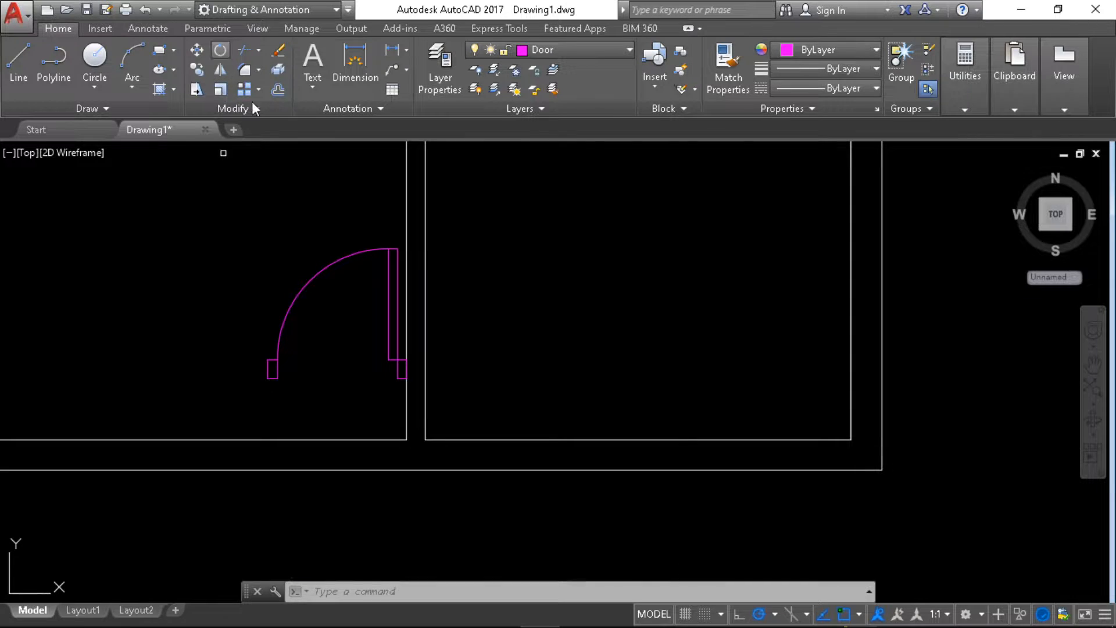
pyautogui.click(343, 258)
pyautogui.press('Return')
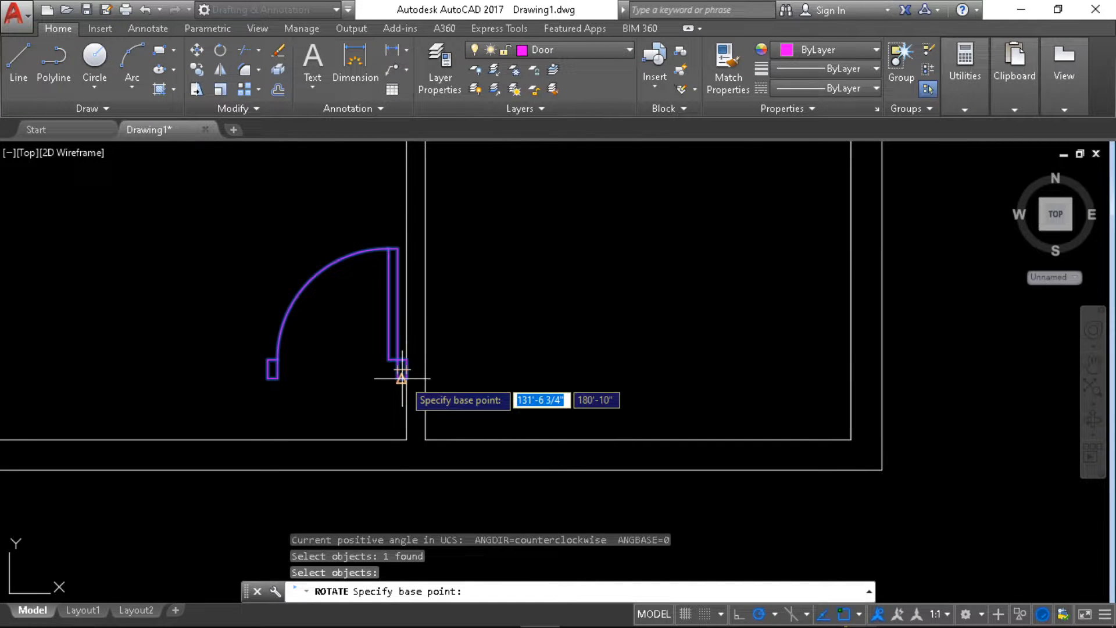
pyautogui.scroll(3, 401, 377)
pyautogui.click(403, 380)
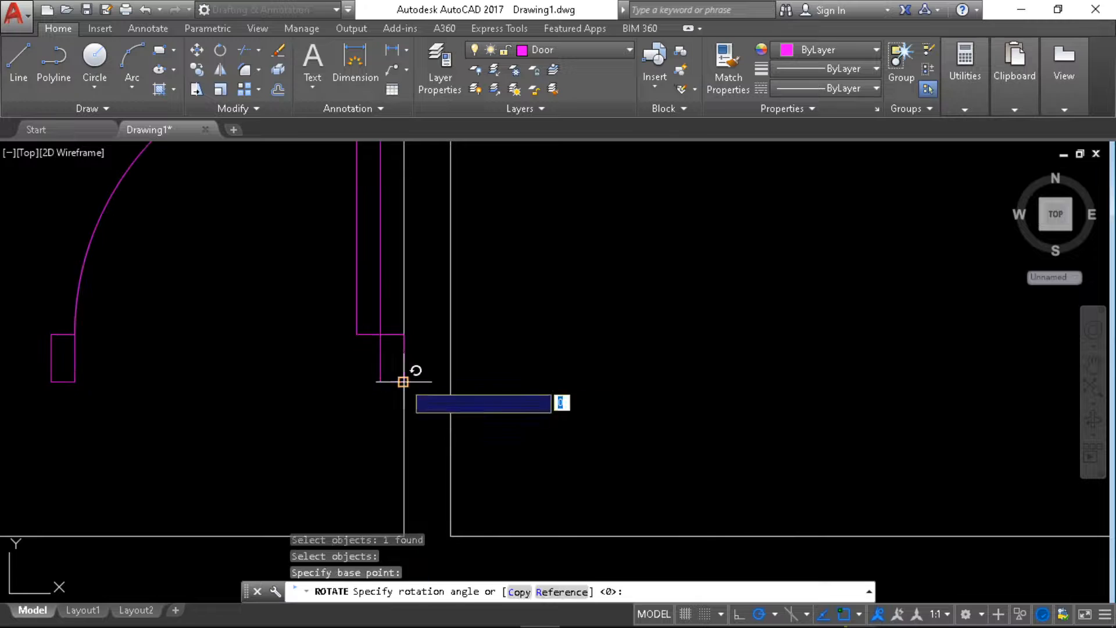
pyautogui.scroll(-3, 403, 423)
pyautogui.click(405, 423)
pyautogui.scroll(-5, 598, 319)
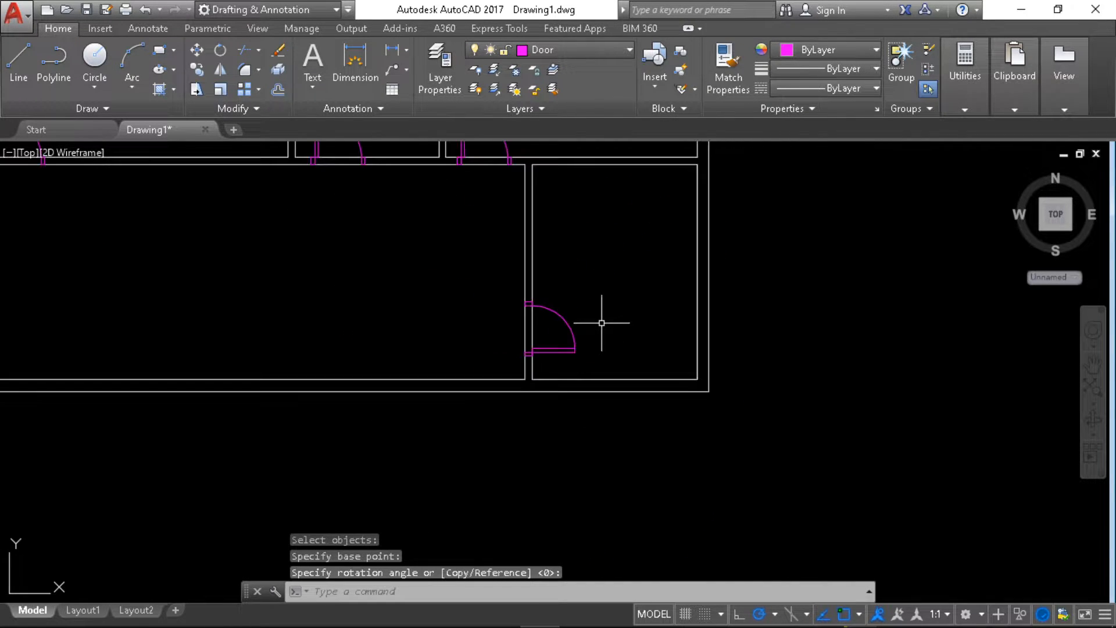
# - Delete the original single door left outside the floor plan
pyautogui.scroll(-1, 524, 372)
pyautogui.moveTo(524, 373); pyautogui.dragTo(629, 375, button='middle')
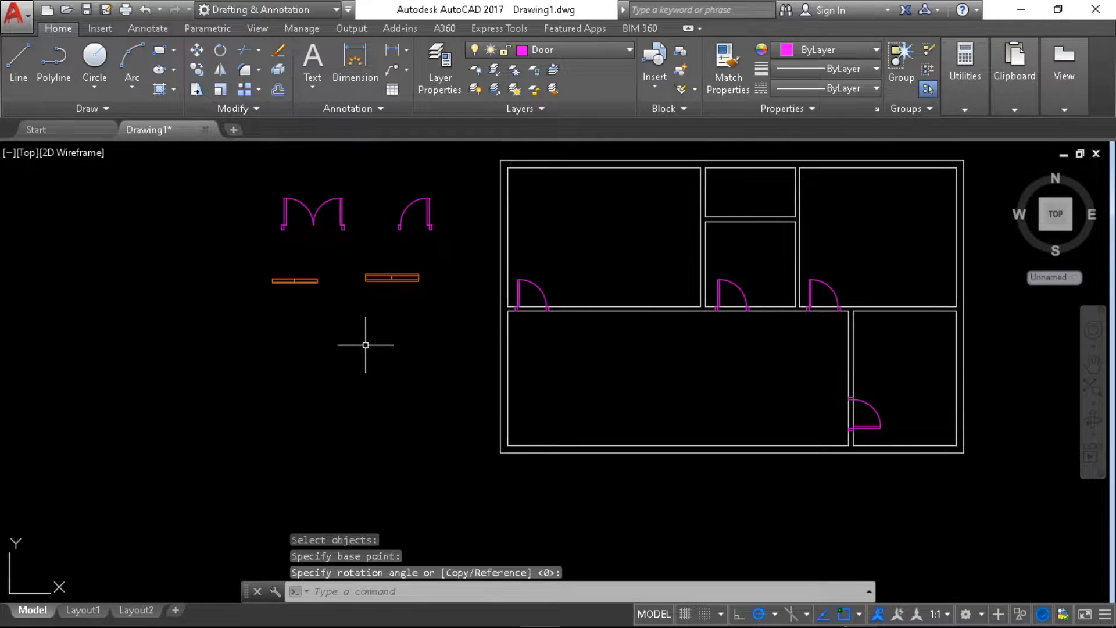
pyautogui.moveTo(364, 346); pyautogui.dragTo(377, 377, button='middle')
pyautogui.click(453, 220)
pyautogui.click(405, 264)
pyautogui.press('Delete')
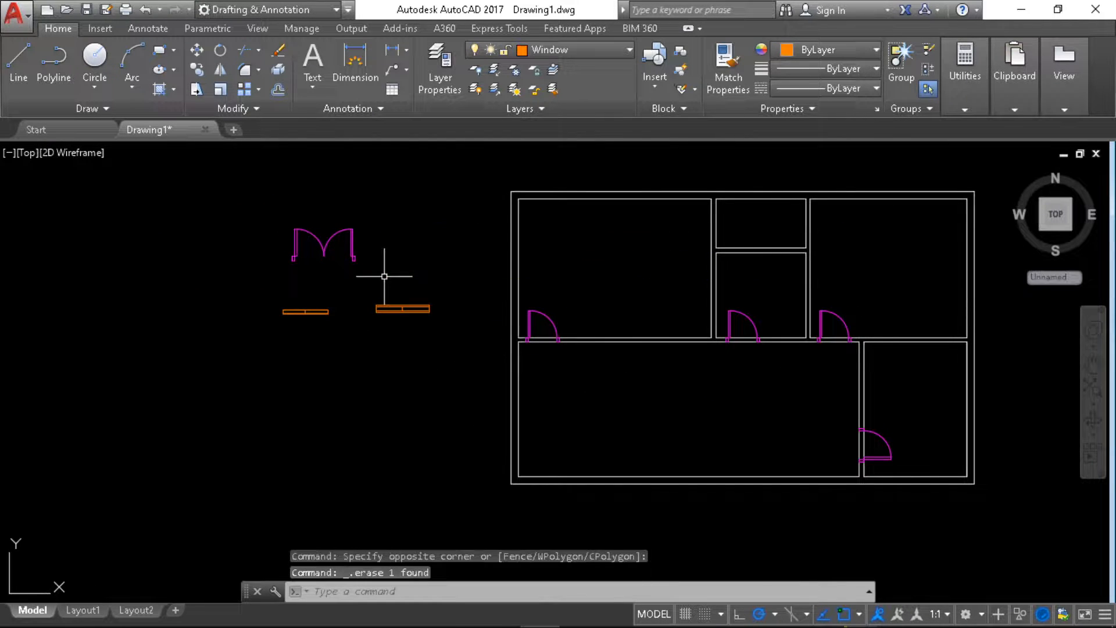
# - Move the double door by its lower-right corner onto the outer face of the bottom wall of the large lower-left room
pyautogui.click(382, 199)
pyautogui.click(241, 298)
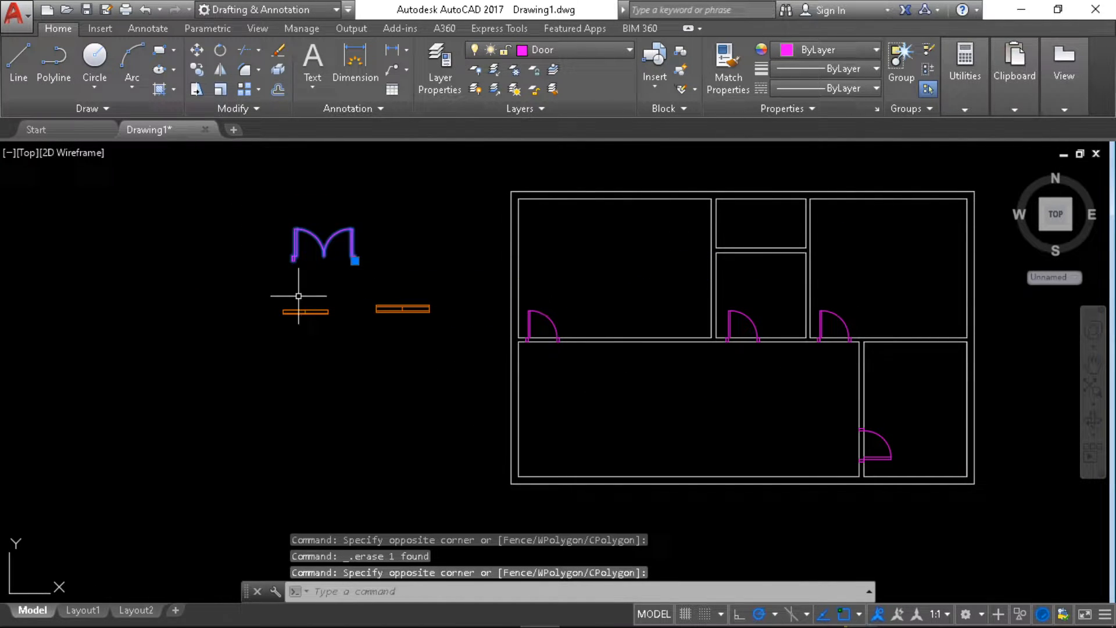
pyautogui.click(355, 261)
pyautogui.scroll(6, 523, 366)
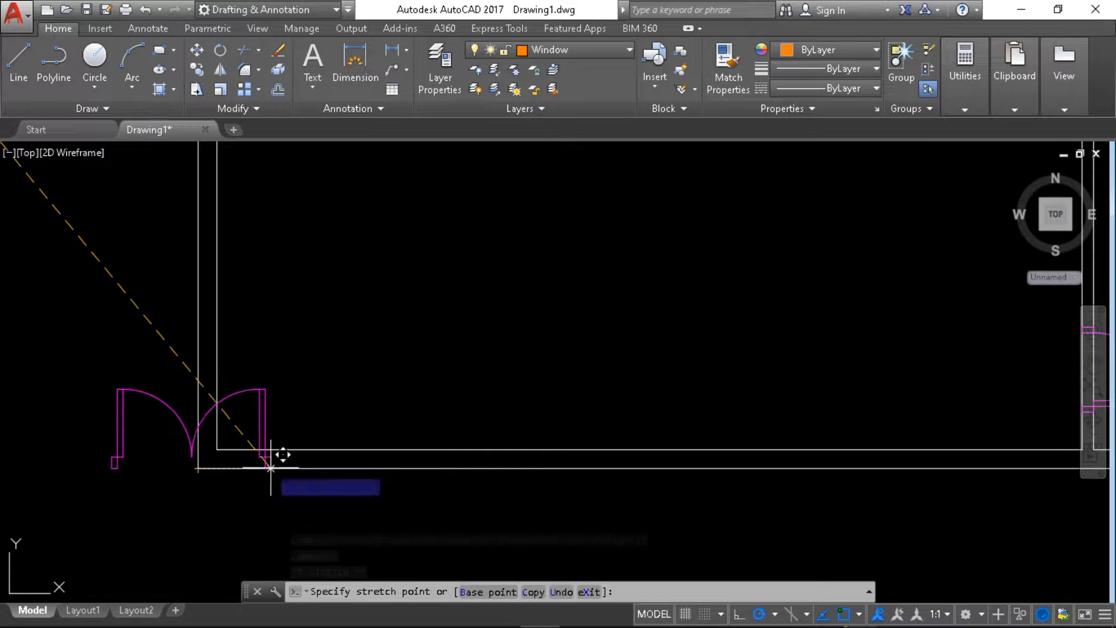
pyautogui.scroll(-4, 541, 454)
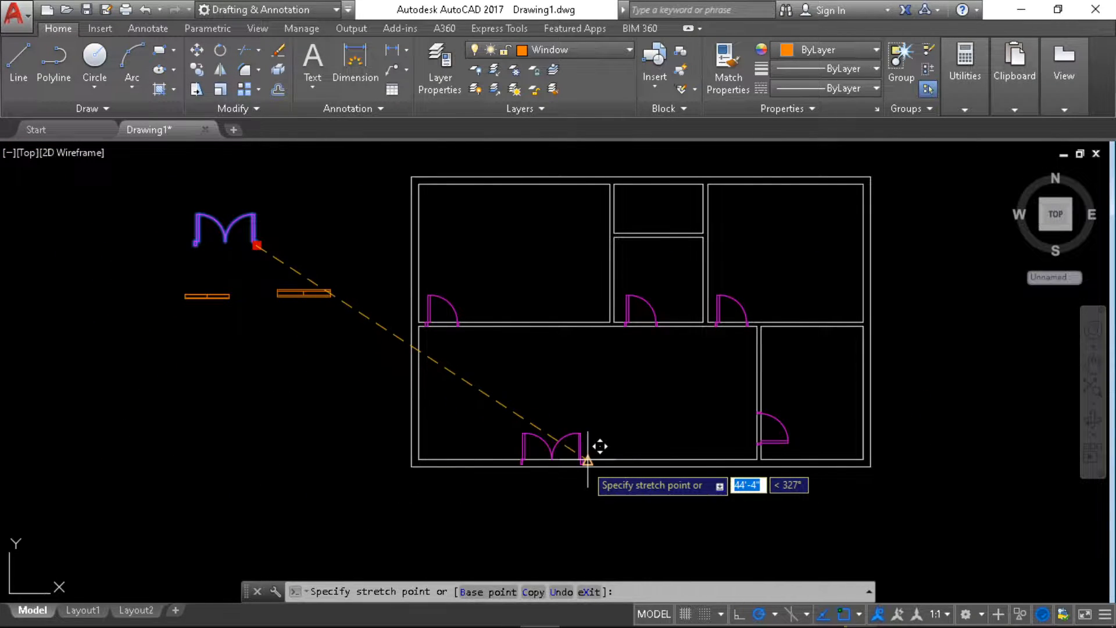
pyautogui.scroll(4, 548, 461)
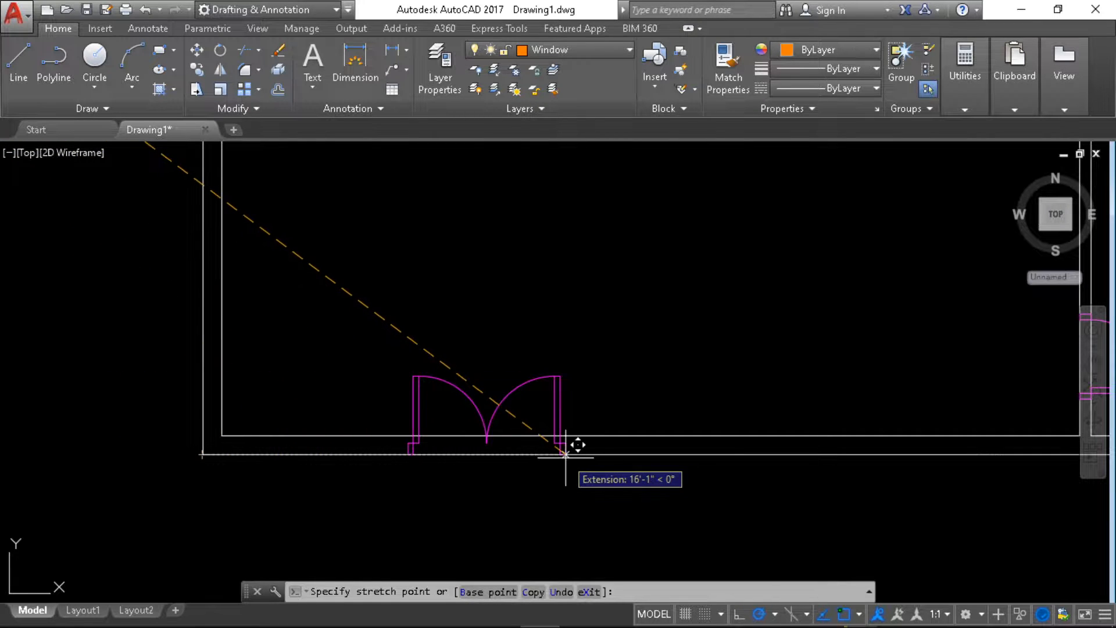
pyautogui.click(602, 454)
pyautogui.scroll(-2, 489, 541)
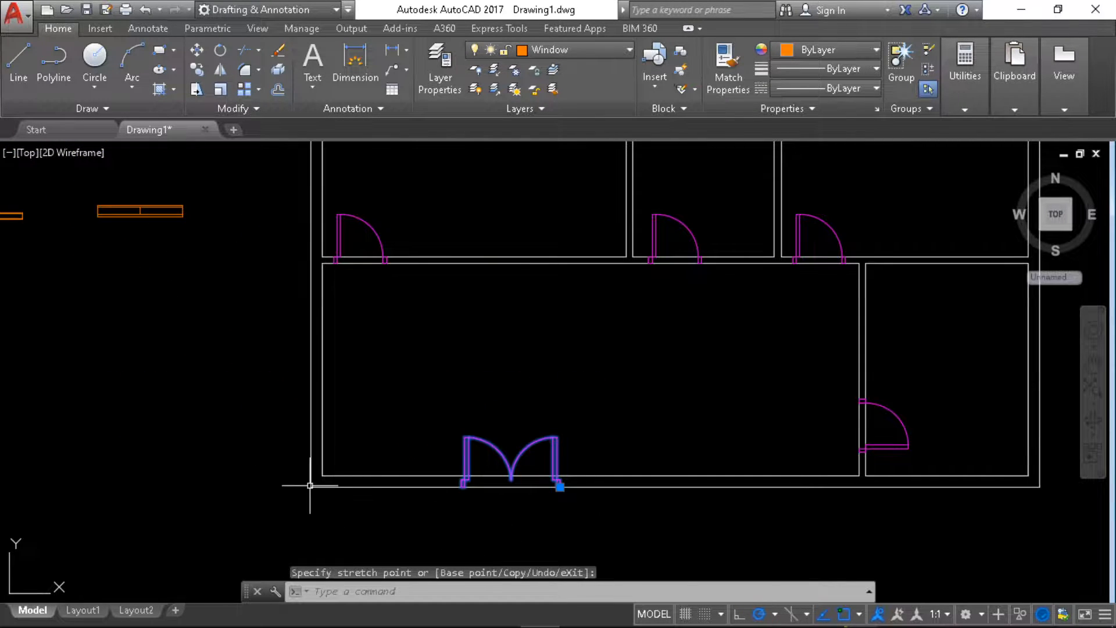
pyautogui.click(200, 374)
pyautogui.click(184, 426)
pyautogui.press('Escape')
pyautogui.scroll(-2, 179, 372)
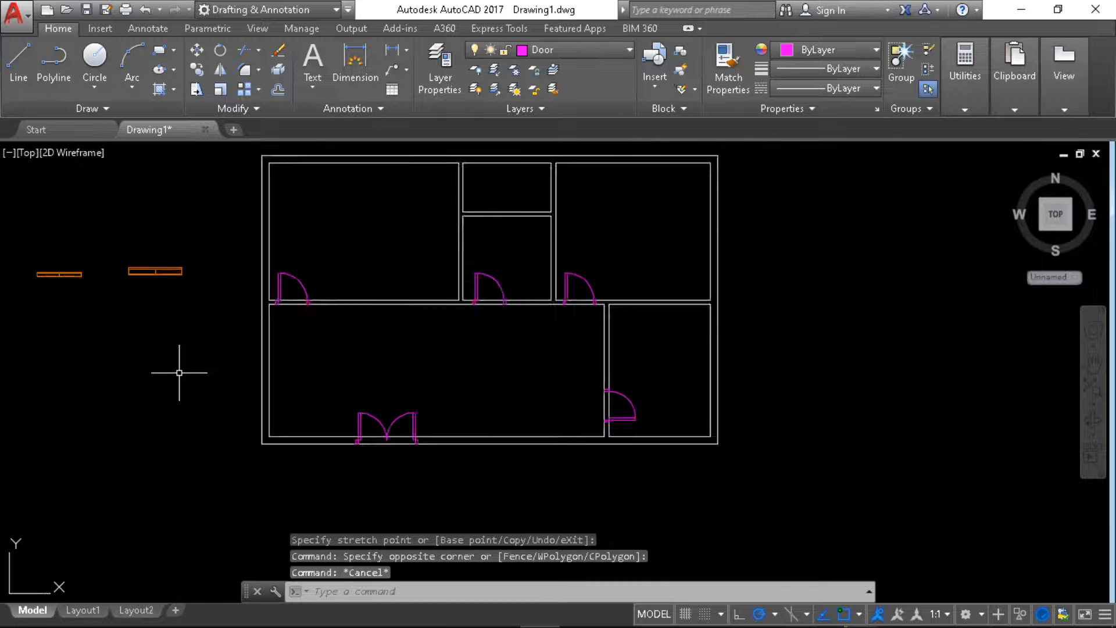
pyautogui.moveTo(179, 373); pyautogui.dragTo(261, 379, button='middle')
pyautogui.moveTo(361, 368); pyautogui.dragTo(432, 369, button='middle')
pyautogui.scroll(2, 432, 369)
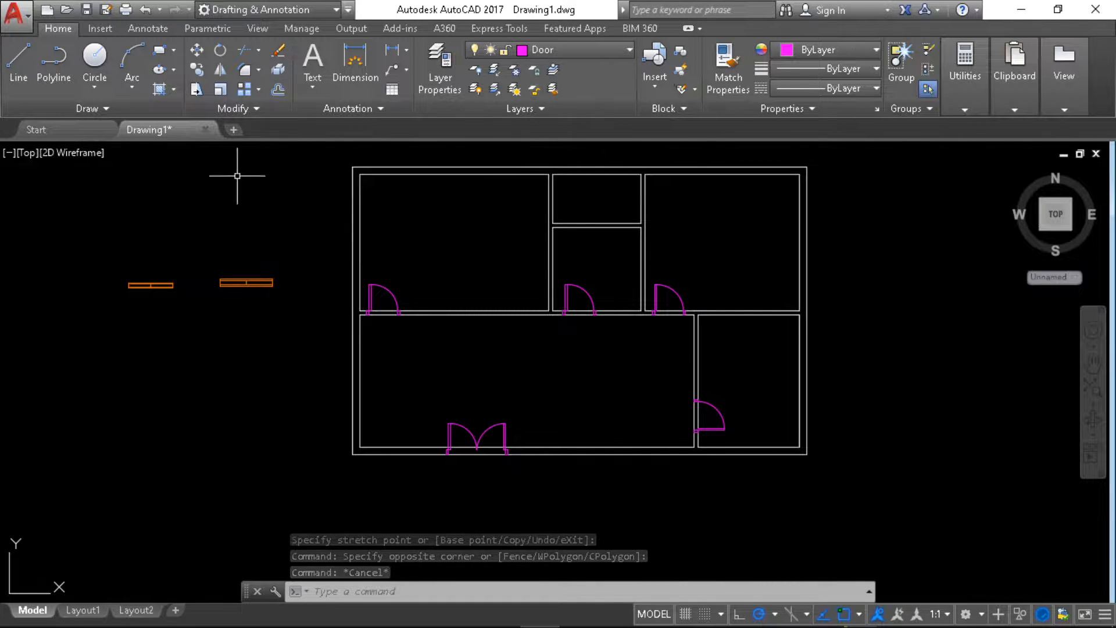
pyautogui.moveTo(247, 373); pyautogui.dragTo(356, 405, button='middle')
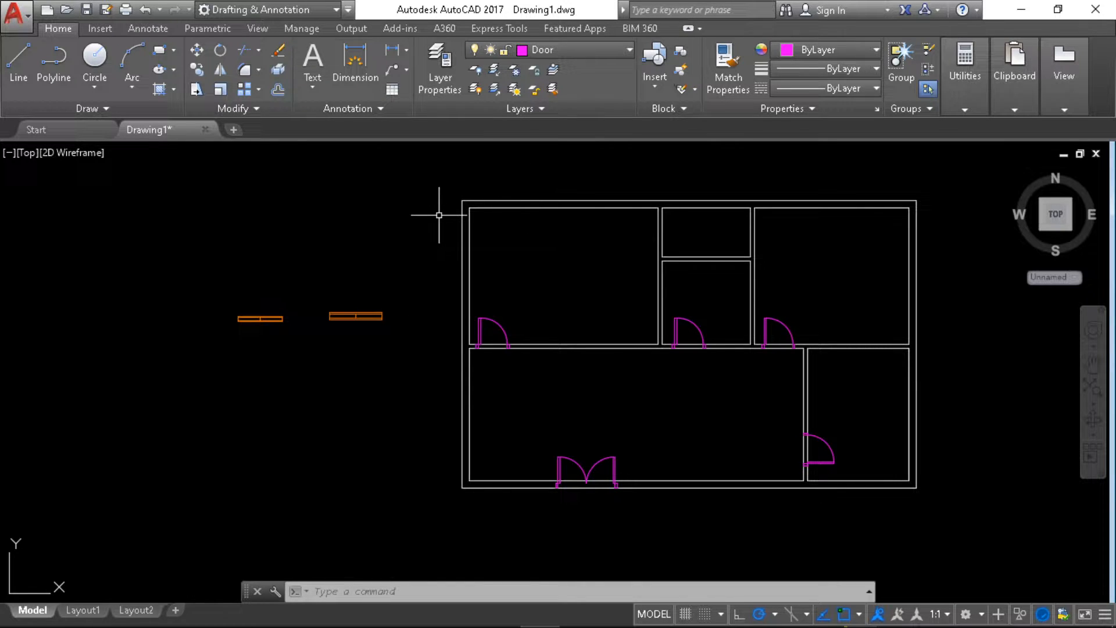
# - Move the narrower window by its lower-right corner to an empty spot above the wider window, outside the floor plan
pyautogui.scroll(2, 444, 416)
pyautogui.moveTo(360, 348); pyautogui.dragTo(350, 433, button='middle')
pyautogui.scroll(-2, 444, 416)
pyautogui.scroll(2, 448, 384)
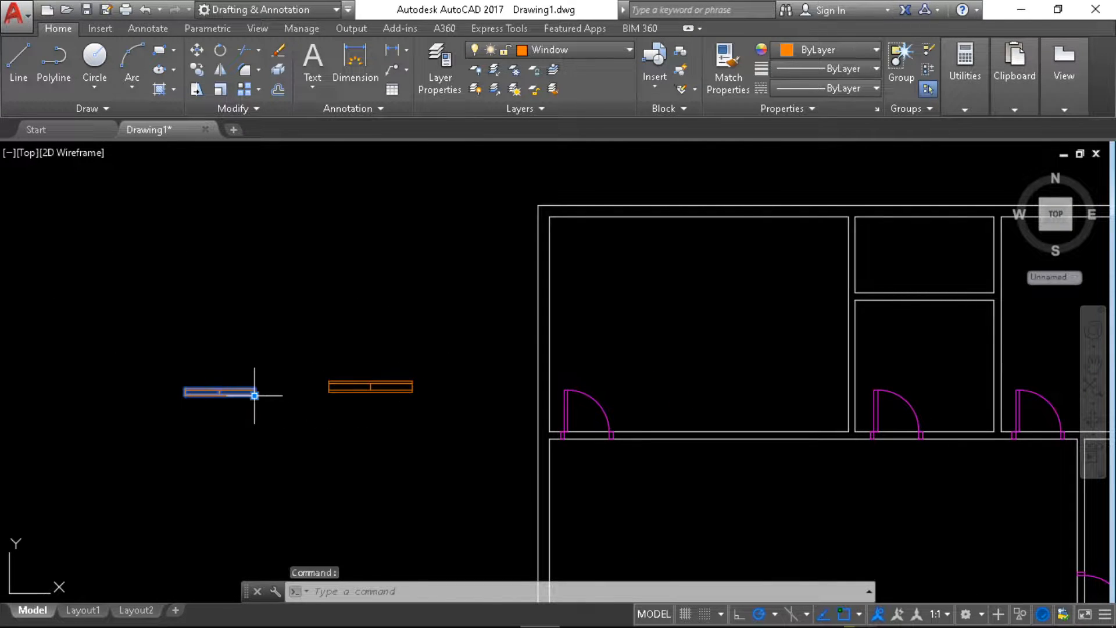
pyautogui.click(254, 396)
pyautogui.click(435, 294)
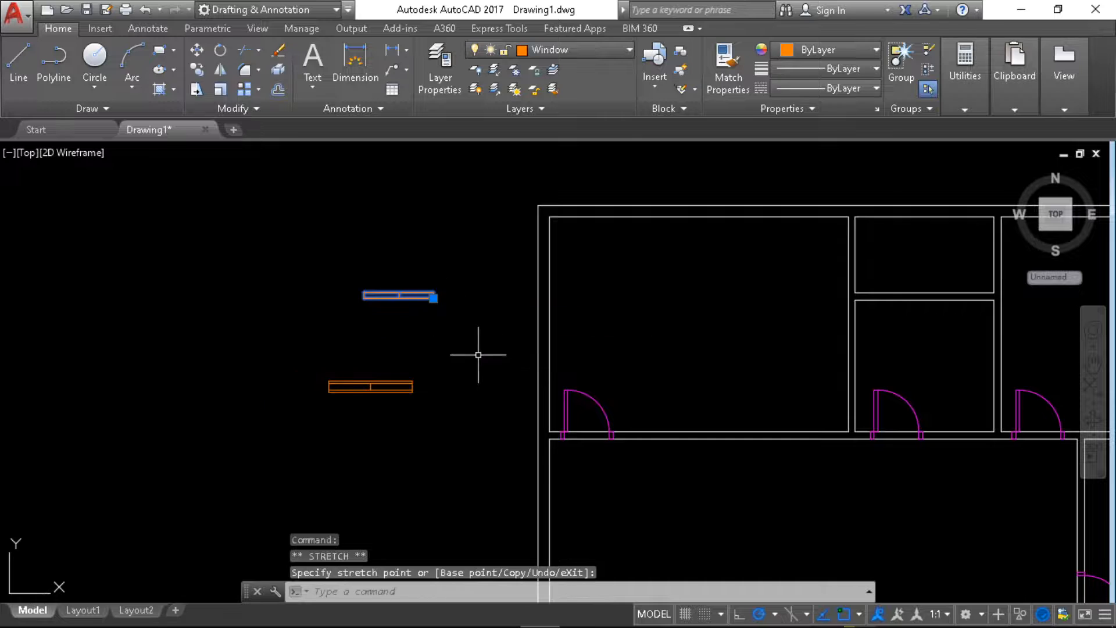
pyautogui.moveTo(473, 354); pyautogui.dragTo(497, 377, button='middle')
pyautogui.press('Escape')
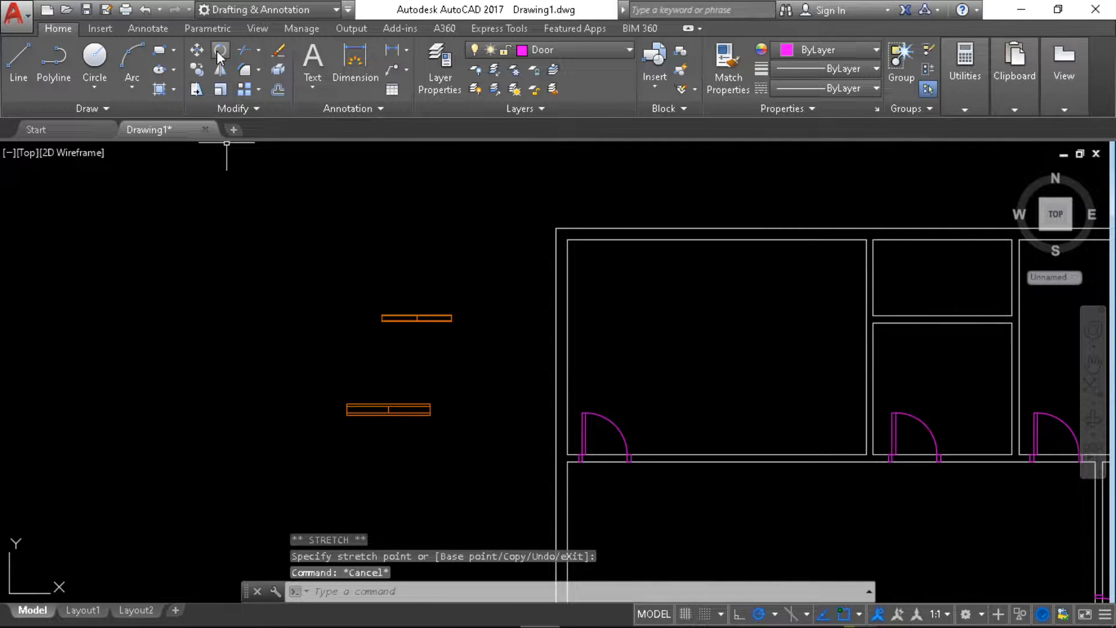
pyautogui.click(220, 51)
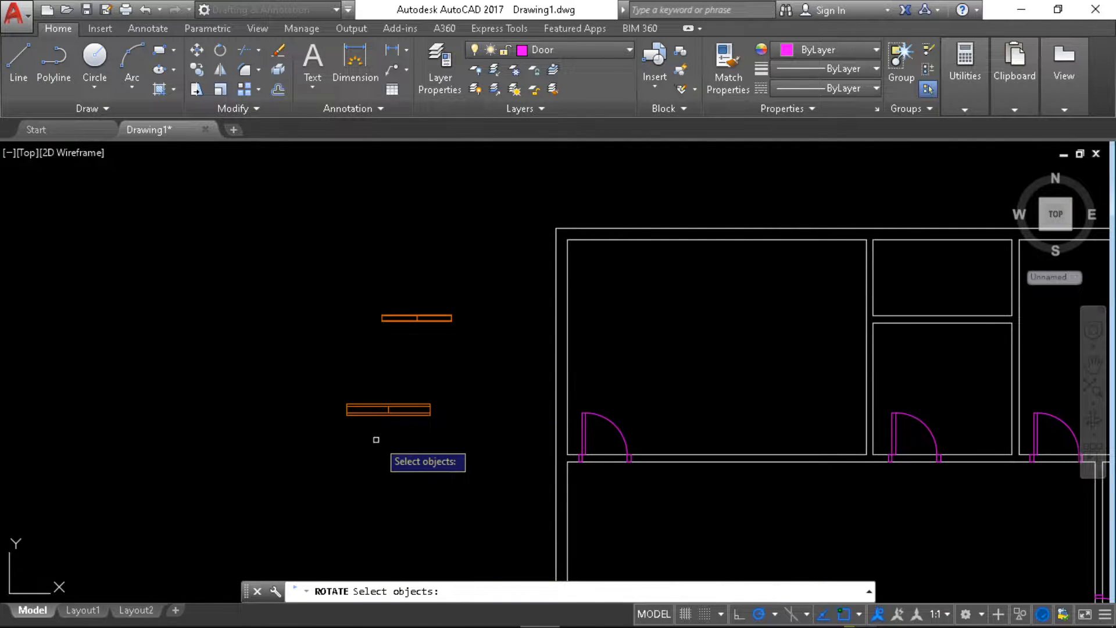
pyautogui.click(419, 319)
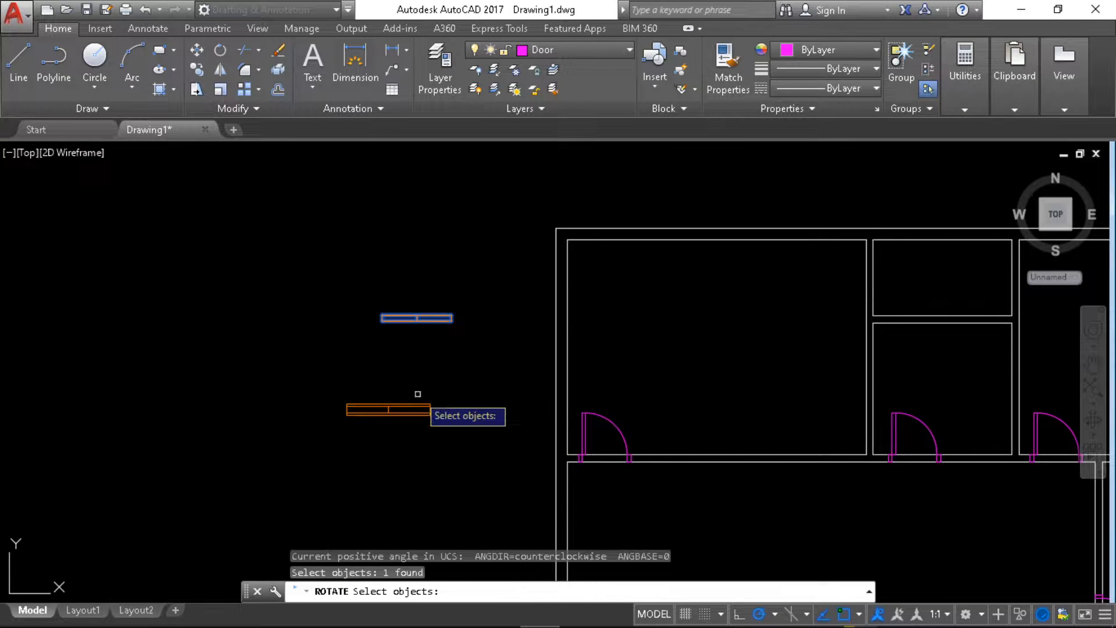
pyautogui.press('Return')
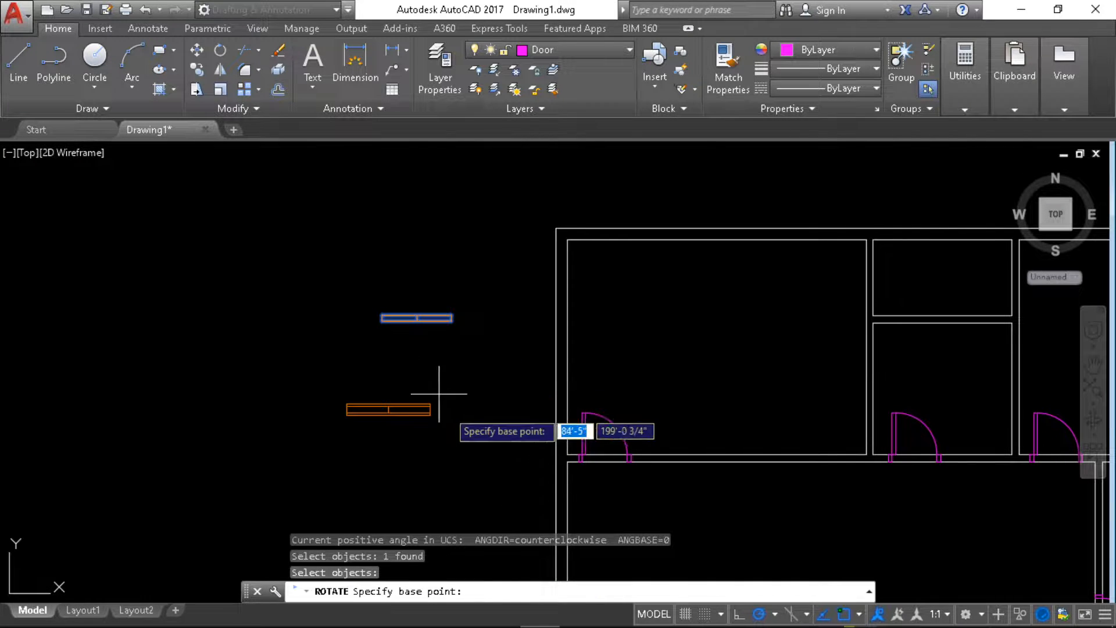
pyautogui.click(451, 320)
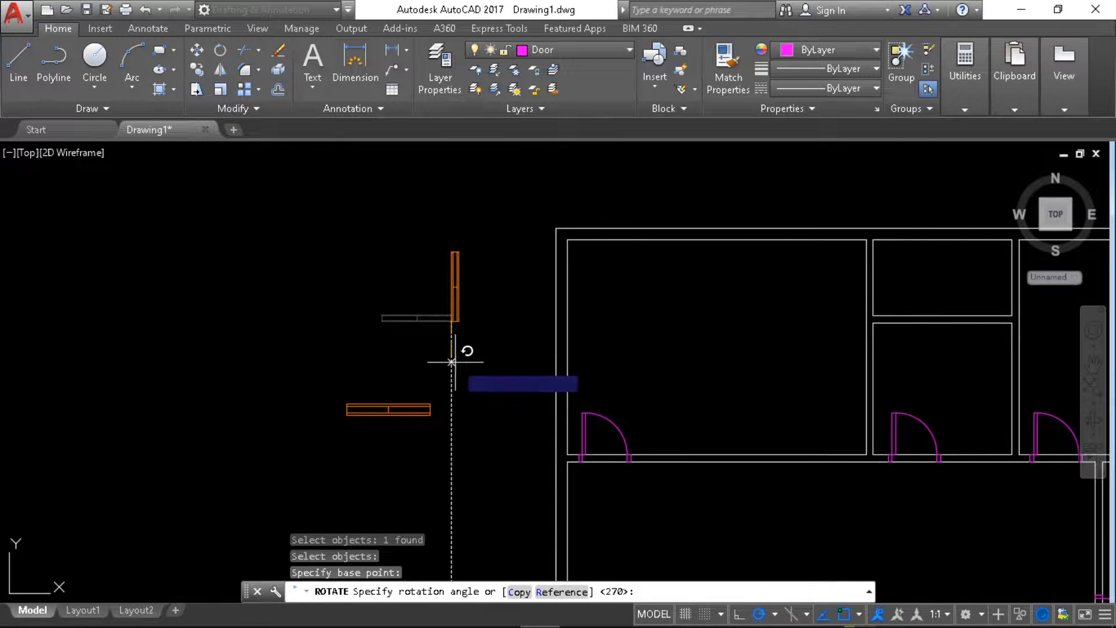
pyautogui.click(489, 313)
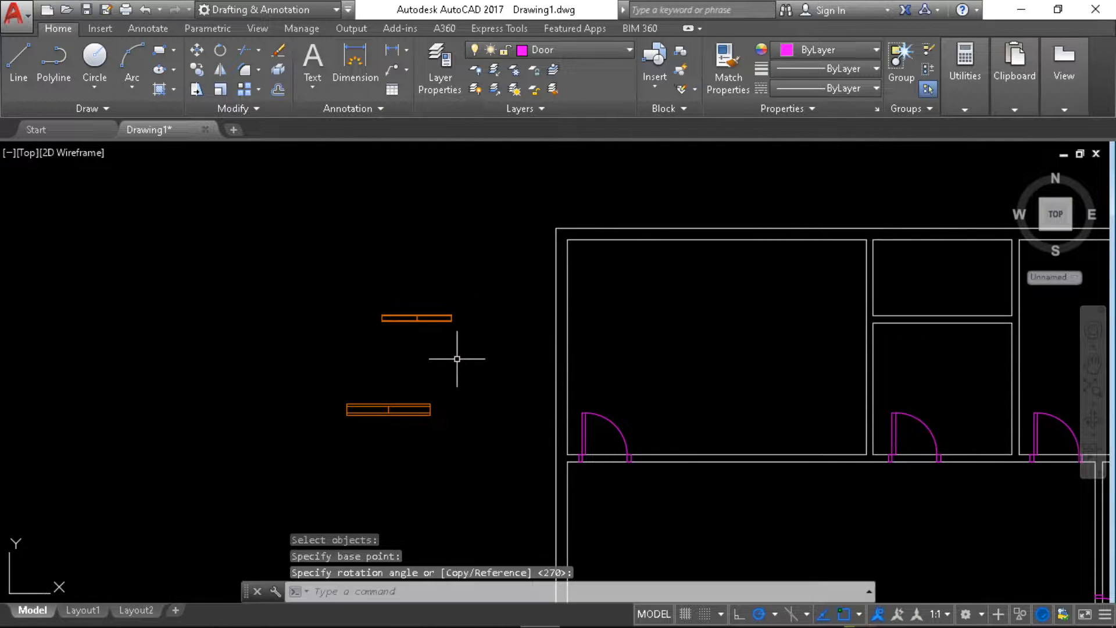
# - Copy the narrower window by its lower-right corner onto the lower face of the upper-left room's bottom wall, between the door and the room's right wall
pyautogui.click(466, 287)
pyautogui.click(361, 336)
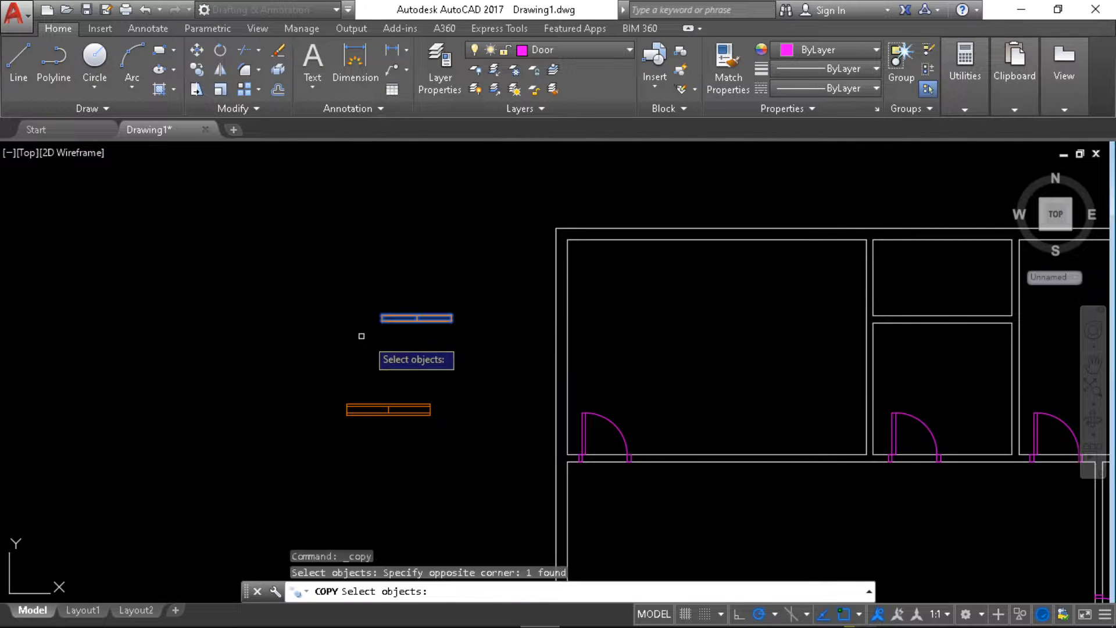
pyautogui.press('Return')
pyautogui.scroll(4, 436, 316)
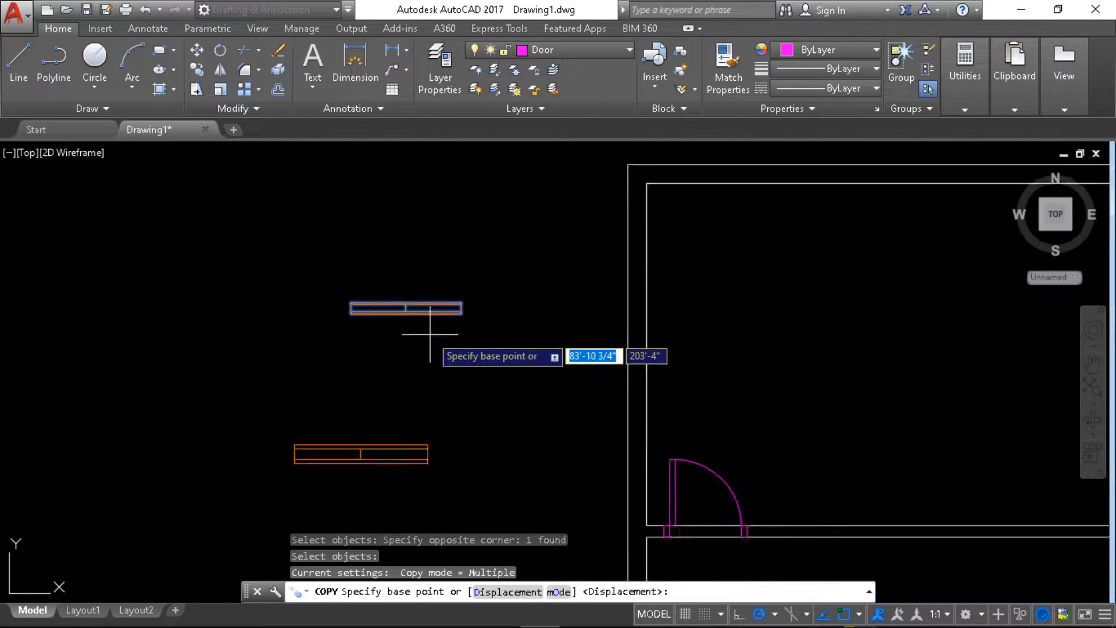
pyautogui.click(477, 302)
pyautogui.scroll(-4, 608, 397)
pyautogui.moveTo(608, 397); pyautogui.dragTo(231, 296, button='middle')
pyautogui.scroll(3, 410, 387)
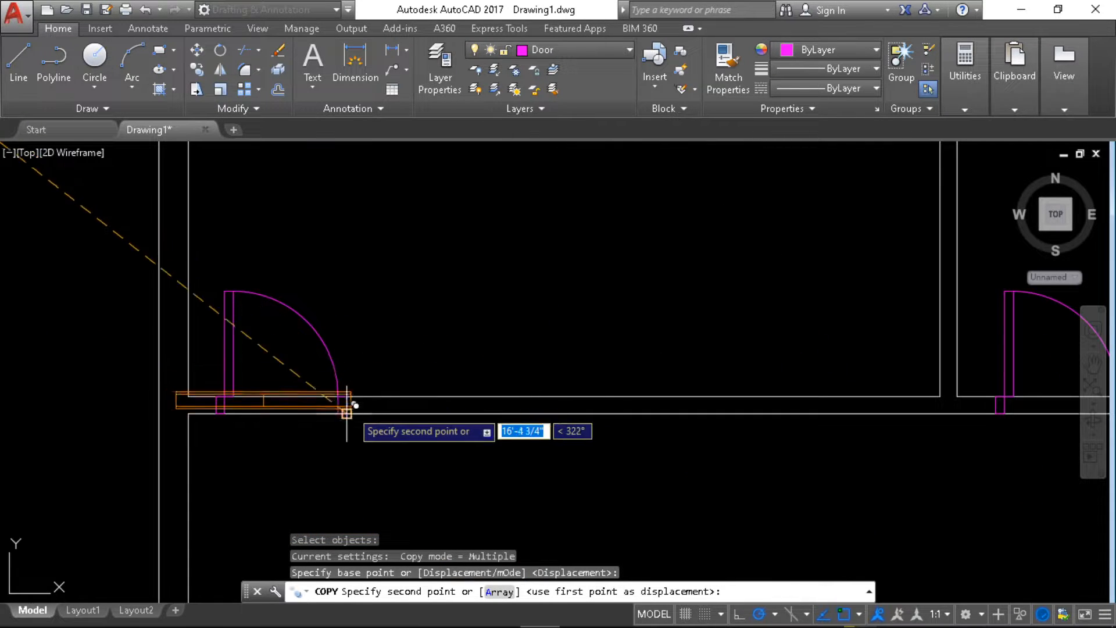
pyautogui.scroll(-3, 180, 339)
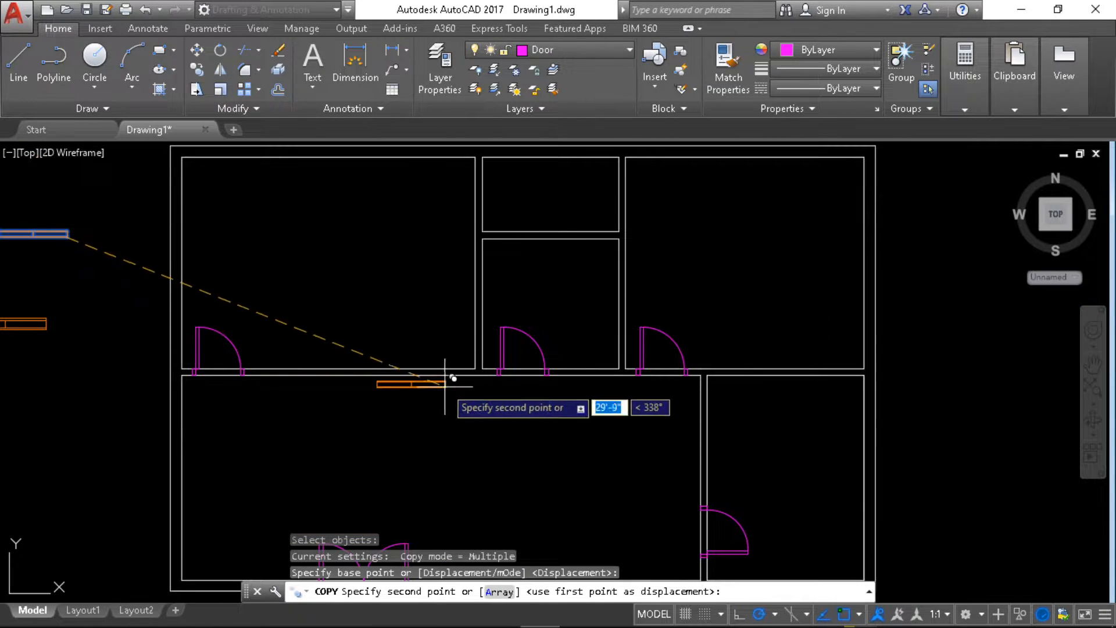
pyautogui.moveTo(420, 402); pyautogui.dragTo(459, 412, button='middle')
pyautogui.scroll(2, 424, 391)
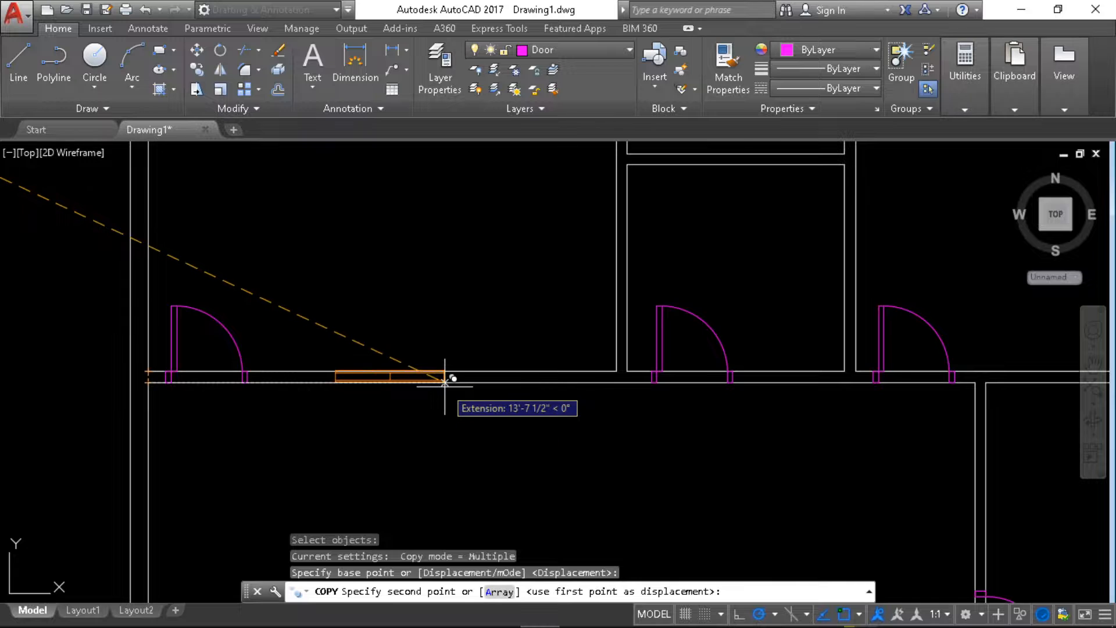
pyautogui.scroll(2, 445, 378)
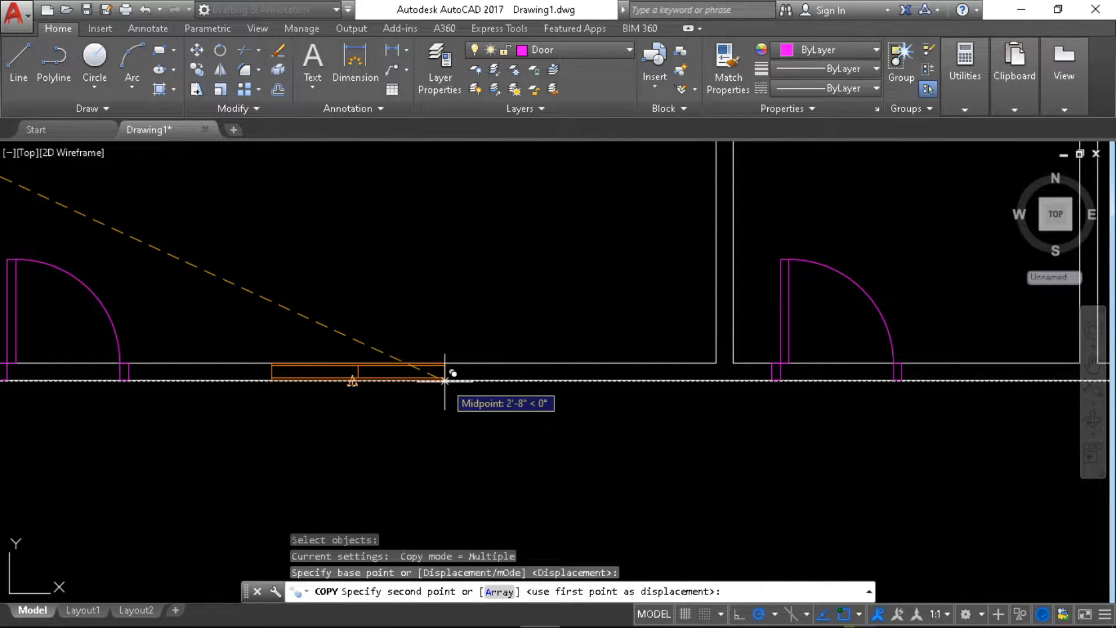
pyautogui.click(445, 380)
# - Place another copy of the narrower window inside the large lower-left room, close to its right partition, and finish copying
pyautogui.scroll(-4, 444, 380)
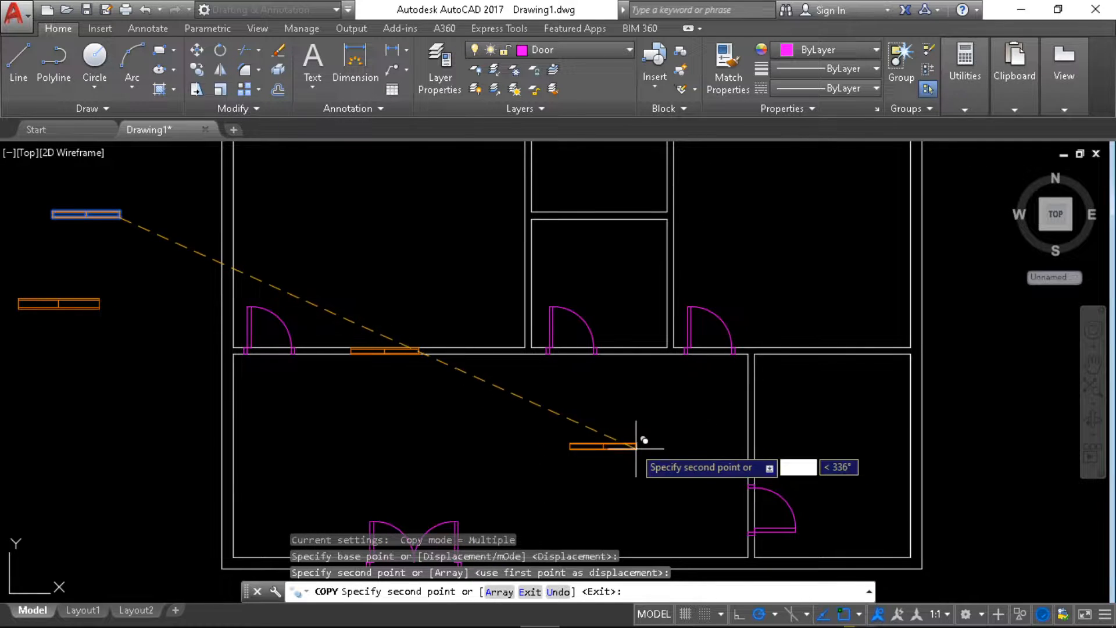
pyautogui.moveTo(636, 447); pyautogui.dragTo(480, 411, button='middle')
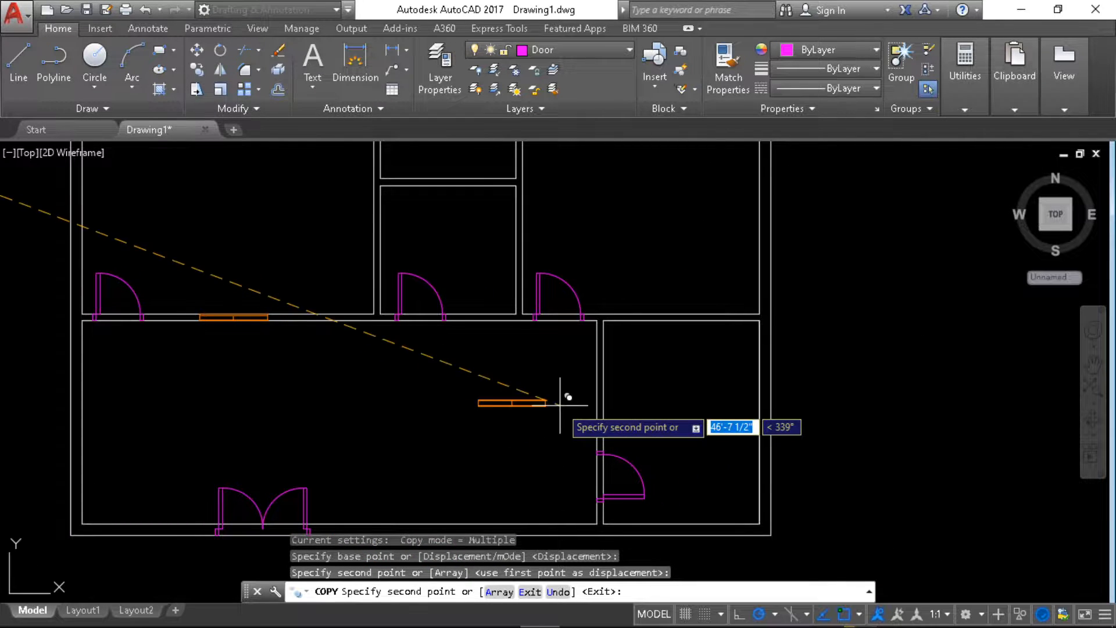
pyautogui.scroll(2, 560, 404)
pyautogui.scroll(-1, 593, 405)
pyautogui.moveTo(604, 407); pyautogui.dragTo(516, 370, button='middle')
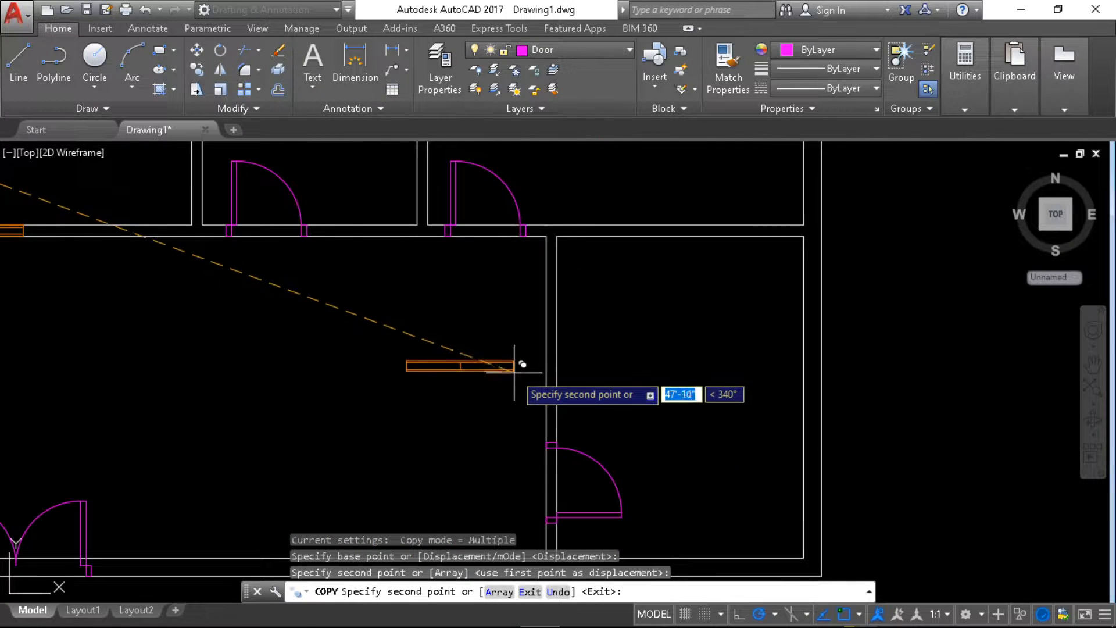
pyautogui.click(516, 368)
pyautogui.press('Escape')
# - Rotate the loose window copy in the large room a quarter turn counterclockwise about its lower-right corner so it stands vertically
pyautogui.click(492, 370)
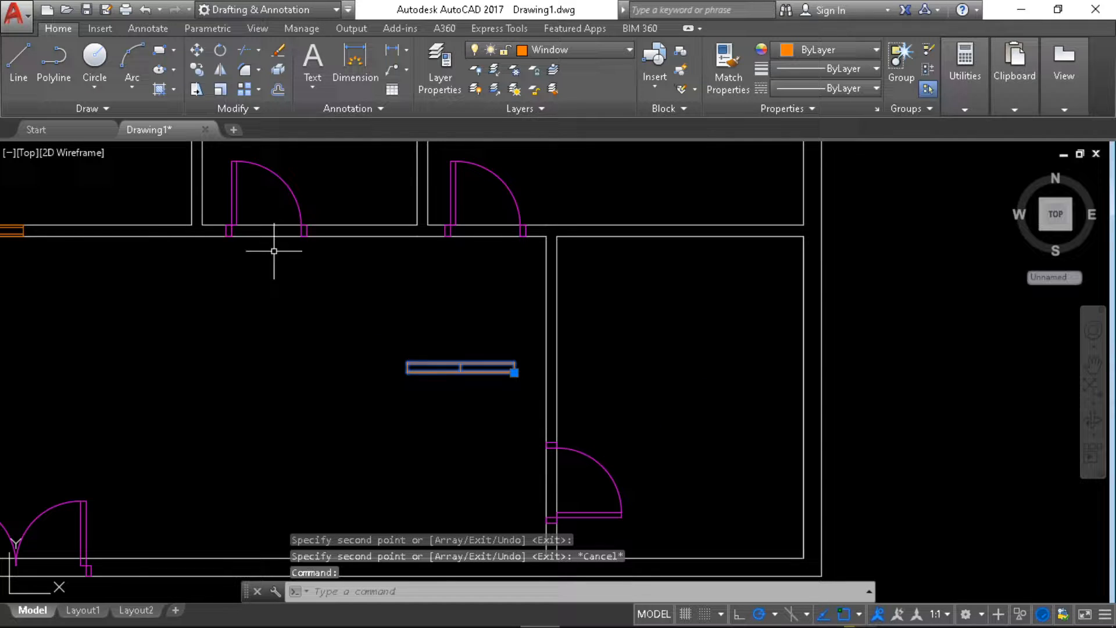
pyautogui.click(219, 54)
pyautogui.click(513, 371)
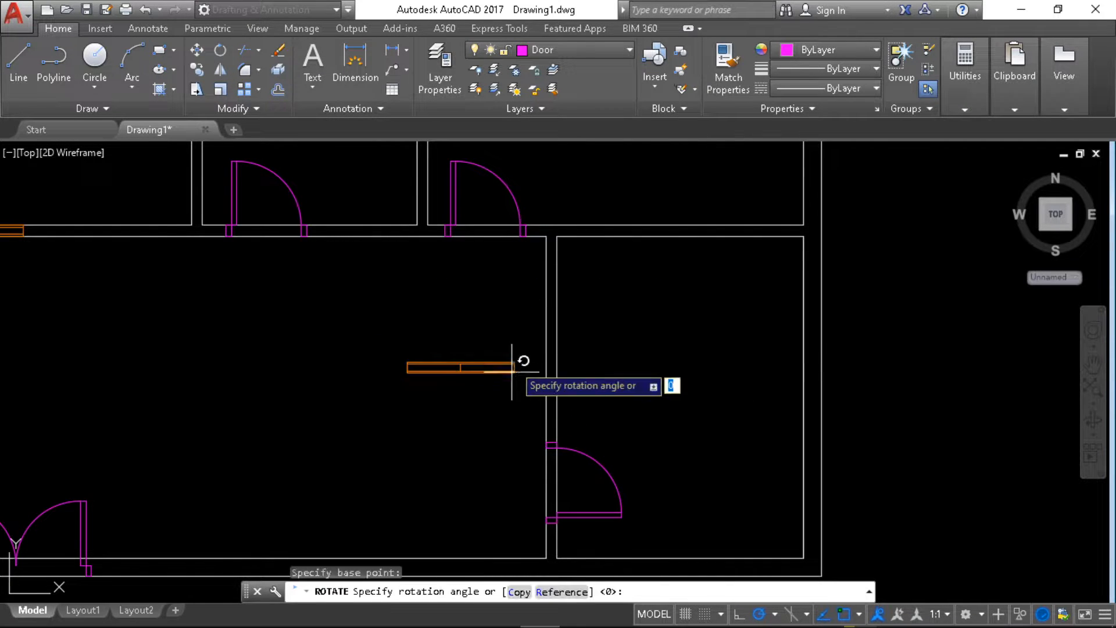
pyautogui.click(516, 282)
# - Move the vertical window by its upper-right corner onto the right face of the lower-right room's partition, above the door
pyautogui.click(518, 407)
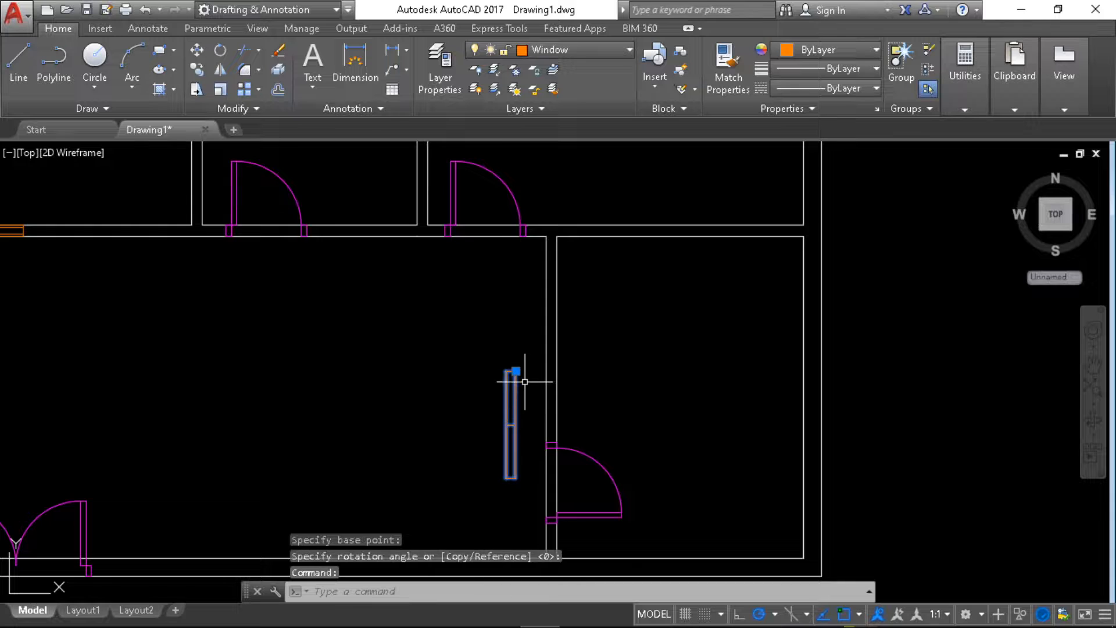
pyautogui.click(516, 371)
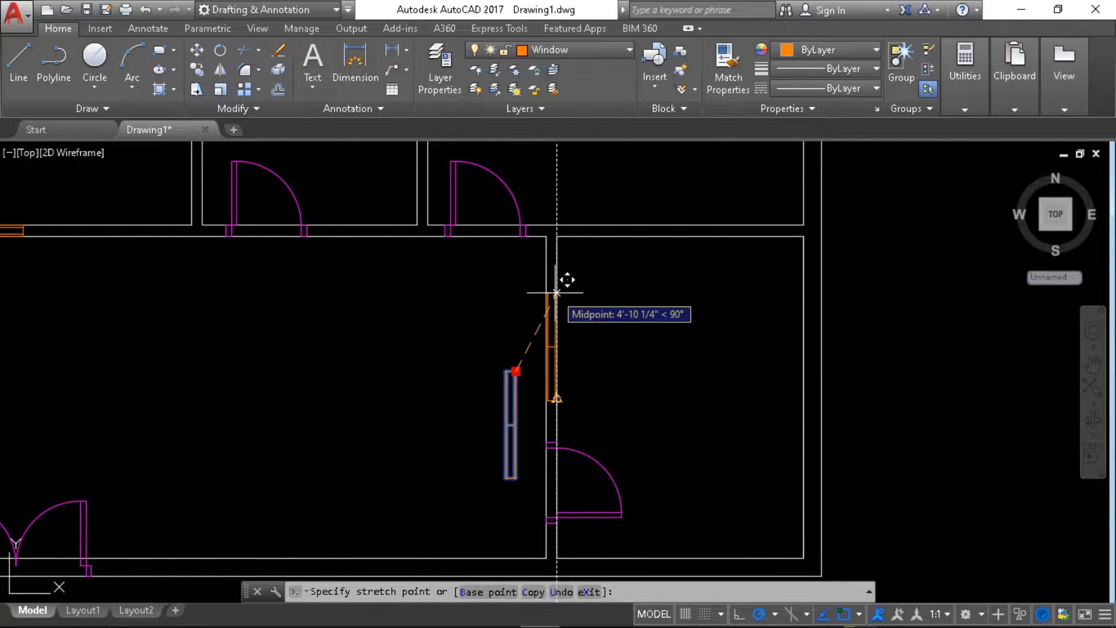
pyautogui.click(557, 292)
pyautogui.scroll(-4, 438, 366)
pyautogui.moveTo(439, 366); pyautogui.dragTo(644, 405, button='middle')
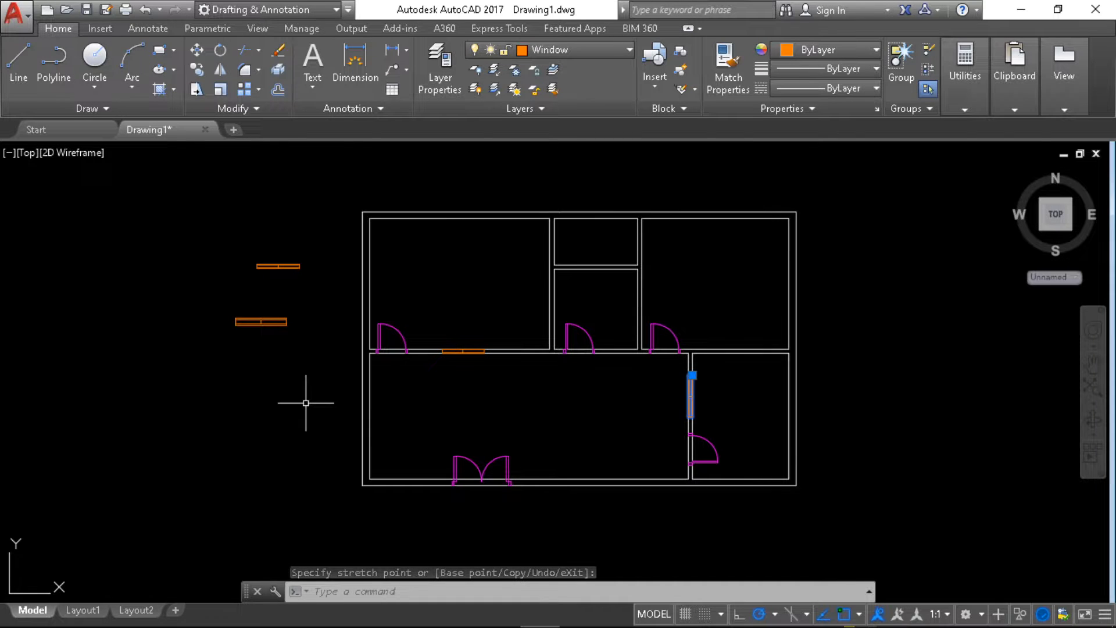
pyautogui.press('Escape')
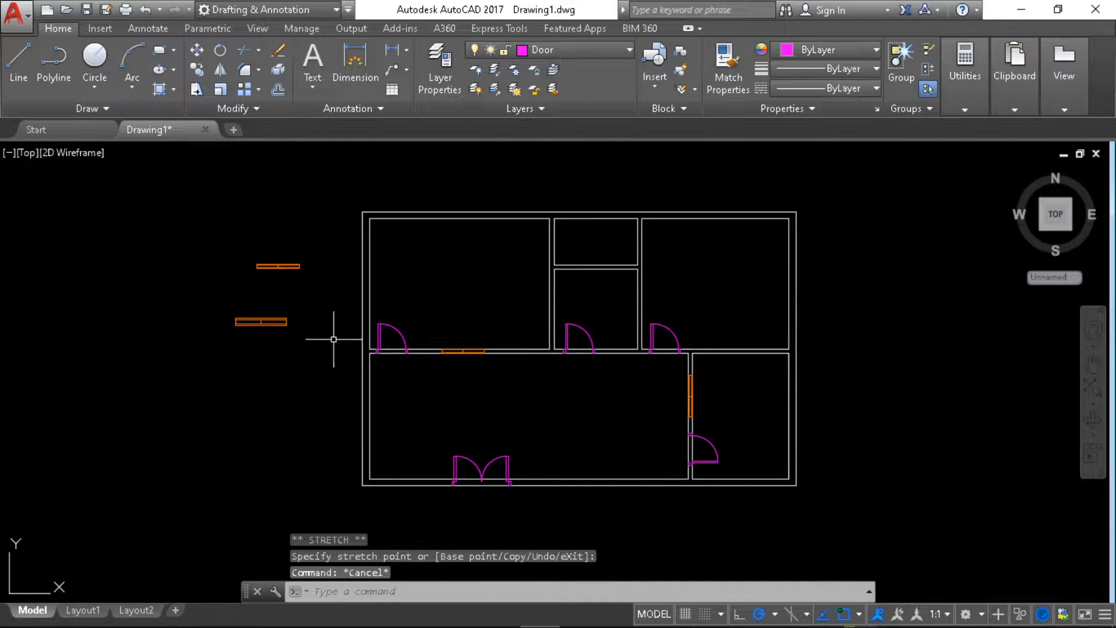
# - Create a copy of the wider window rotated a quarter turn clockwise about its lower-right corner, keeping the horizontal original
pyautogui.click(304, 349)
pyautogui.click(209, 346)
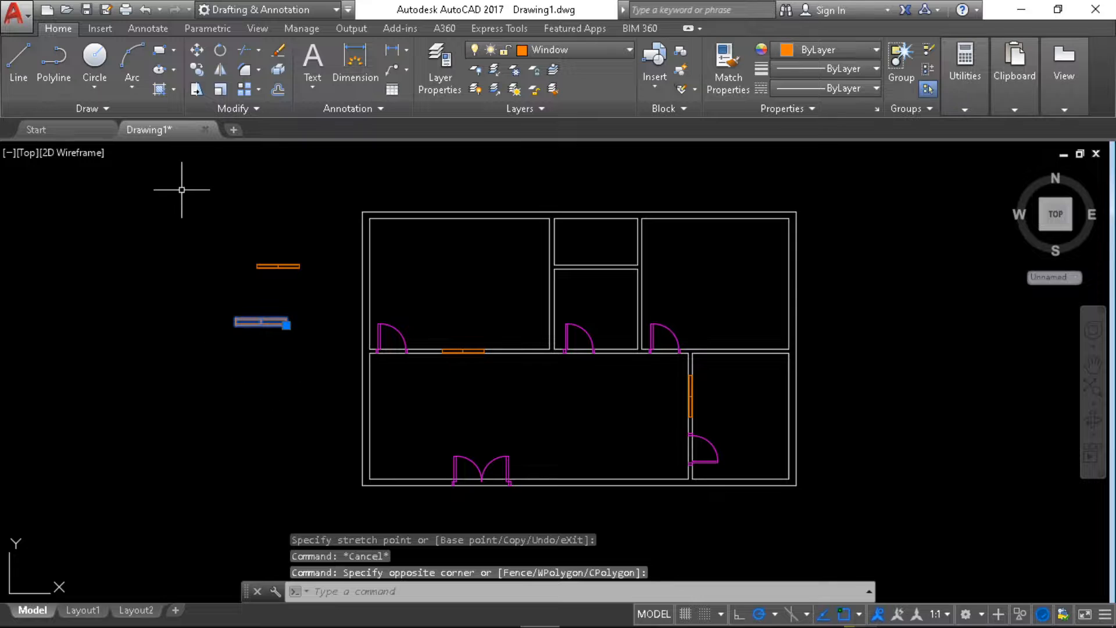
pyautogui.click(217, 54)
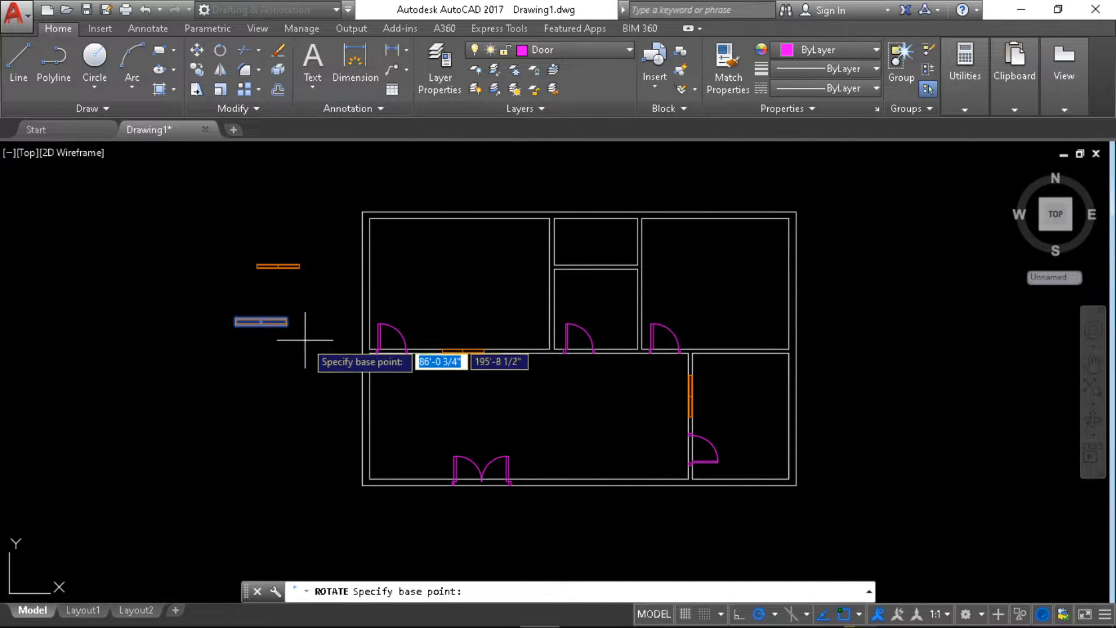
pyautogui.click(286, 324)
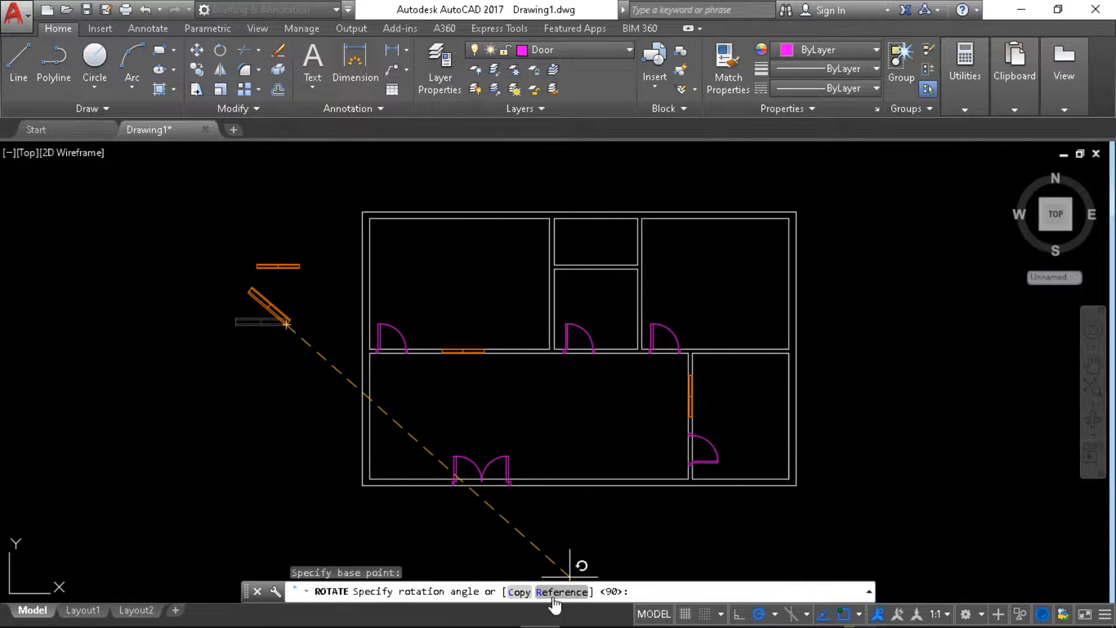
pyautogui.click(281, 491)
pyautogui.scroll(2, 235, 434)
pyautogui.moveTo(335, 248); pyautogui.dragTo(326, 354, button='middle')
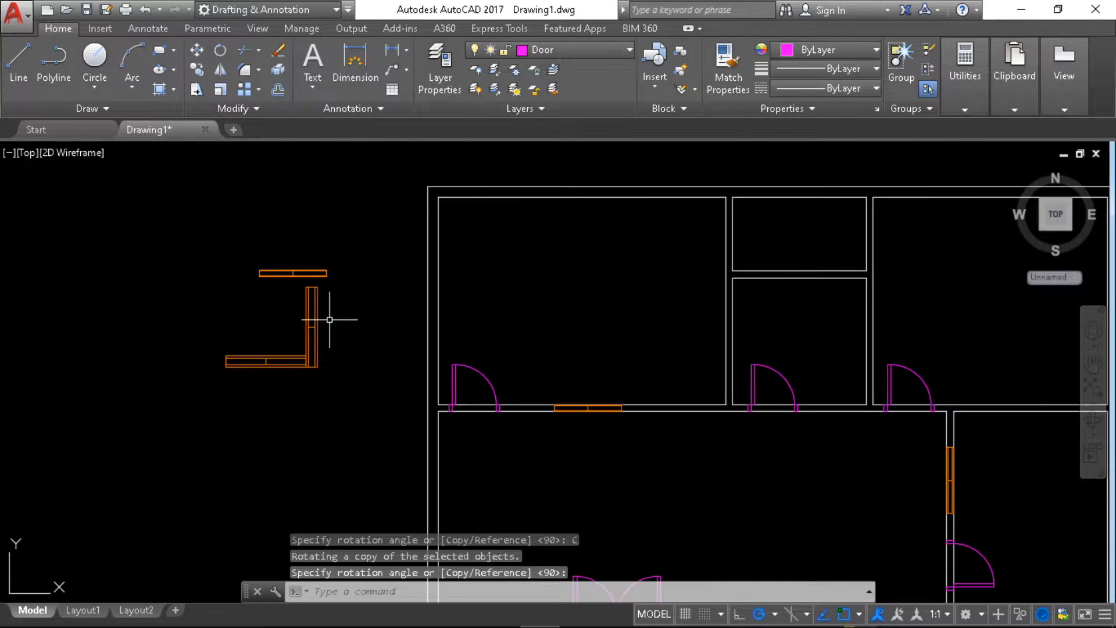
# - Move the vertical wide window by its lower-left corner to an empty spot just outside the upper-left room's outer wall
pyautogui.click(316, 343)
pyautogui.click(306, 367)
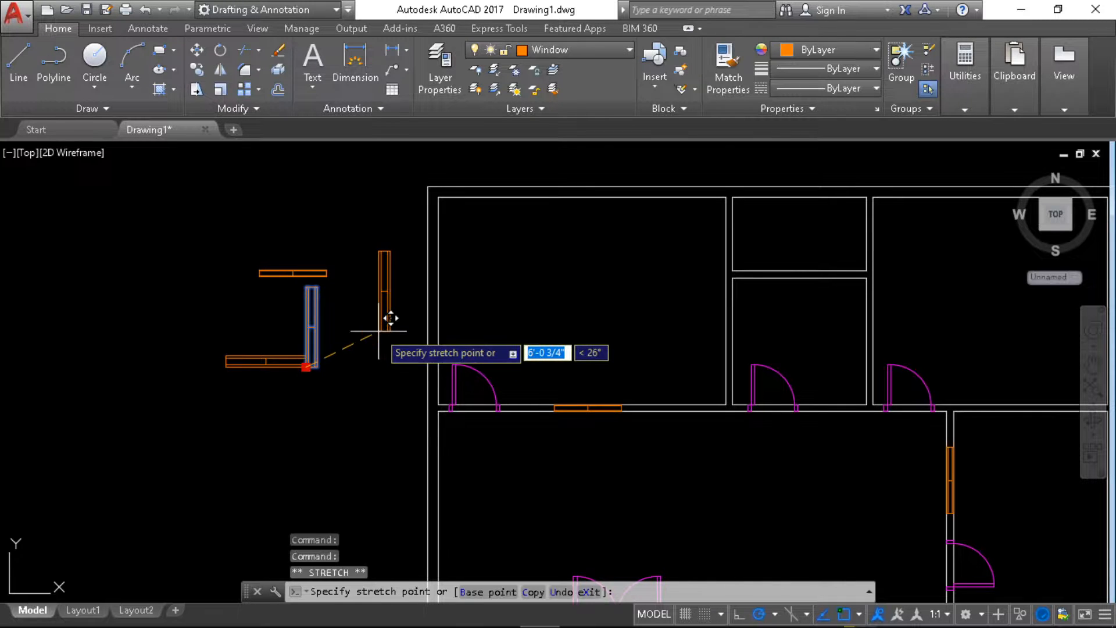
pyautogui.click(377, 333)
pyautogui.moveTo(369, 441); pyautogui.dragTo(319, 441, button='middle')
pyautogui.press('Escape')
# - Copy the vertical wide window by its lower-left corner onto the outer face of the upper-left room's left wall
pyautogui.click(343, 330)
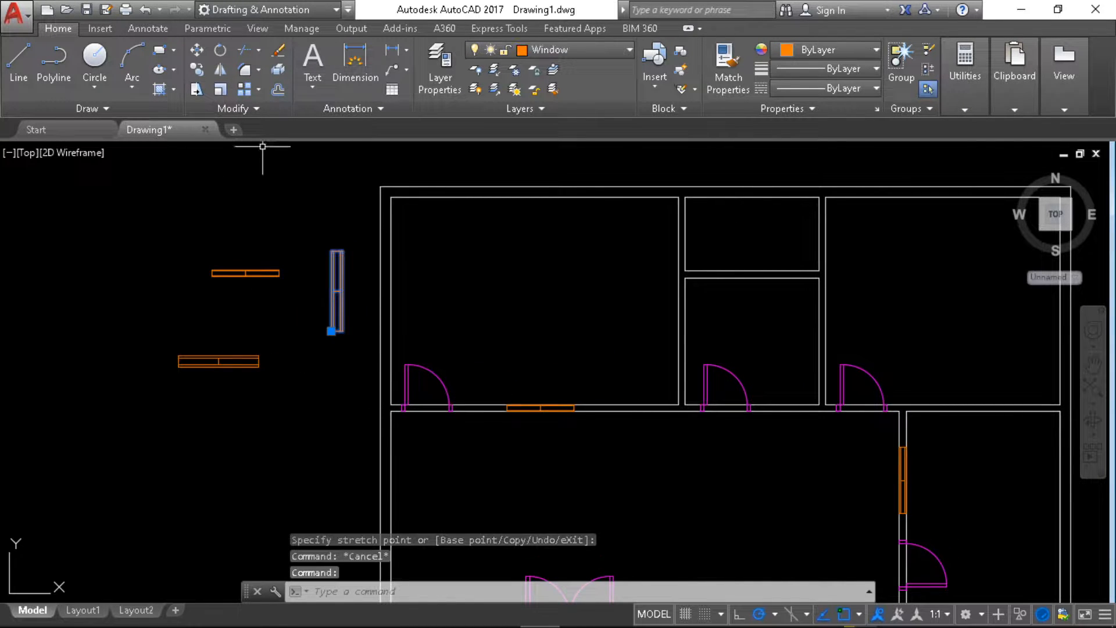
pyautogui.click(198, 70)
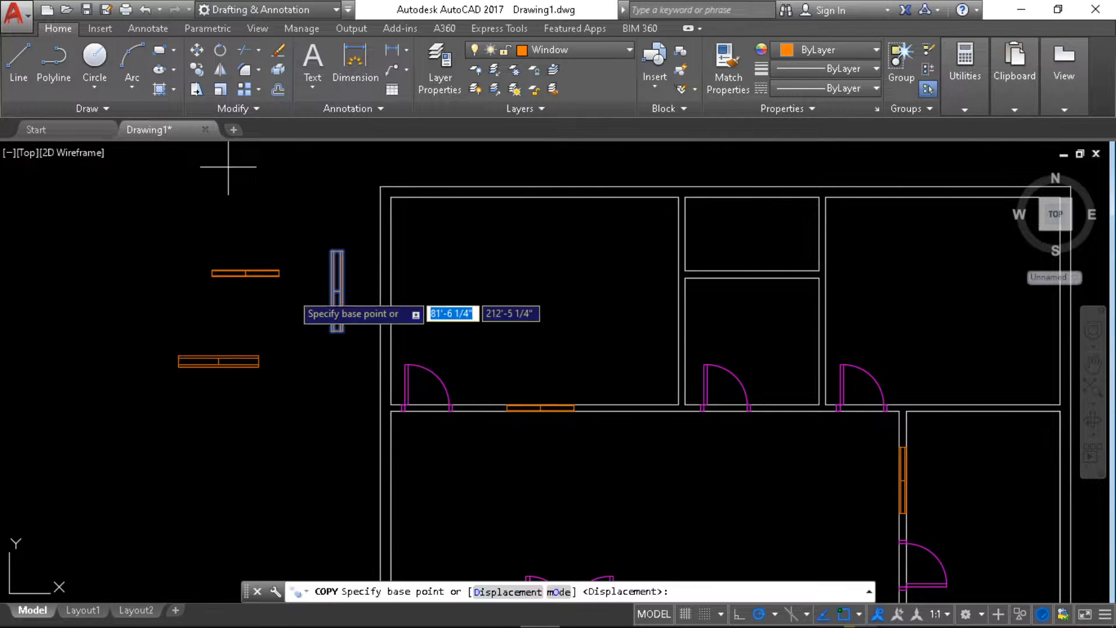
pyautogui.click(331, 330)
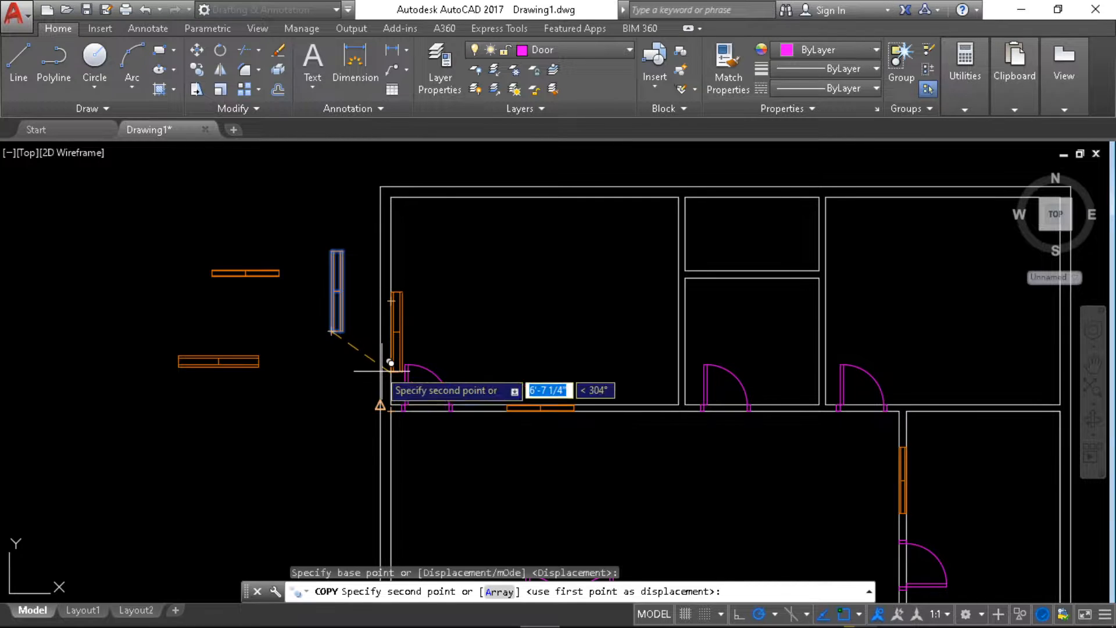
pyautogui.scroll(4, 392, 399)
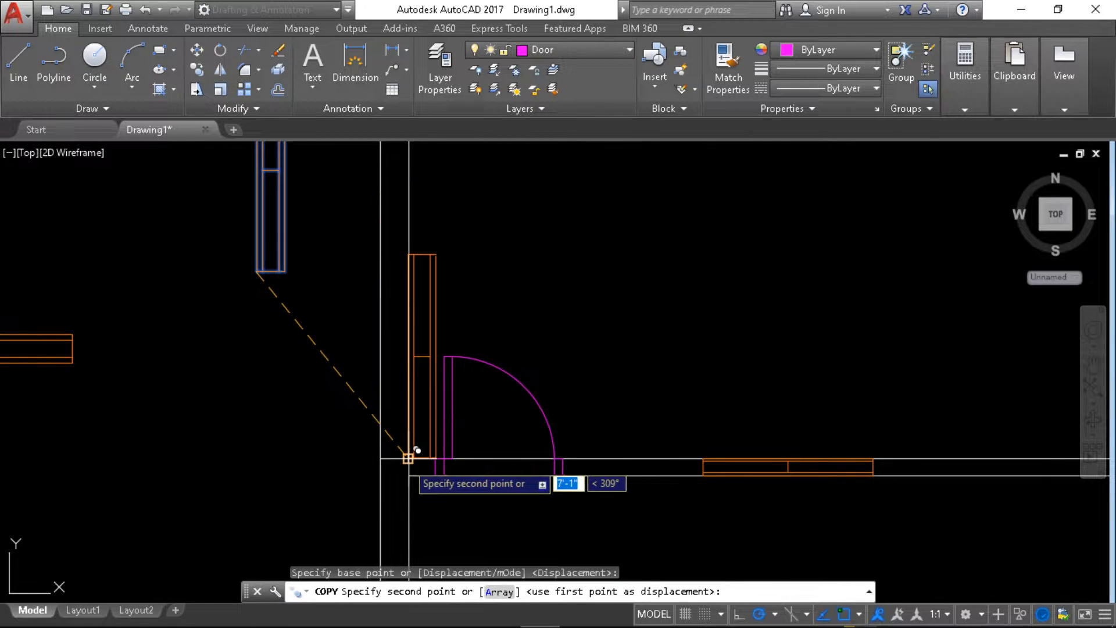
pyautogui.scroll(-2, 381, 402)
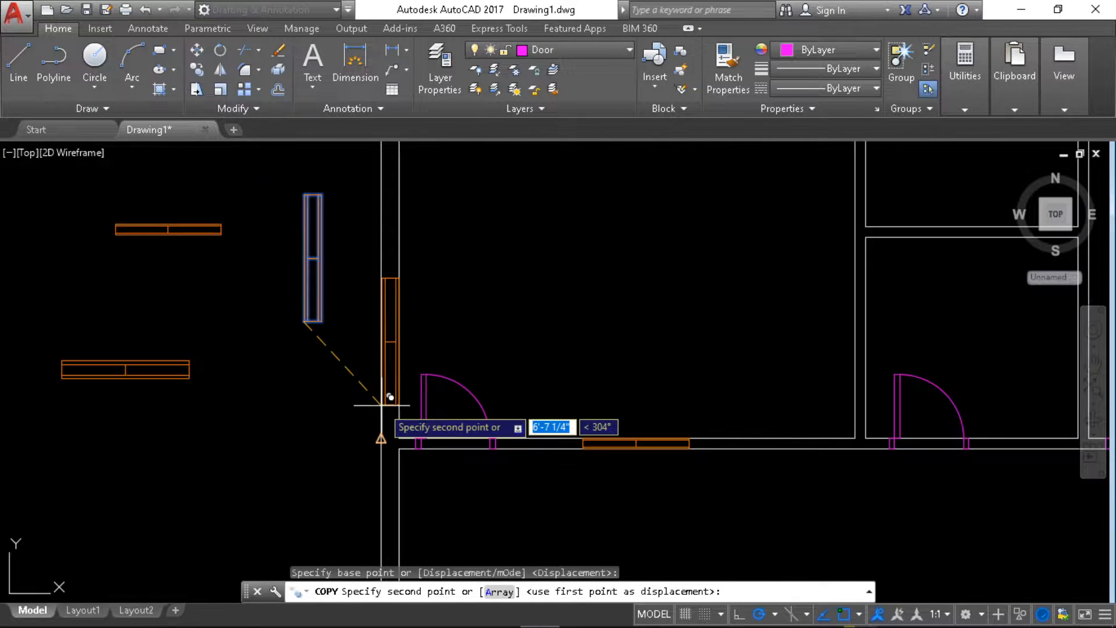
pyautogui.moveTo(381, 321); pyautogui.dragTo(385, 397, button='middle')
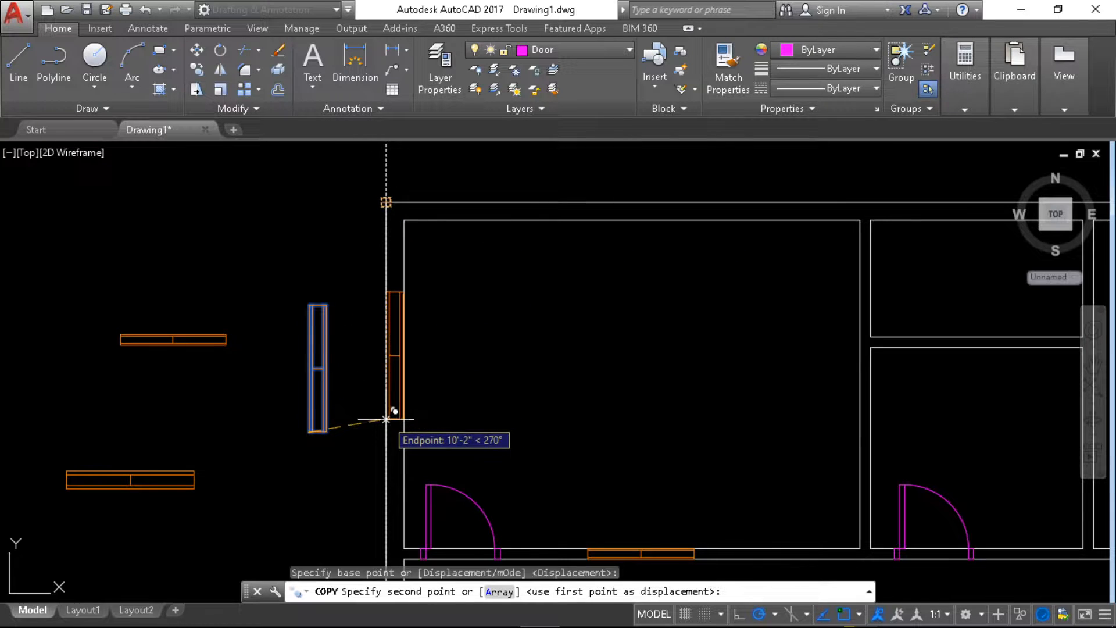
pyautogui.click(385, 417)
# - Place a second copy of the vertical wide window in the upper-right room's right outer wall, below the room's upper corner
pyautogui.scroll(-2, 552, 421)
pyautogui.moveTo(577, 419); pyautogui.dragTo(260, 390, button='middle')
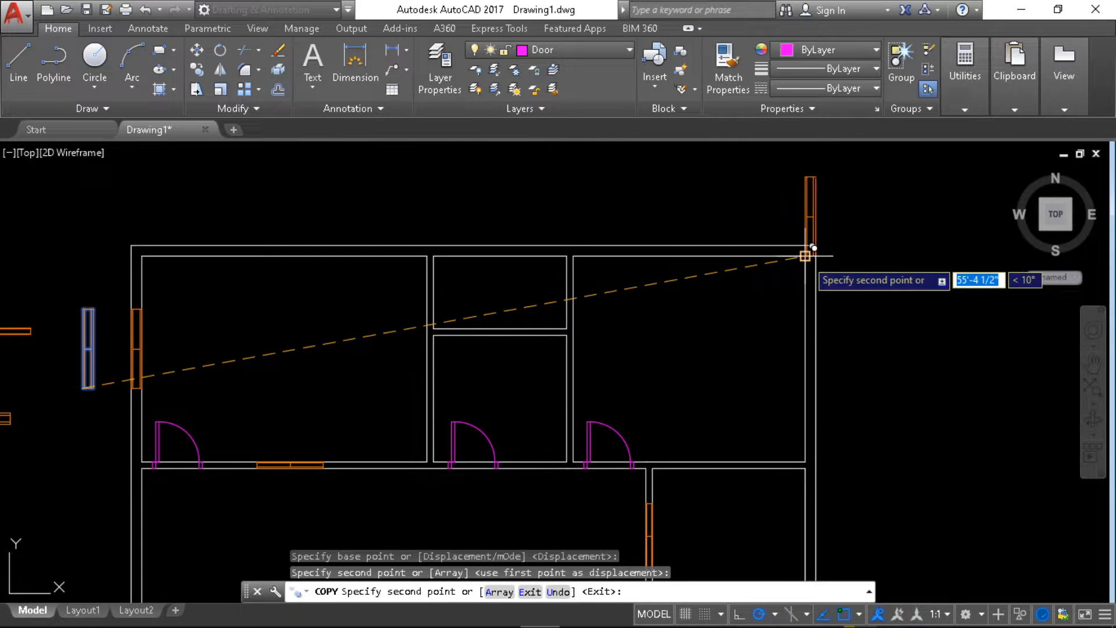
pyautogui.click(805, 359)
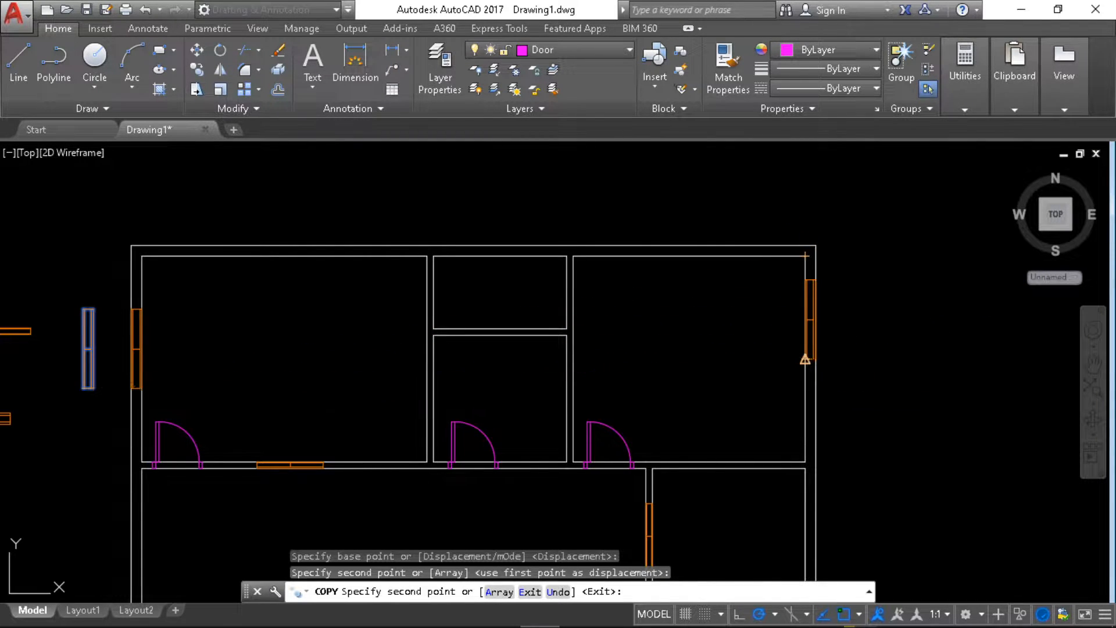
# - Place another copy of the vertical wide window loose in the large lower room and rotate it a quarter turn clockwise about its upper end
pyautogui.moveTo(742, 424); pyautogui.dragTo(812, 347, button='middle')
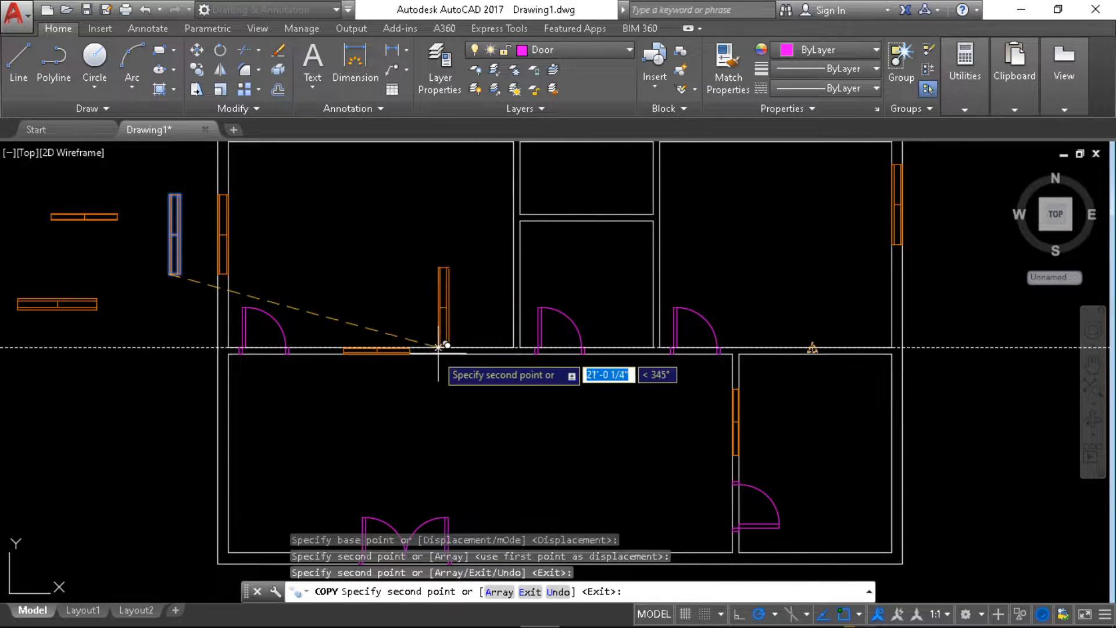
pyautogui.moveTo(635, 464); pyautogui.dragTo(680, 308, button='middle')
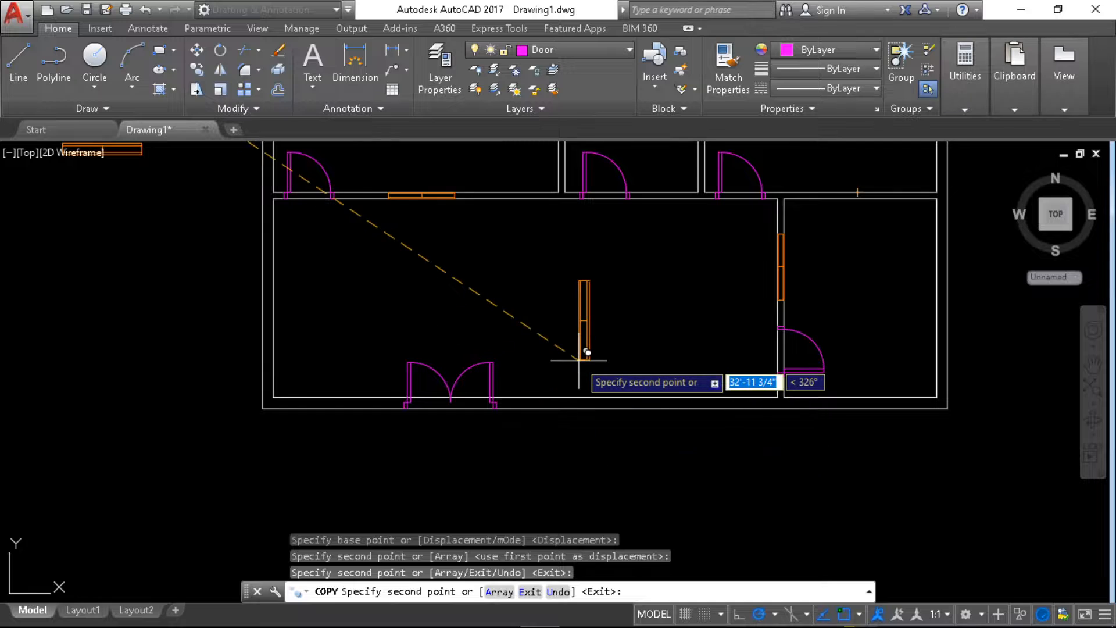
pyautogui.press('Escape')
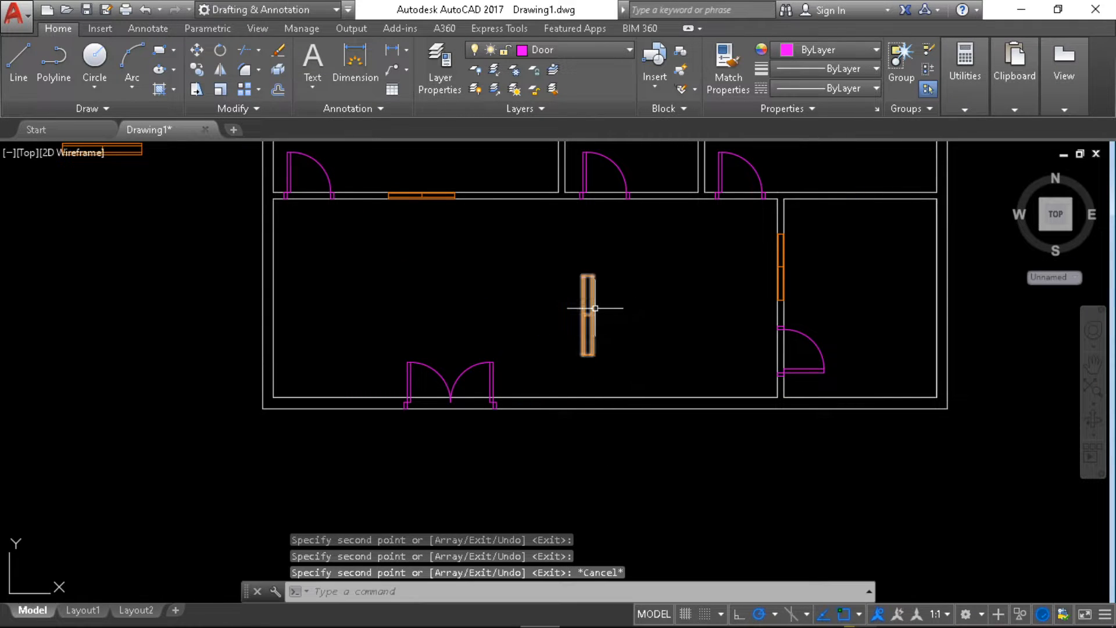
pyautogui.click(588, 302)
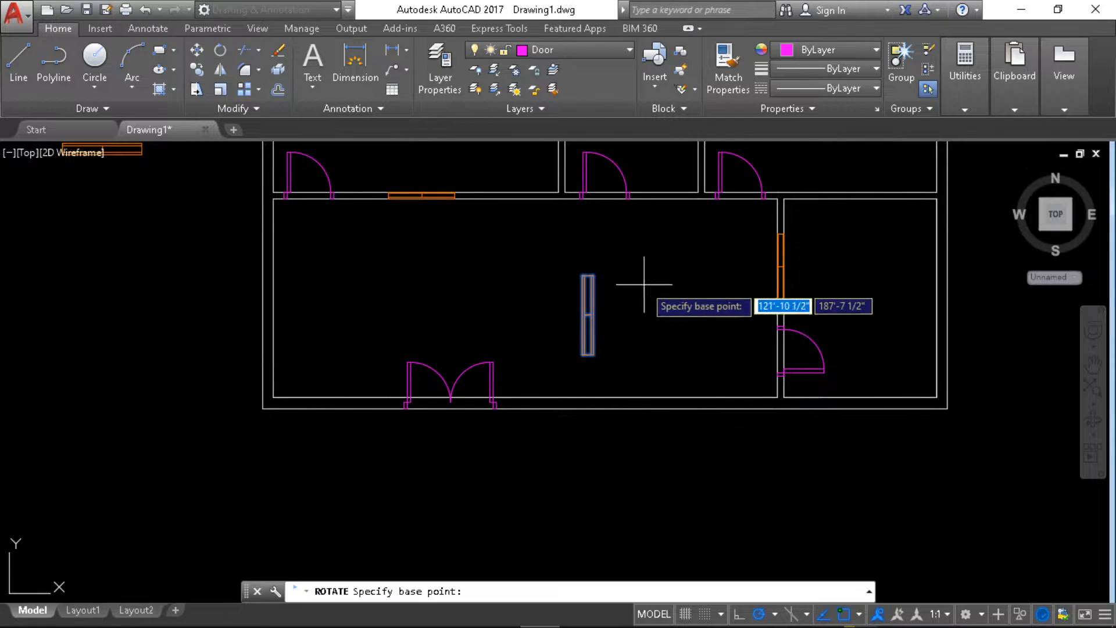
pyautogui.click(589, 274)
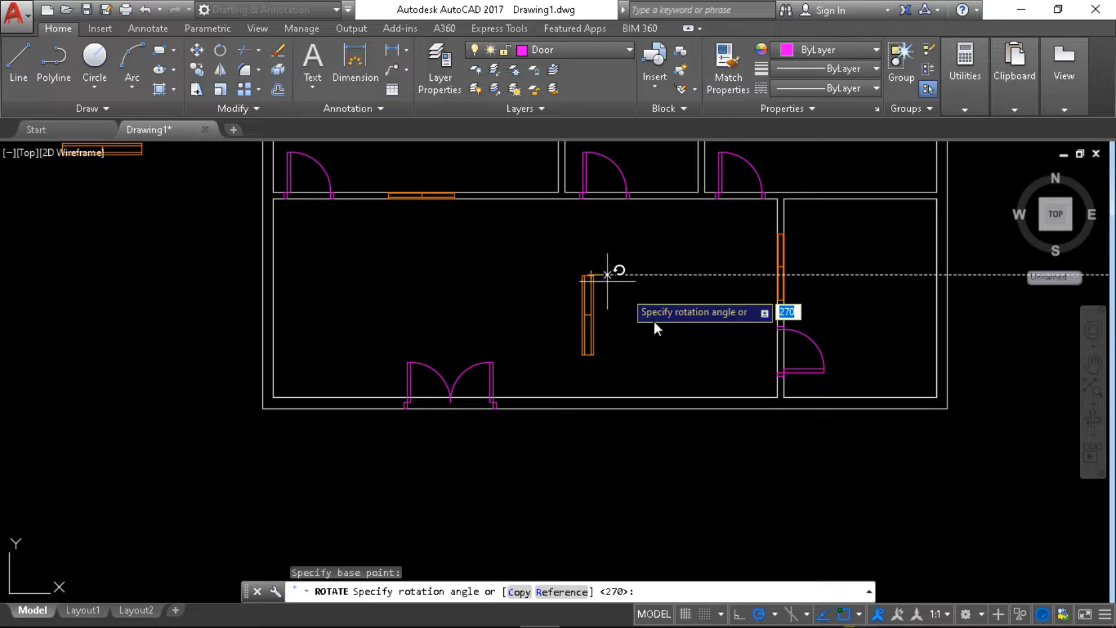
pyautogui.click(590, 396)
# - Move the rotated wide window by its upper-left corner onto the inner line of the bottom outer wall, between the double door and the partition
pyautogui.click(564, 274)
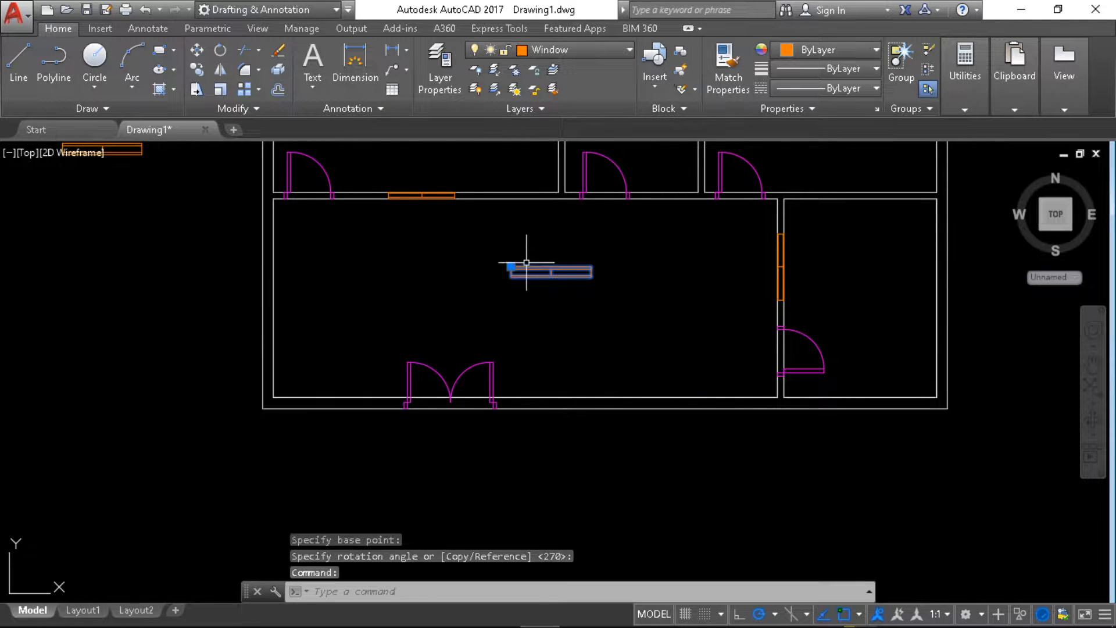
pyautogui.click(511, 266)
pyautogui.moveTo(597, 412); pyautogui.dragTo(563, 397, button='middle')
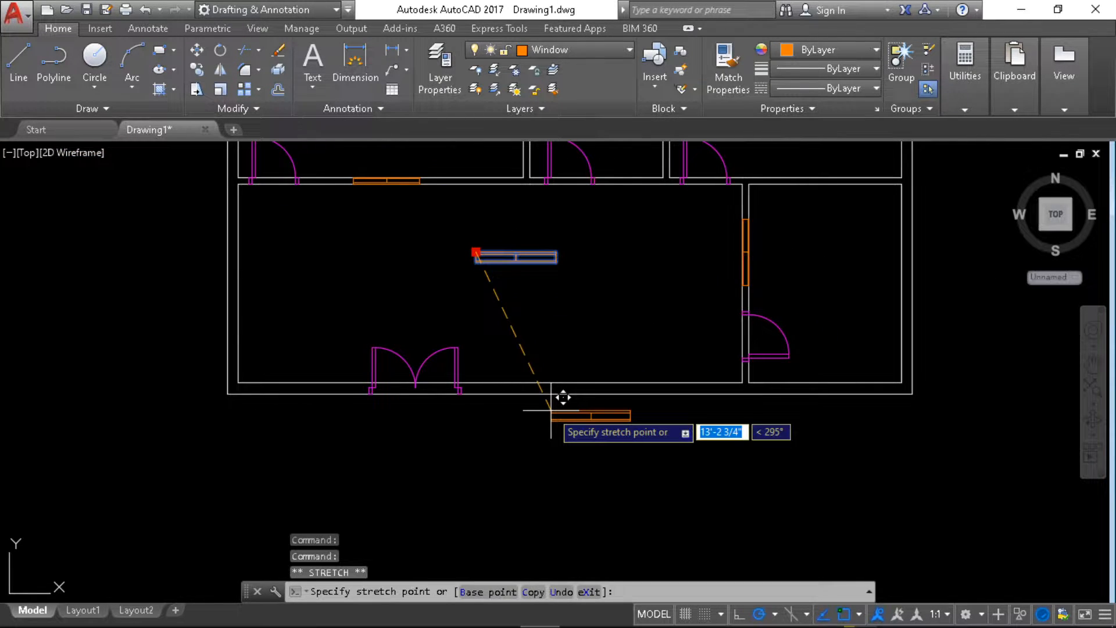
pyautogui.scroll(2, 561, 395)
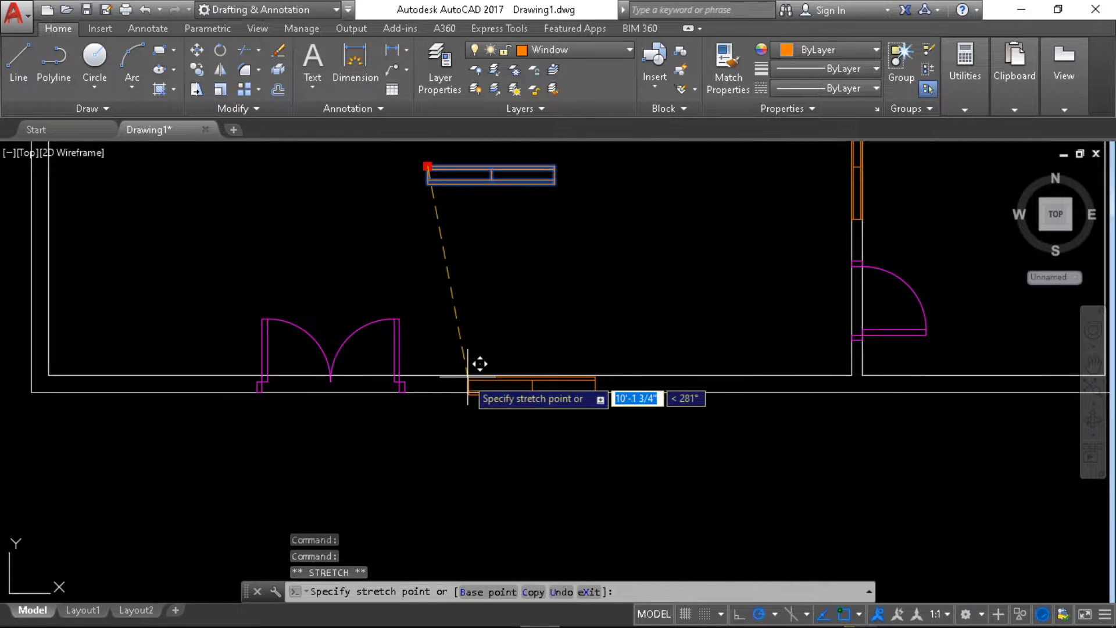
pyautogui.click(546, 375)
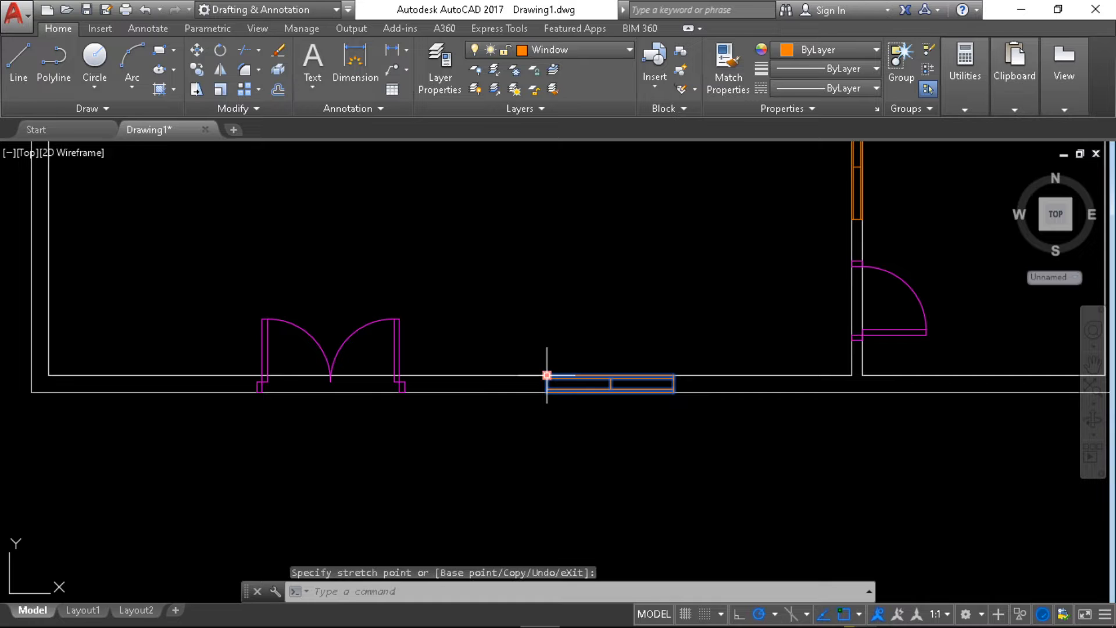
# - Move the loose horizontal wide window by its lower-right corner into the top outer wall of the upper-right room
pyautogui.scroll(-6, 571, 287)
pyautogui.moveTo(570, 286); pyautogui.dragTo(573, 424, button='middle')
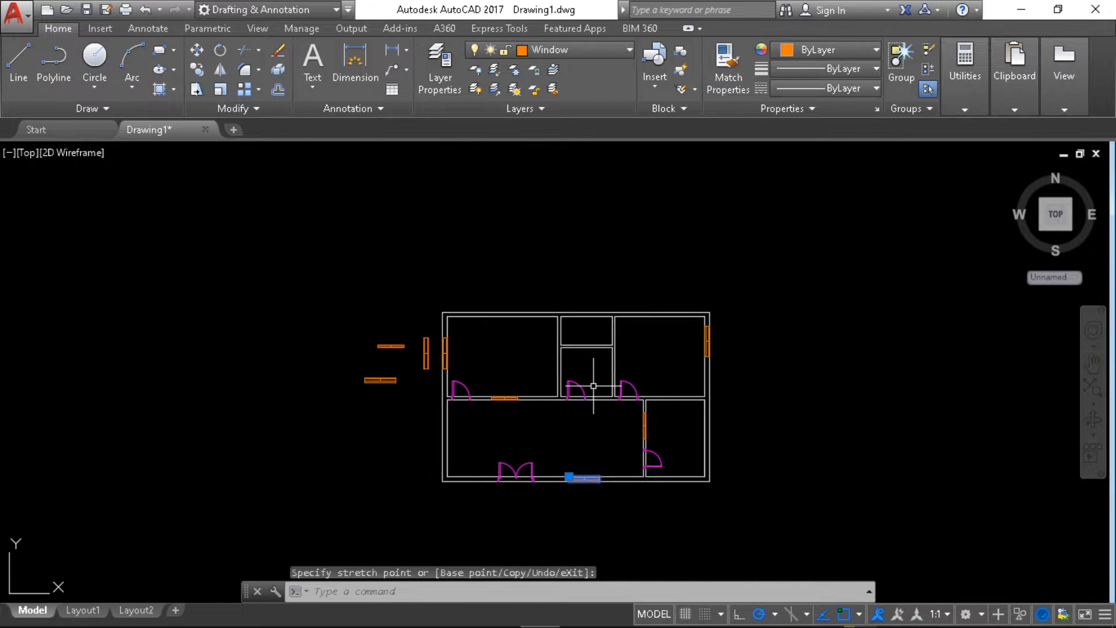
pyautogui.scroll(2, 404, 378)
pyautogui.click(369, 379)
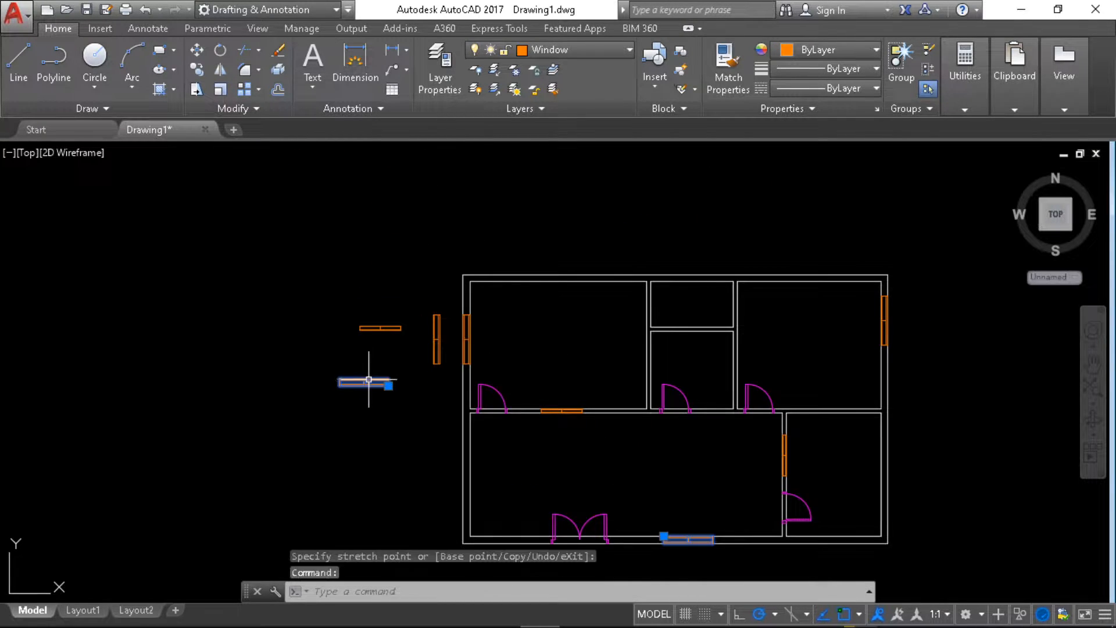
pyautogui.click(388, 386)
pyautogui.moveTo(809, 374); pyautogui.dragTo(638, 408, button='middle')
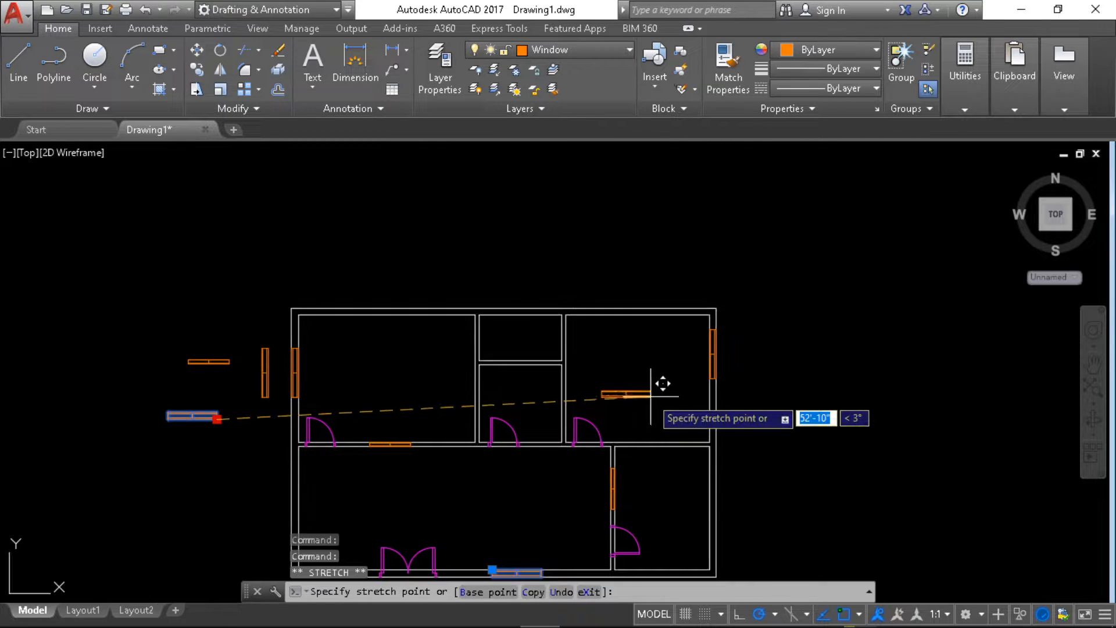
pyautogui.scroll(6, 642, 390)
pyautogui.moveTo(577, 356); pyautogui.dragTo(541, 519, button='middle')
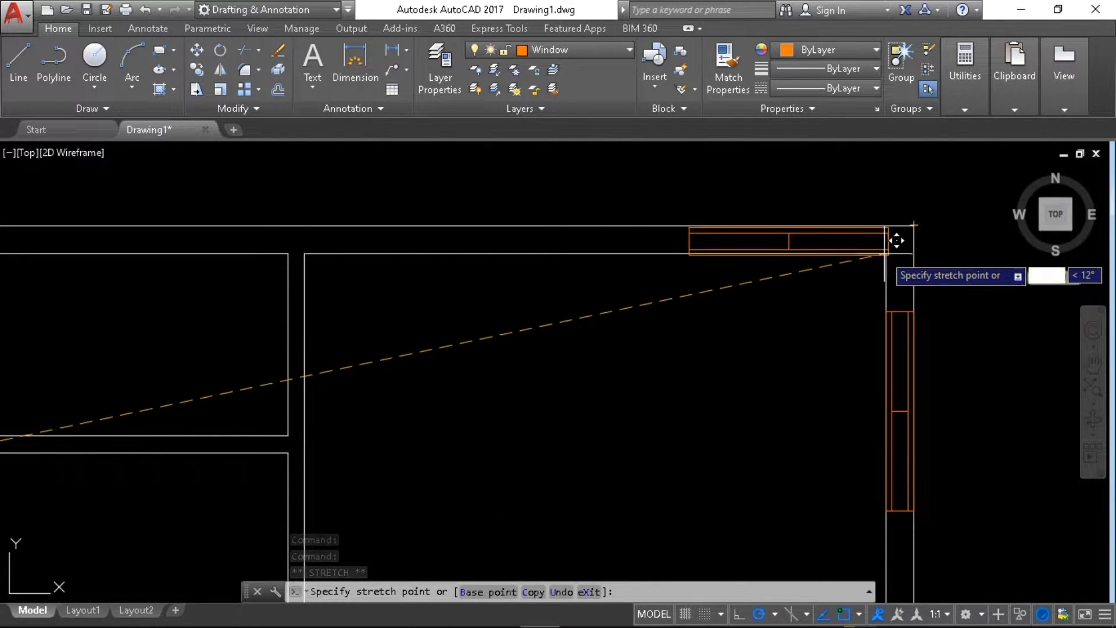
pyautogui.click(689, 252)
# - Erase the two loose windows outside the plan together with the selected windows in the bottom wall and the upper-right room's top wall
pyautogui.scroll(-3, 668, 406)
pyautogui.moveTo(667, 408); pyautogui.dragTo(748, 312, button='middle')
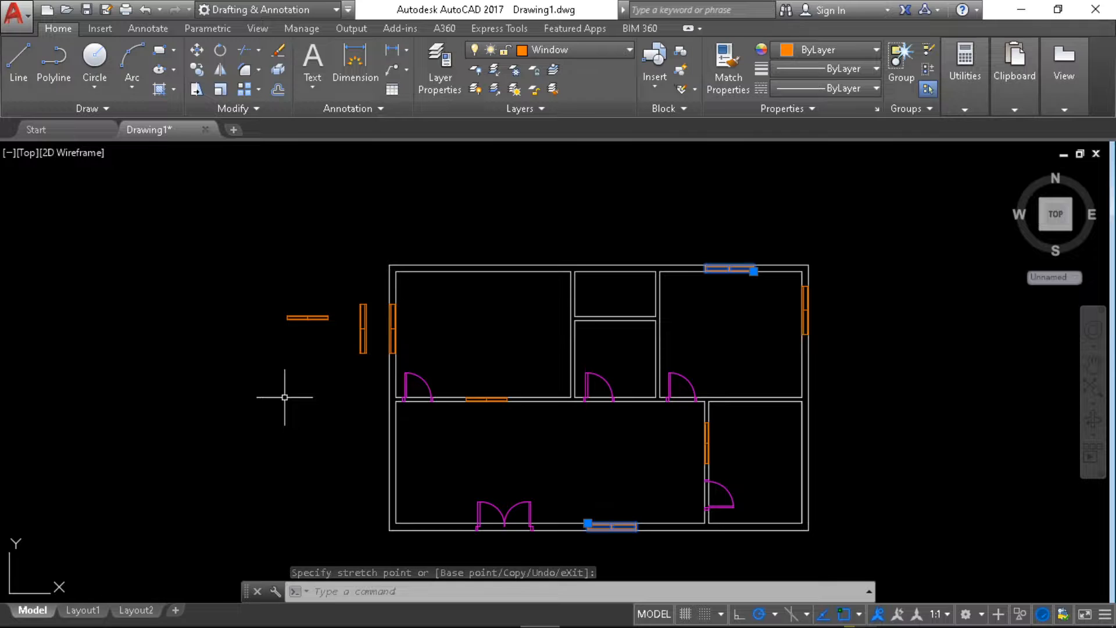
pyautogui.click(233, 284)
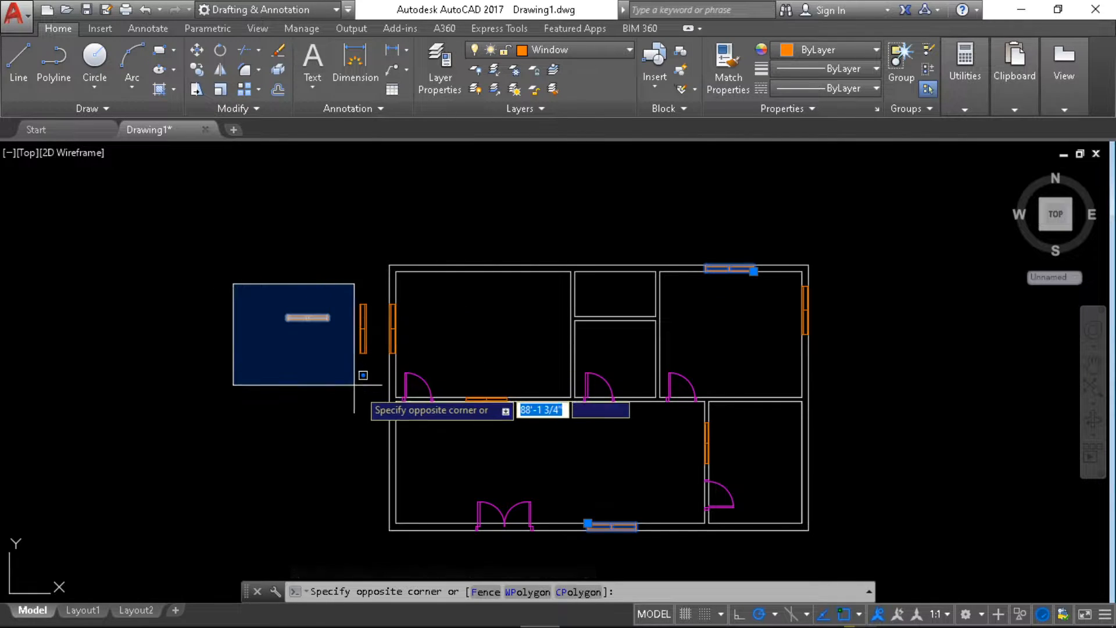
pyautogui.click(366, 398)
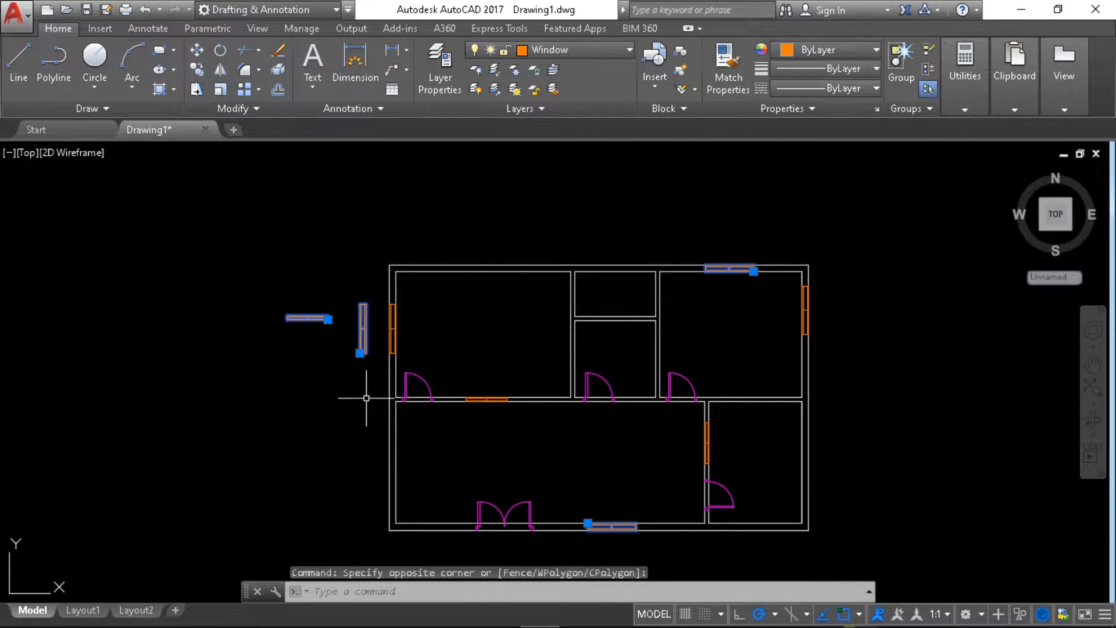
pyautogui.press('Delete')
pyautogui.moveTo(339, 424); pyautogui.dragTo(277, 357, button='middle')
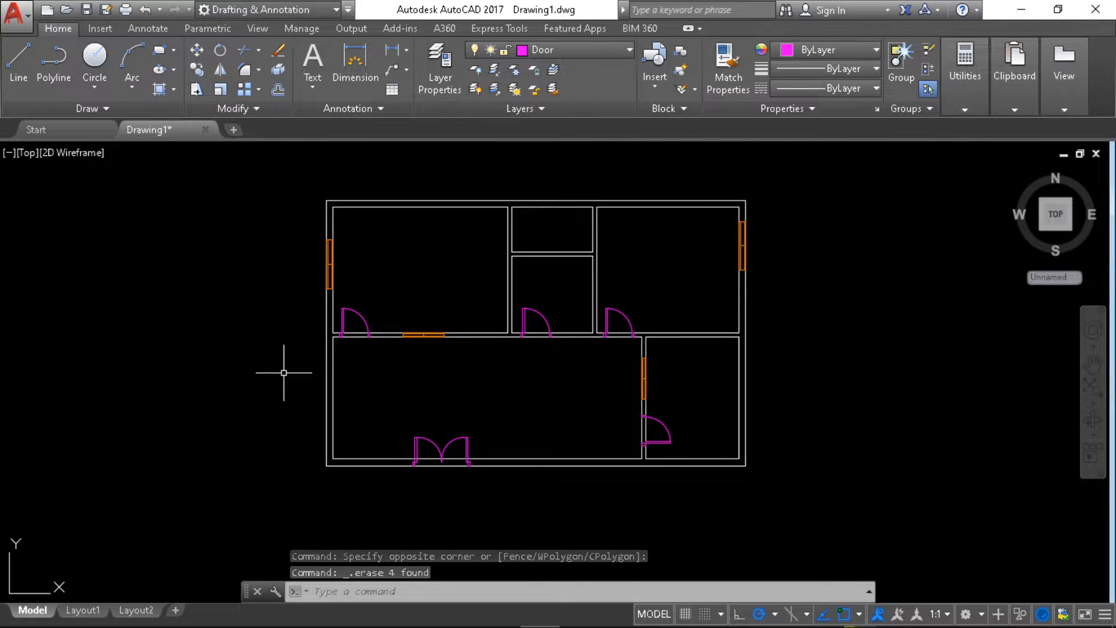
pyautogui.scroll(2, 360, 354)
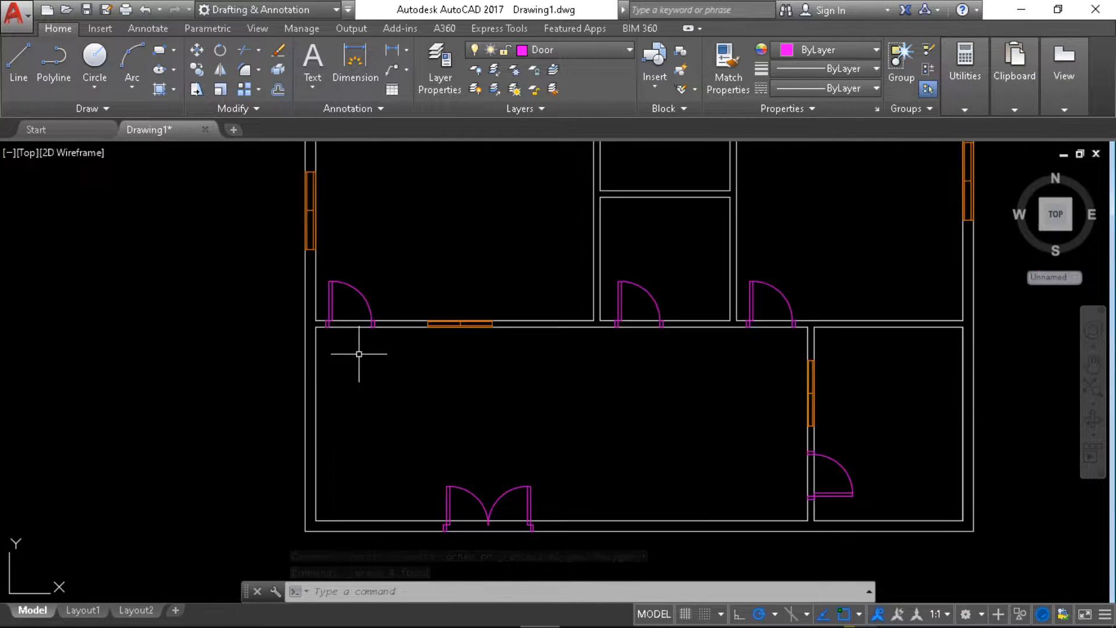
pyautogui.scroll(-1, 777, 426)
pyautogui.moveTo(777, 424)
pyautogui.mouseDown(button='middle')
pyautogui.moveTo(462, 402)
pyautogui.moveTo(538, 456)
pyautogui.mouseUp(button='middle')
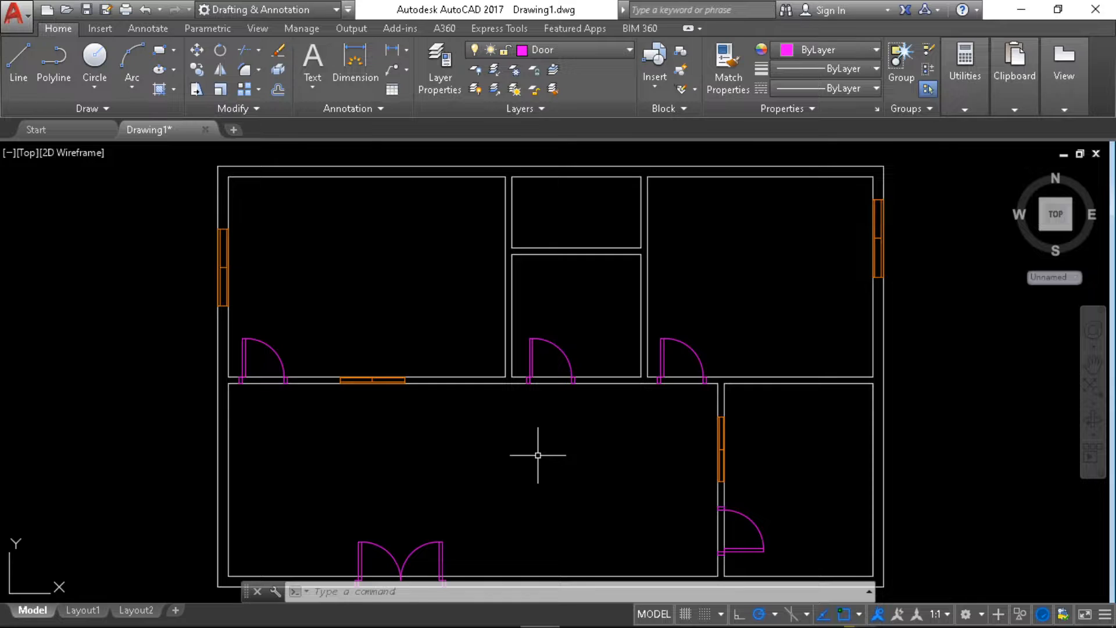
pyautogui.scroll(-2, 537, 456)
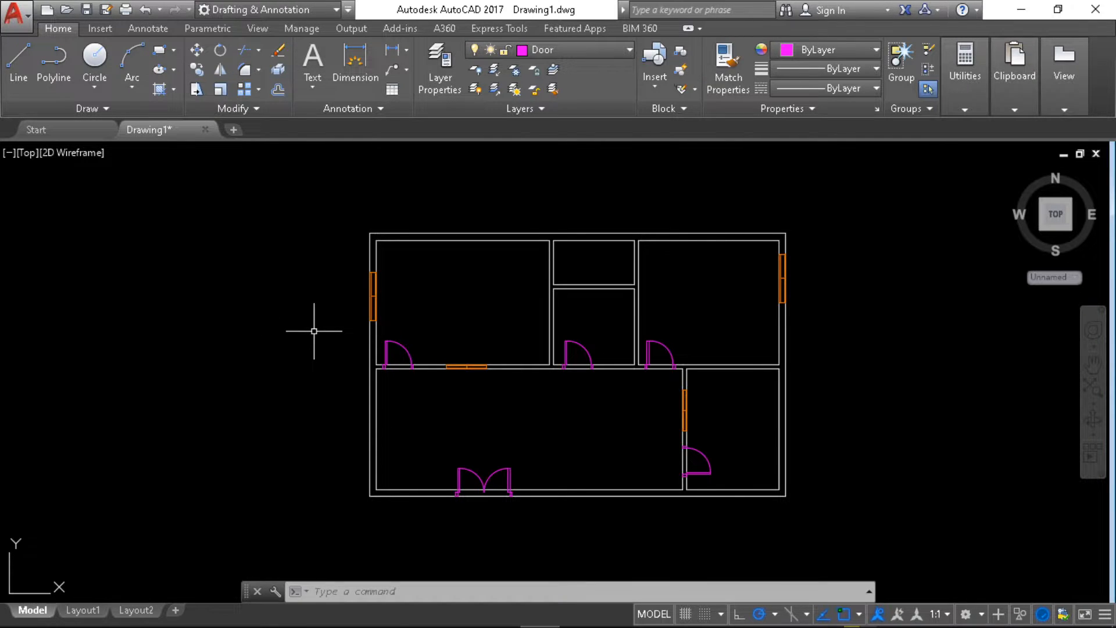
# - Trim both wall lines across the upper-left room's door opening, using all objects as cutting edges
pyautogui.scroll(2, 406, 392)
pyautogui.moveTo(406, 391); pyautogui.dragTo(414, 420, button='middle')
pyautogui.press('Return')
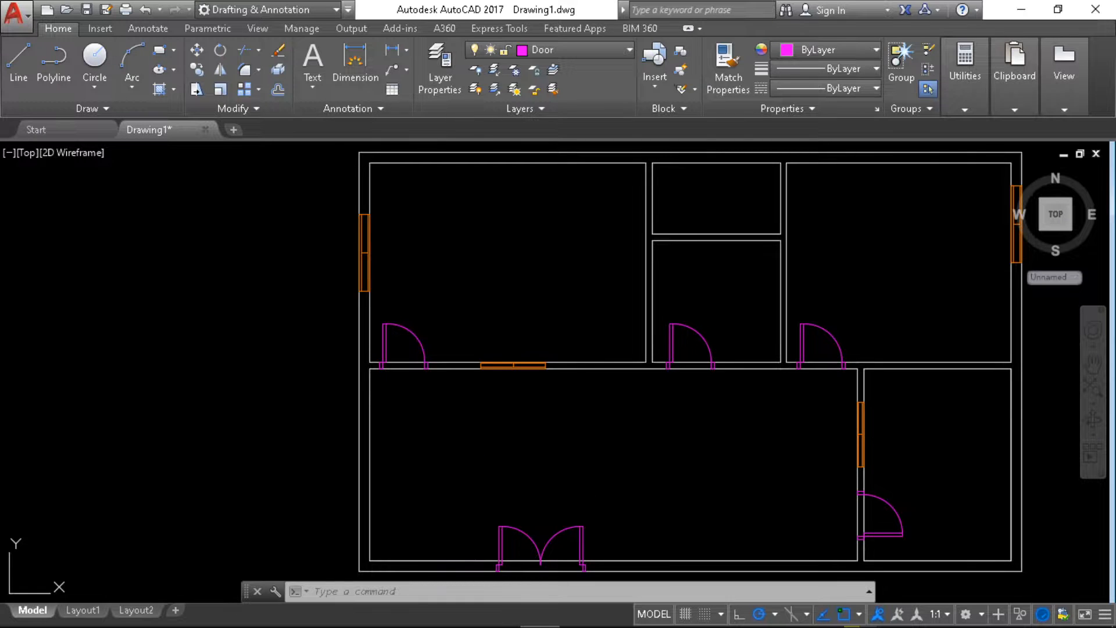
pyautogui.scroll(4, 413, 421)
pyautogui.click(406, 367)
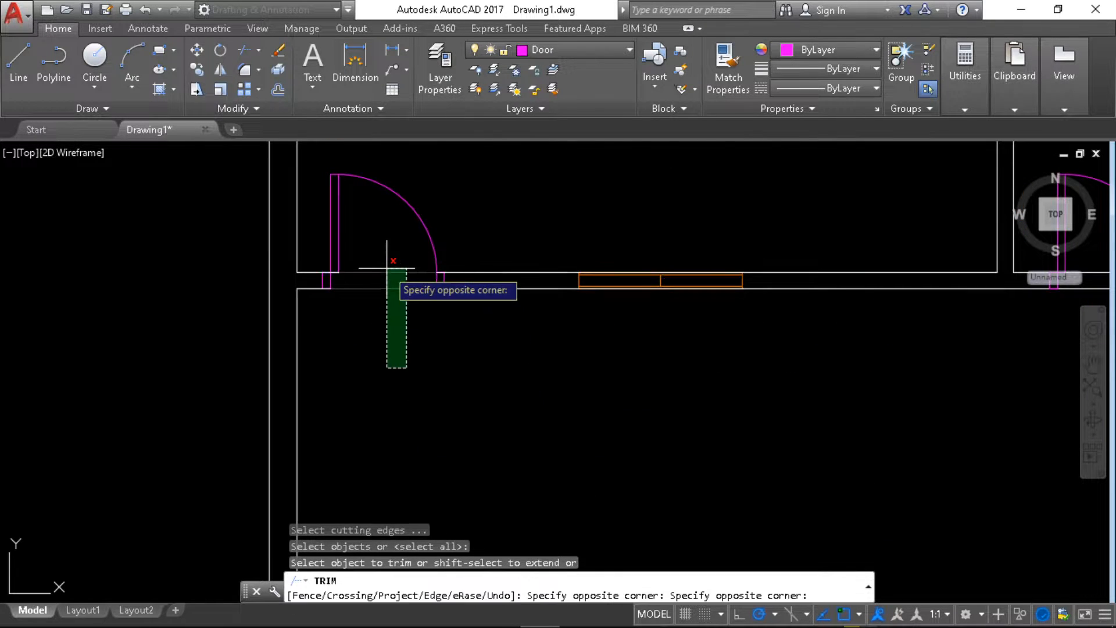
pyautogui.click(384, 264)
# - Trim both wall lines across the door opening of the small middle room
pyautogui.scroll(-2, 551, 434)
pyautogui.moveTo(551, 434); pyautogui.dragTo(272, 471, button='middle')
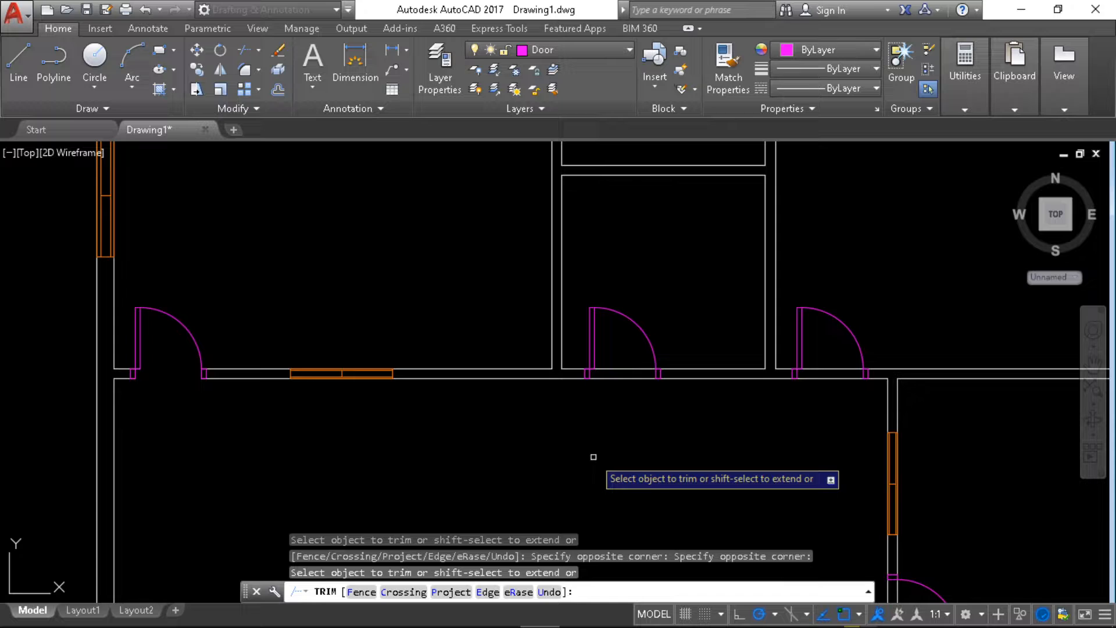
pyautogui.click(615, 400)
pyautogui.click(608, 363)
# - Trim both wall lines across the upper-right room's door opening
pyautogui.moveTo(566, 430); pyautogui.dragTo(238, 464, button='middle')
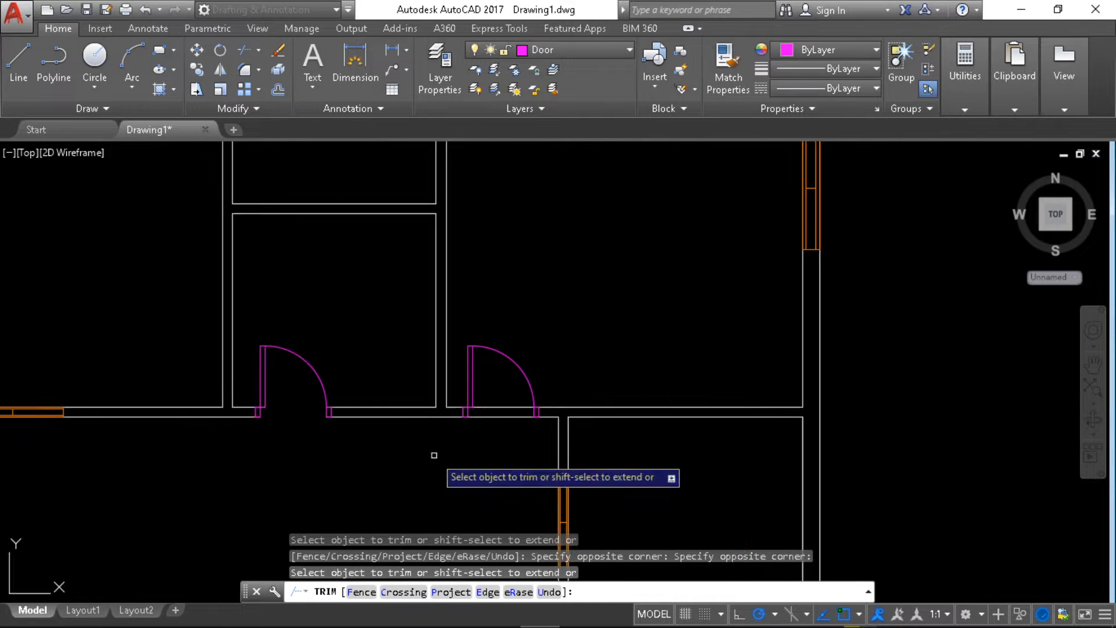
pyautogui.scroll(2, 439, 454)
pyautogui.click(542, 440)
pyautogui.click(529, 372)
# - Trim the partition's two wall lines across the lower-right room's door opening
pyautogui.scroll(-4, 522, 434)
pyautogui.moveTo(522, 434); pyautogui.dragTo(496, 267, button='middle')
pyautogui.scroll(1, 499, 380)
pyautogui.click(539, 398)
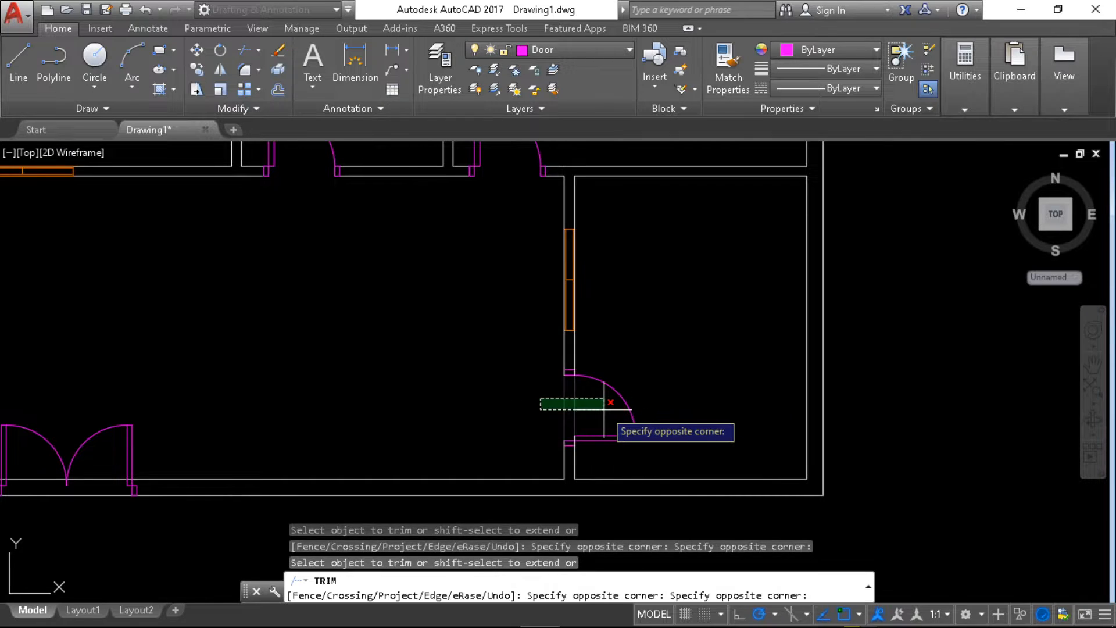
pyautogui.click(603, 409)
# - Trim the bottom outer wall's lines across both halves of the double door opening
pyautogui.scroll(-2, 467, 409)
pyautogui.moveTo(303, 449); pyautogui.dragTo(489, 384, button='middle')
pyautogui.scroll(4, 367, 436)
pyautogui.moveTo(424, 418); pyautogui.dragTo(451, 481, button='middle')
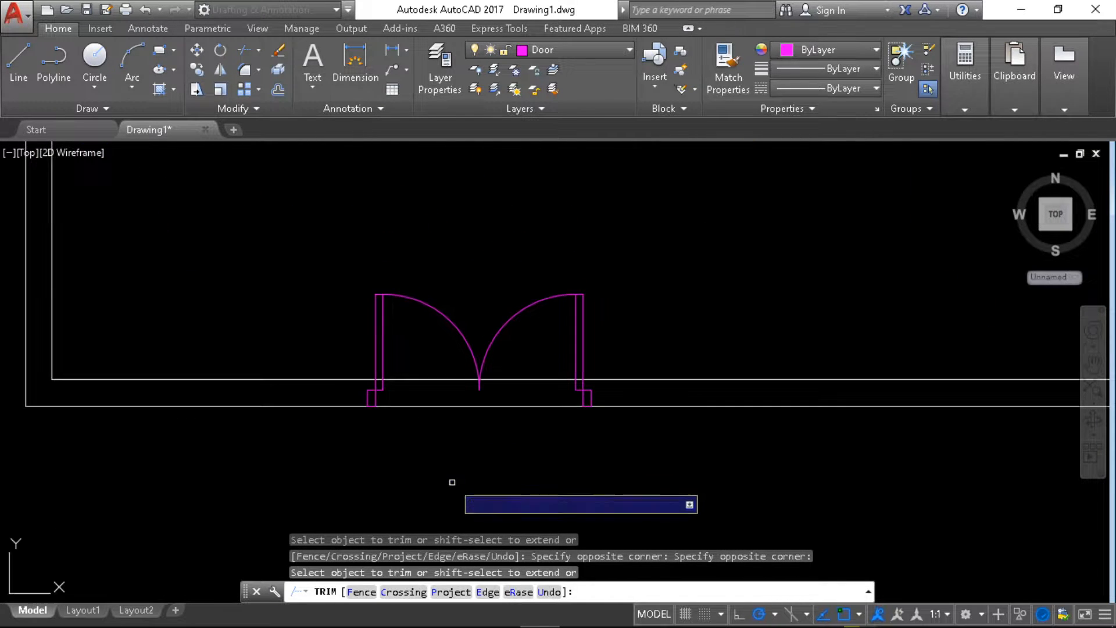
pyautogui.click(446, 457)
pyautogui.click(426, 361)
pyautogui.click(520, 433)
pyautogui.click(521, 351)
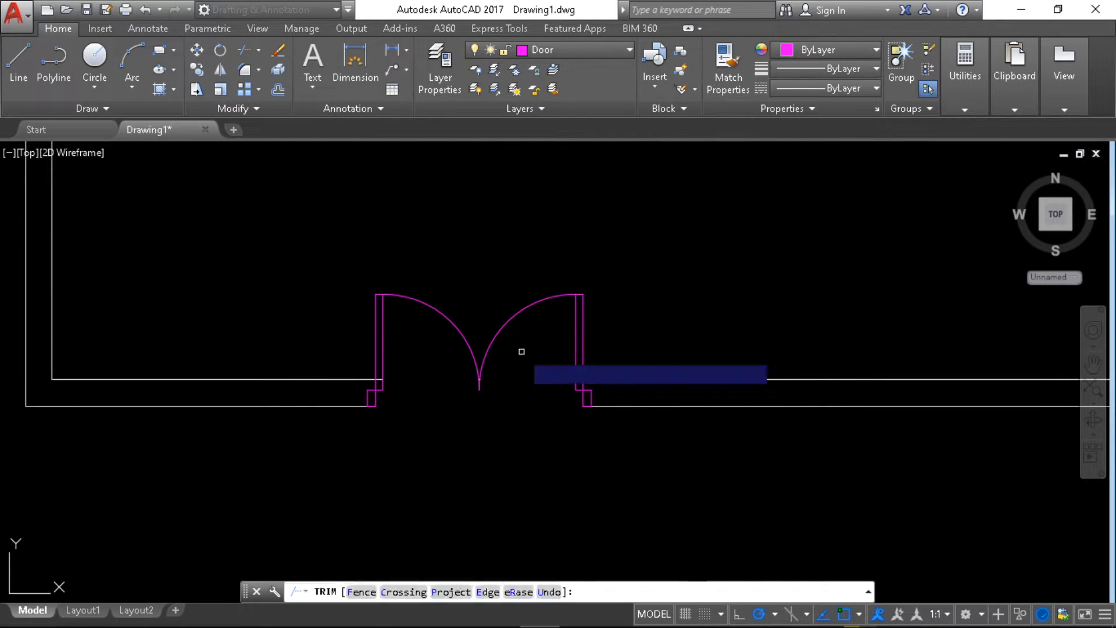
# - End the Trim command and bring the whole floor plan into view
pyautogui.scroll(-4, 531, 416)
pyautogui.moveTo(531, 416); pyautogui.dragTo(491, 503, button='middle')
pyautogui.moveTo(411, 330); pyautogui.dragTo(434, 442, button='middle')
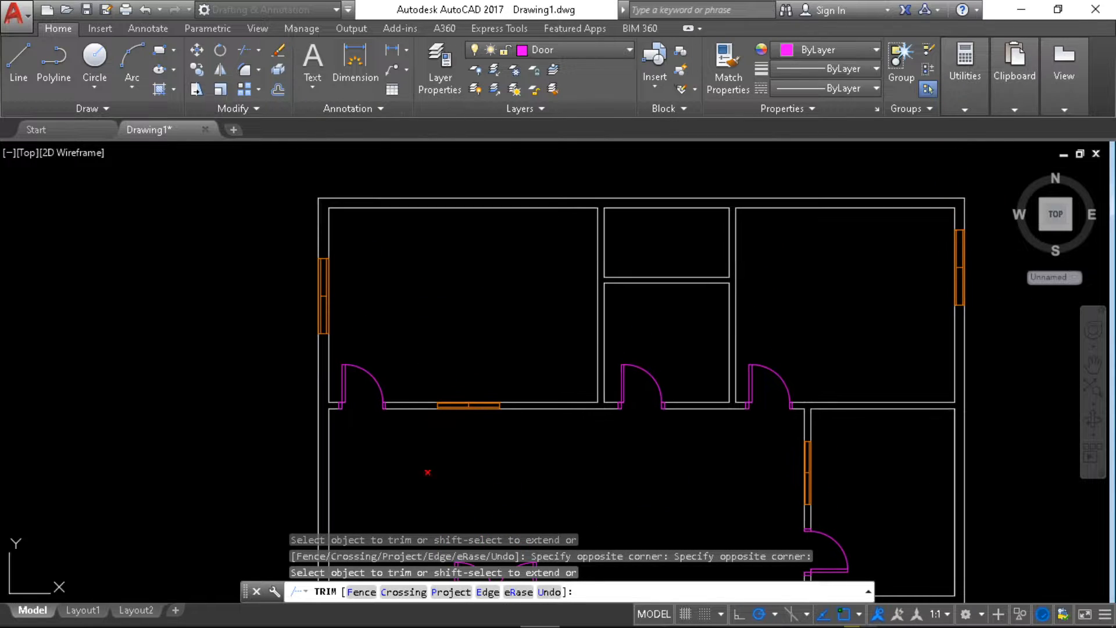
pyautogui.rightClick(457, 259)
pyautogui.click(474, 269)
pyautogui.scroll(-4, 464, 334)
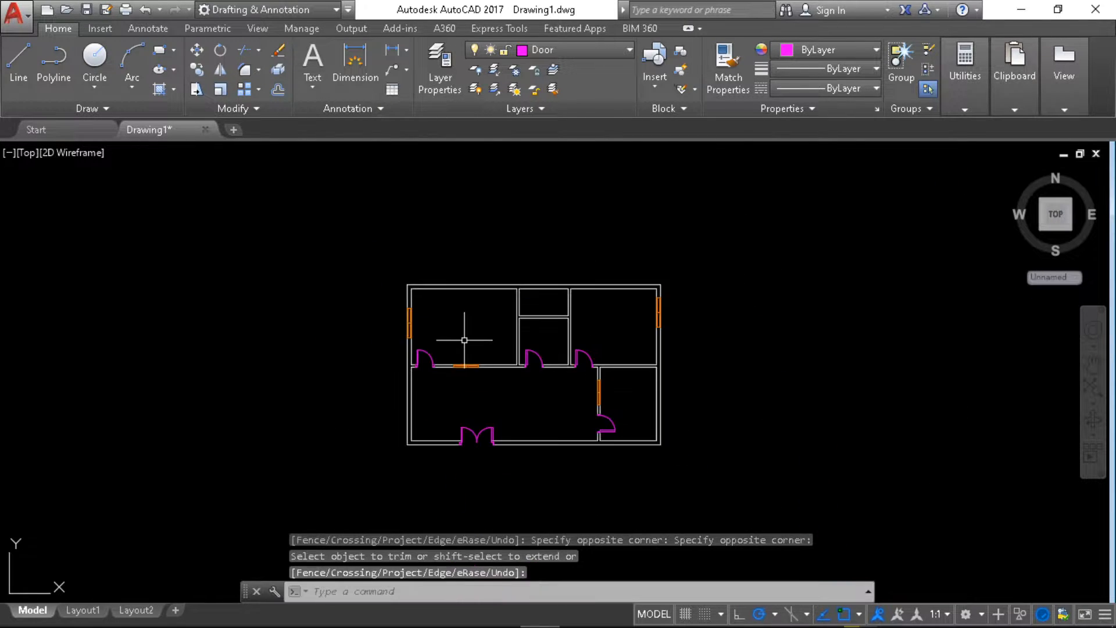
pyautogui.scroll(2, 456, 294)
pyautogui.moveTo(456, 294); pyautogui.dragTo(498, 320, button='middle')
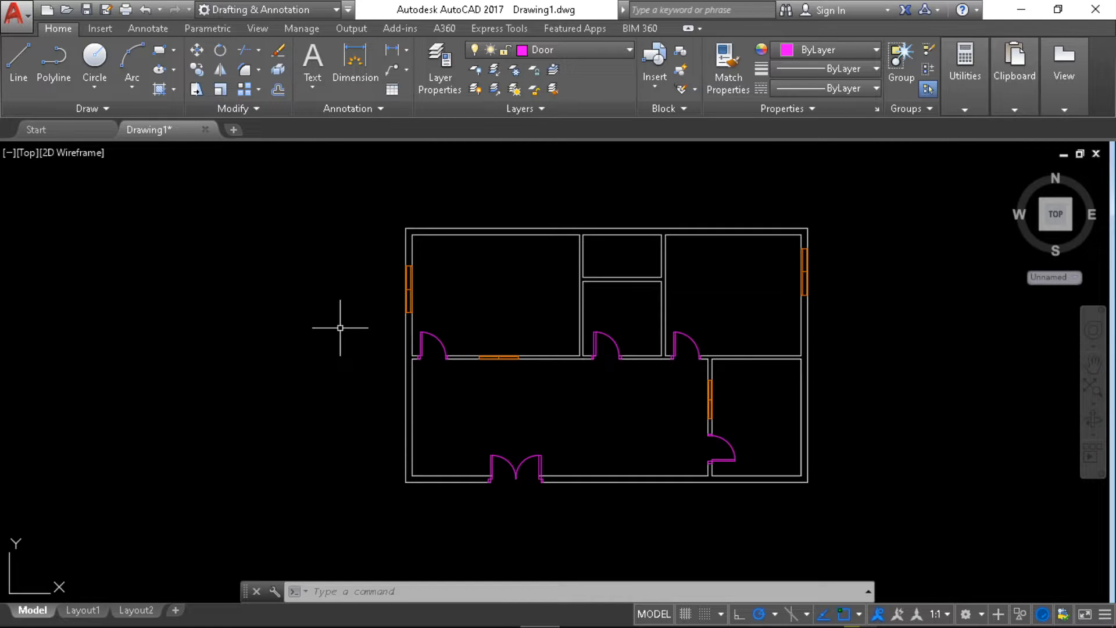
pyautogui.write('ADC')
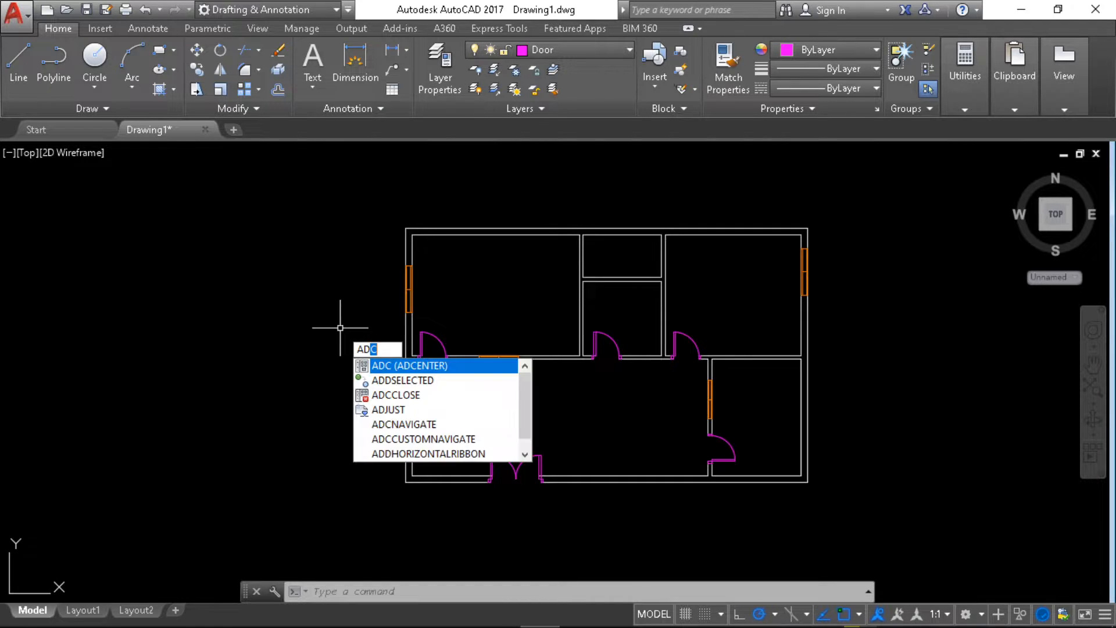
pyautogui.write('ENTER')
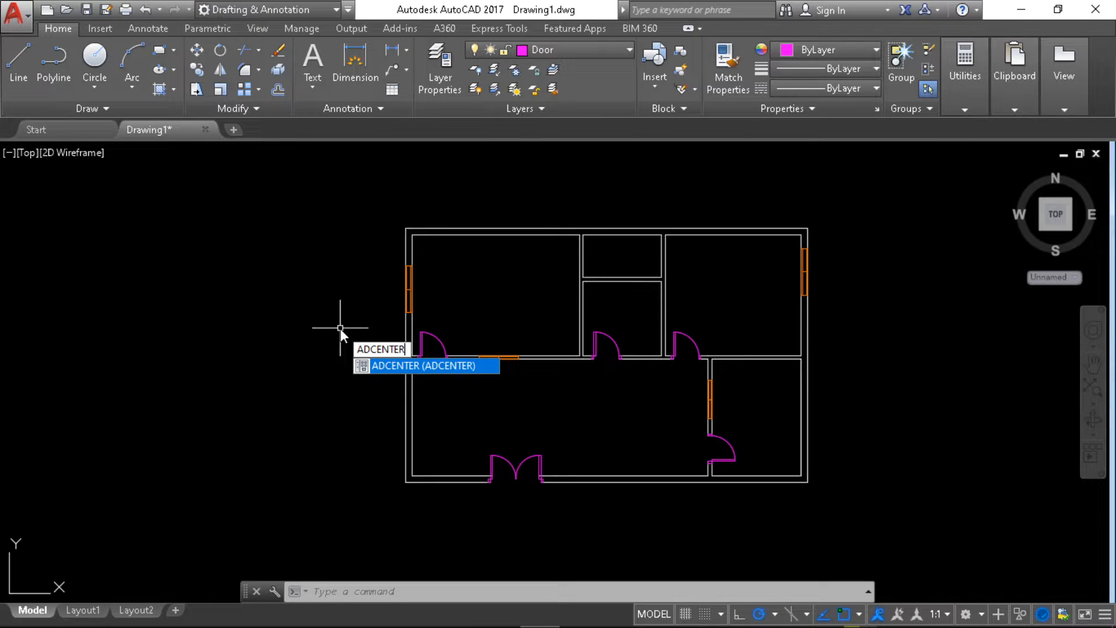
pyautogui.press('Return')
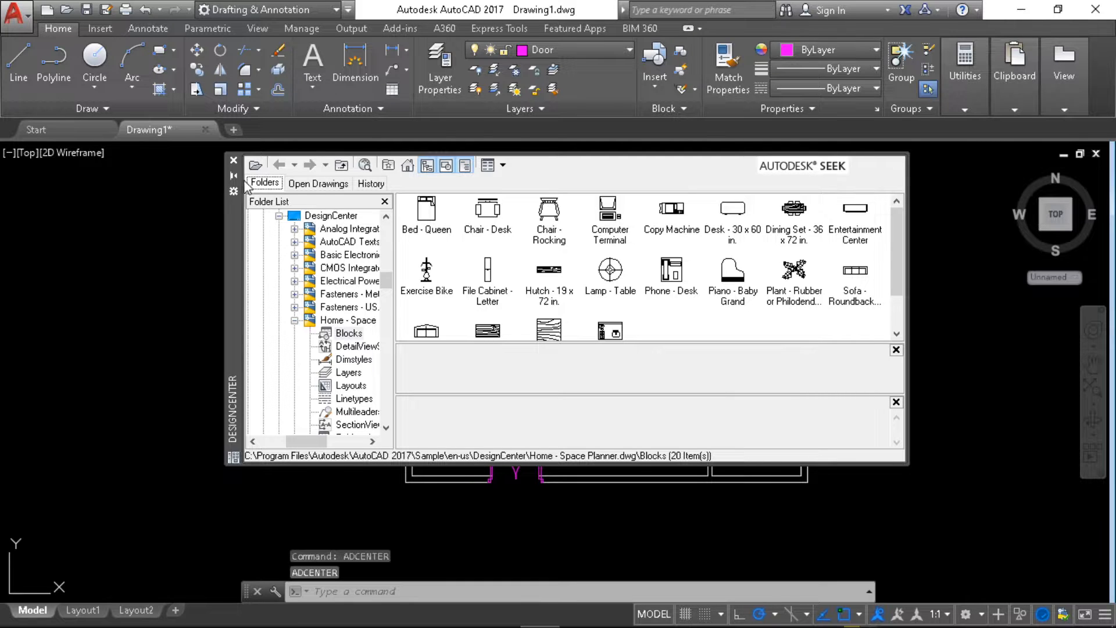
pyautogui.click(234, 161)
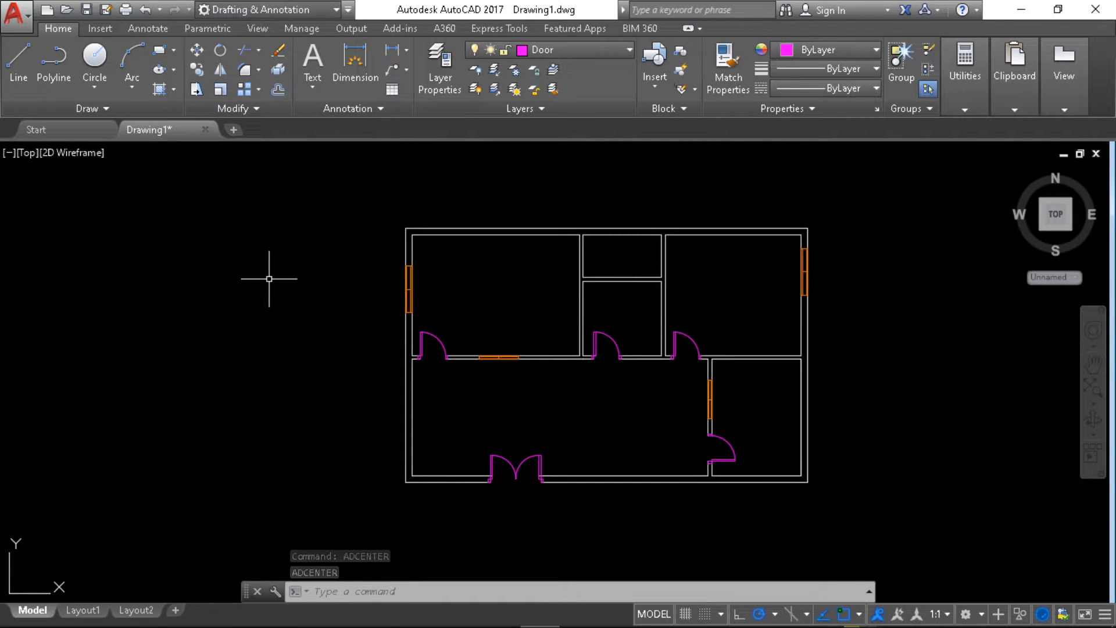
# - Open DesignCenter and display the blocks of House Designer.dwg from the en-us DesignCenter sample folder
pyautogui.hotkey('ctrl', '2')
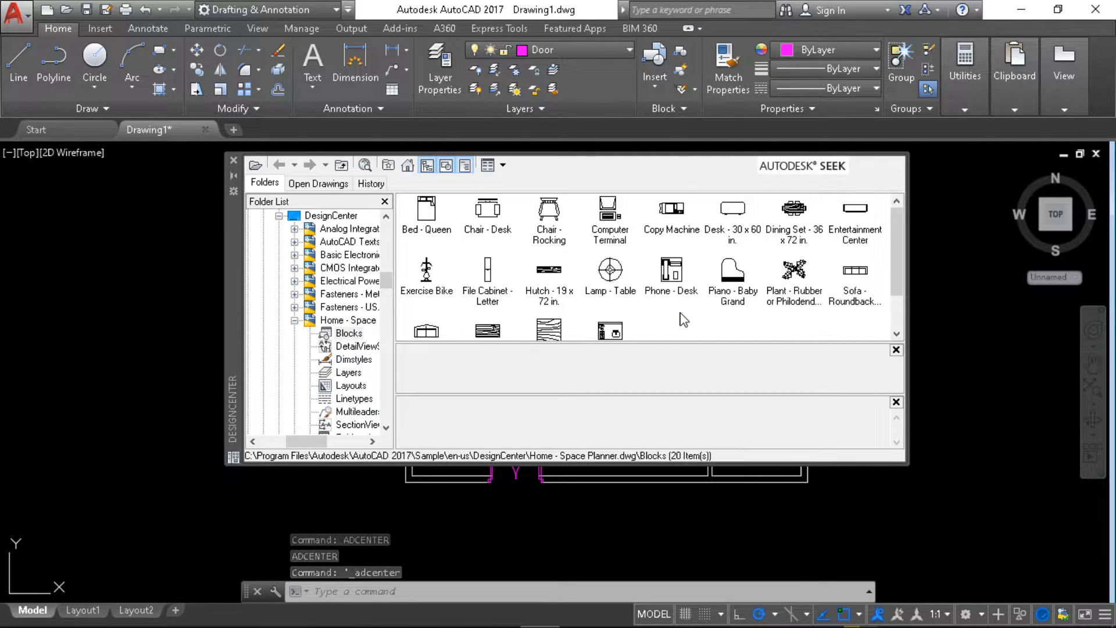
pyautogui.click(407, 165)
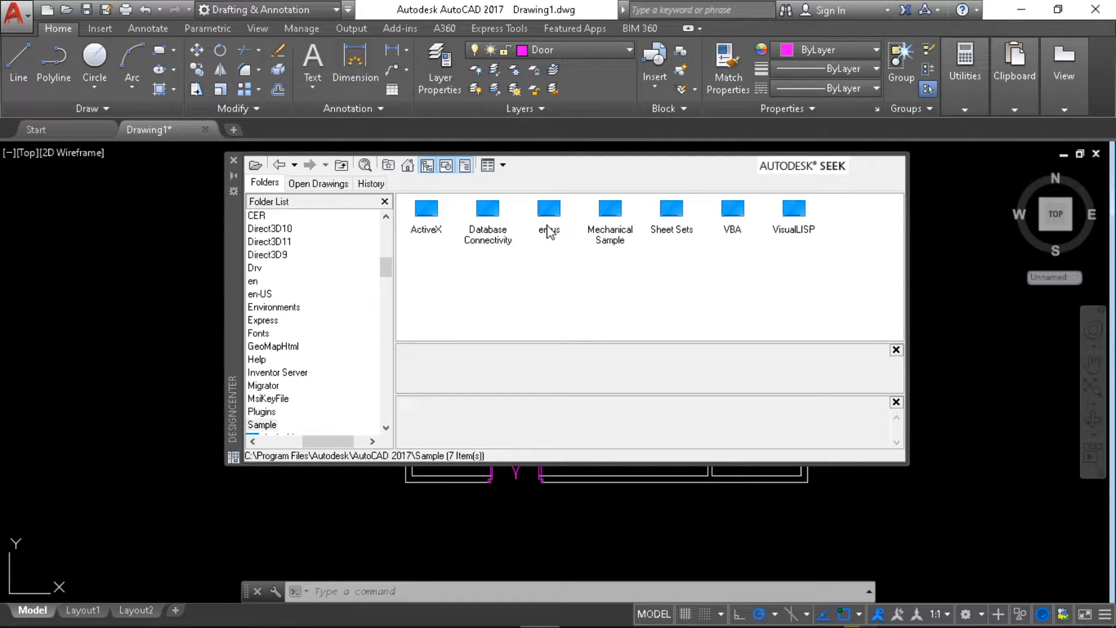
pyautogui.doubleClick(550, 217)
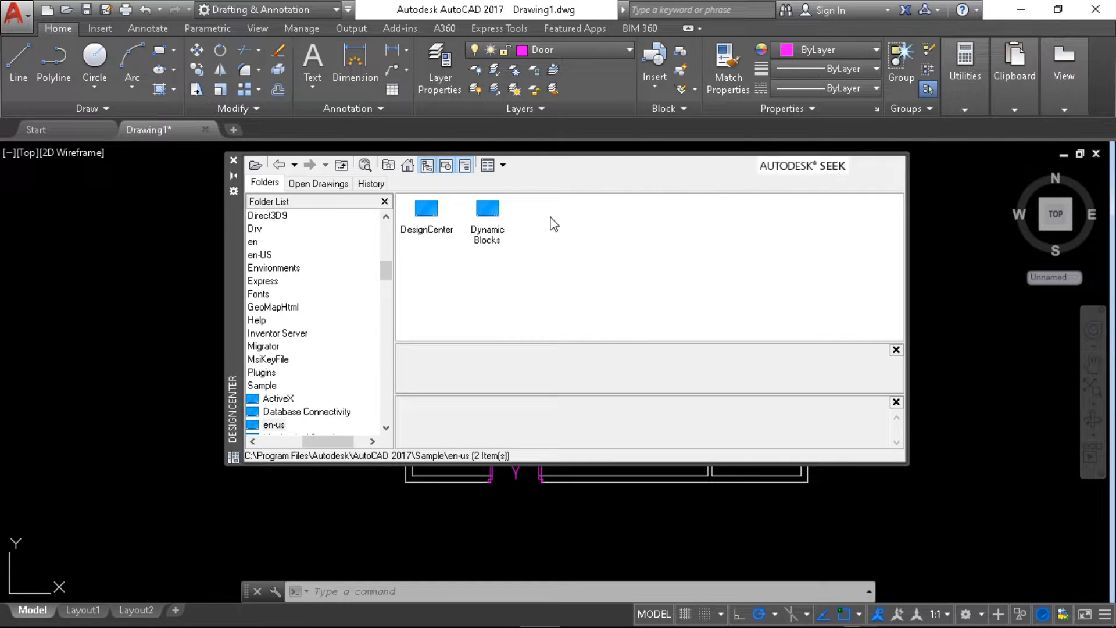
pyautogui.doubleClick(428, 219)
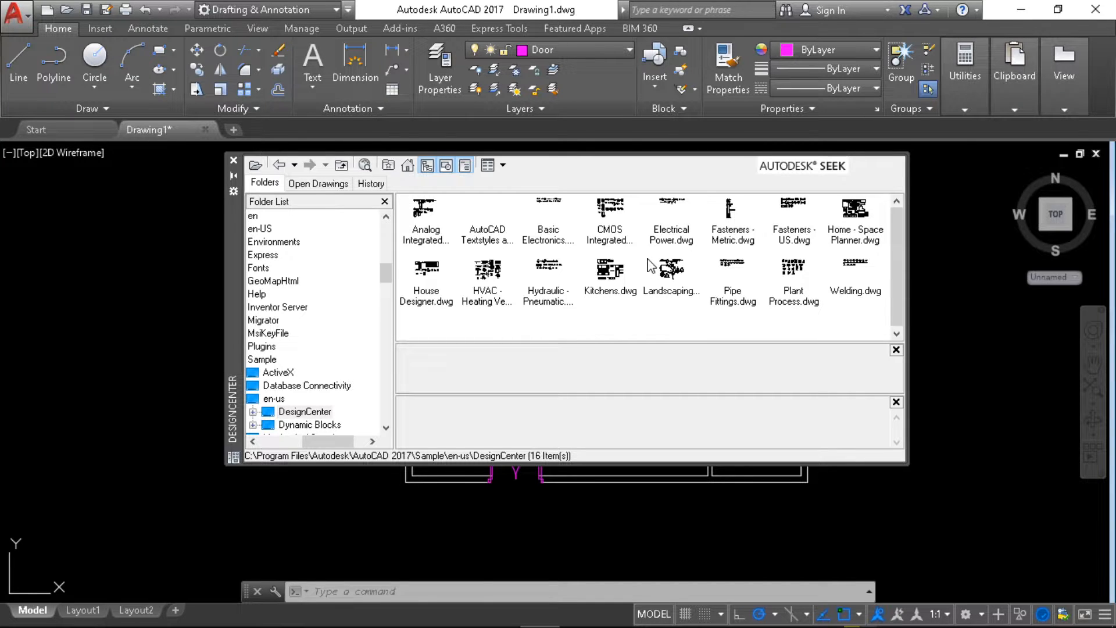
pyautogui.doubleClick(427, 279)
pyautogui.doubleClick(428, 232)
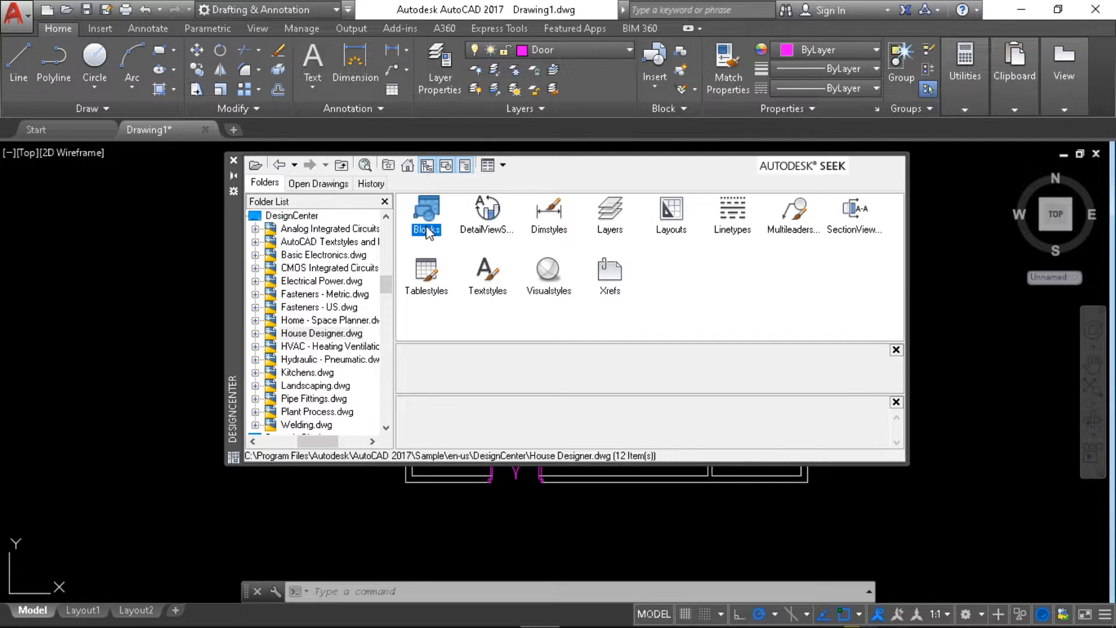
pyautogui.scroll(-1, 705, 322)
pyautogui.scroll(1, 697, 324)
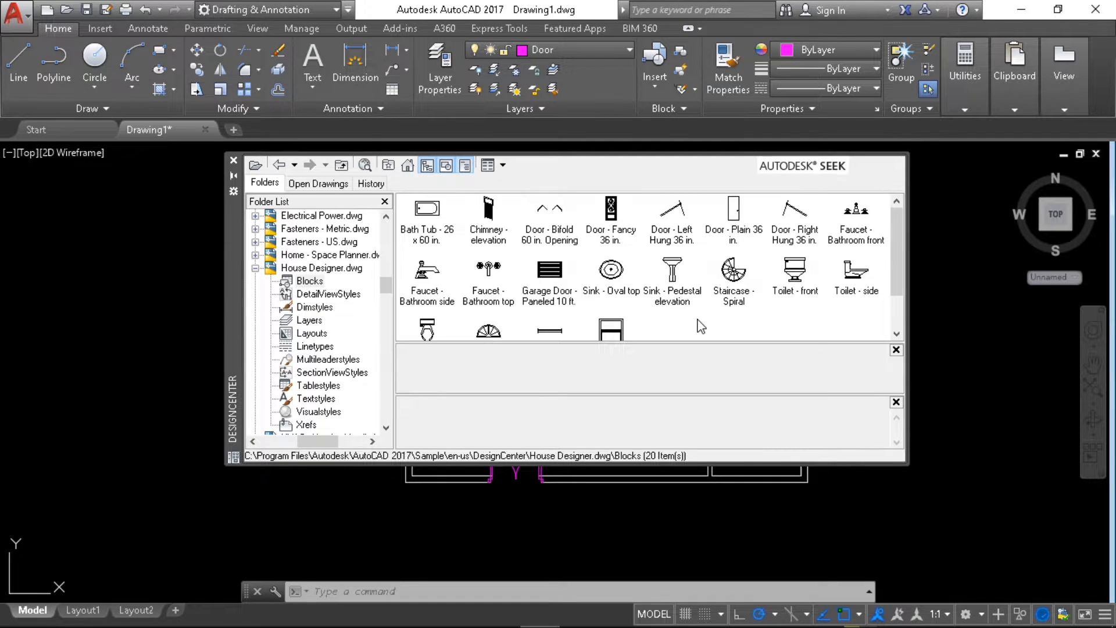
# - Make Blocks the current layer and insert the Bath Tub - 26 x 60 in., Toilet - top and Sink - Oval top blocks left of the plan
pyautogui.click(608, 55)
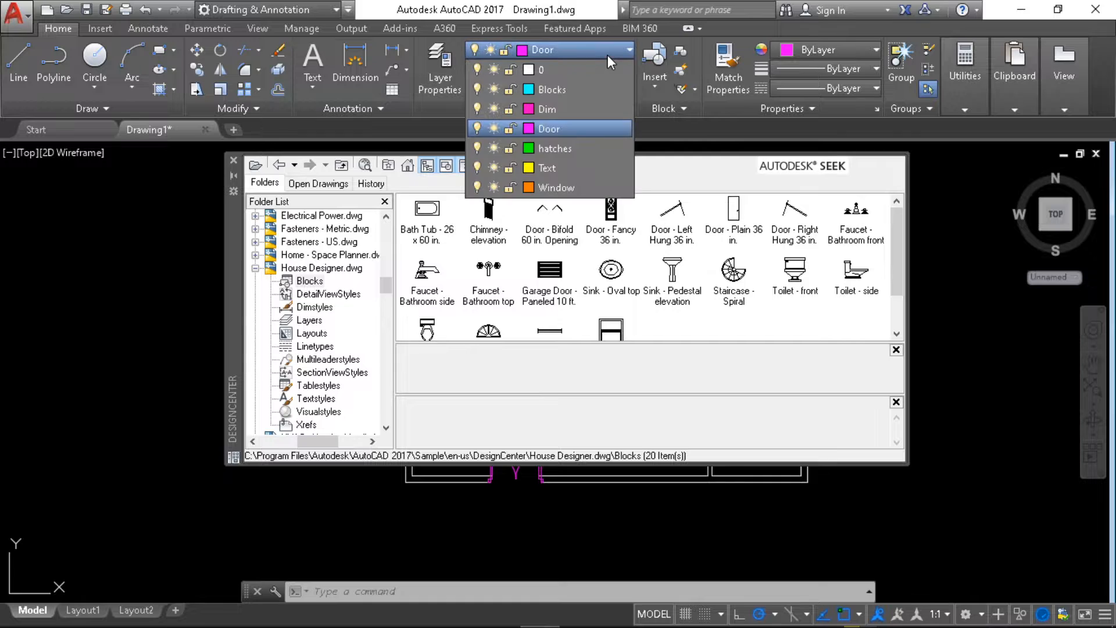
pyautogui.click(566, 89)
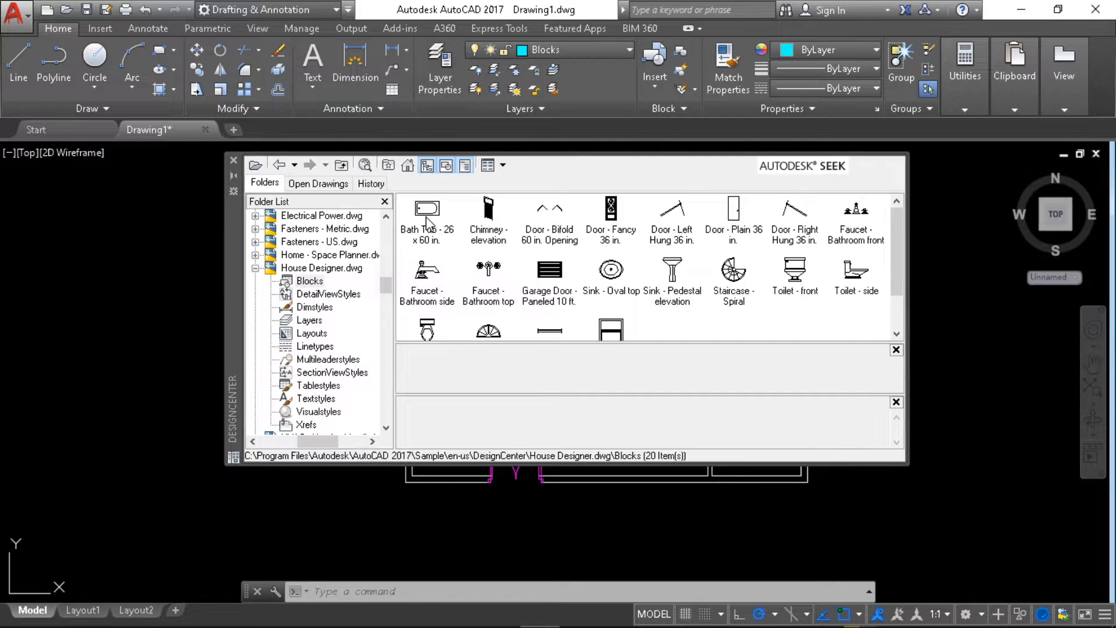
pyautogui.moveTo(427, 223); pyautogui.dragTo(142, 274)
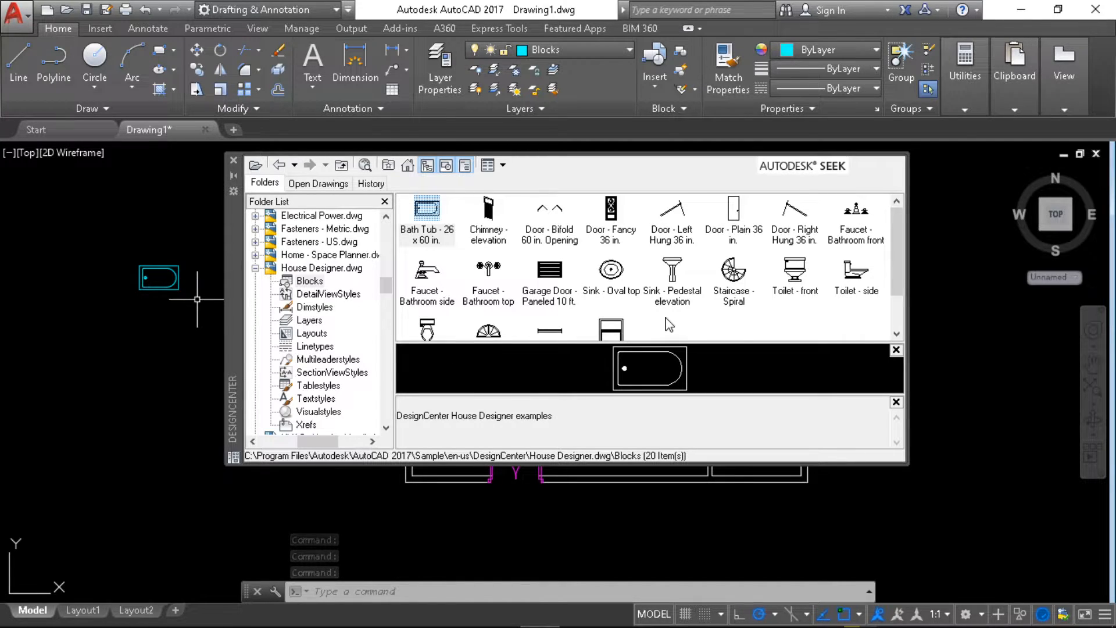
pyautogui.scroll(-1, 669, 325)
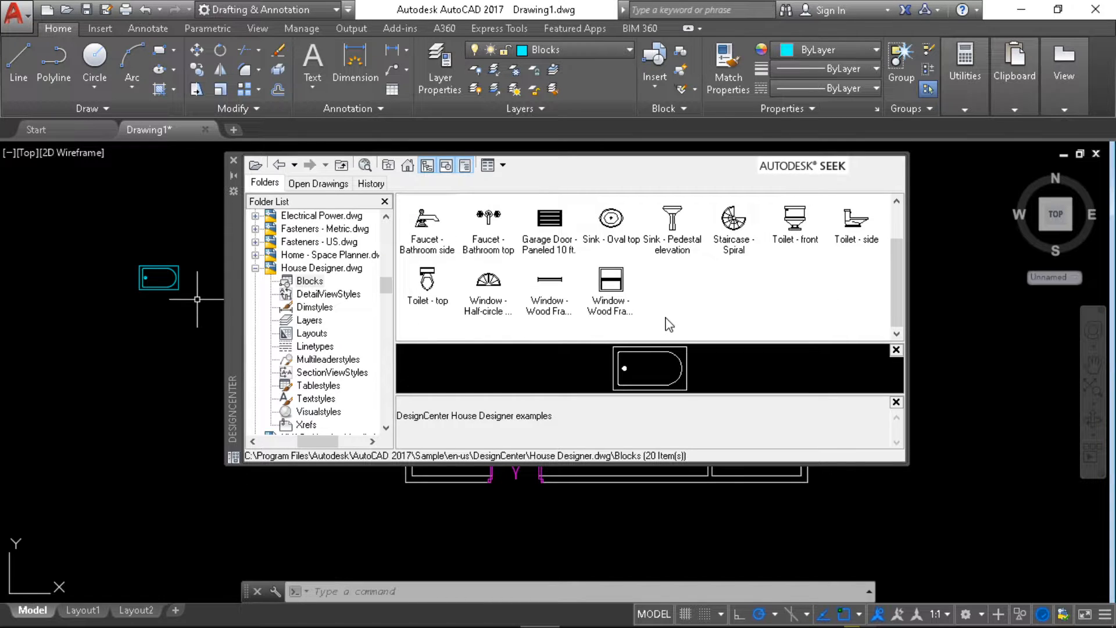
pyautogui.moveTo(427, 285); pyautogui.dragTo(160, 356)
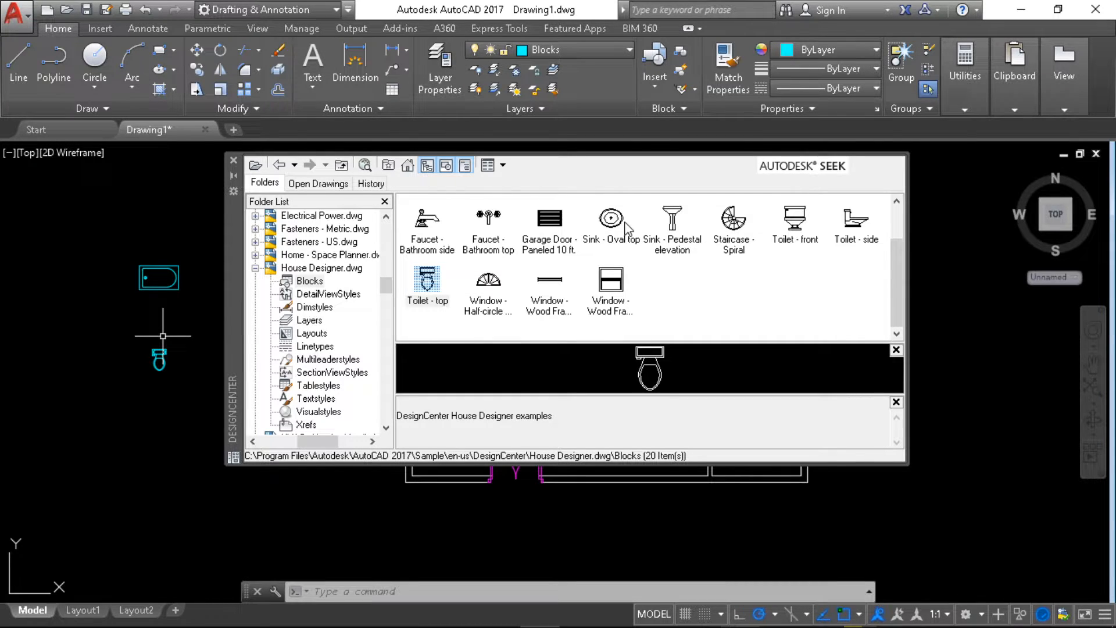
pyautogui.moveTo(616, 226); pyautogui.dragTo(127, 320)
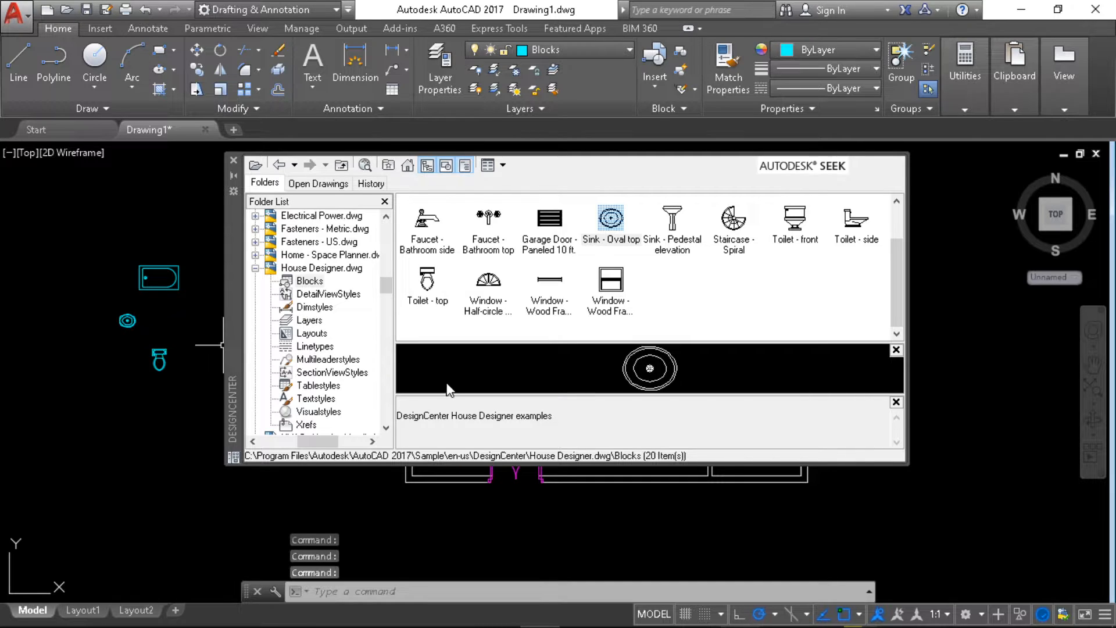
# - Display the blocks of Home - Space Planner.dwg from the en-us DesignCenter sample folder
pyautogui.click(407, 168)
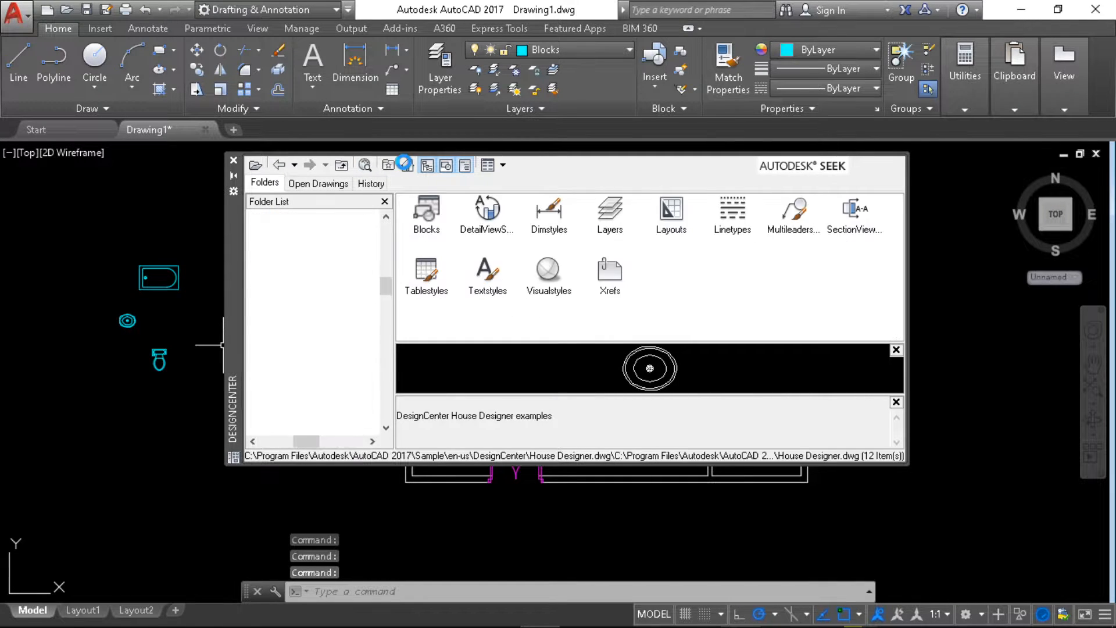
pyautogui.doubleClick(555, 229)
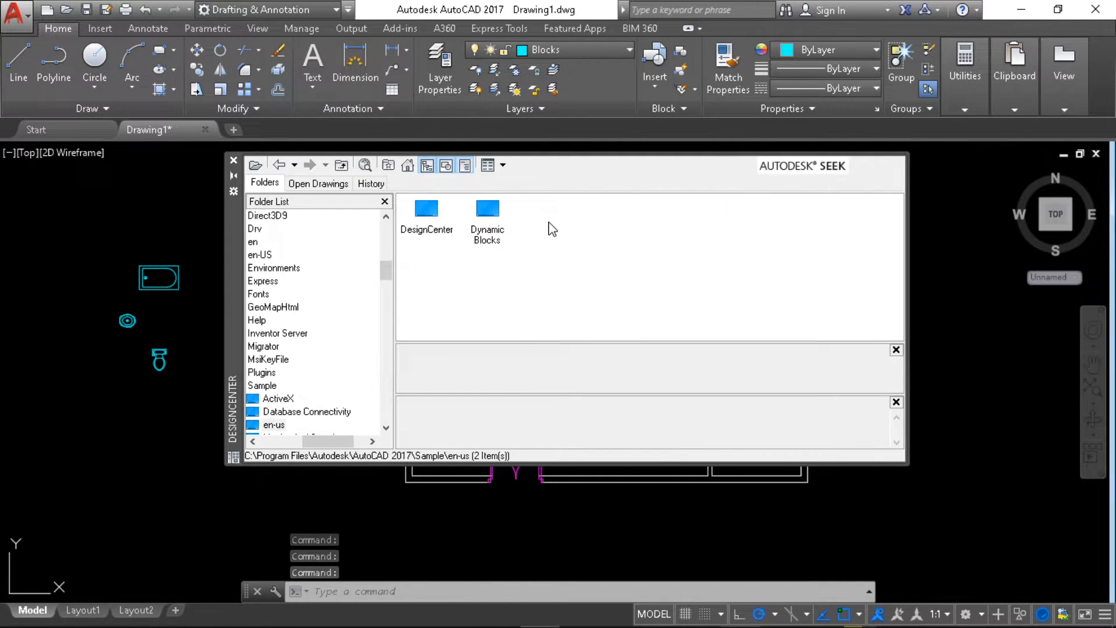
pyautogui.doubleClick(424, 218)
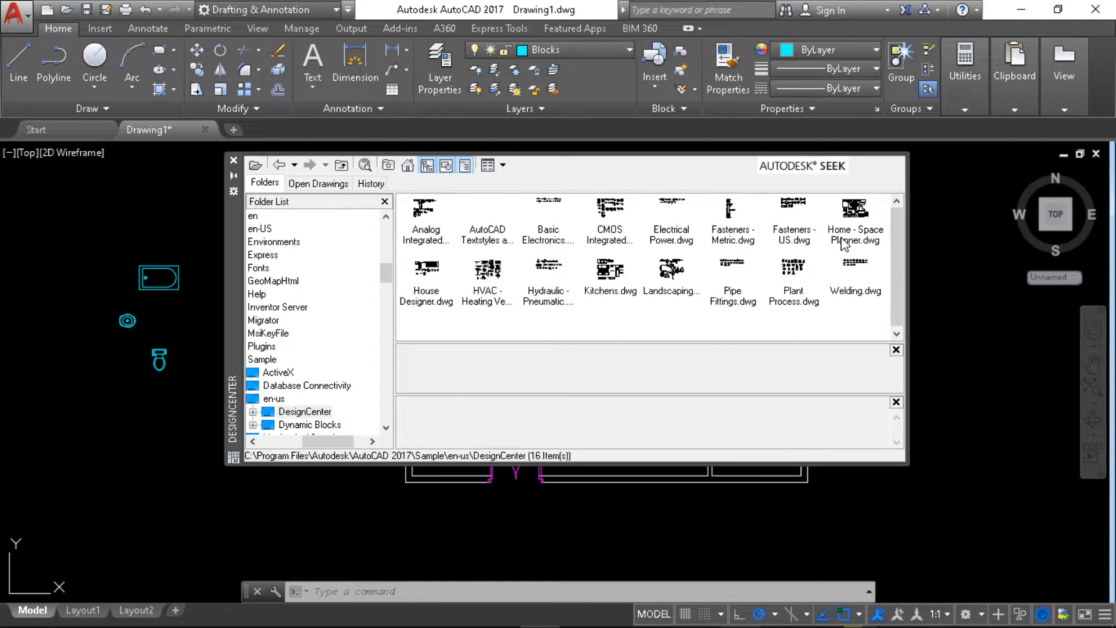
pyautogui.doubleClick(844, 238)
pyautogui.doubleClick(431, 218)
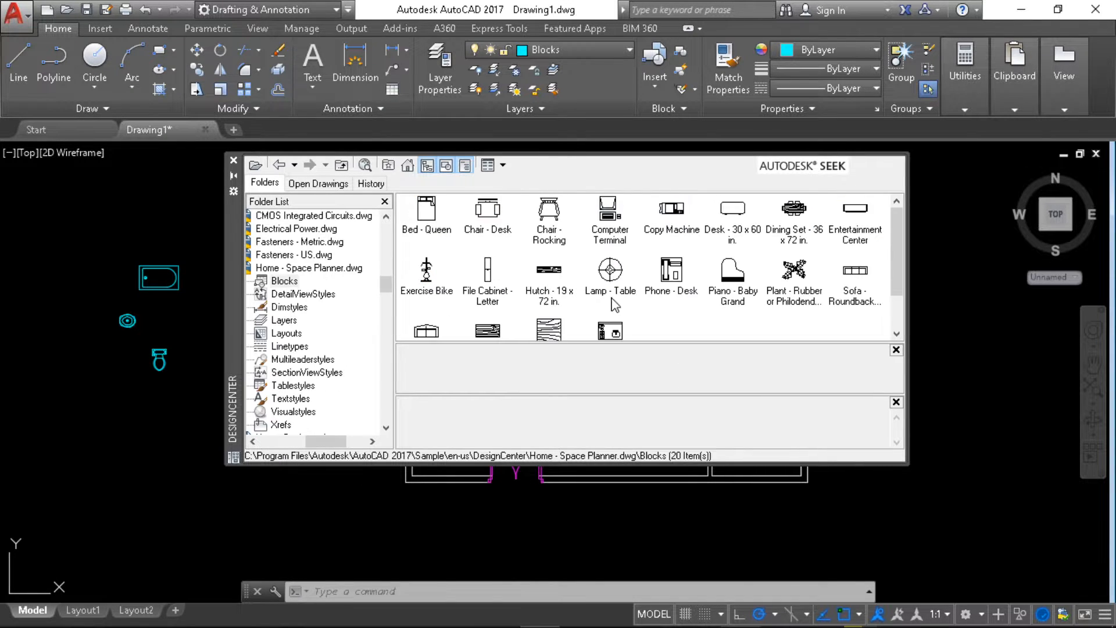
# - Insert the Bed - Queen block left of the plan, and the Dining Set - 36 x 72 in., Lamp - Table and Plant blocks right of it
pyautogui.moveTo(435, 230)
pyautogui.mouseDown()
pyautogui.moveTo(325, 326)
pyautogui.moveTo(168, 414)
pyautogui.moveTo(144, 412)
pyautogui.mouseUp()
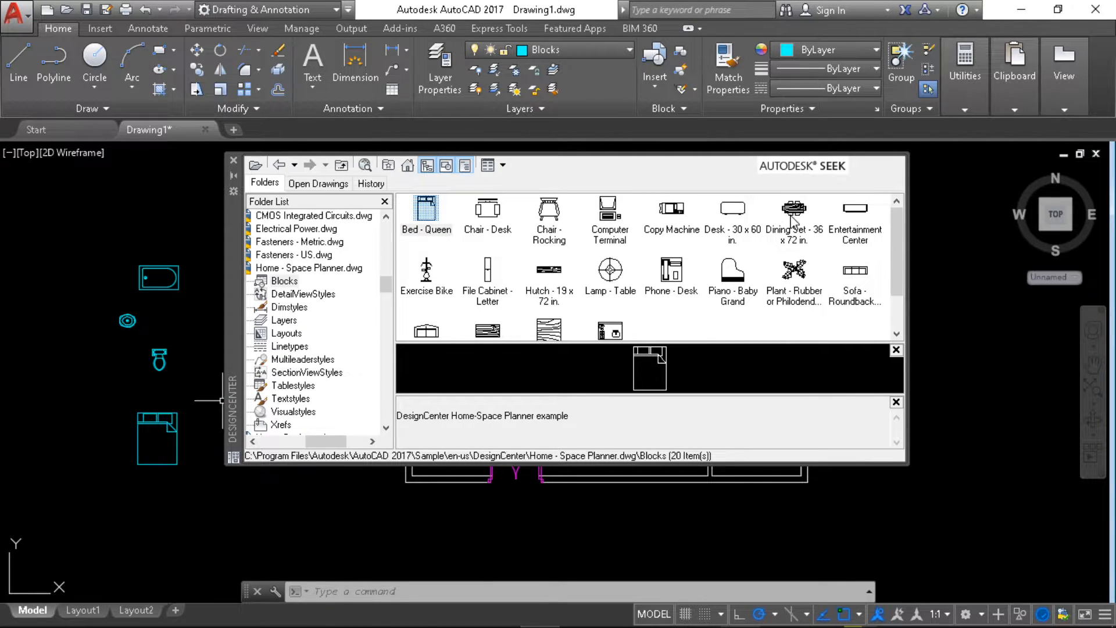
pyautogui.moveTo(792, 218); pyautogui.dragTo(891, 312)
pyautogui.moveTo(958, 340); pyautogui.dragTo(970, 340)
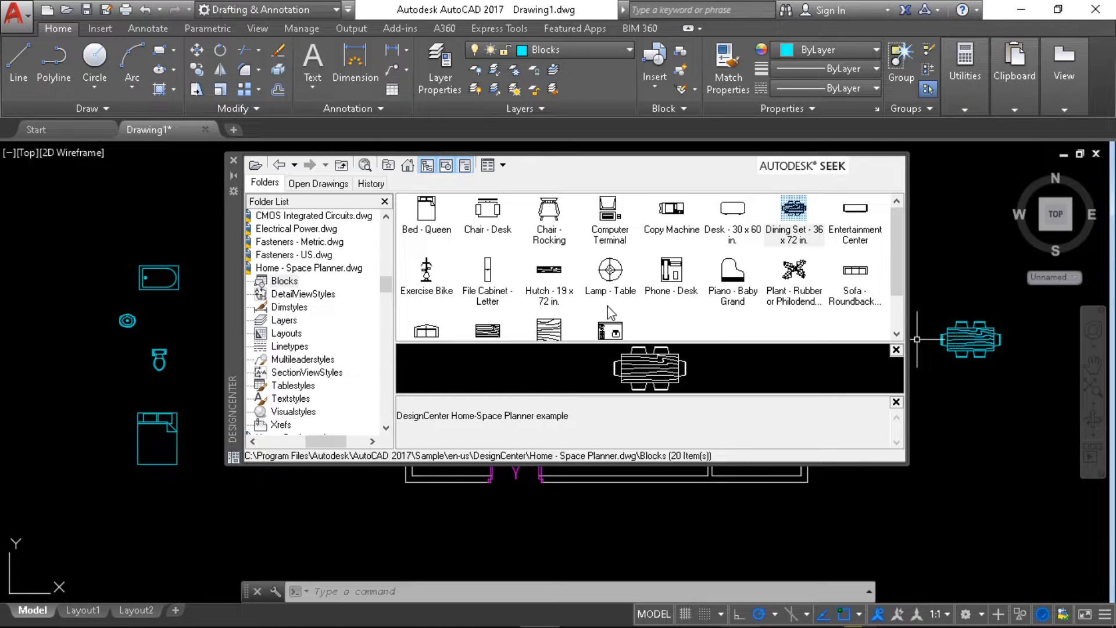
pyautogui.moveTo(607, 278); pyautogui.dragTo(789, 372)
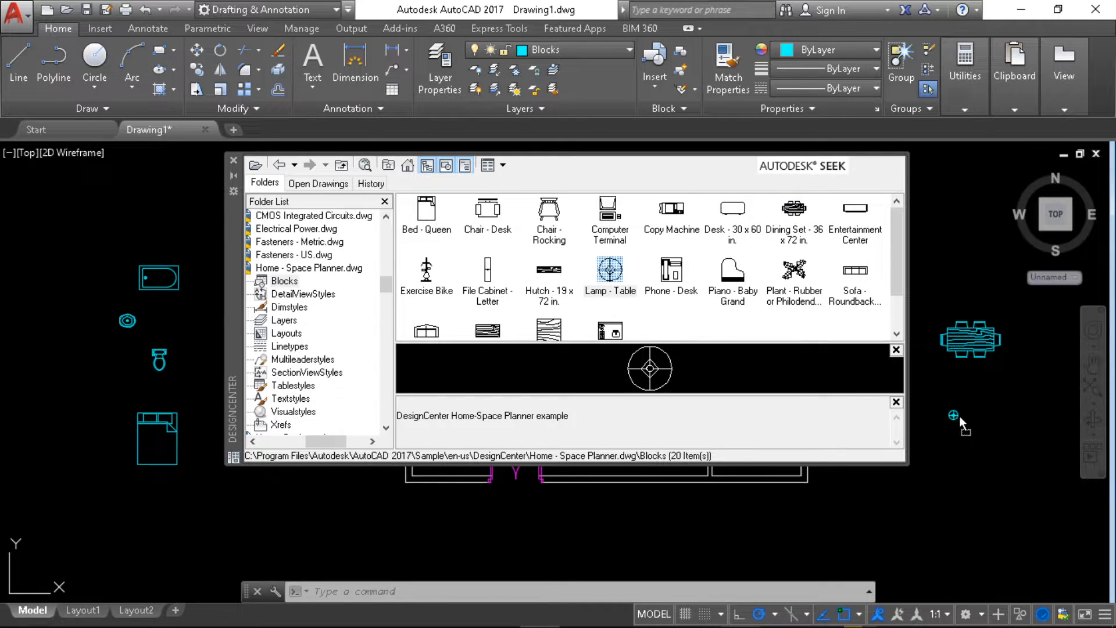
pyautogui.moveTo(968, 416); pyautogui.dragTo(968, 416)
pyautogui.moveTo(805, 285); pyautogui.dragTo(951, 252)
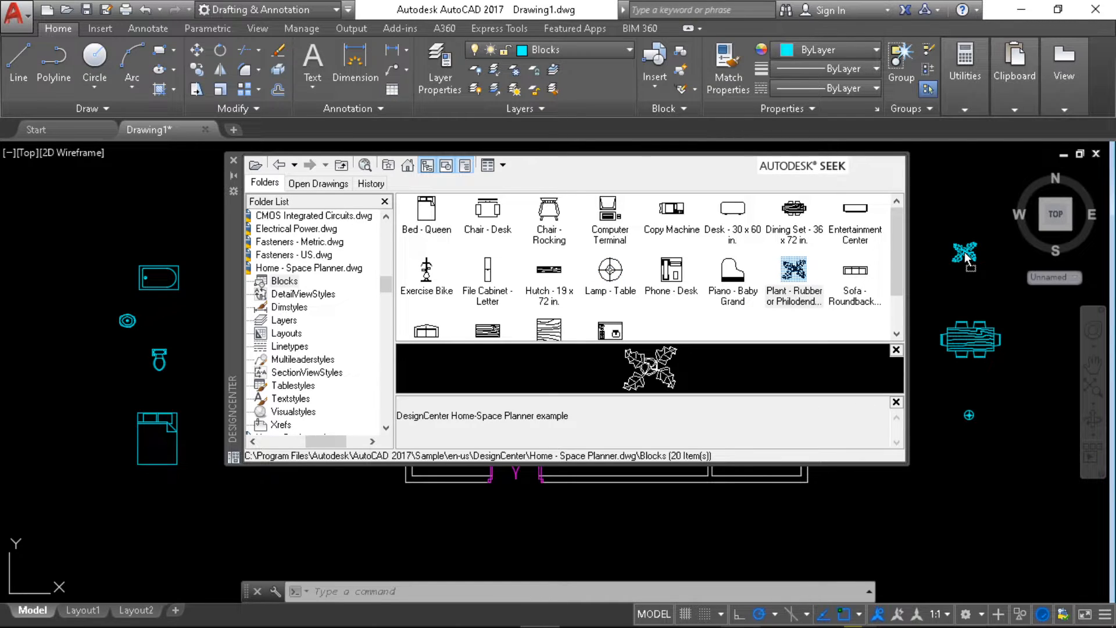
pyautogui.moveTo(964, 251); pyautogui.dragTo(963, 251)
# - Insert the two-seat and three-seat Sofa - Roundback blocks below the table lamp, right of the plan
pyautogui.scroll(-1, 443, 334)
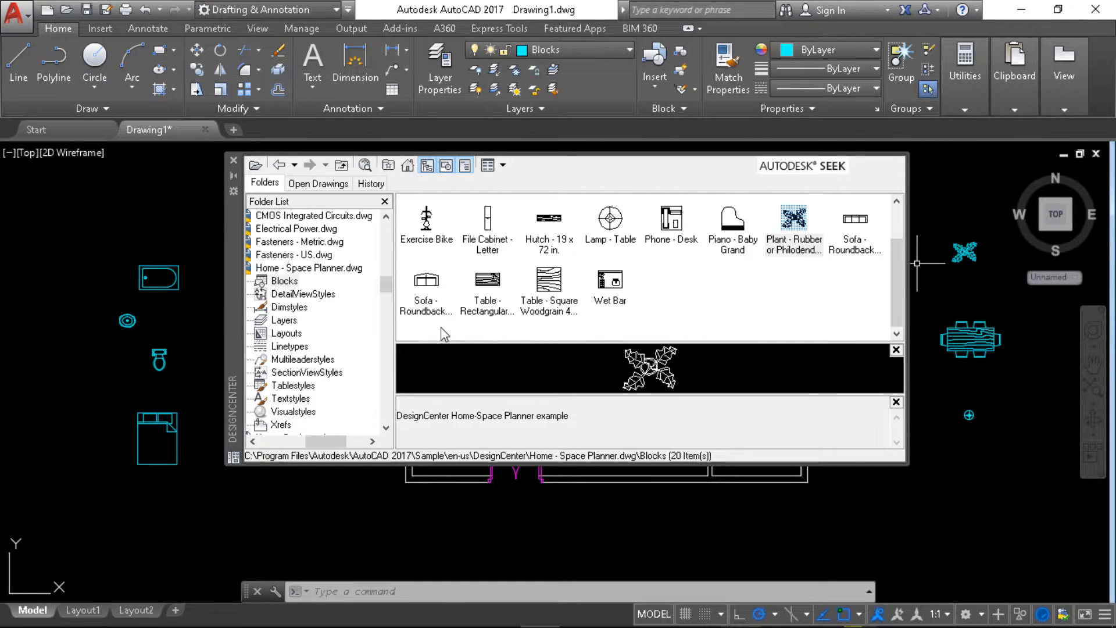
pyautogui.moveTo(422, 291)
pyautogui.mouseDown()
pyautogui.moveTo(937, 494)
pyautogui.moveTo(959, 493)
pyautogui.moveTo(966, 470)
pyautogui.mouseUp()
pyautogui.moveTo(855, 221)
pyautogui.mouseDown()
pyautogui.moveTo(924, 326)
pyautogui.moveTo(971, 516)
pyautogui.mouseUp()
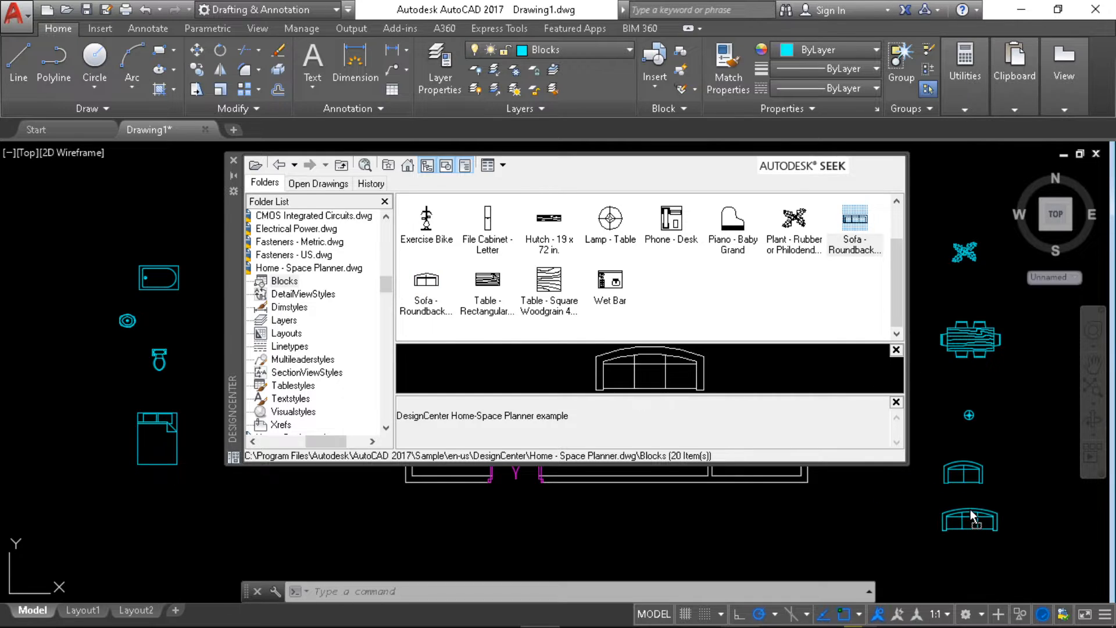
# - Display the blocks of Kitchens.dwg from the en-us DesignCenter sample folder
pyautogui.scroll(1, 686, 309)
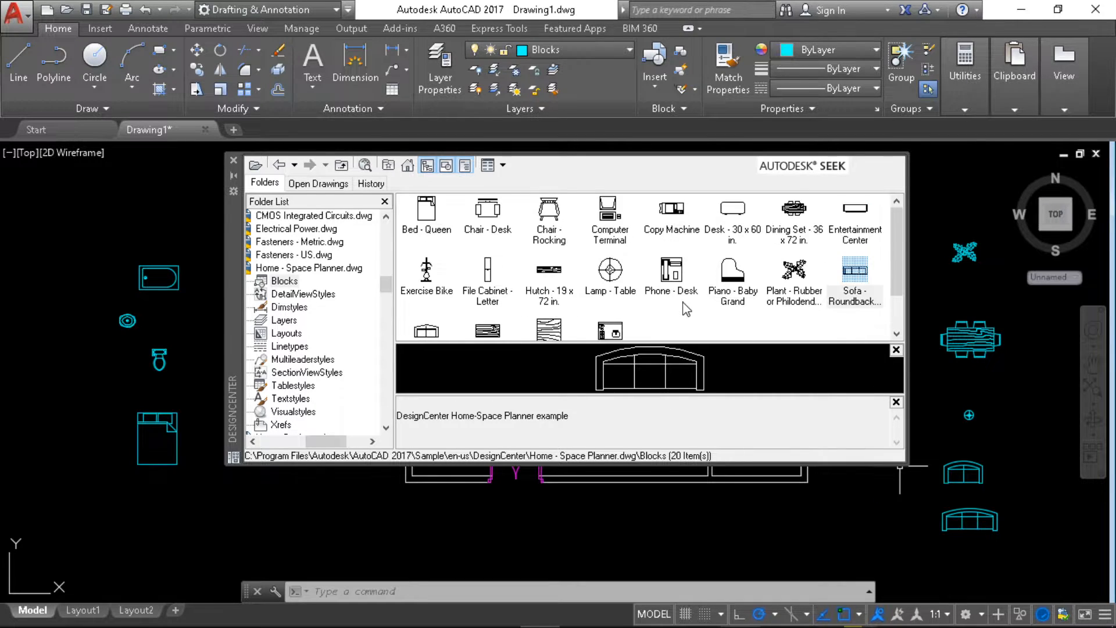
pyautogui.click(387, 166)
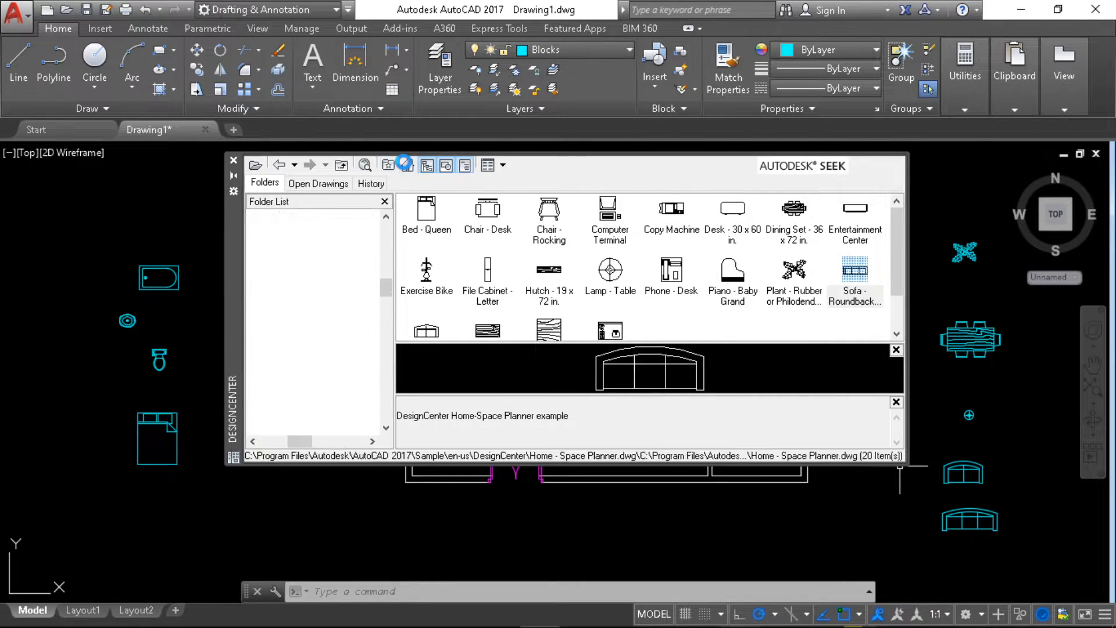
pyautogui.doubleClick(548, 209)
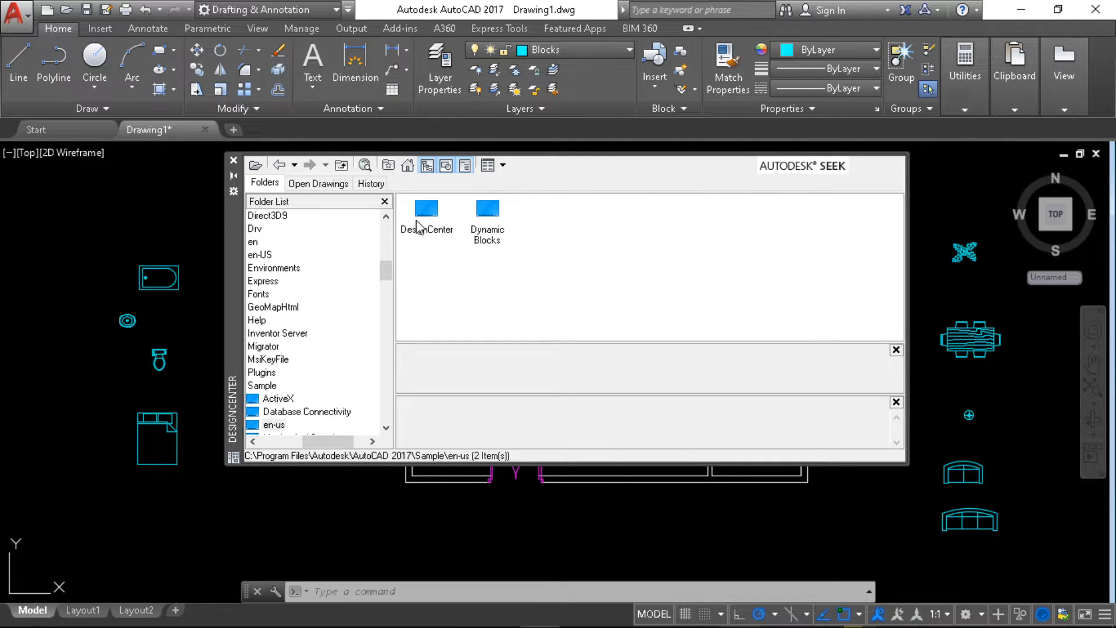
pyautogui.doubleClick(426, 210)
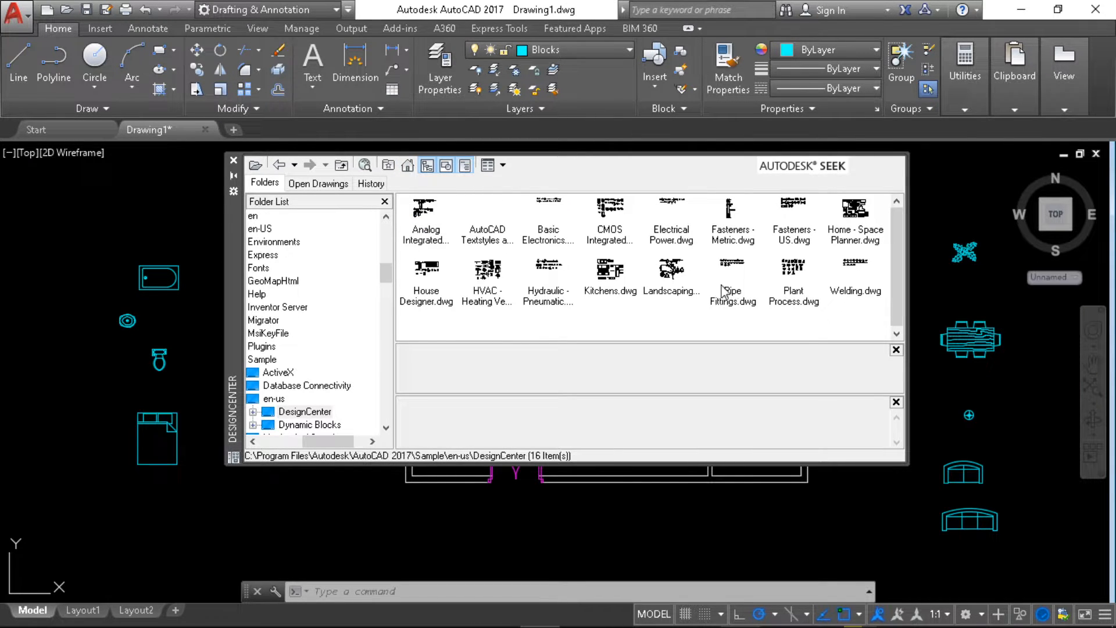
pyautogui.doubleClick(610, 291)
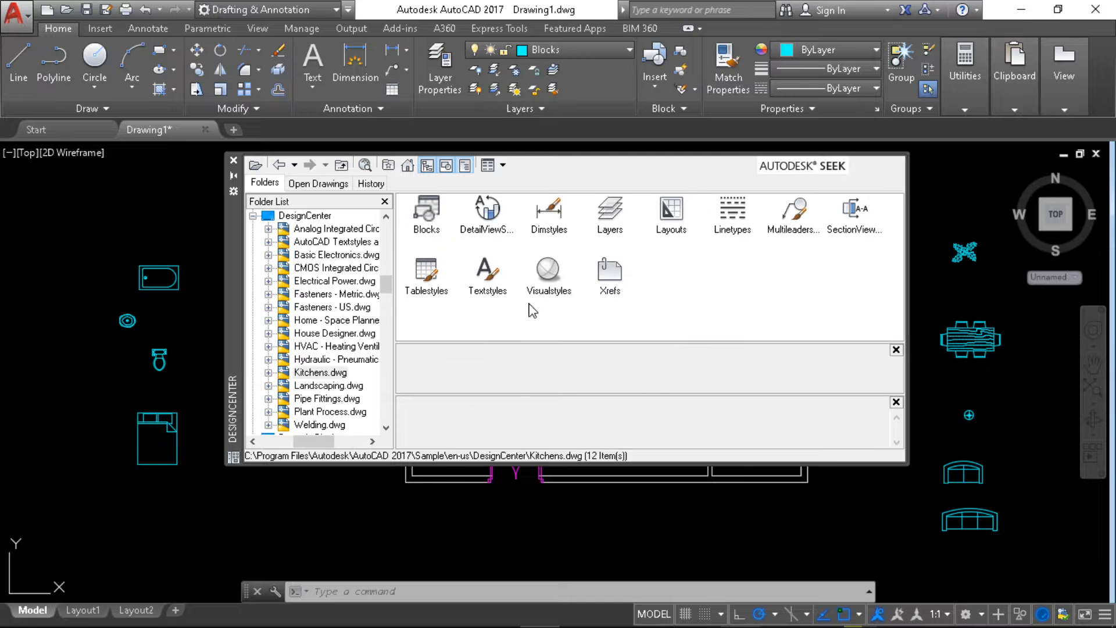
pyautogui.doubleClick(426, 211)
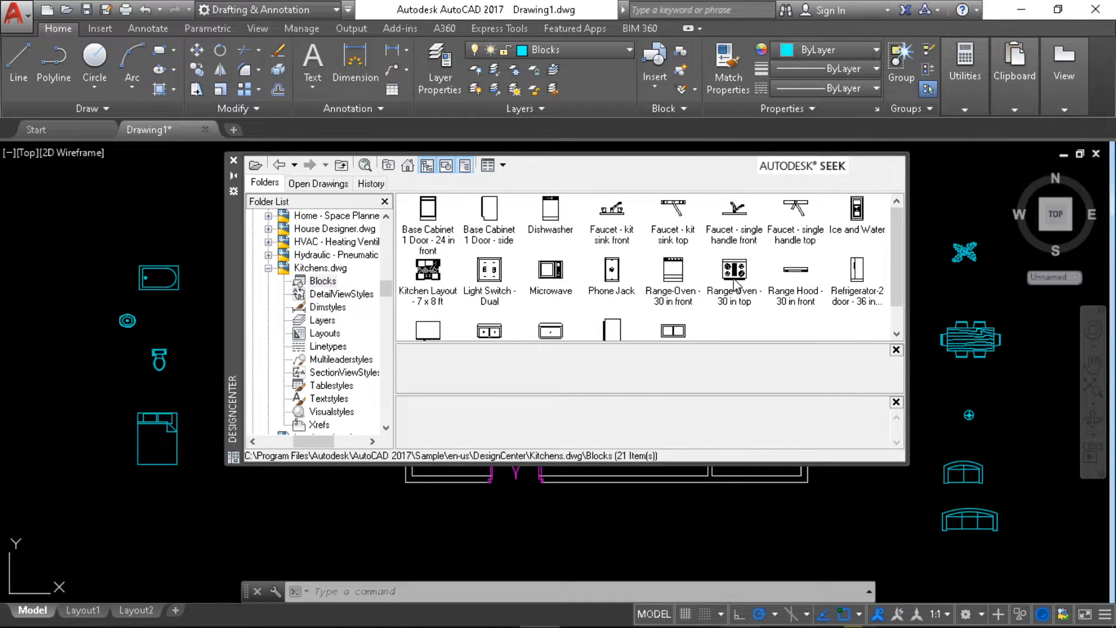
# - Insert the Range-Oven - 30 in top, Refrigerator-2 door - 36 in top and Sink-double - 36 in top blocks below the bed, and close DesignCenter
pyautogui.moveTo(736, 284)
pyautogui.mouseDown()
pyautogui.moveTo(237, 515)
pyautogui.moveTo(195, 511)
pyautogui.mouseUp()
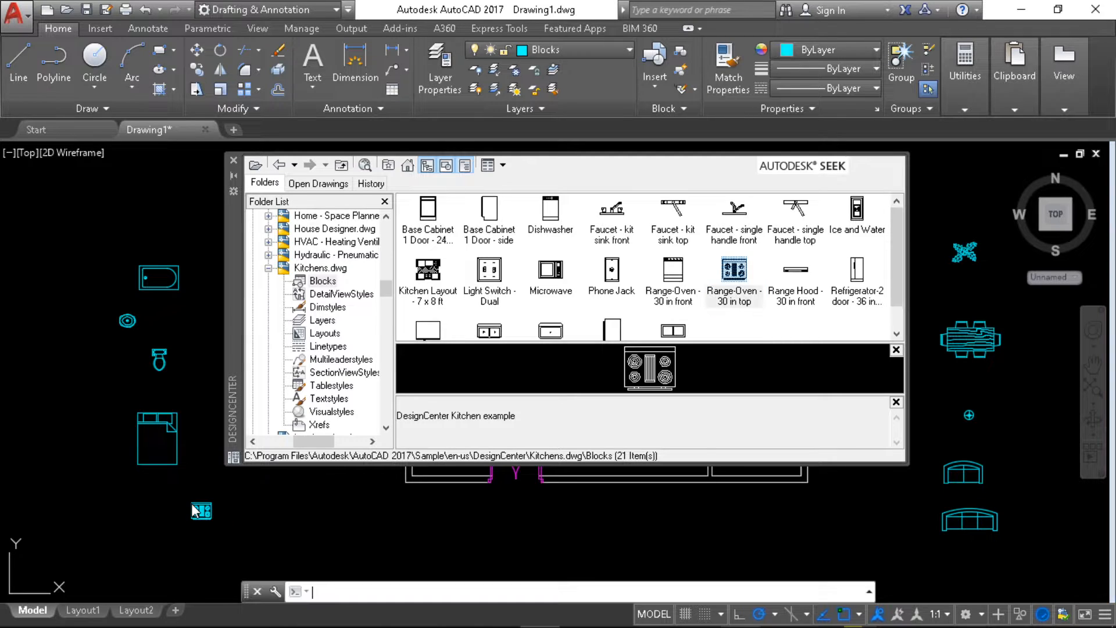
pyautogui.scroll(-1, 482, 307)
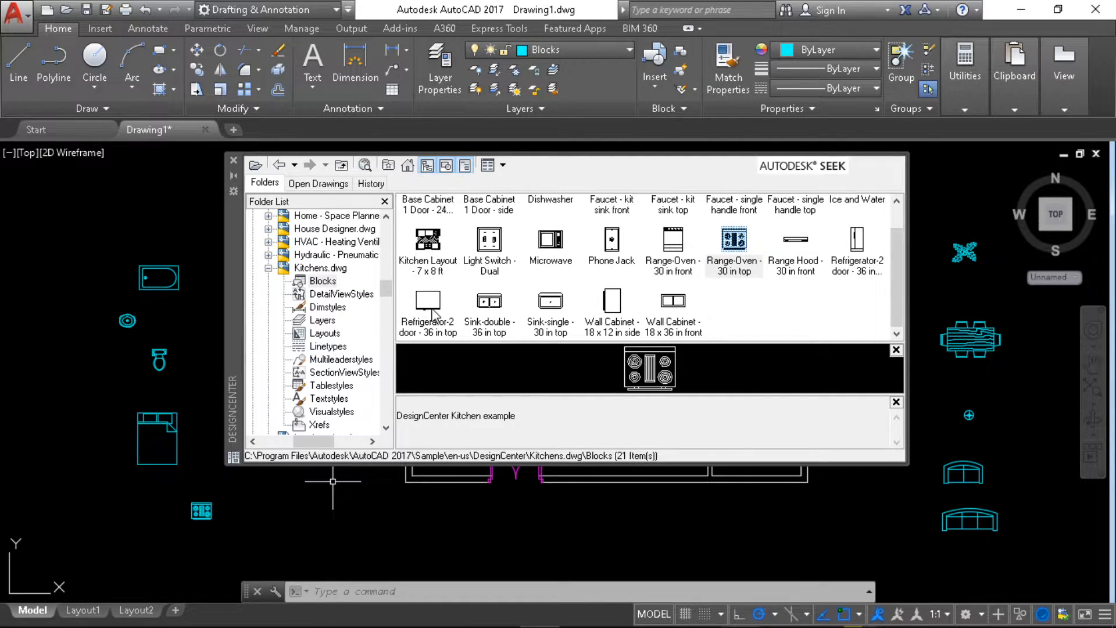
pyautogui.moveTo(432, 312); pyautogui.dragTo(251, 517)
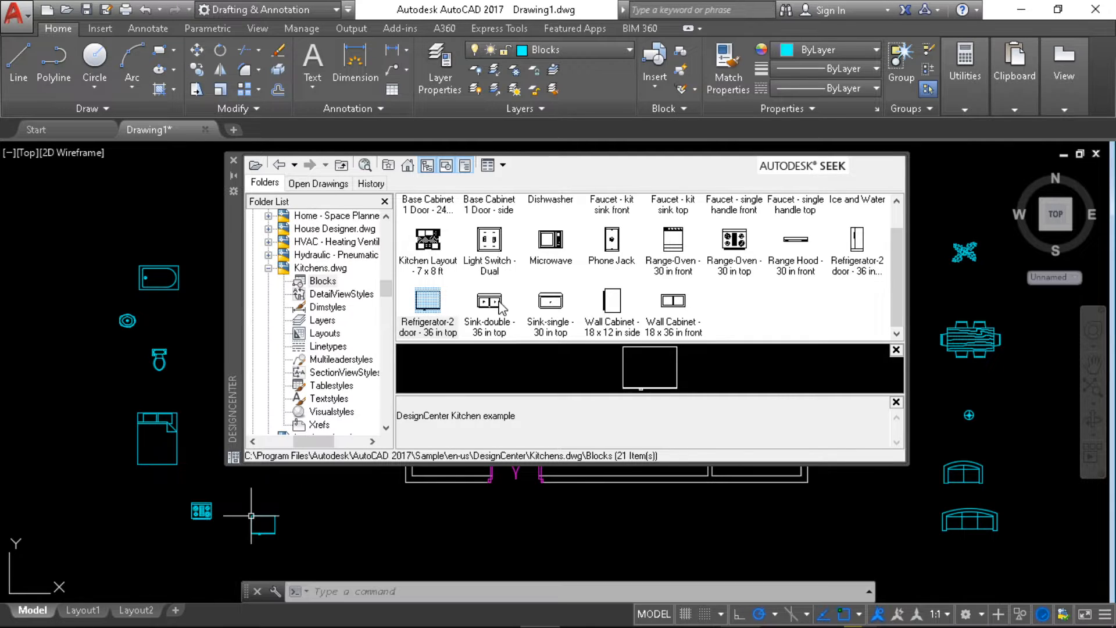
pyautogui.moveTo(498, 302)
pyautogui.mouseDown()
pyautogui.moveTo(394, 418)
pyautogui.moveTo(330, 518)
pyautogui.mouseUp()
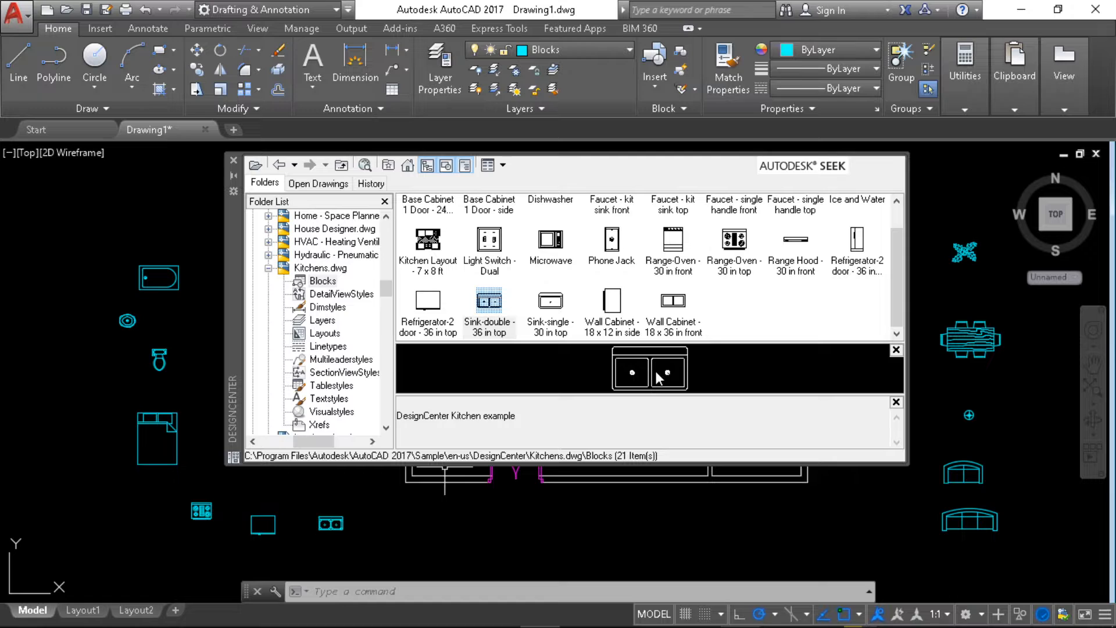
pyautogui.click(386, 166)
pyautogui.click(233, 160)
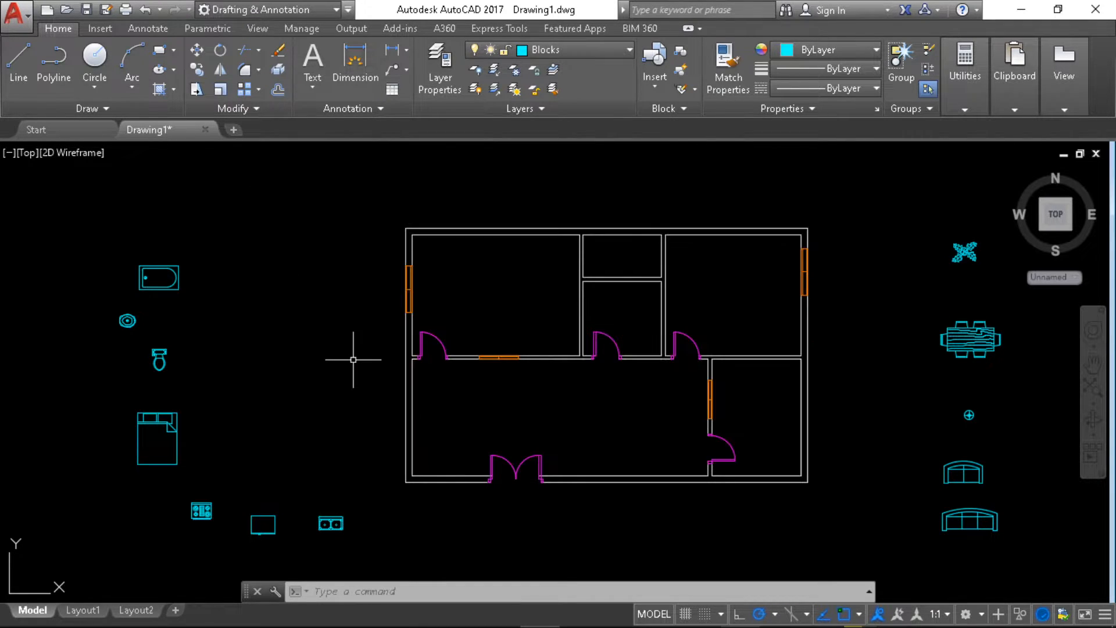
# - Move the plant, dining set, table lamp and both sofas together from the plan's right side to its left side
pyautogui.scroll(-3, 353, 359)
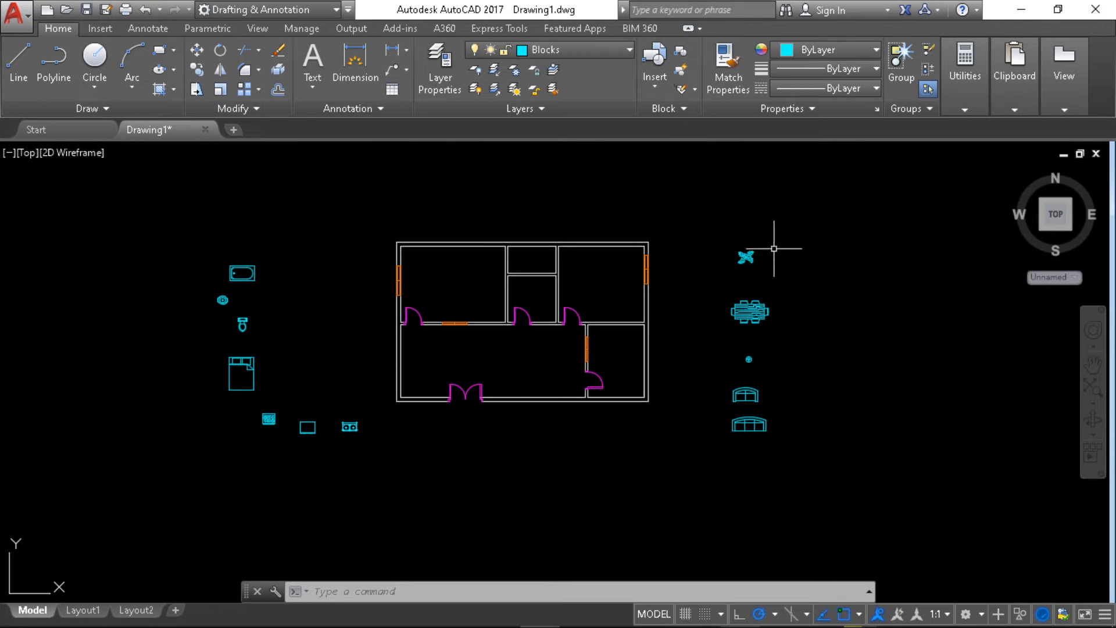
pyautogui.click(793, 228)
pyautogui.click(709, 449)
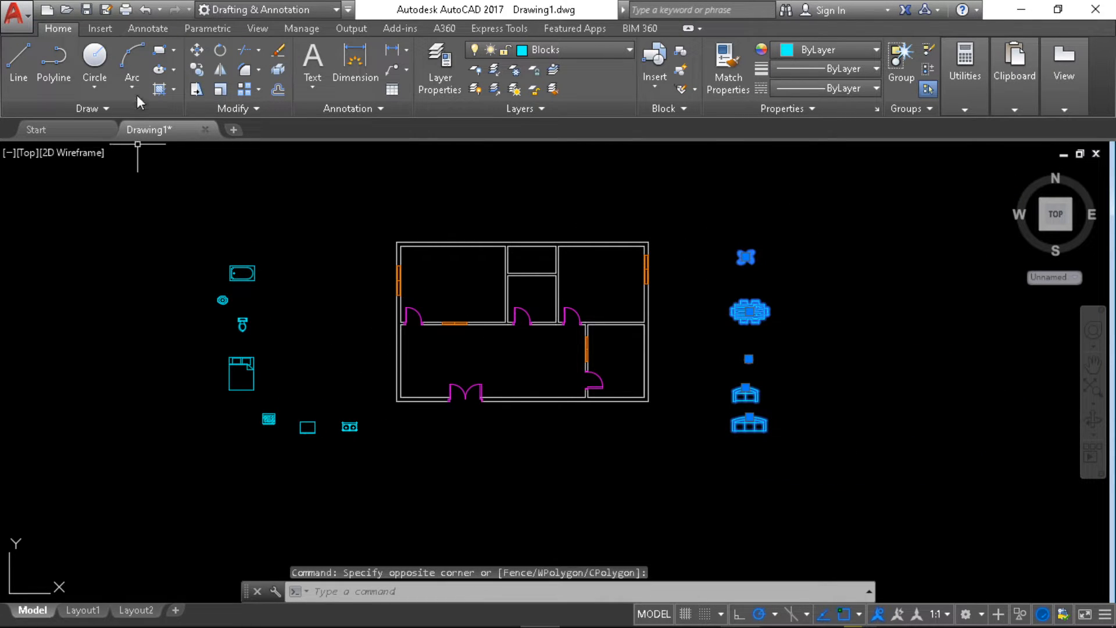
pyautogui.click(198, 51)
pyautogui.click(703, 318)
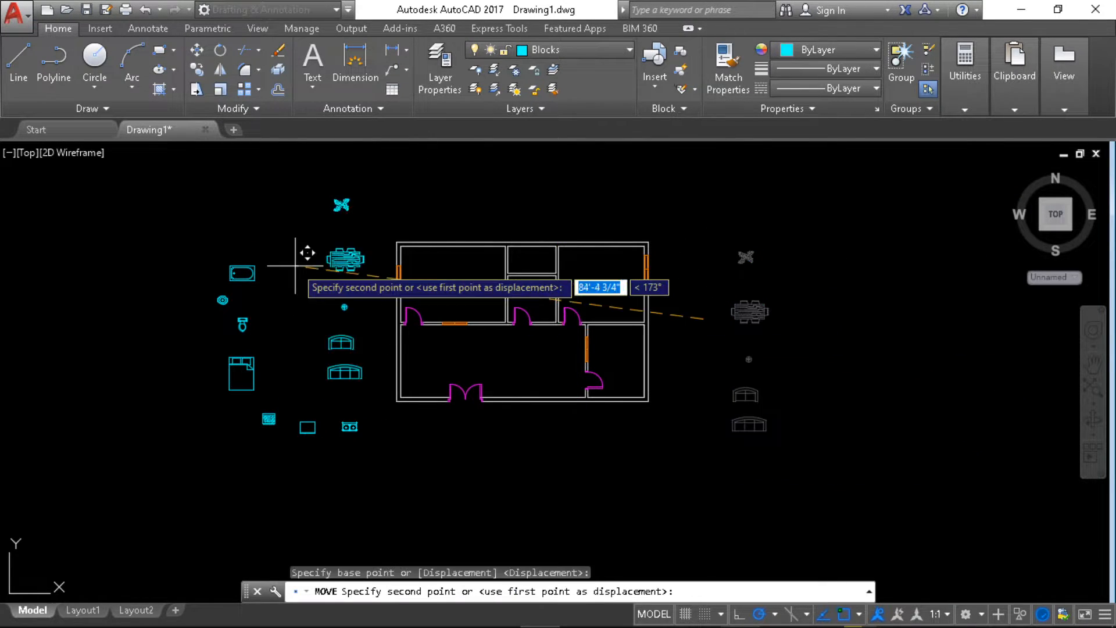
pyautogui.click(273, 261)
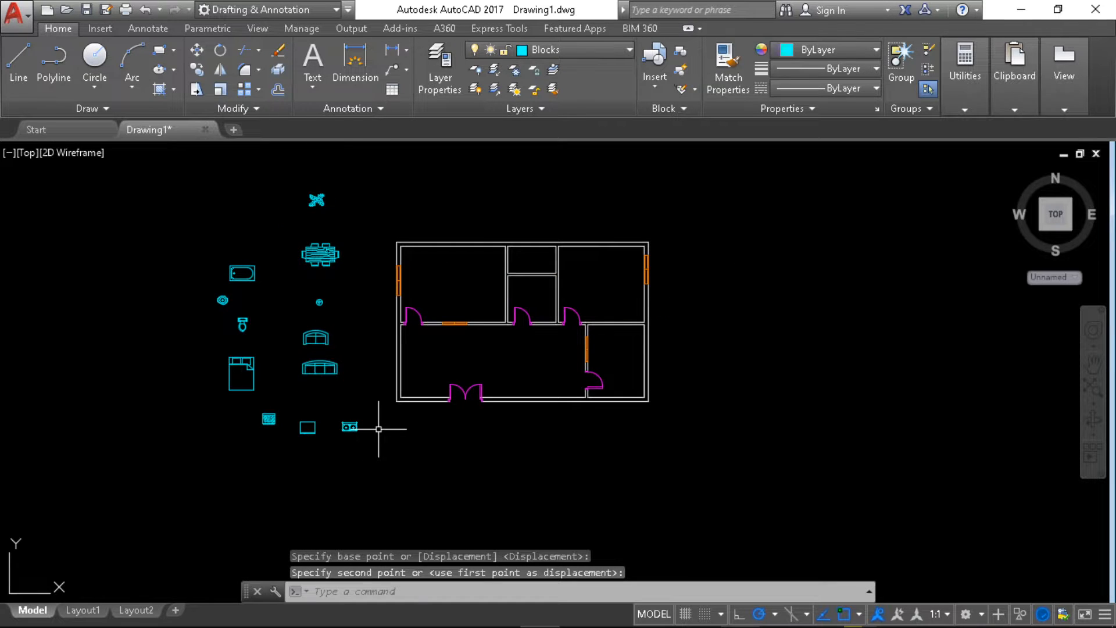
# - Move the queen bed by its upper-left corner into the plan's upper-left bedroom
pyautogui.moveTo(343, 344); pyautogui.dragTo(419, 367, button='middle')
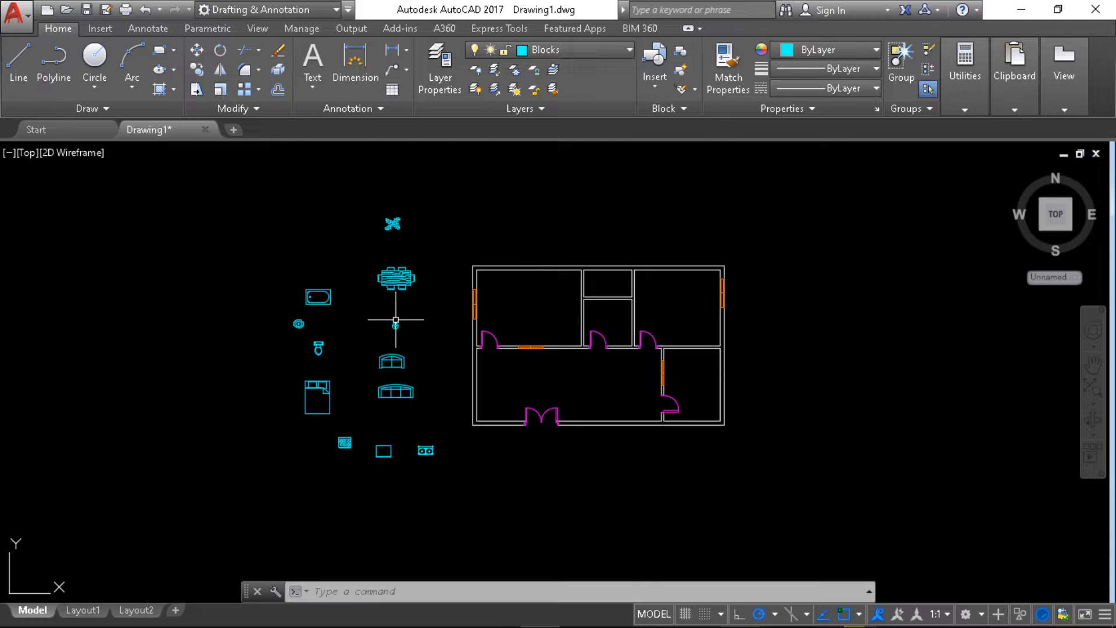
pyautogui.scroll(2, 442, 307)
pyautogui.moveTo(428, 343); pyautogui.dragTo(421, 306, button='middle')
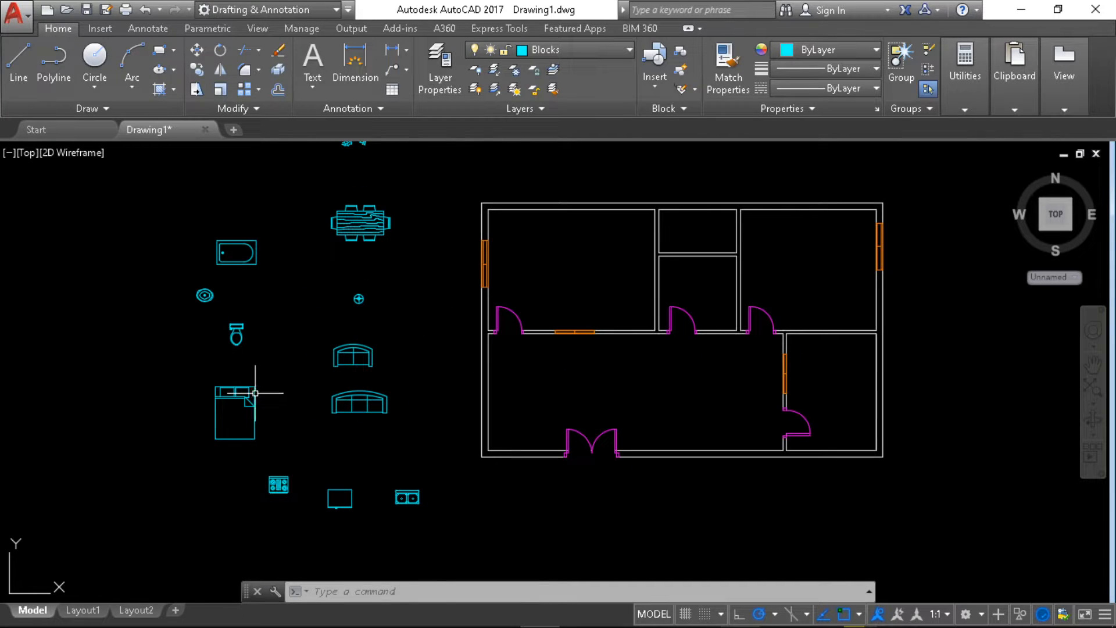
pyautogui.click(251, 394)
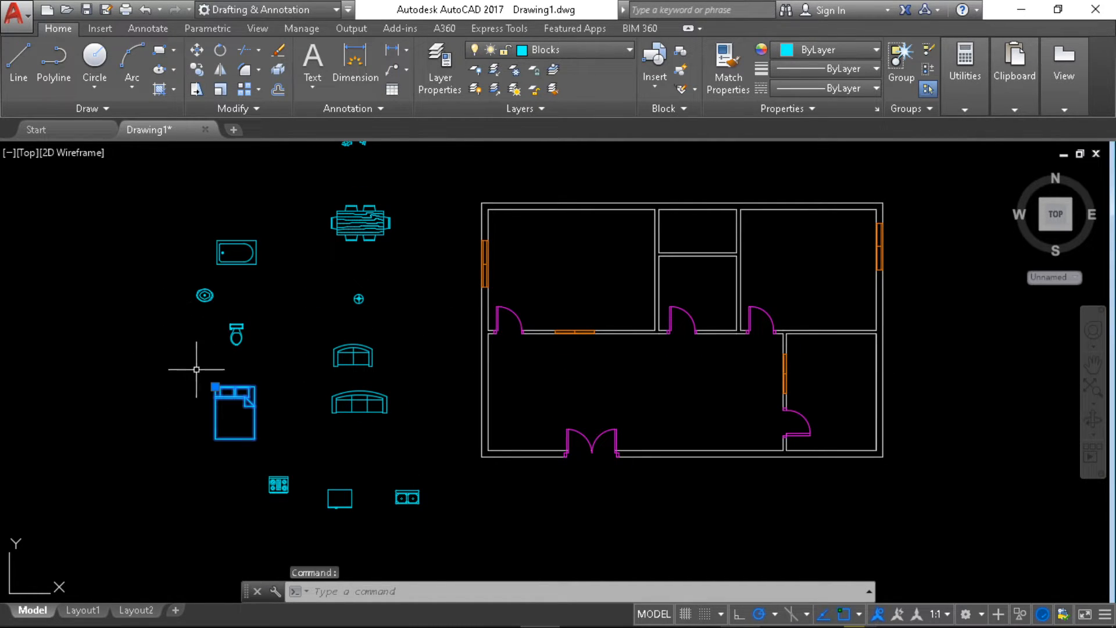
pyautogui.click(196, 69)
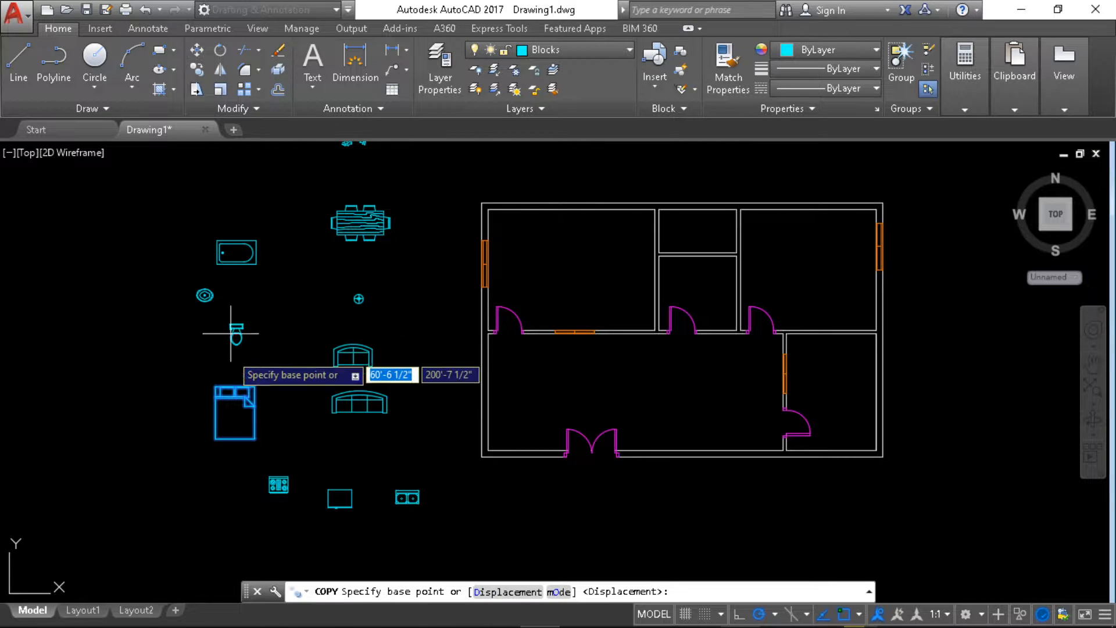
pyautogui.click(197, 49)
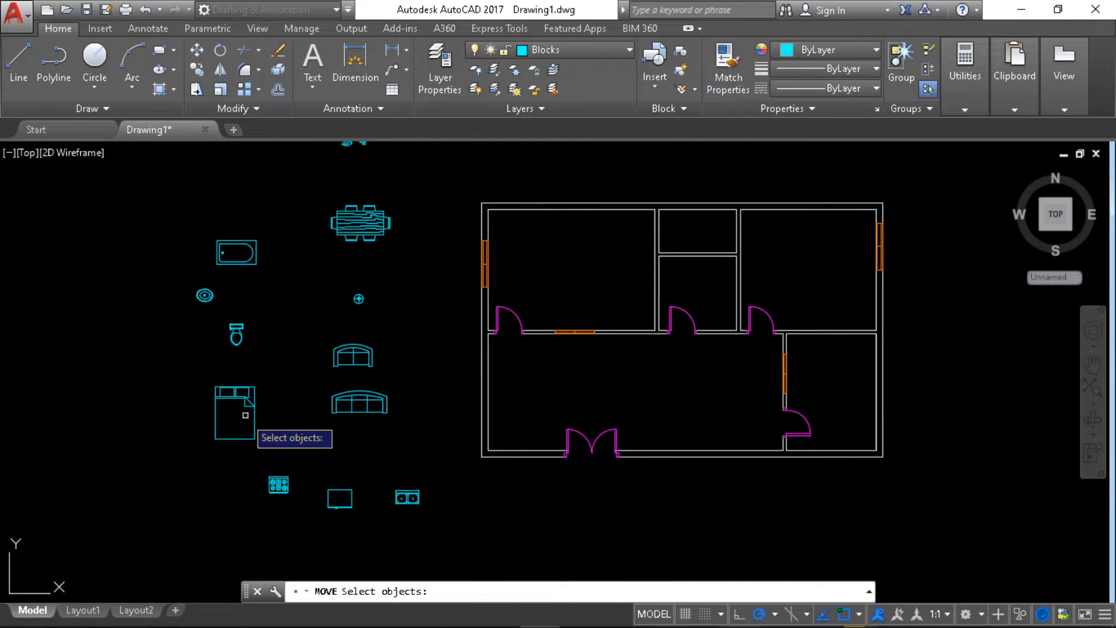
pyautogui.click(215, 402)
pyautogui.press('Return')
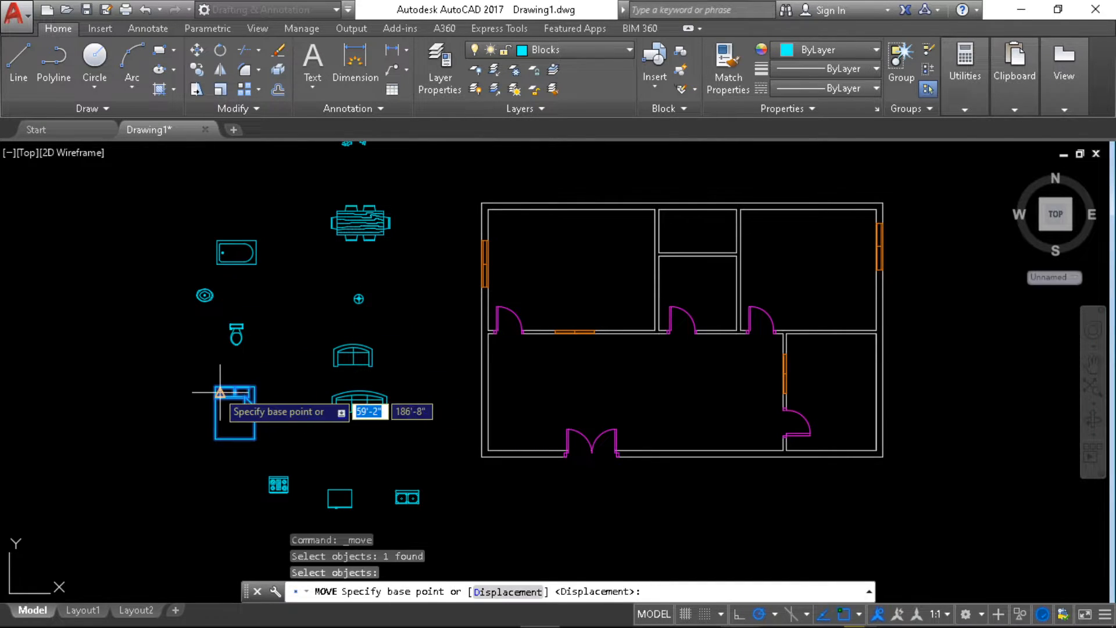
pyautogui.click(215, 386)
pyautogui.scroll(3, 593, 248)
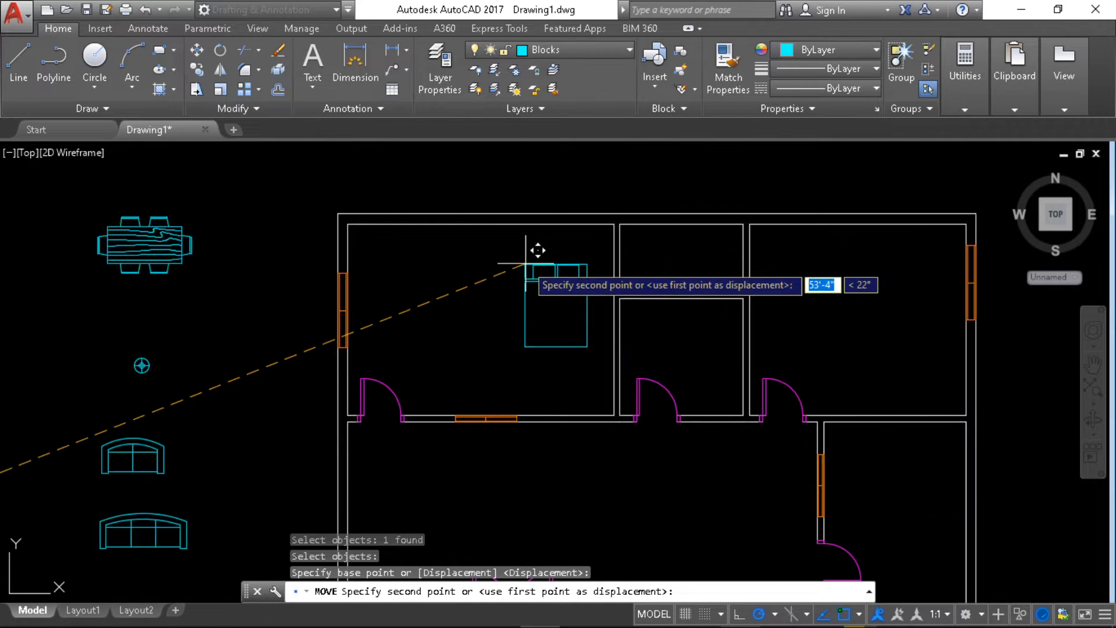
pyautogui.click(599, 235)
# - Rotate the bed 270° about its upper-right corner so its pillows face the bedroom's right wall
pyautogui.click(538, 289)
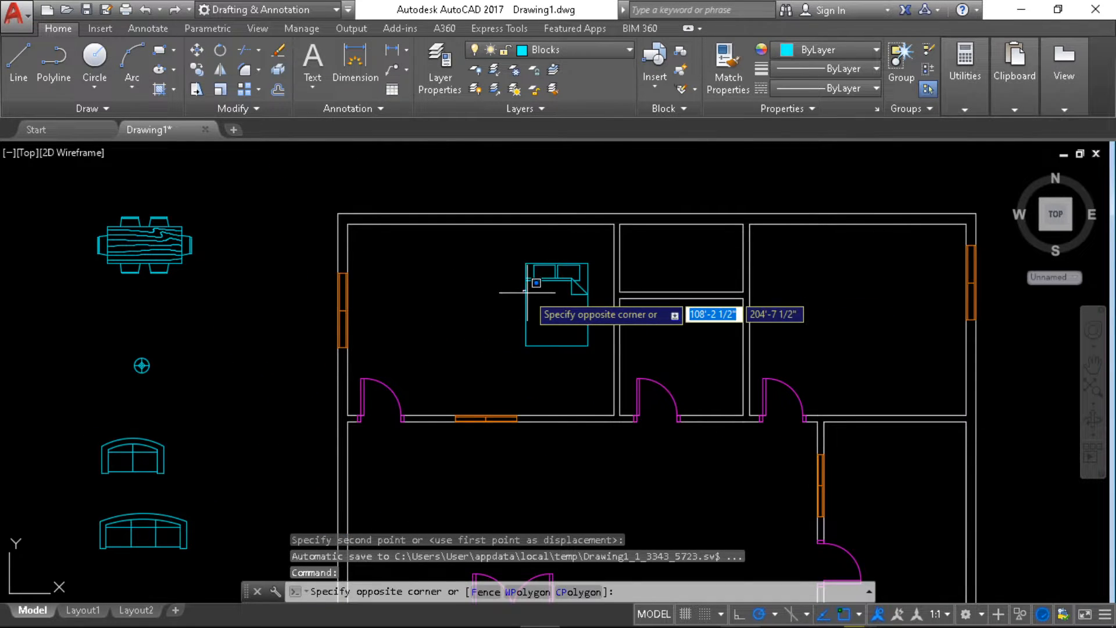
pyautogui.click(512, 300)
pyautogui.click(220, 50)
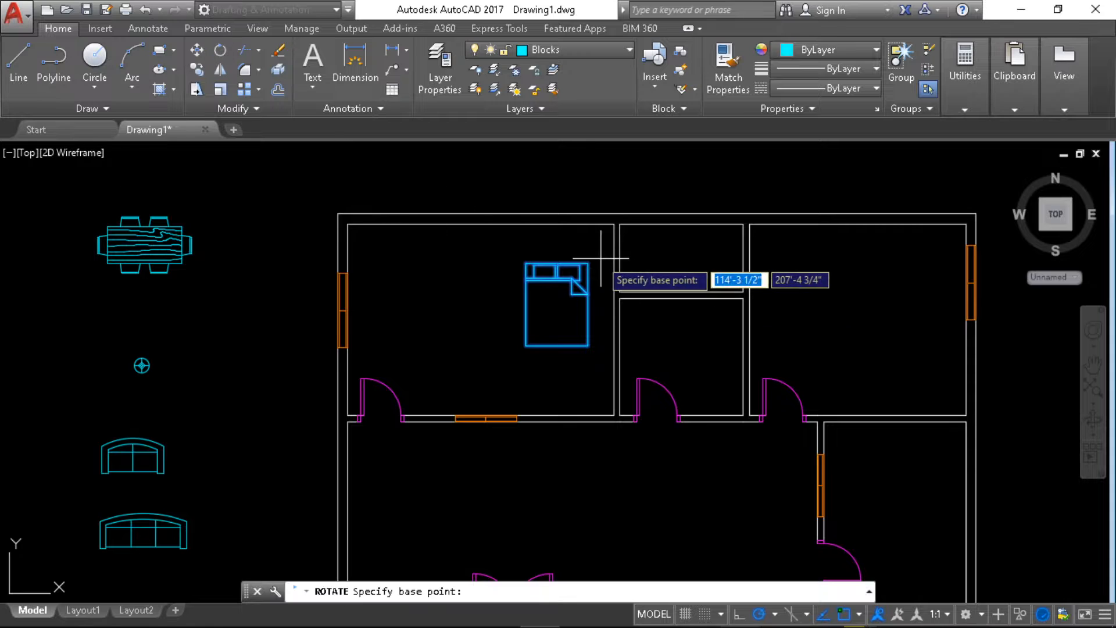
pyautogui.click(588, 262)
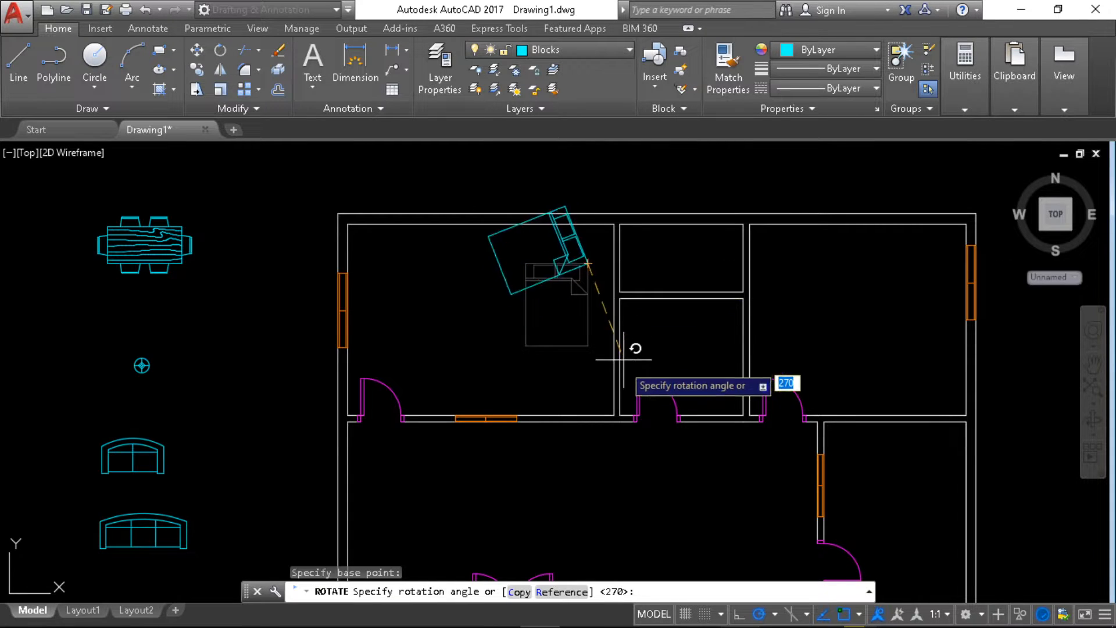
pyautogui.click(584, 360)
# - Move the rotated bed down inside the upper-left bedroom, with its head near the right wall
pyautogui.click(588, 265)
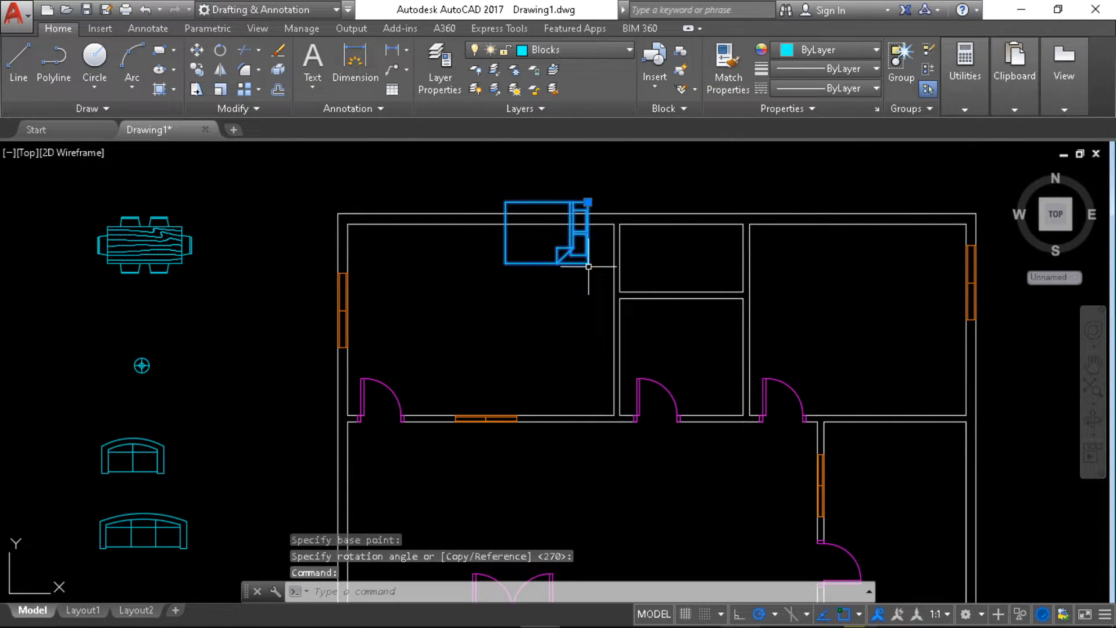
pyautogui.click(587, 202)
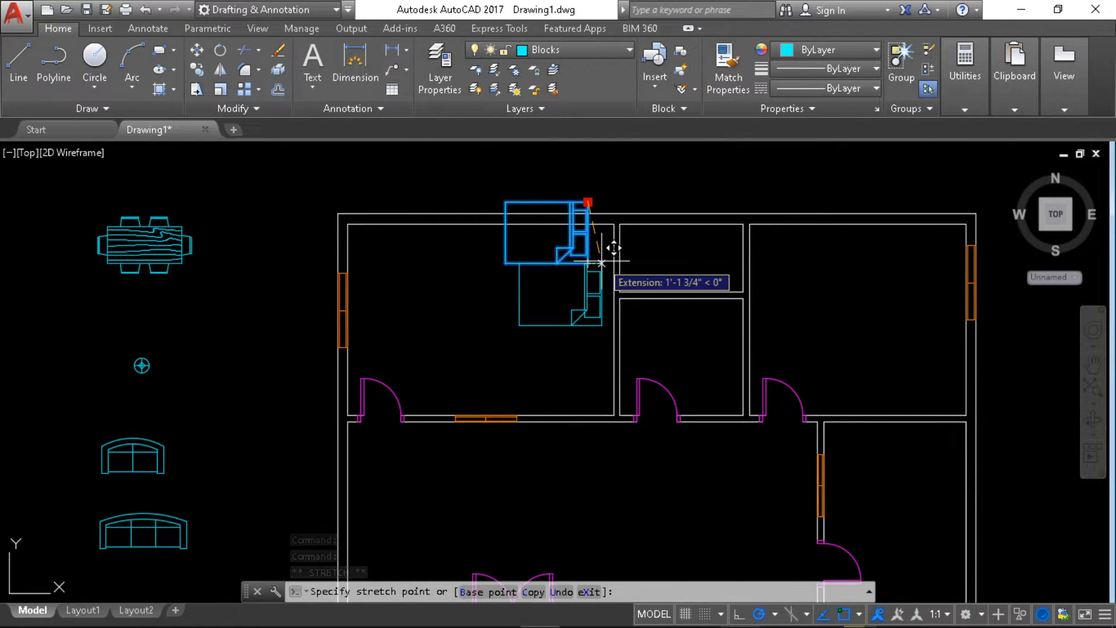
pyautogui.click(602, 263)
# - Move the table lamp into the upper-left bedroom, just above the head of the bed
pyautogui.click(291, 294)
pyautogui.scroll(-2, 324, 308)
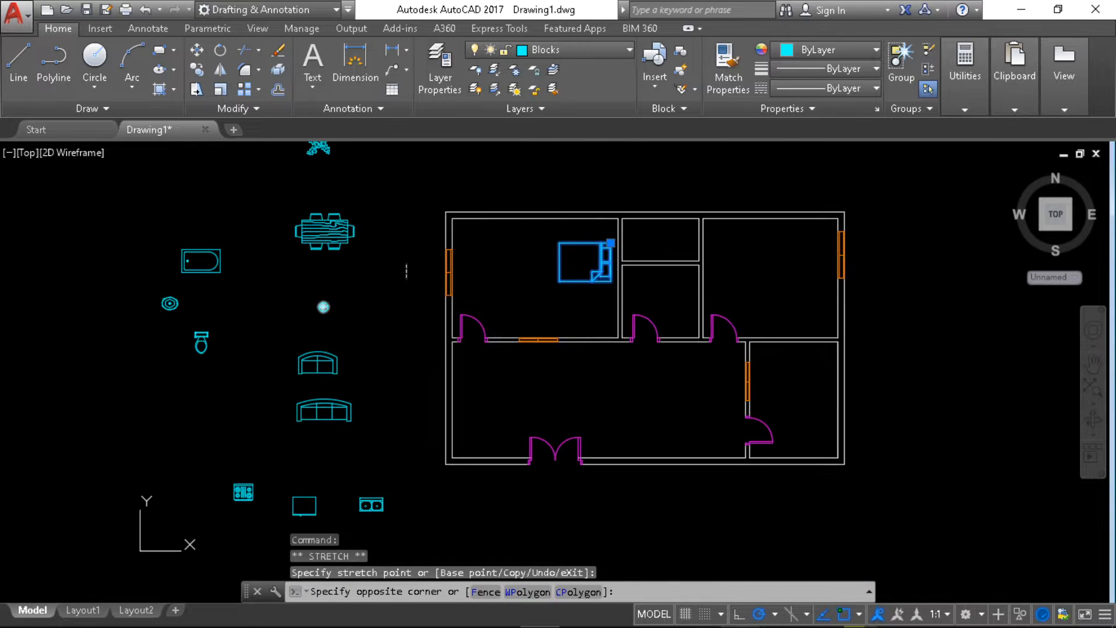
pyautogui.click(349, 304)
pyautogui.click(365, 296)
pyautogui.click(312, 316)
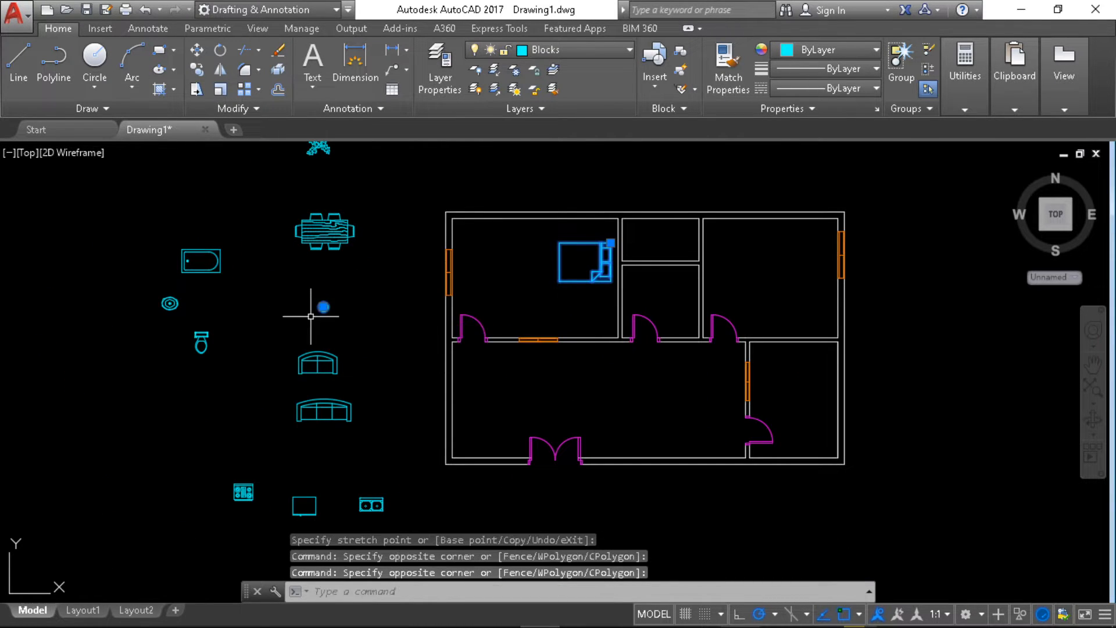
pyautogui.scroll(2, 328, 317)
pyautogui.click(316, 290)
pyautogui.scroll(-3, 785, 296)
pyautogui.moveTo(785, 297); pyautogui.dragTo(578, 365, button='middle')
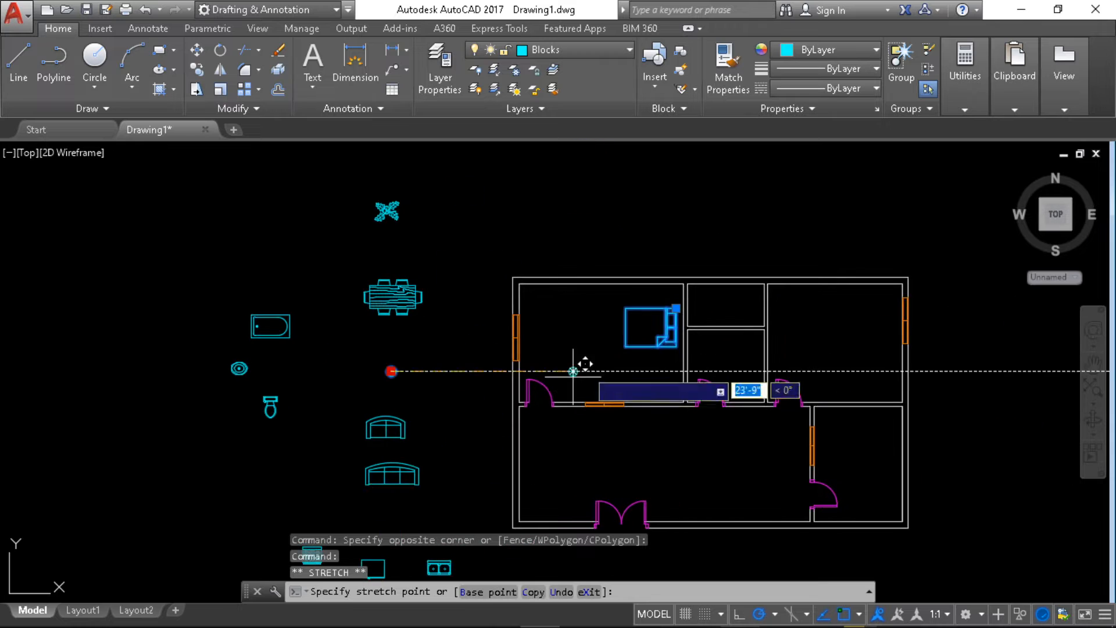
pyautogui.scroll(3, 638, 322)
pyautogui.click(694, 244)
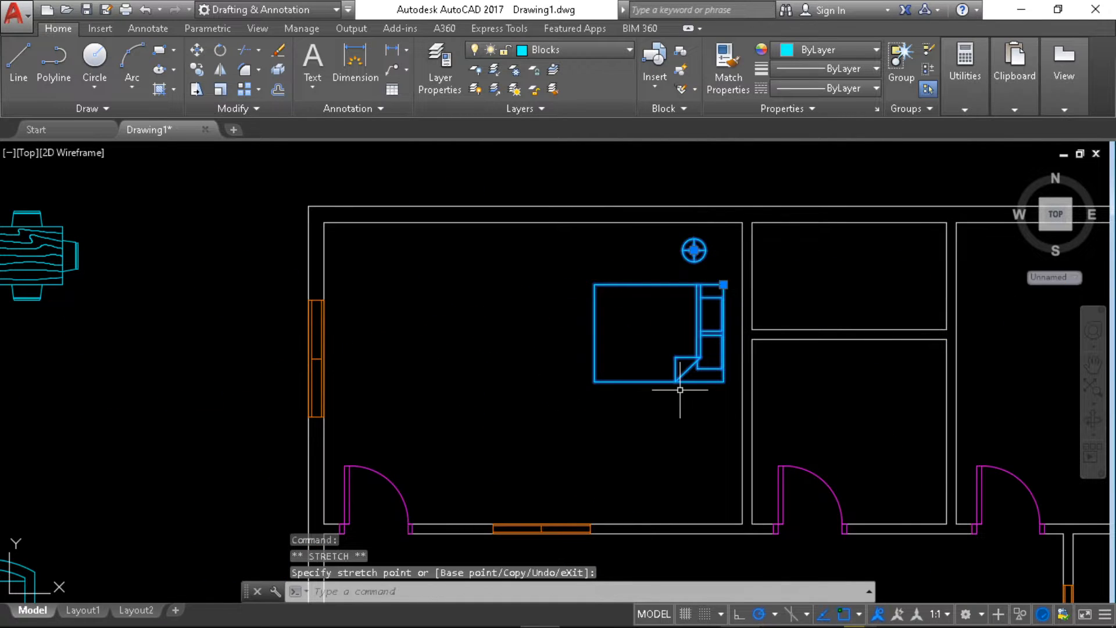
# - Draw a narrow upright rectangle as furniture below the head of the bed
pyautogui.scroll(-1, 678, 379)
pyautogui.scroll(1, 162, 236)
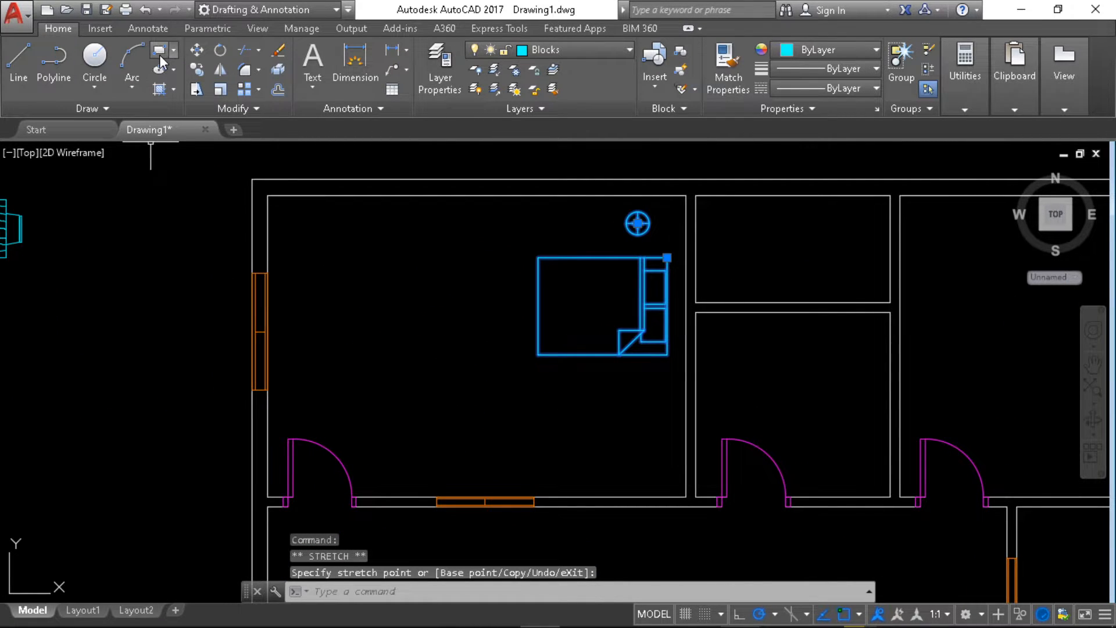
pyautogui.click(632, 382)
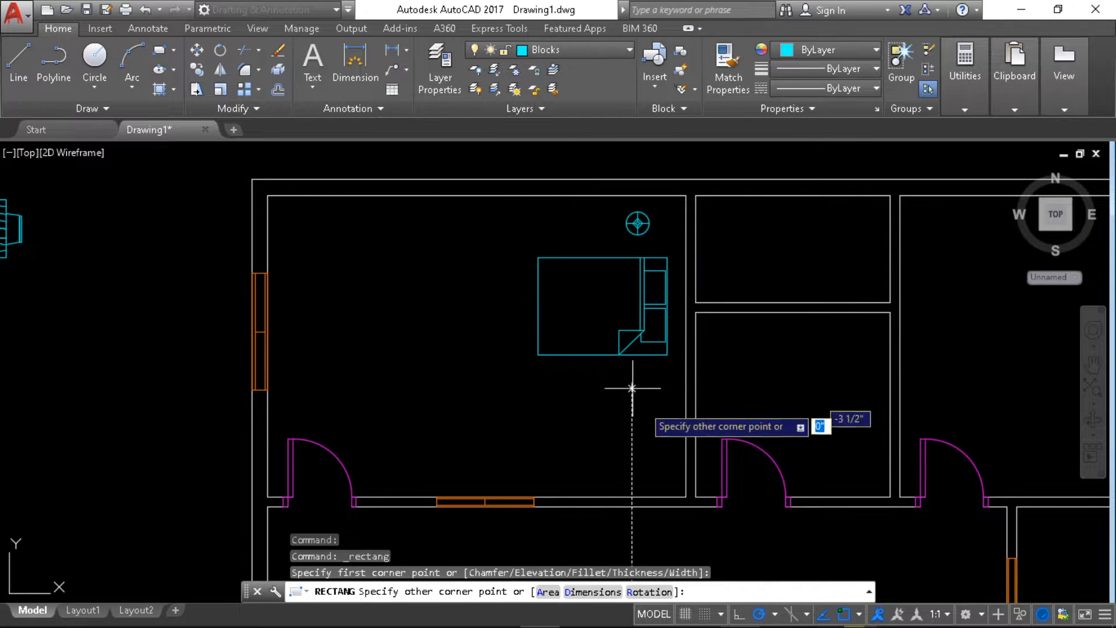
pyautogui.click(665, 439)
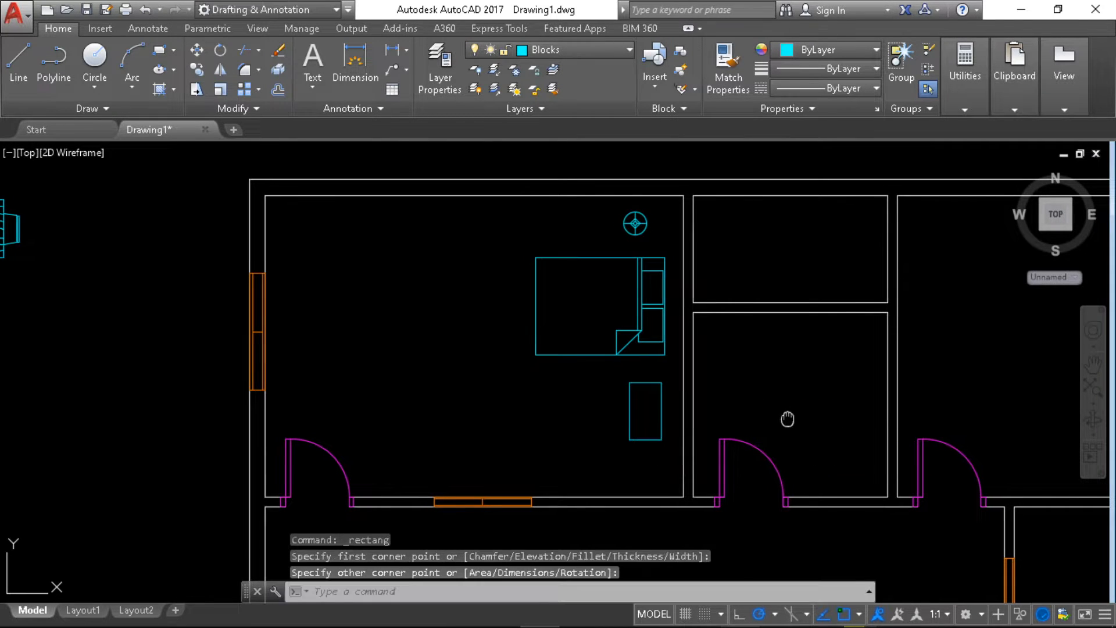
# - Copy the bed, table lamp and rectangle 28'-5 3/4" horizontally into the upper-right bedroom
pyautogui.moveTo(811, 399); pyautogui.dragTo(642, 411, button='middle')
pyautogui.scroll(-3, 719, 410)
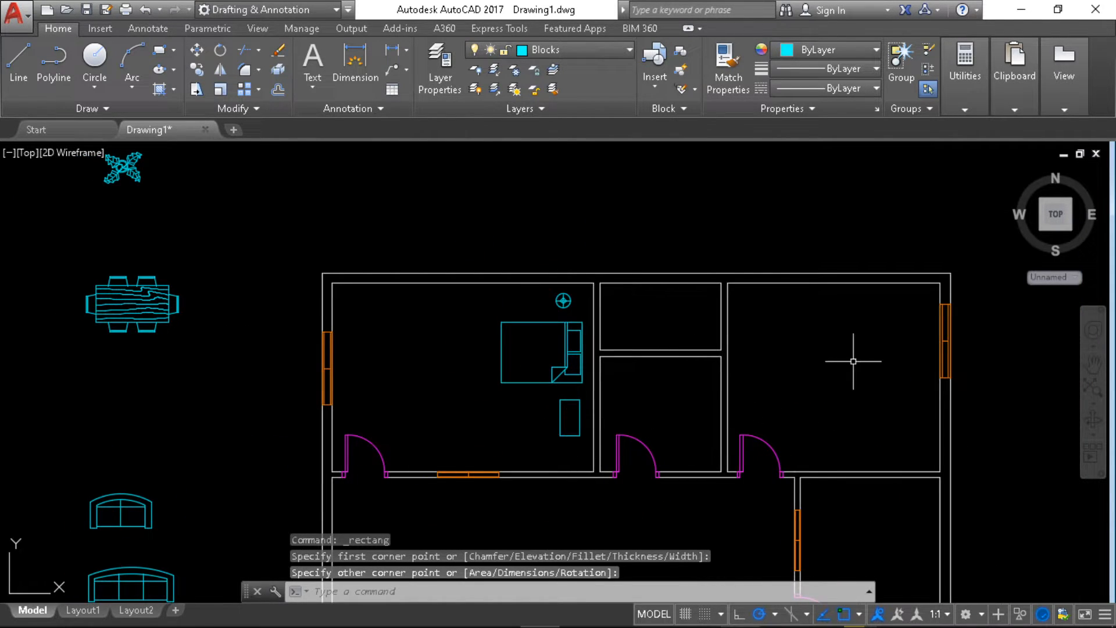
pyautogui.click(588, 455)
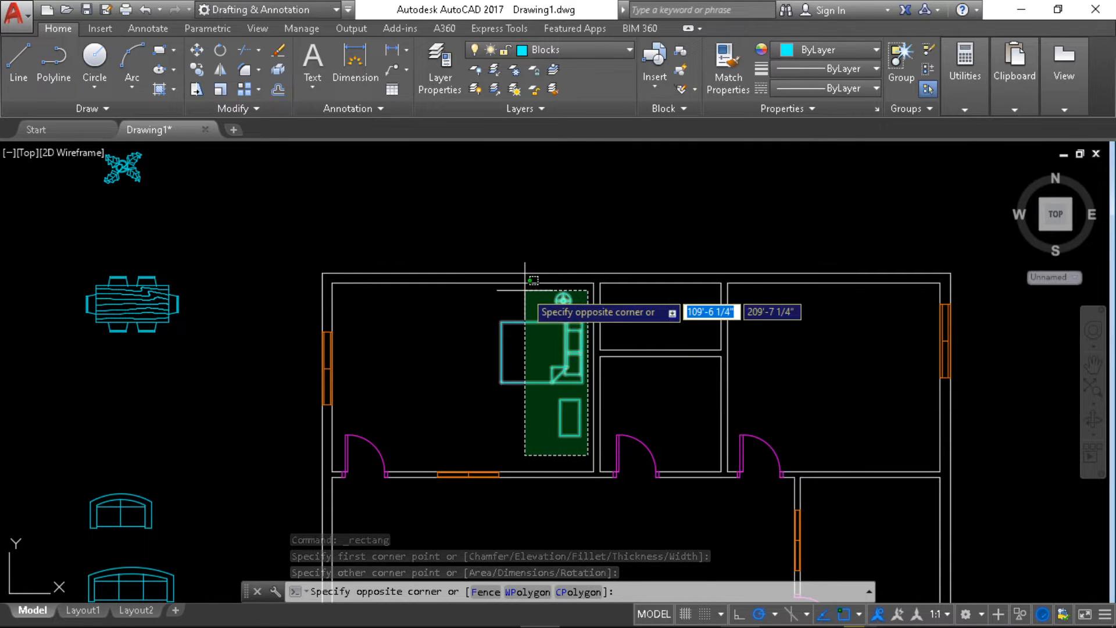
pyautogui.click(483, 296)
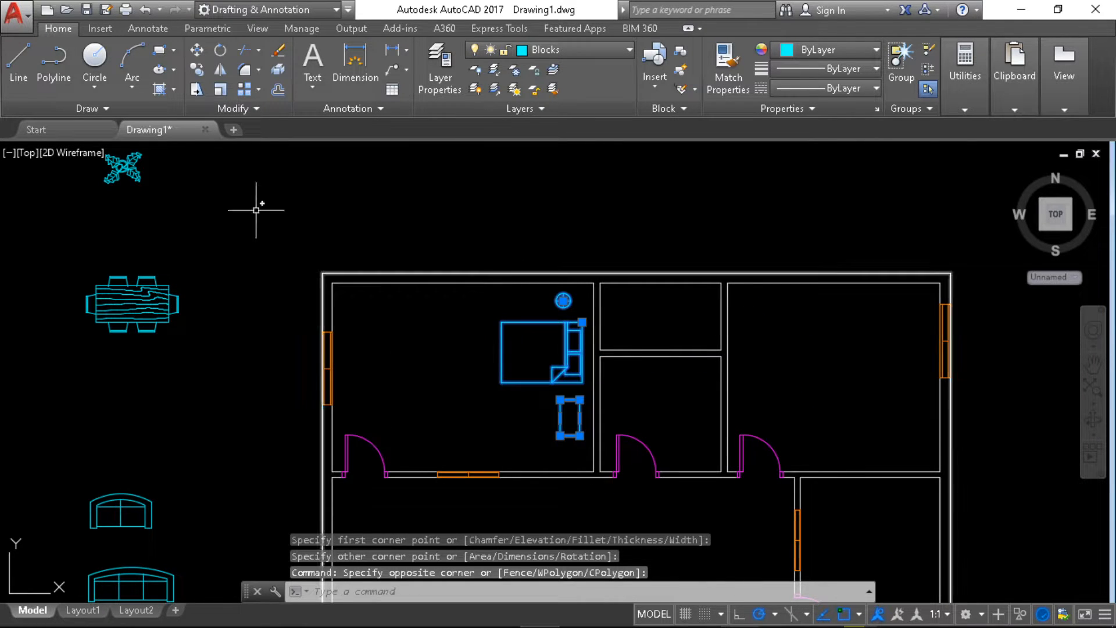
pyautogui.click(198, 75)
pyautogui.click(453, 364)
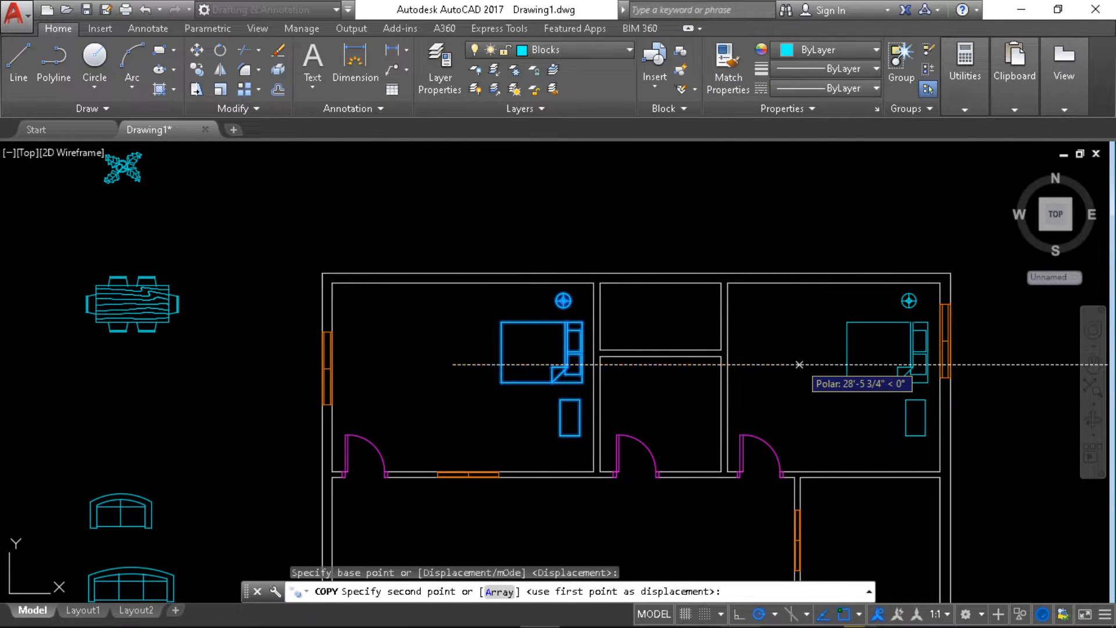
pyautogui.click(799, 365)
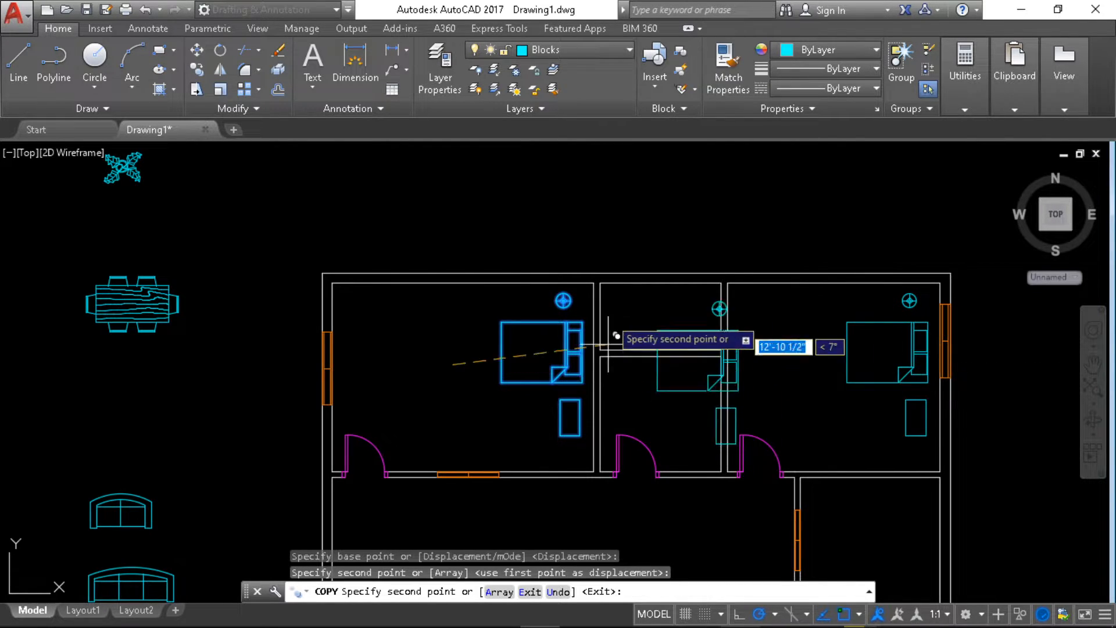
pyautogui.rightClick(613, 247)
pyautogui.click(644, 256)
pyautogui.scroll(-2, 655, 394)
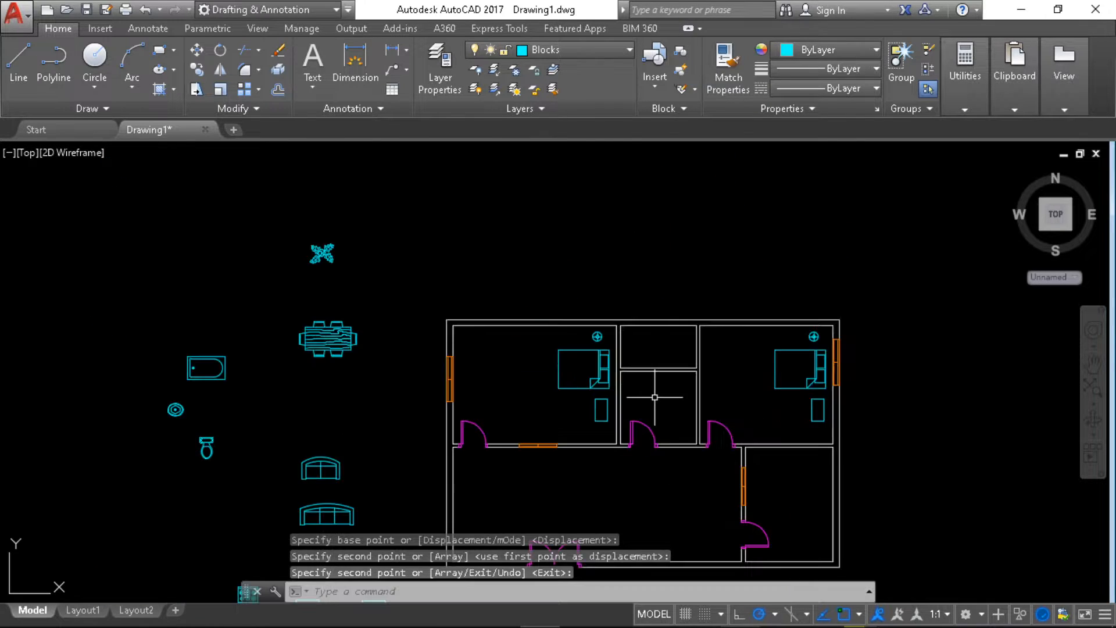
pyautogui.moveTo(653, 391); pyautogui.dragTo(679, 300, button='middle')
pyautogui.moveTo(600, 363); pyautogui.dragTo(604, 370, button='middle')
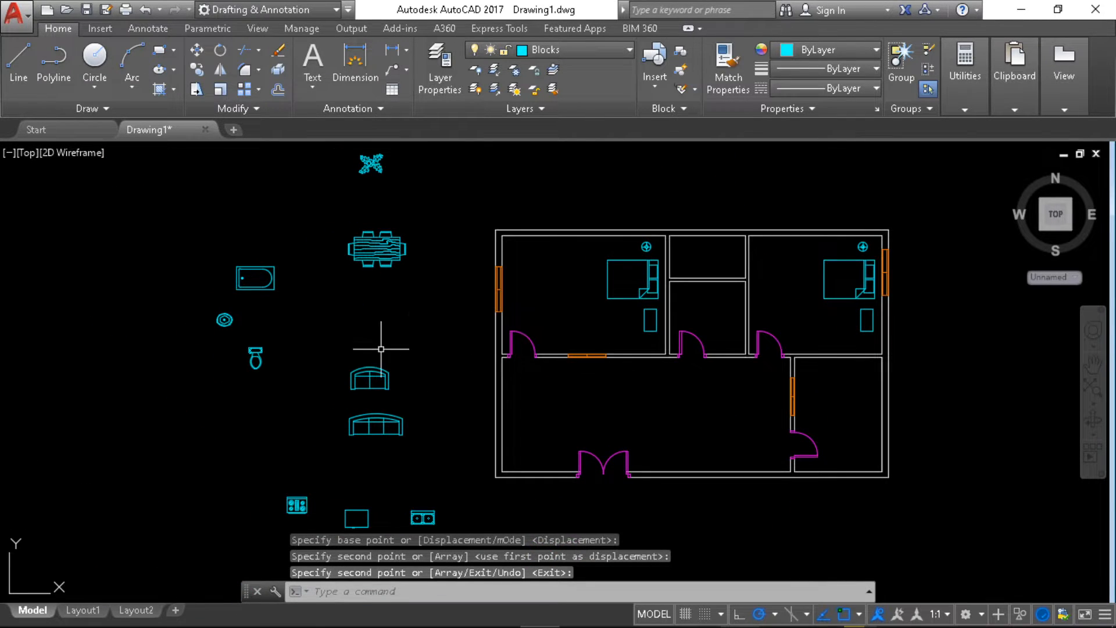
# - Save the drawing and move the toilet from beside the plan into the bathroom between the two bedrooms
pyautogui.hotkey('ctrl', 's')
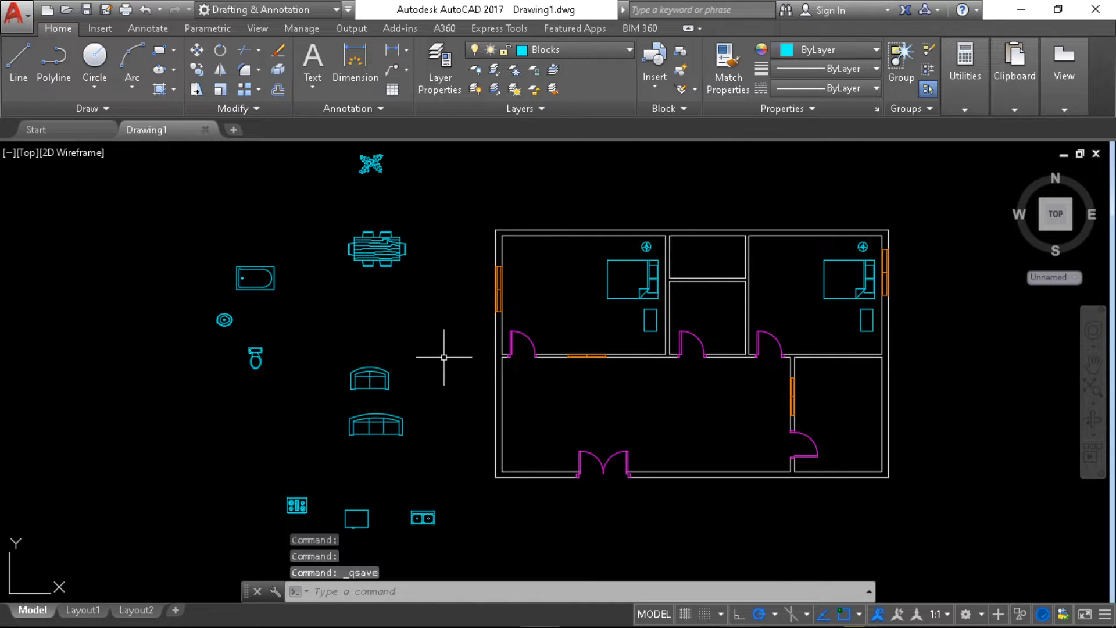
pyautogui.moveTo(444, 361); pyautogui.dragTo(414, 348, button='middle')
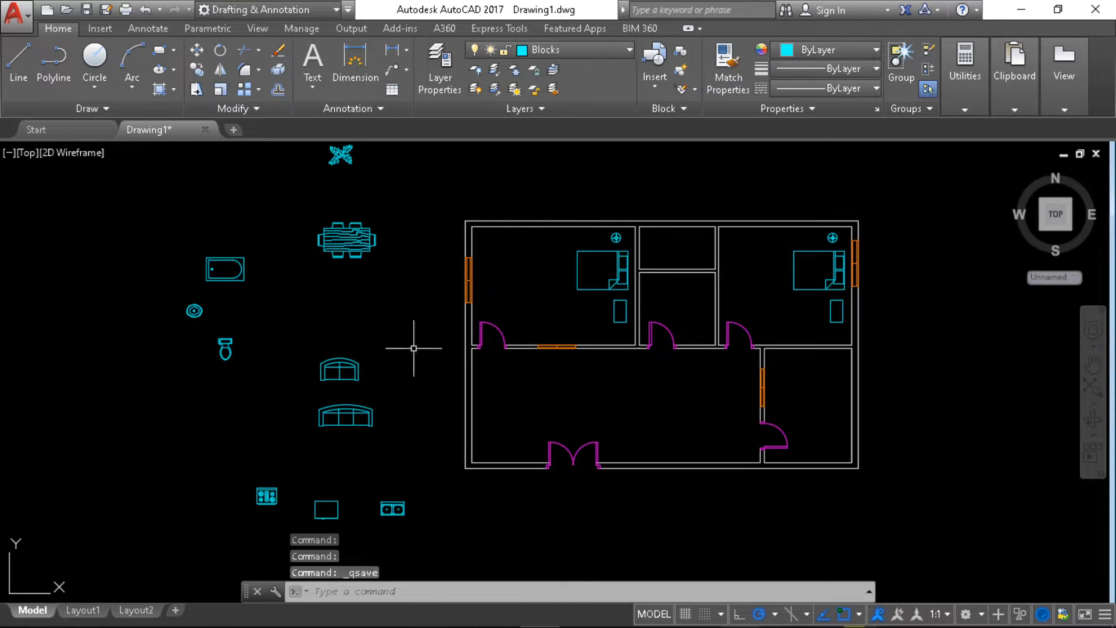
pyautogui.click(233, 337)
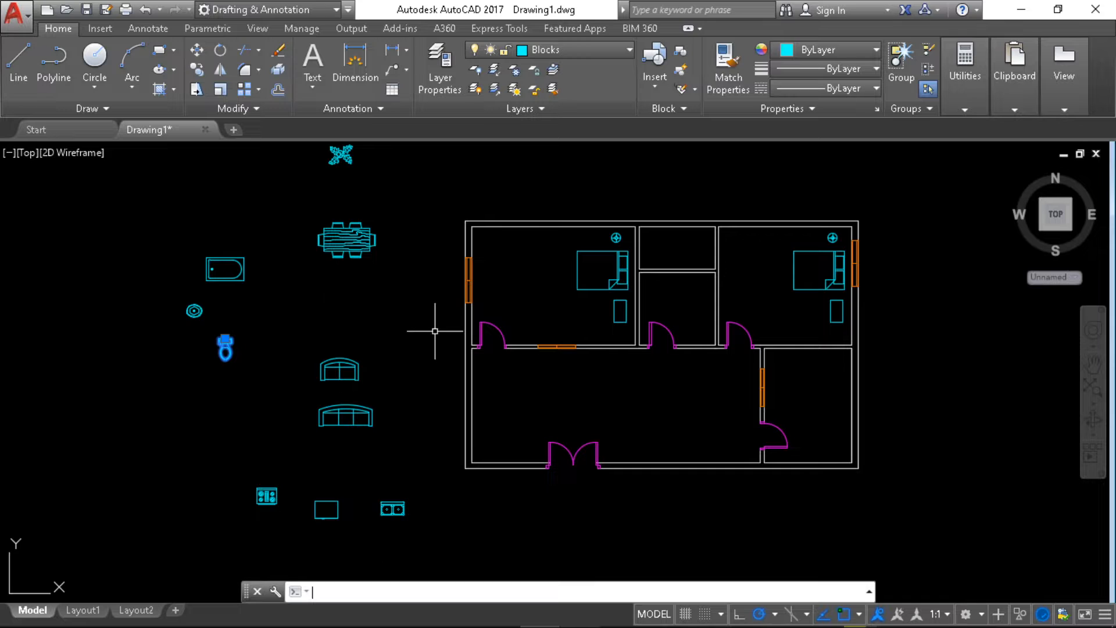
pyautogui.click(225, 338)
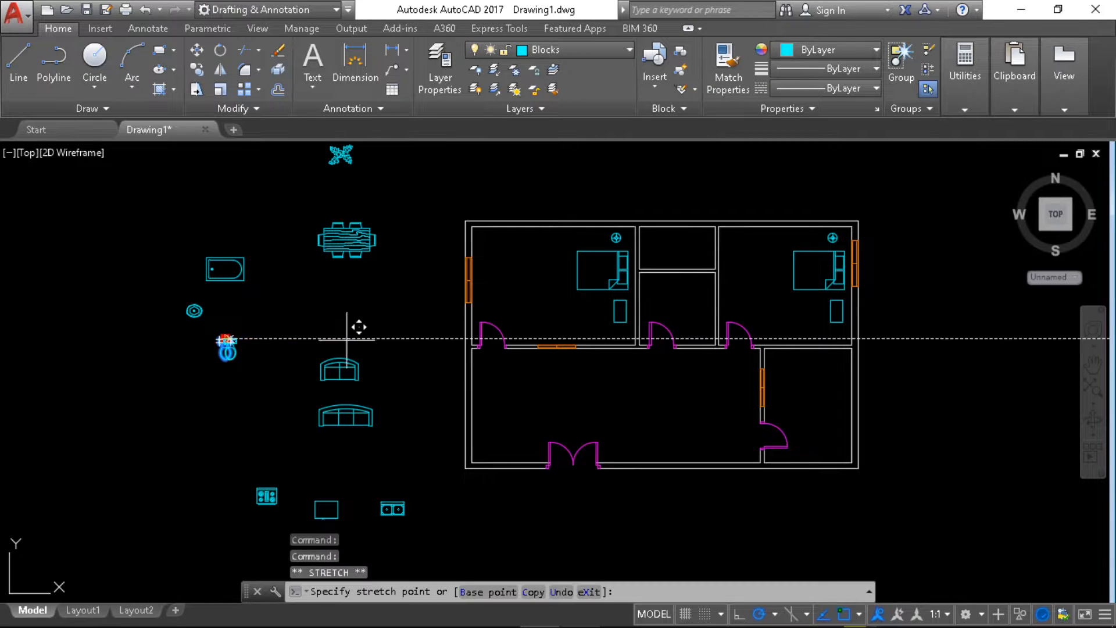
pyautogui.moveTo(542, 340); pyautogui.dragTo(342, 353, button='middle')
pyautogui.scroll(3, 460, 323)
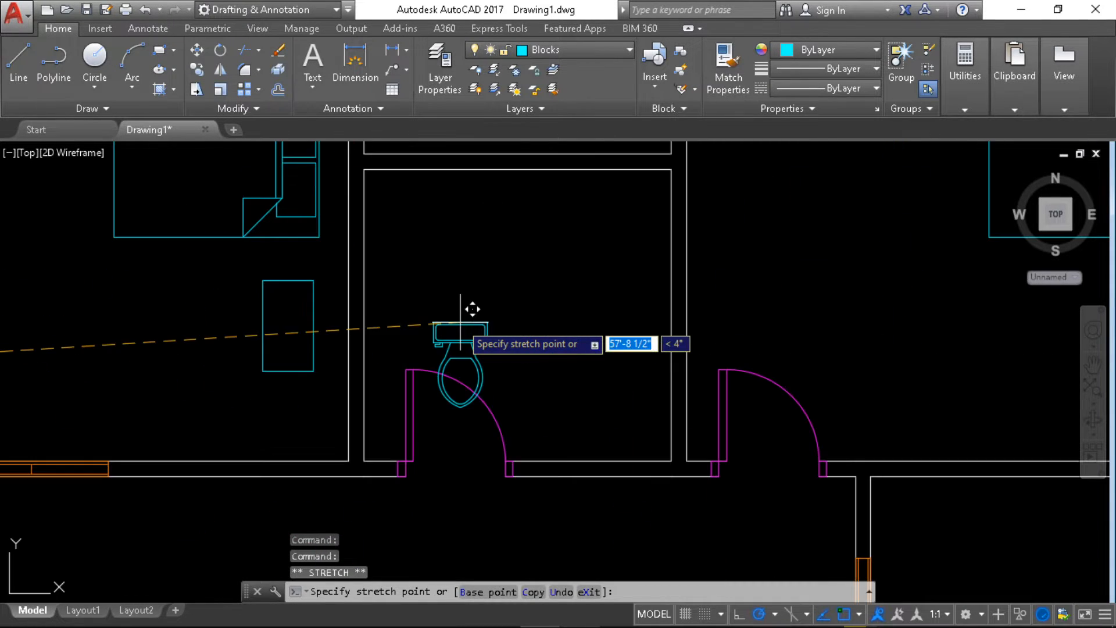
pyautogui.click(533, 296)
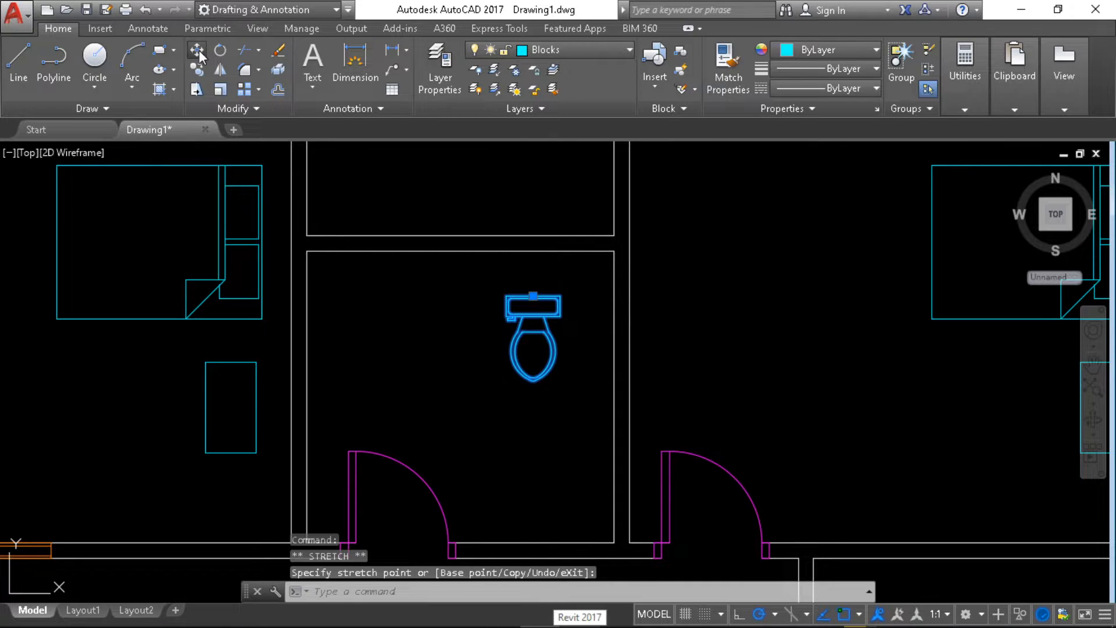
# - Shift the toilet slightly to the left inside the bathroom
pyautogui.click(199, 50)
pyautogui.click(559, 301)
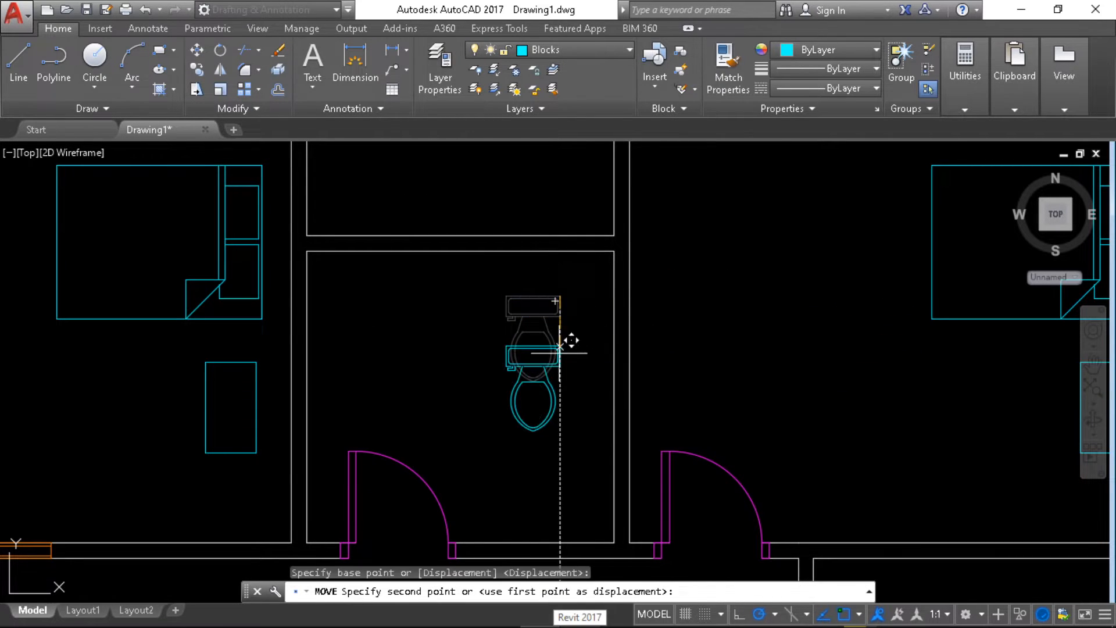
pyautogui.click(533, 300)
# - Rotate the toilet 270° about the upper-right corner of its tank
pyautogui.click(219, 51)
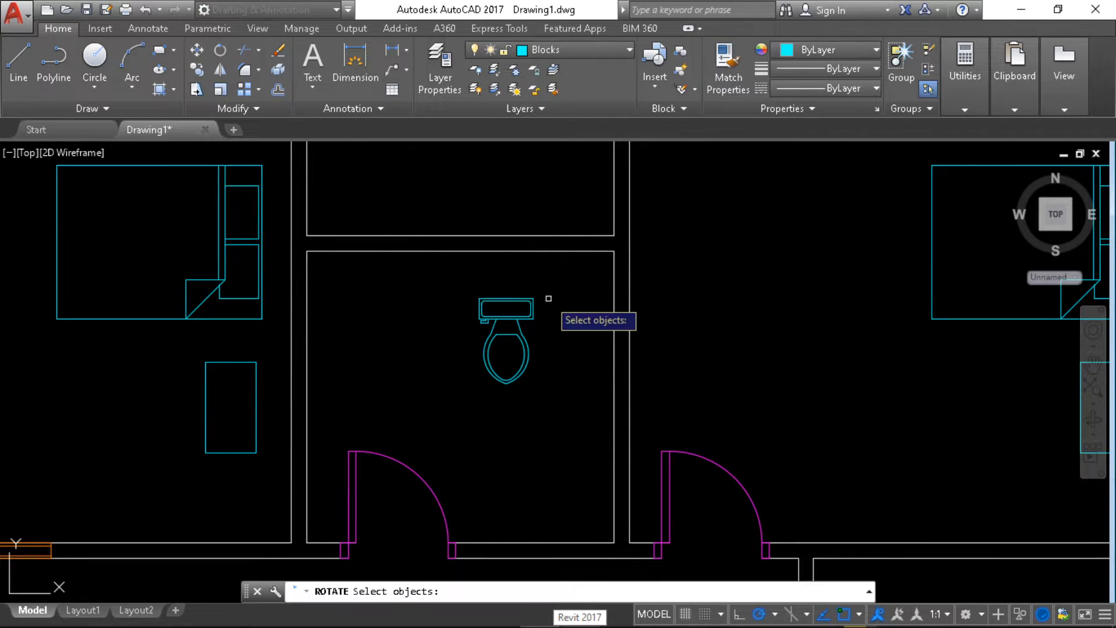
pyautogui.click(527, 300)
pyautogui.press('Return')
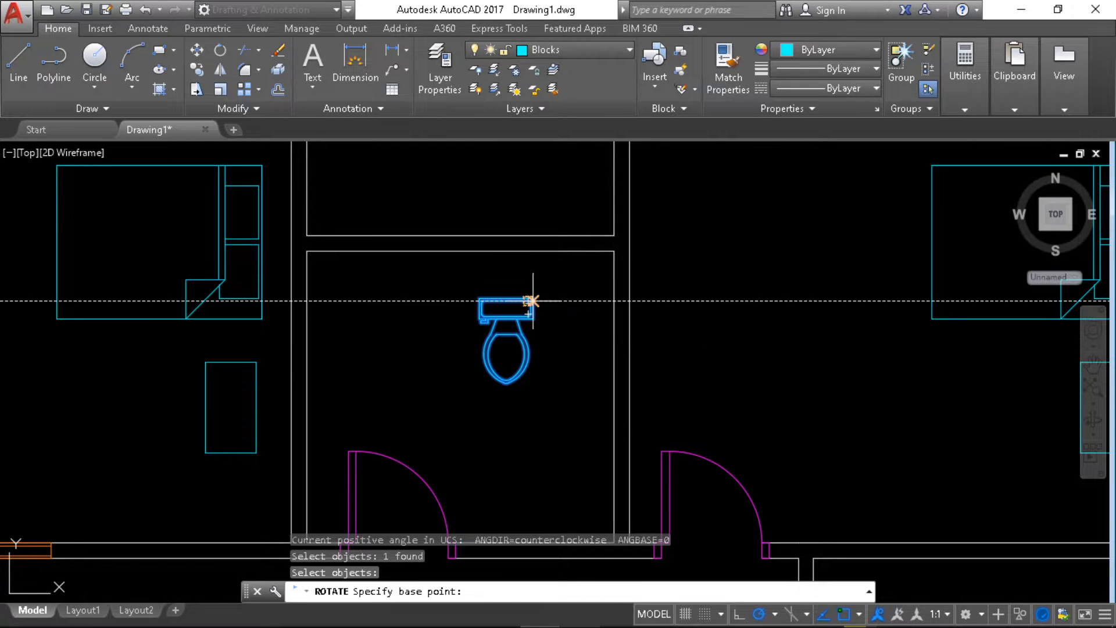
pyautogui.click(528, 302)
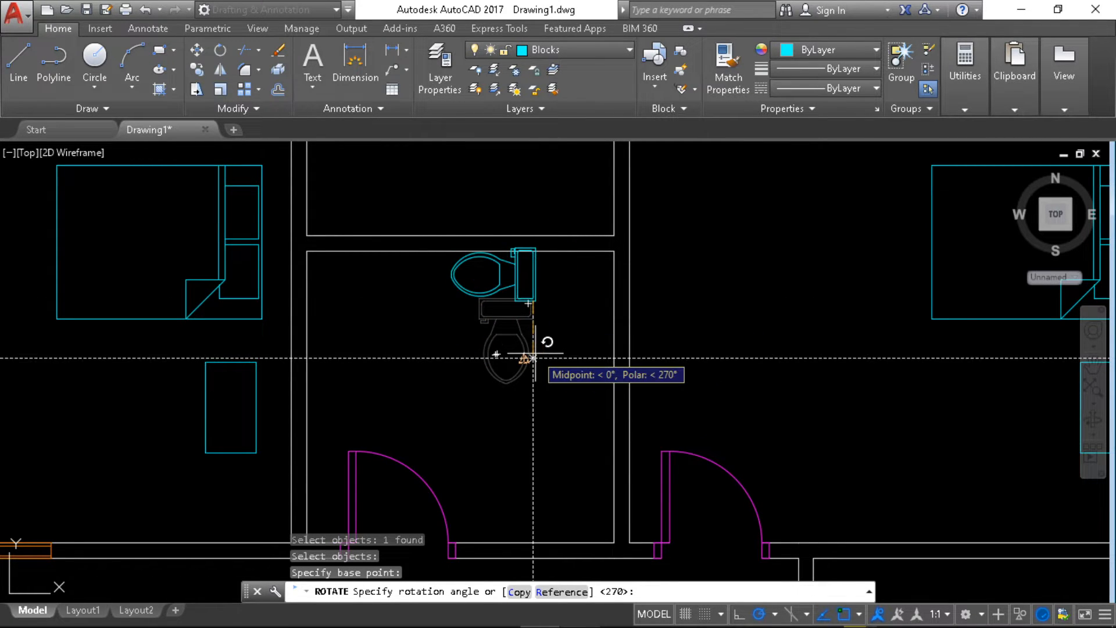
pyautogui.click(546, 346)
# - Move the rotated toilet near the bathroom's upper-right corner, with its tank close to the right wall
pyautogui.scroll(3, 541, 357)
pyautogui.click(502, 362)
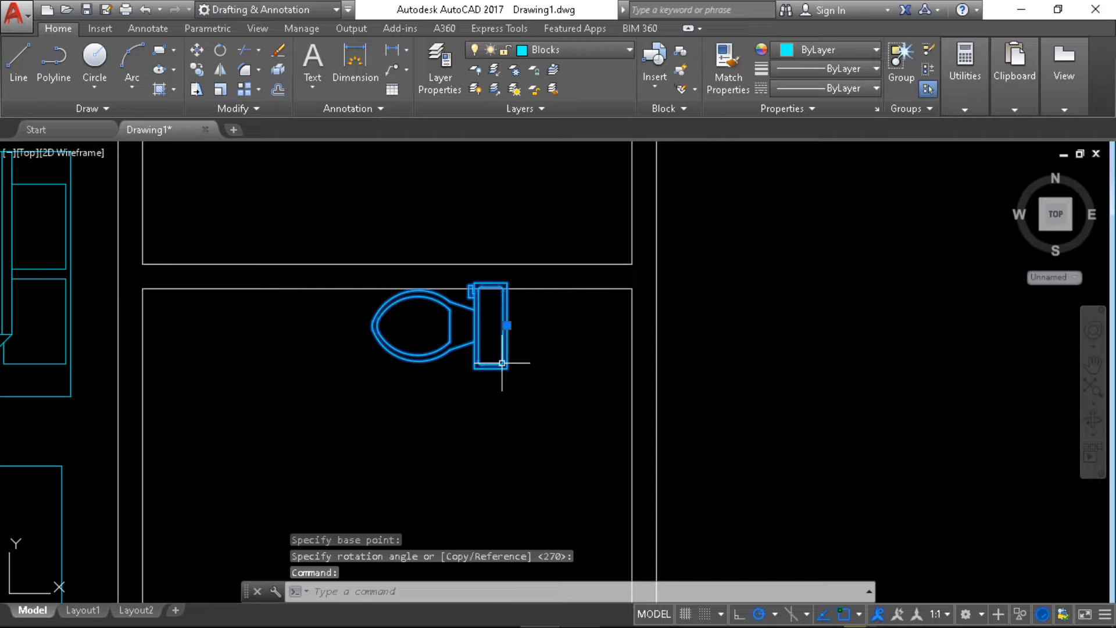
pyautogui.click(507, 325)
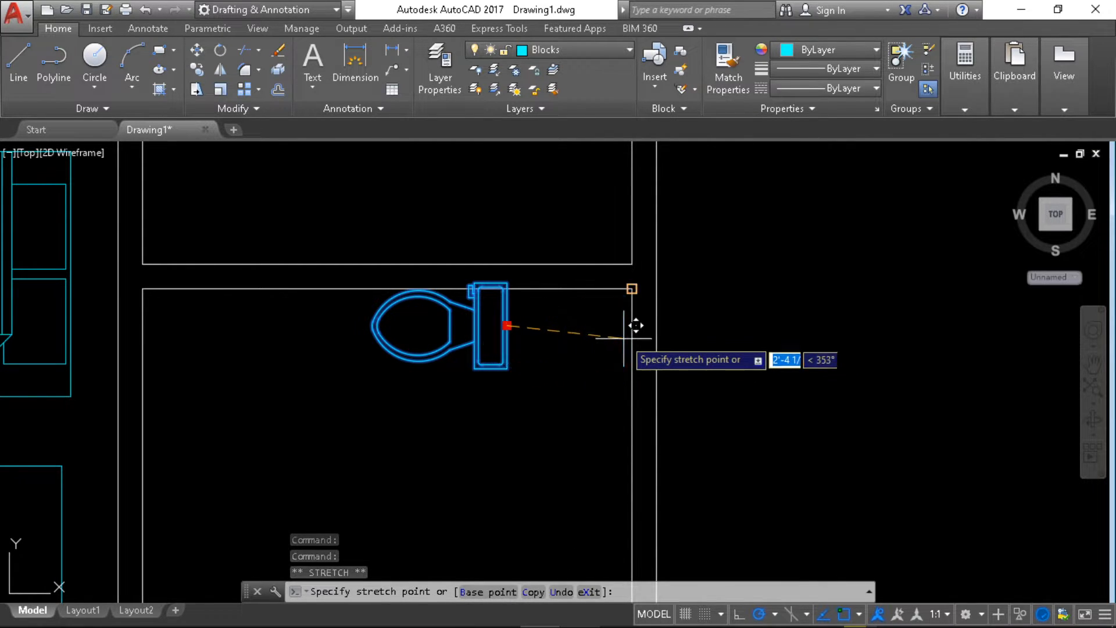
pyautogui.click(633, 323)
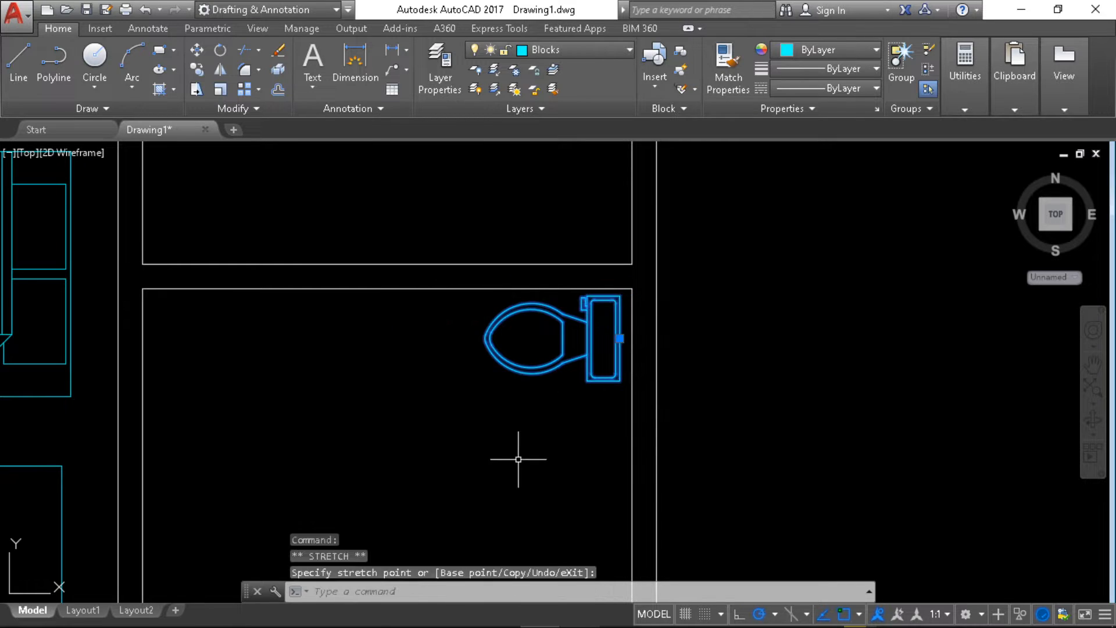
pyautogui.scroll(-3, 518, 459)
pyautogui.scroll(3, 650, 394)
pyautogui.press('Escape')
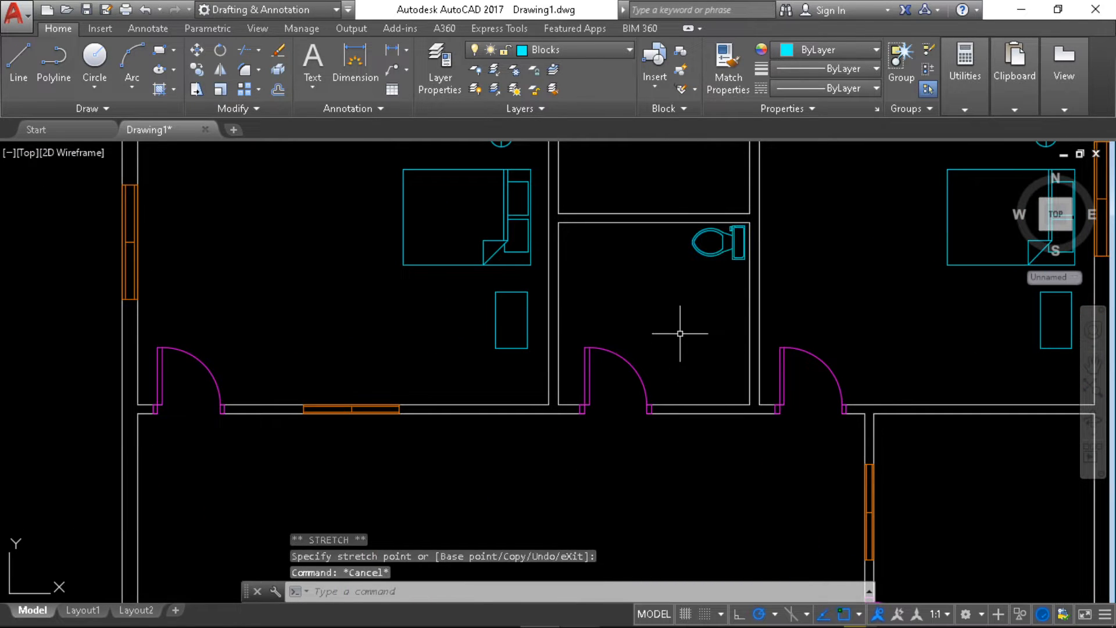
pyautogui.scroll(-1, 680, 334)
pyautogui.moveTo(680, 334); pyautogui.dragTo(837, 316, button='middle')
pyautogui.moveTo(351, 365)
pyautogui.mouseDown(button='middle')
pyautogui.moveTo(480, 296)
pyautogui.moveTo(420, 344)
pyautogui.moveTo(359, 344)
pyautogui.mouseUp(button='middle')
pyautogui.scroll(-1, 477, 319)
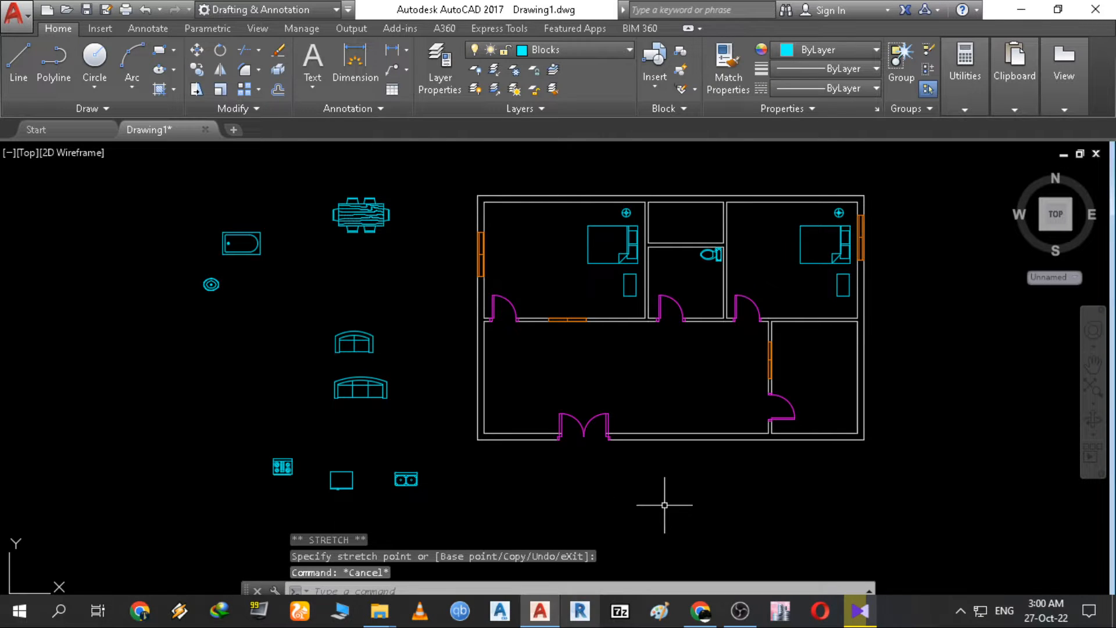
pyautogui.click(740, 610)
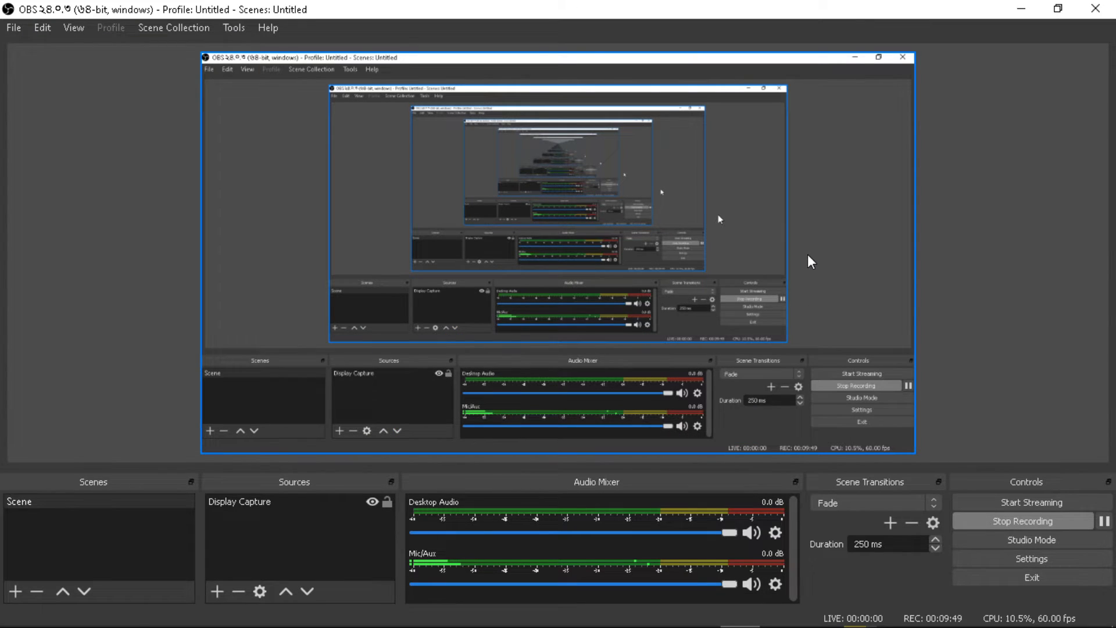
pyautogui.click(1021, 9)
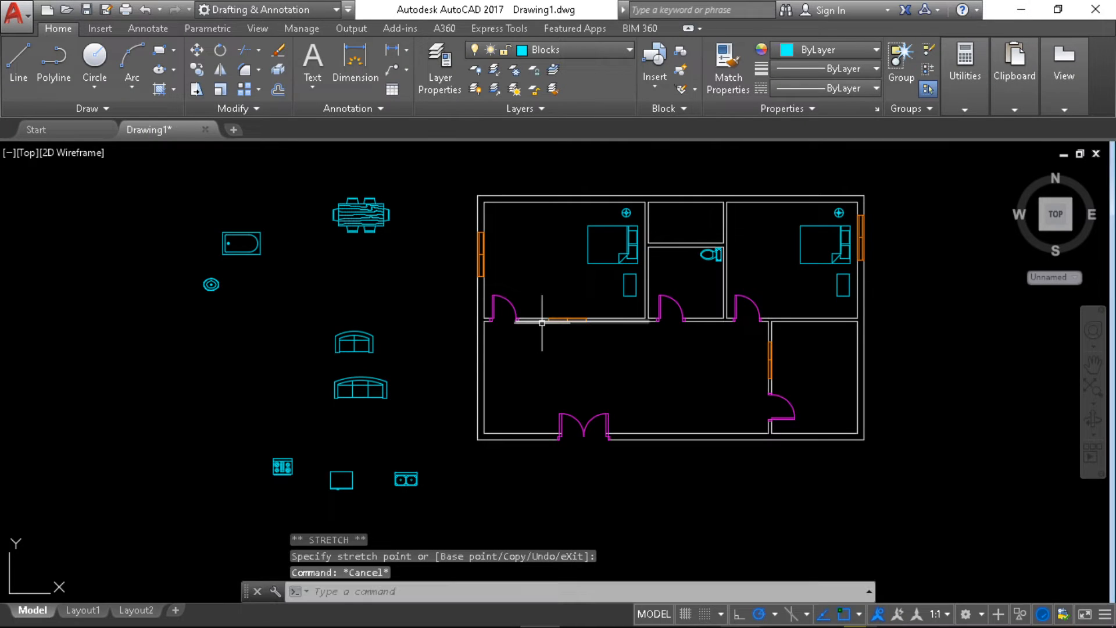
# - Move the bathtub from beside the plan into the bathroom, below the toilet
pyautogui.moveTo(542, 322); pyautogui.dragTo(540, 360, button='middle')
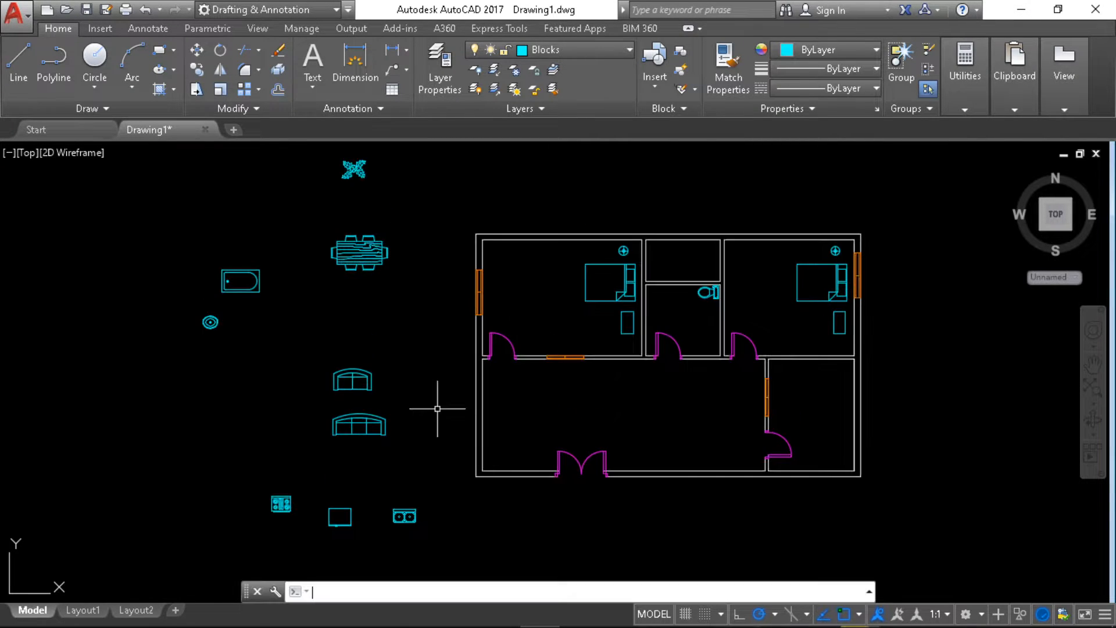
pyautogui.scroll(3, 283, 250)
pyautogui.click(283, 250)
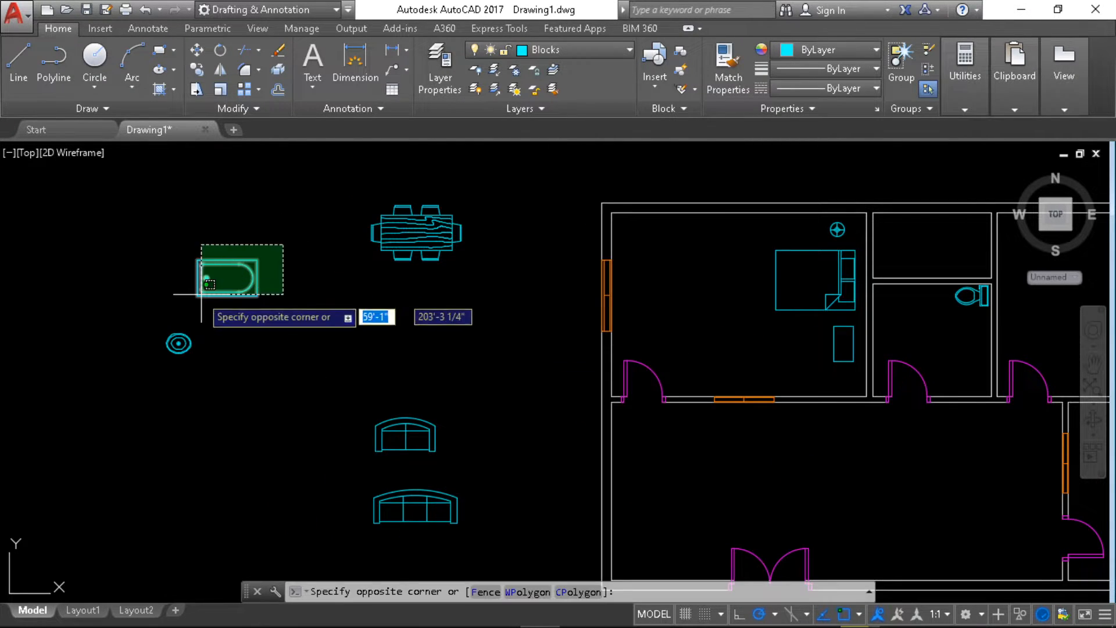
pyautogui.click(174, 321)
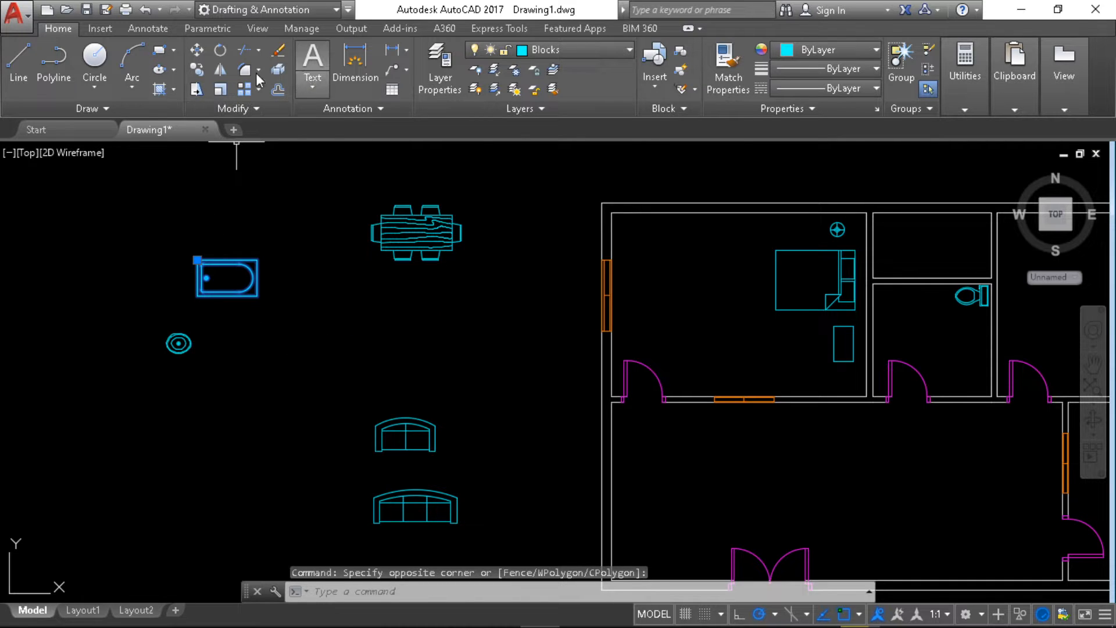
pyautogui.click(197, 260)
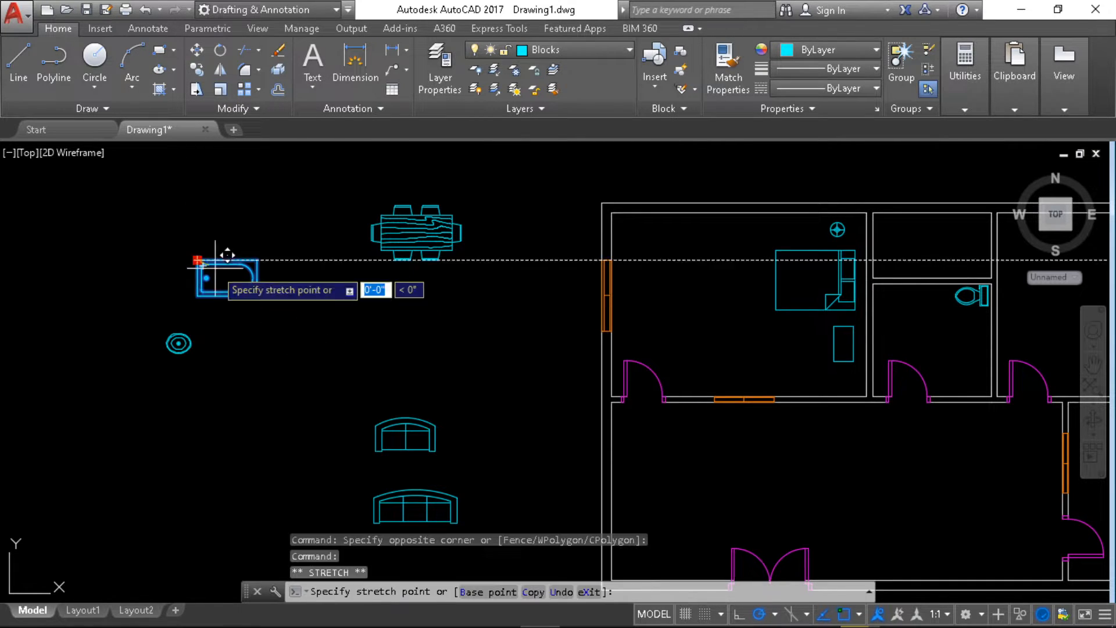
pyautogui.moveTo(930, 314); pyautogui.dragTo(512, 314, button='middle')
pyautogui.scroll(2, 555, 365)
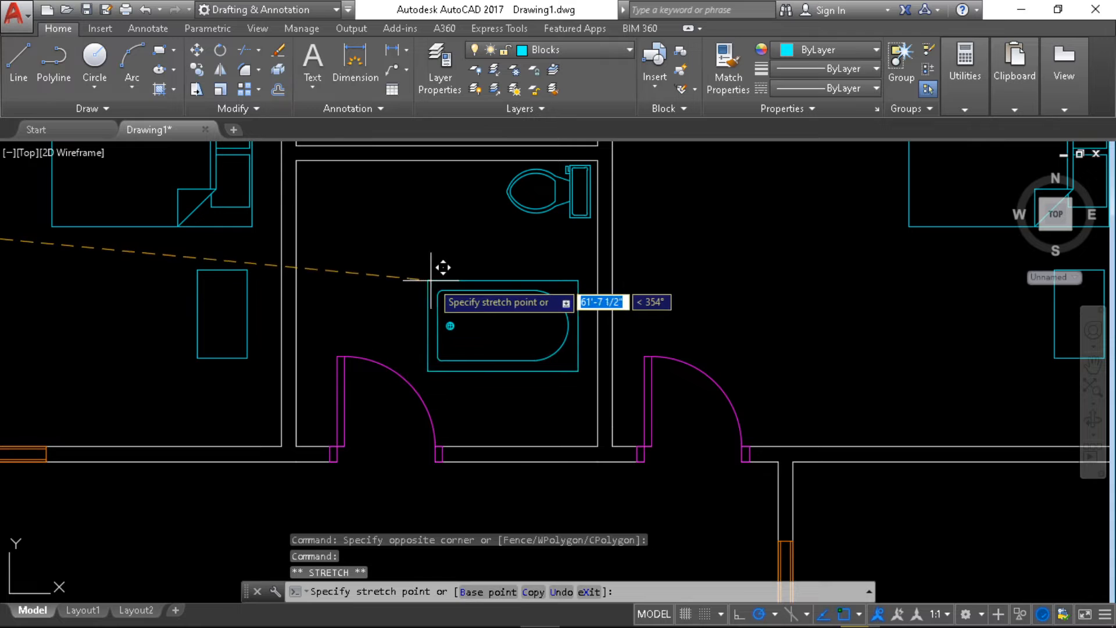
pyautogui.click(435, 284)
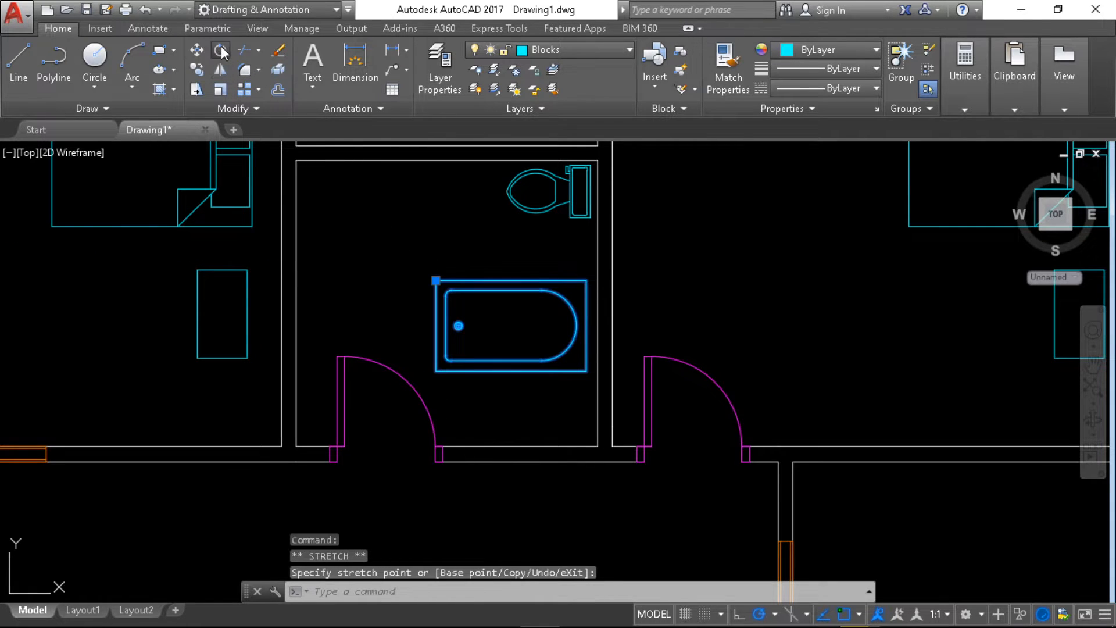
# - Rotate the bathtub 270° about its upper-left corner so it stands upright in plan
pyautogui.click(221, 48)
pyautogui.click(435, 281)
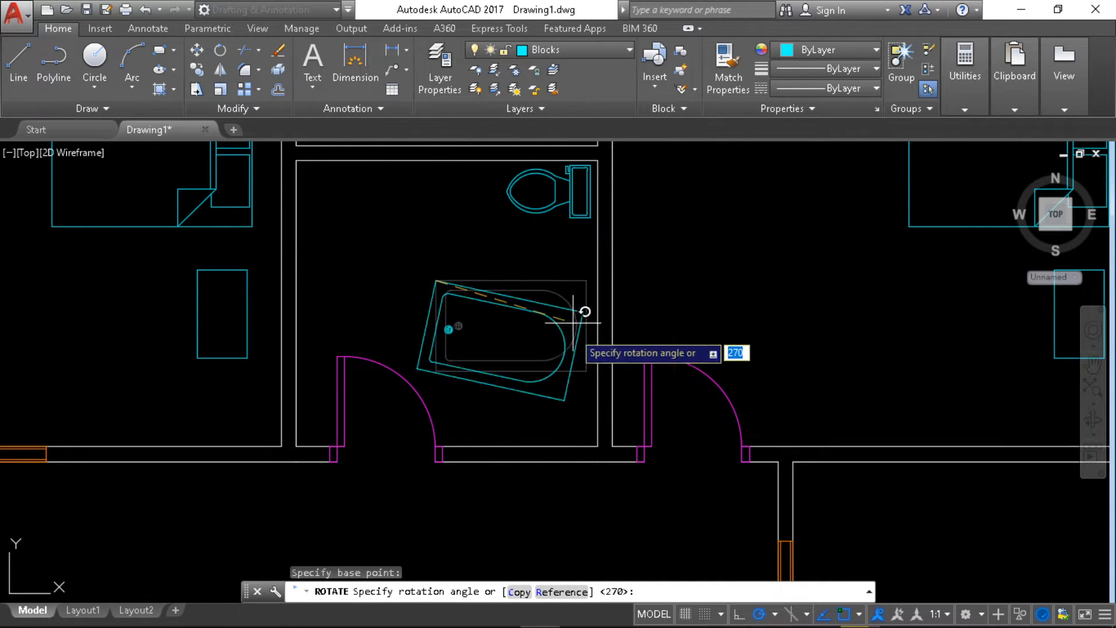
pyautogui.click(444, 422)
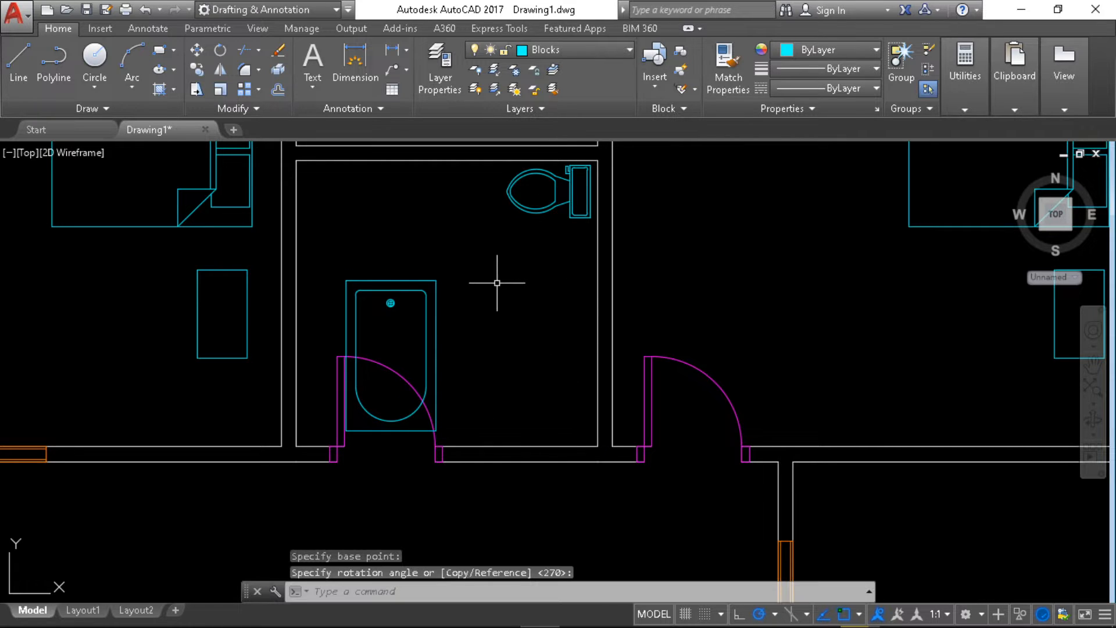
# - Move the upright bathtub beside the bathroom's right wall, below the toilet and clear of the door swing
pyautogui.click(437, 305)
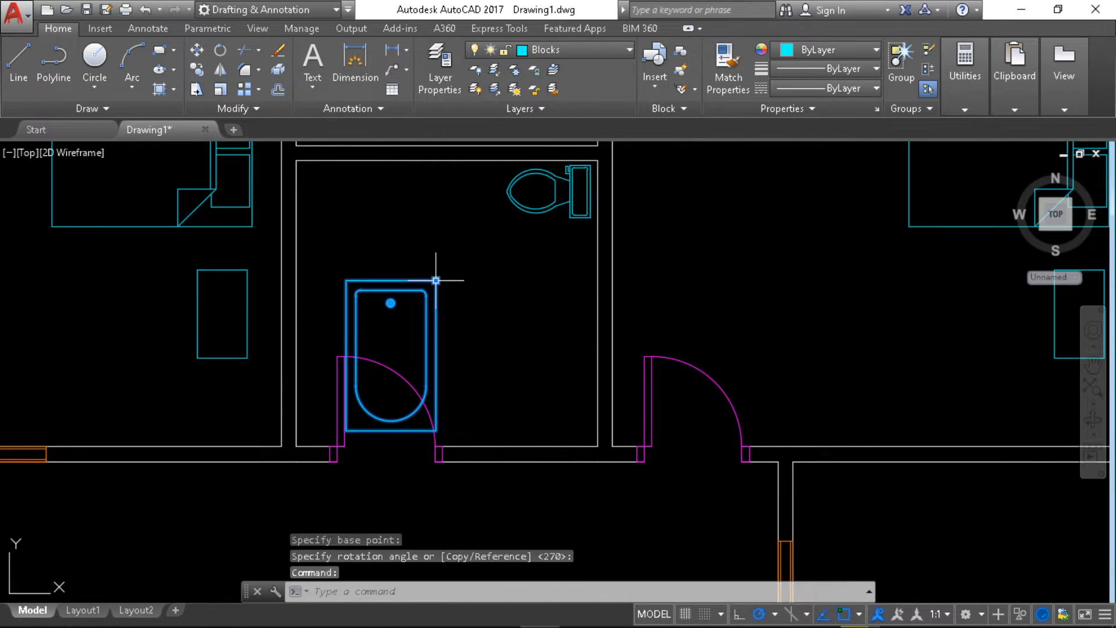
pyautogui.click(436, 280)
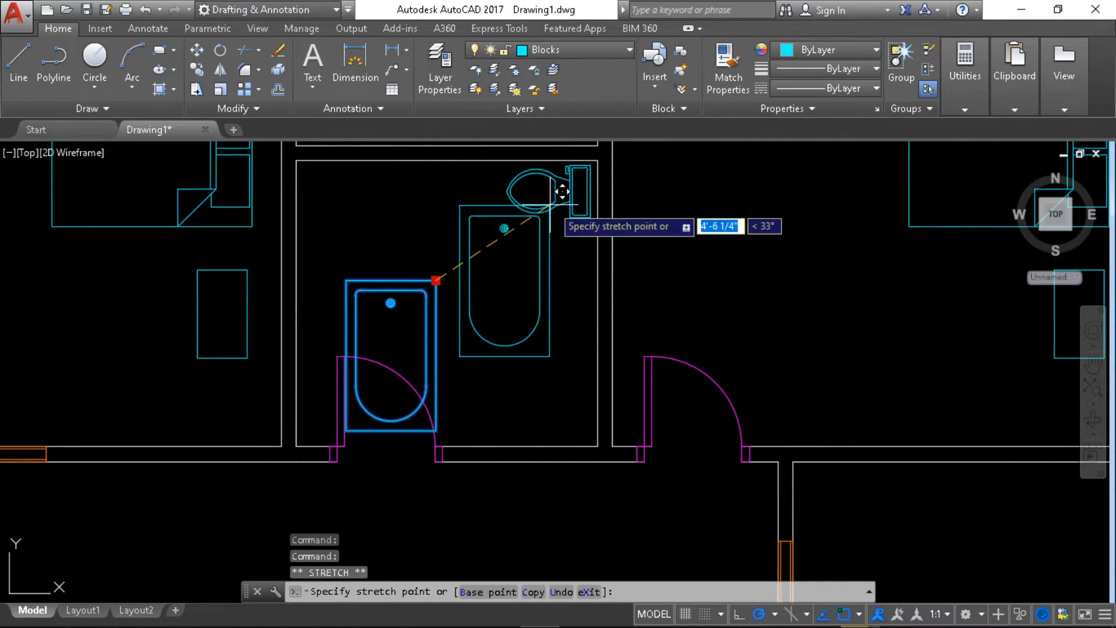
pyautogui.click(590, 280)
pyautogui.scroll(-2, 784, 431)
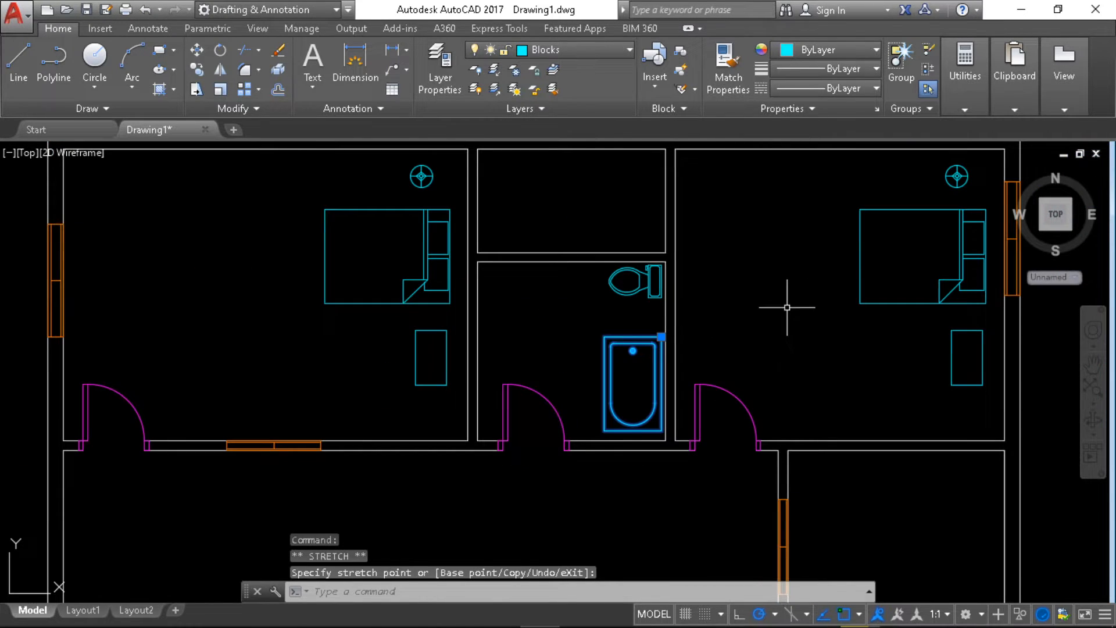
pyautogui.press('Escape')
# - Move the dining table with six chairs into the right part of the large lower room
pyautogui.scroll(-4, 790, 317)
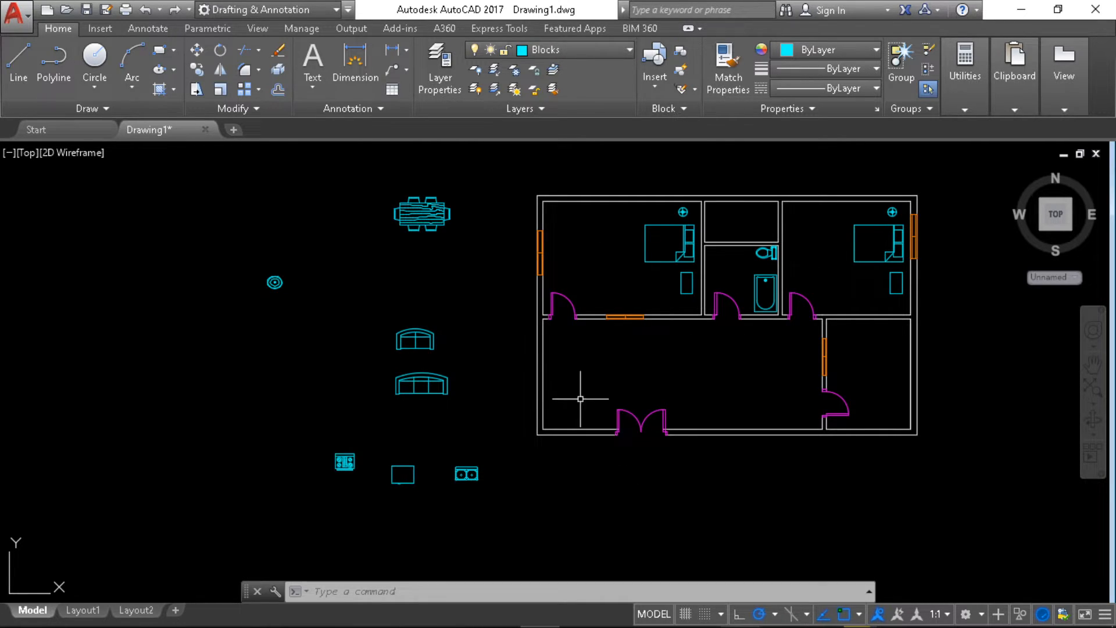
pyautogui.moveTo(487, 387)
pyautogui.mouseDown(button='middle')
pyautogui.moveTo(431, 354)
pyautogui.moveTo(469, 365)
pyautogui.mouseUp(button='middle')
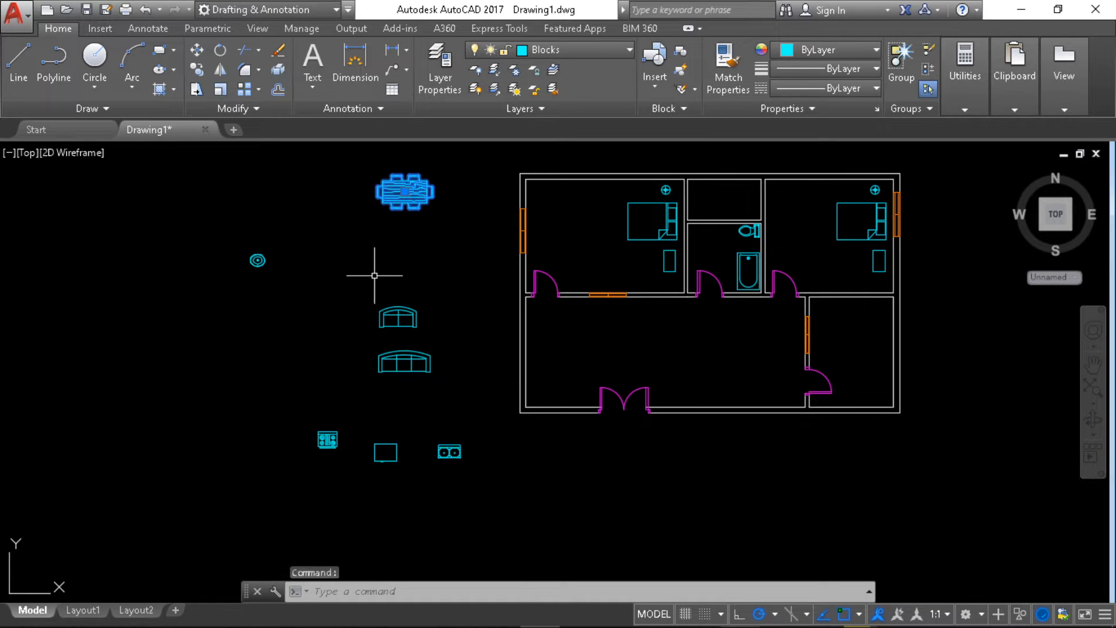
pyautogui.click(405, 191)
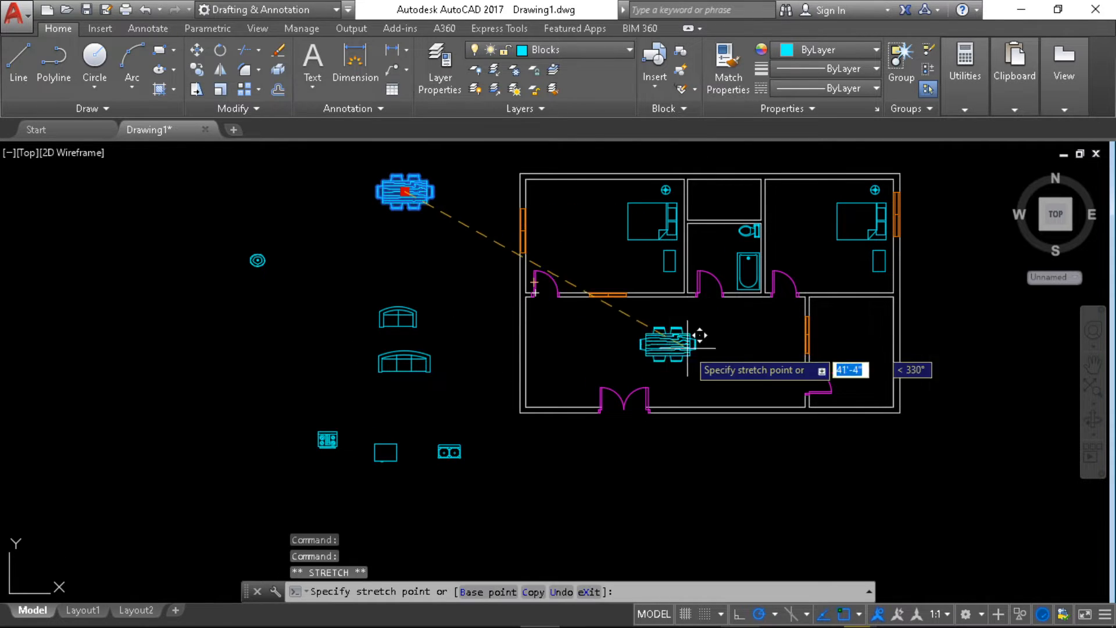
pyautogui.moveTo(703, 341); pyautogui.dragTo(629, 349, button='middle')
pyautogui.scroll(2, 676, 358)
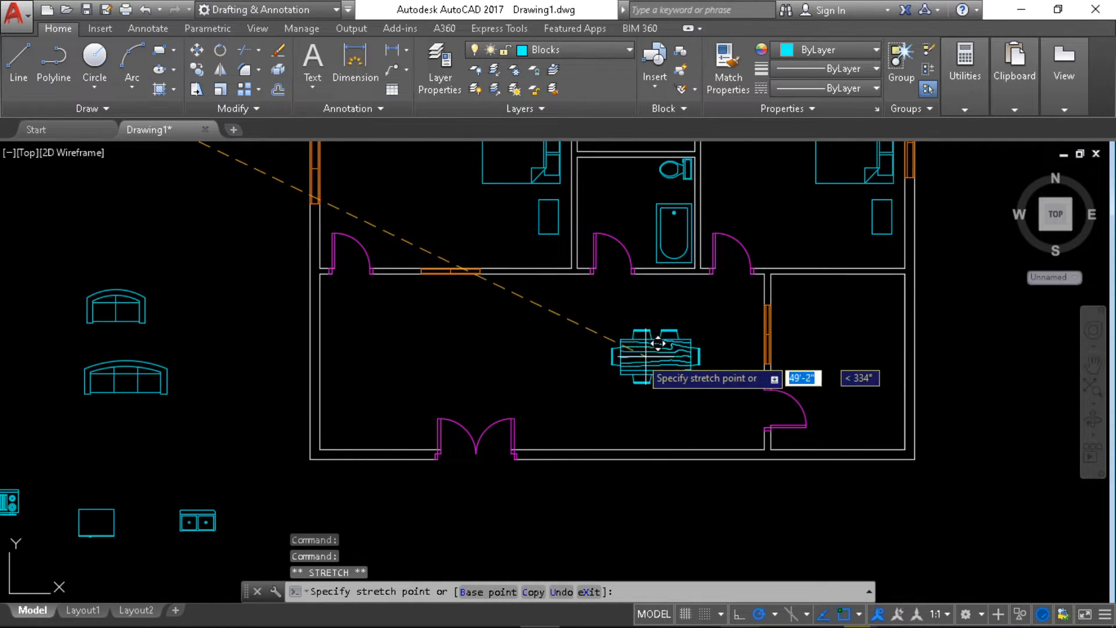
pyautogui.click(676, 359)
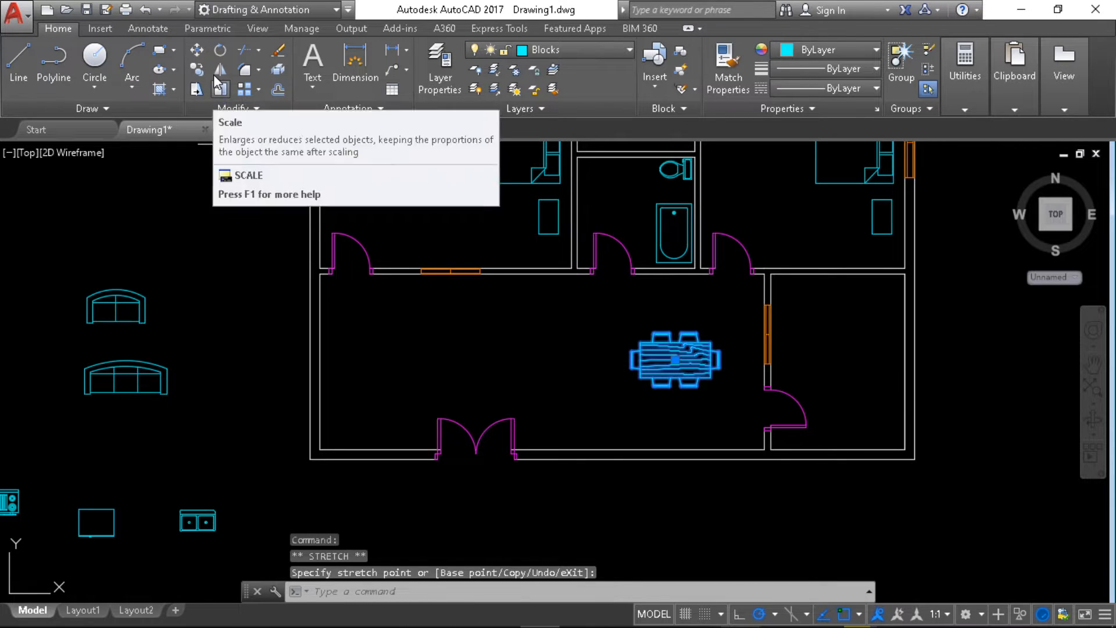
# - Rotate the dining table 270° about its tabletop's upper-right corner
pyautogui.click(220, 51)
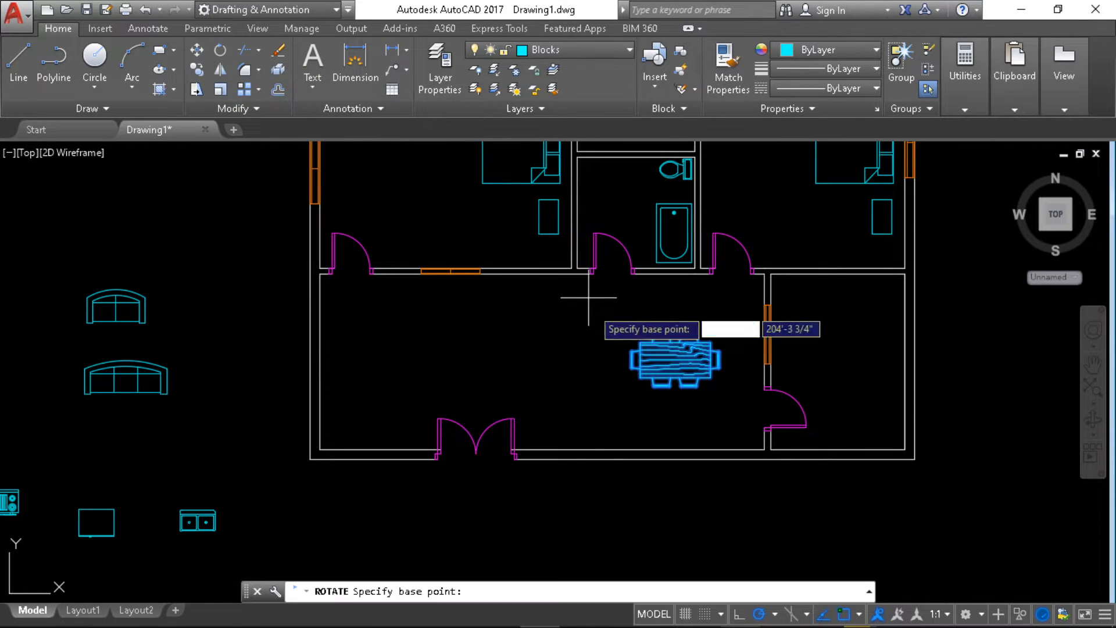
pyautogui.click(709, 342)
pyautogui.click(710, 386)
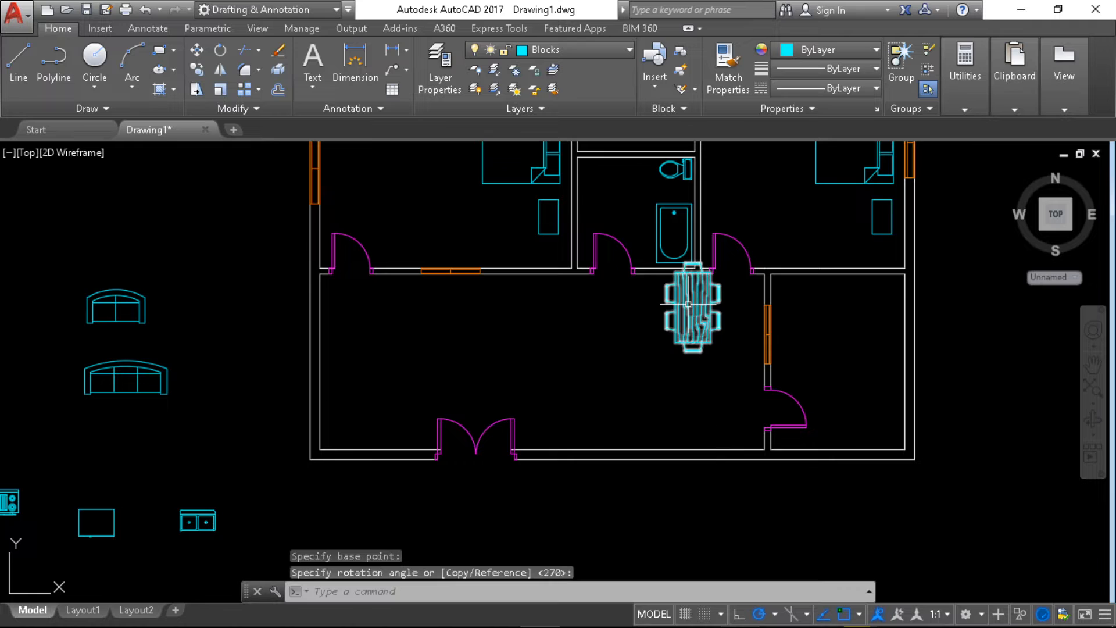
# - Move the dining table with chairs fully inside the large lower room, clear of the upper wall and near the kitchen wall
pyautogui.click(691, 317)
pyautogui.click(692, 308)
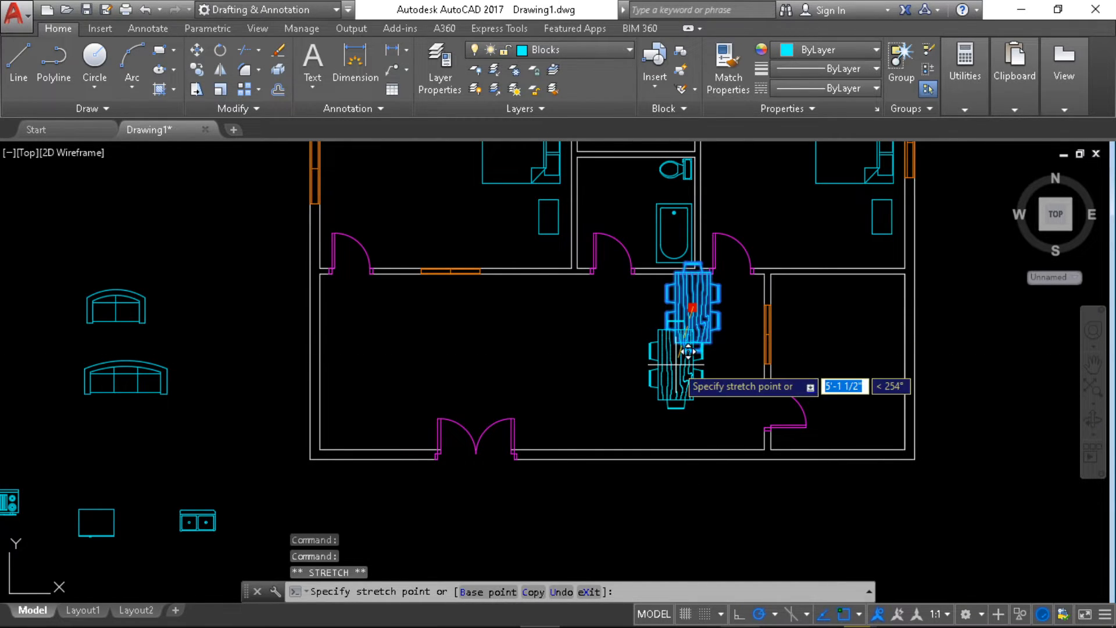
pyautogui.click(676, 363)
pyautogui.moveTo(643, 379); pyautogui.dragTo(703, 360, button='middle')
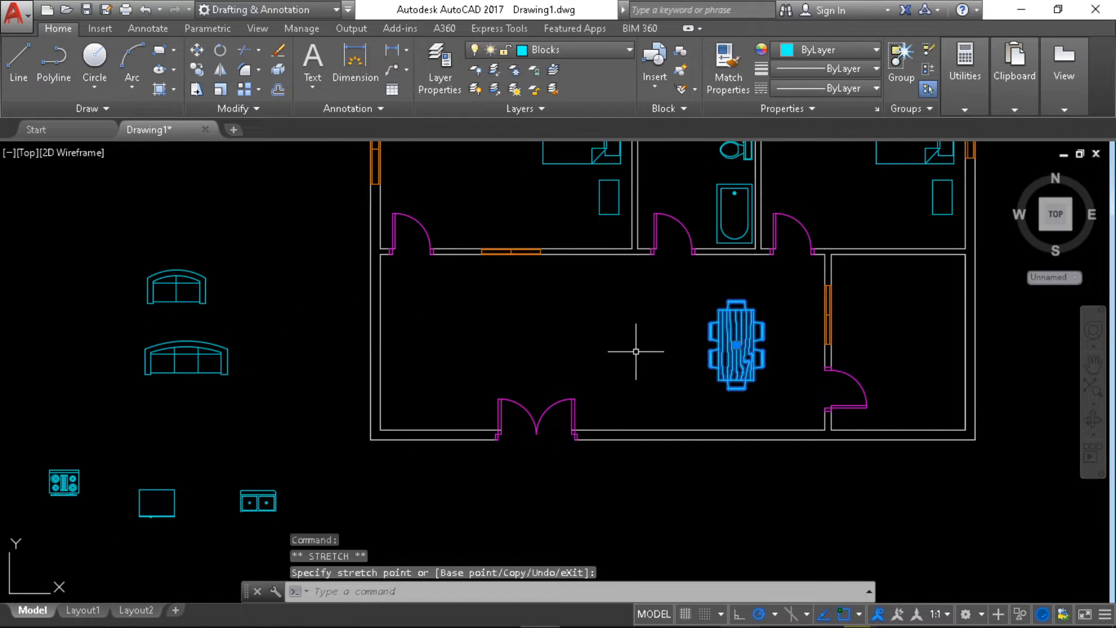
pyautogui.press('Escape')
# - Move the three-seat sofa into the large lower room, just below the window in its upper wall
pyautogui.click(216, 348)
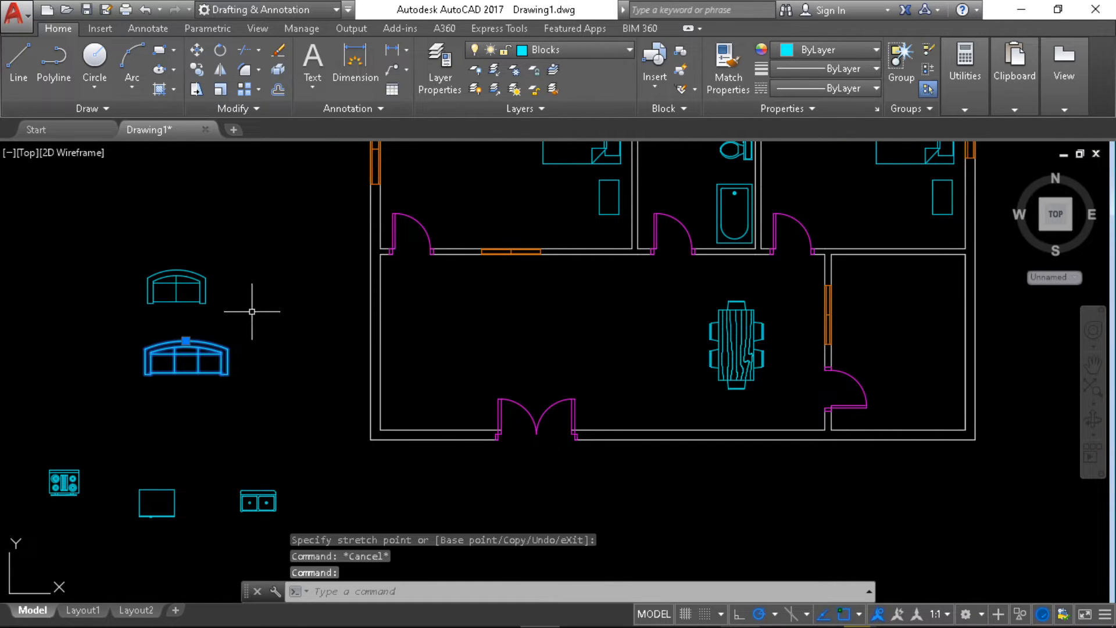
pyautogui.click(186, 340)
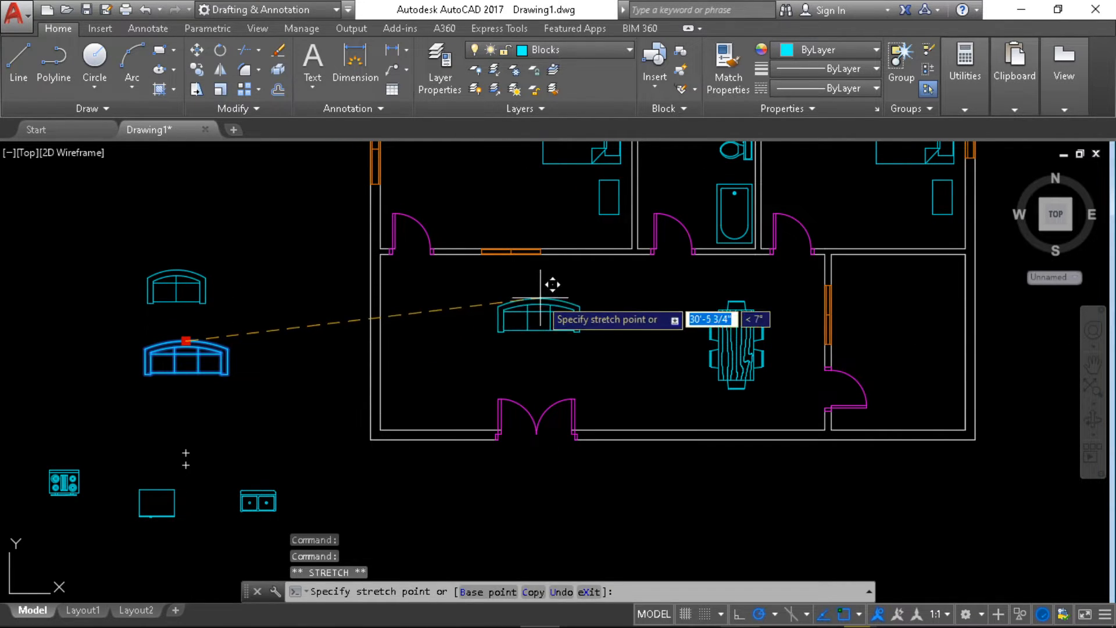
pyautogui.click(527, 284)
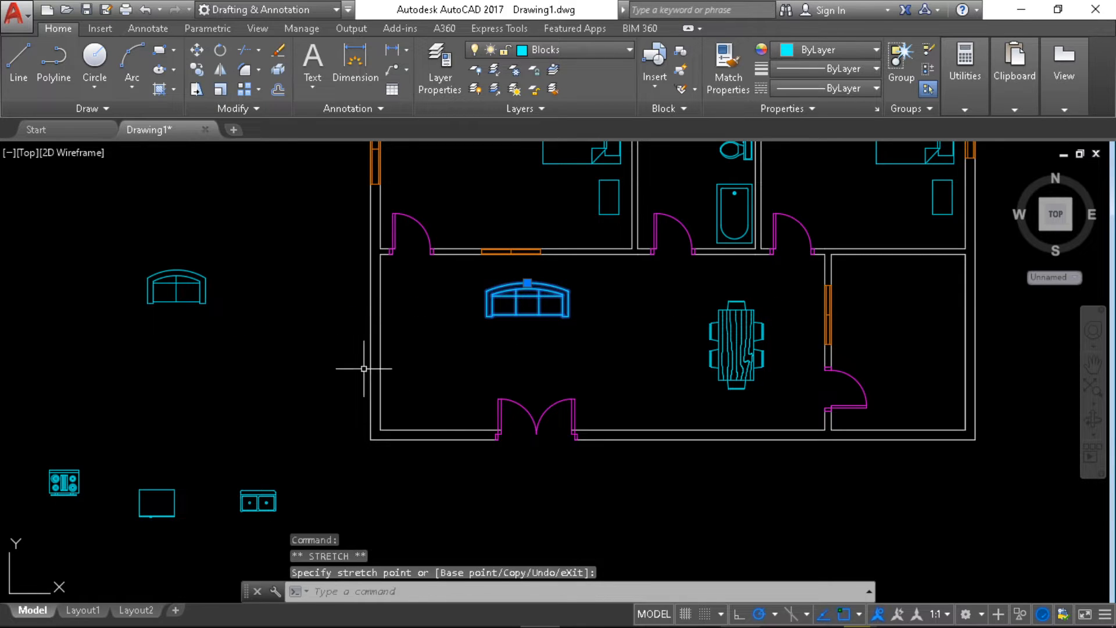
# - Copy the three-seat sofa from its lower-right corner to a spot below and right, between it and the dining table
pyautogui.click(199, 73)
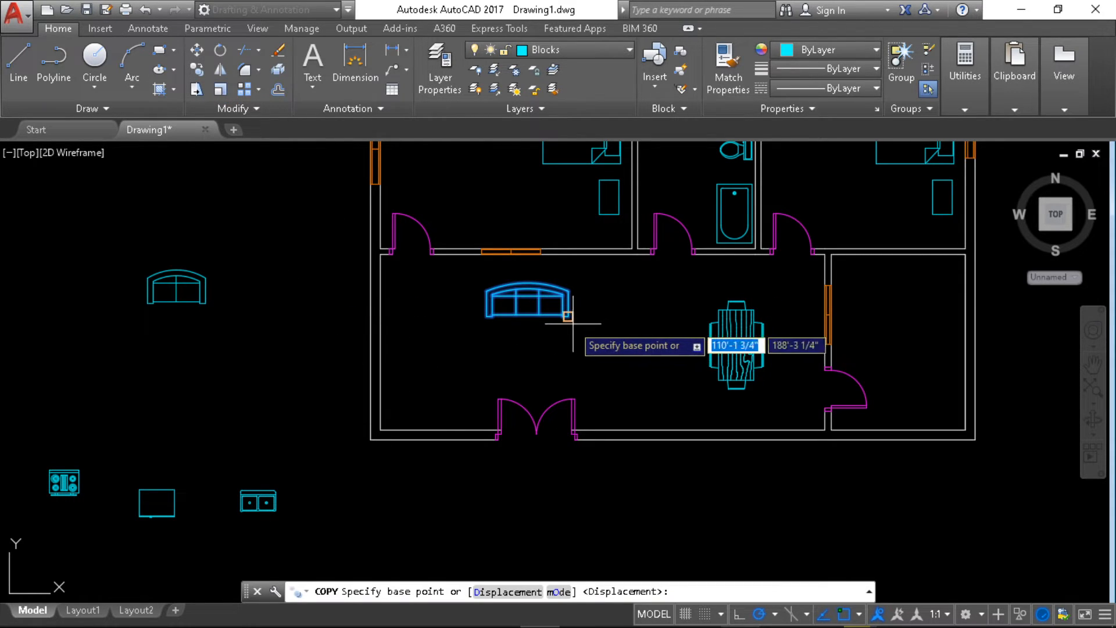
pyautogui.click(568, 317)
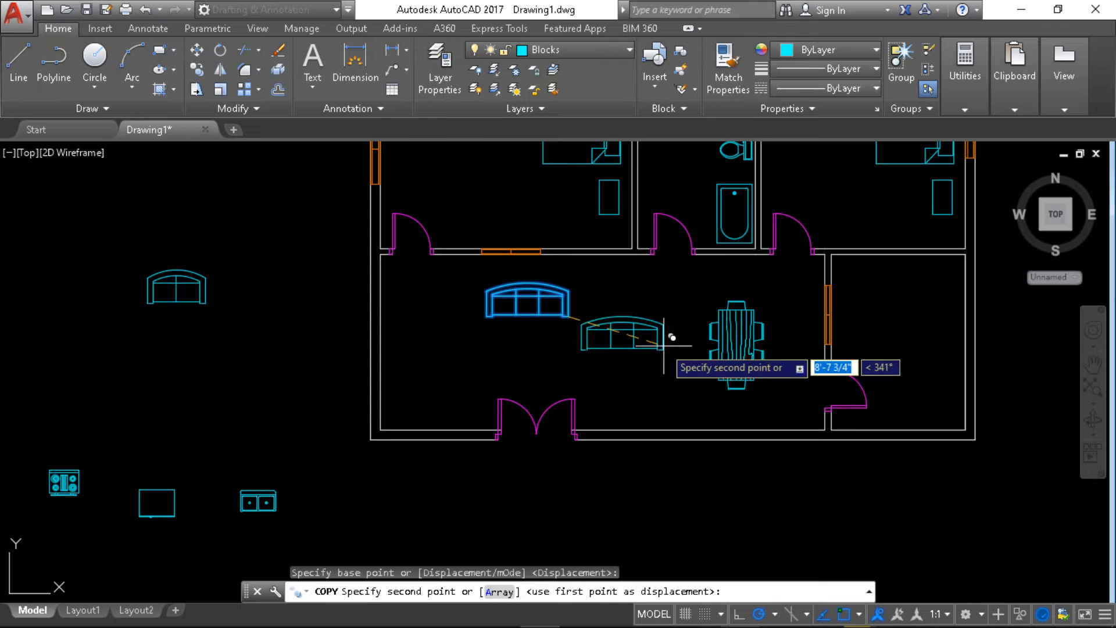
pyautogui.click(661, 355)
pyautogui.press('Escape')
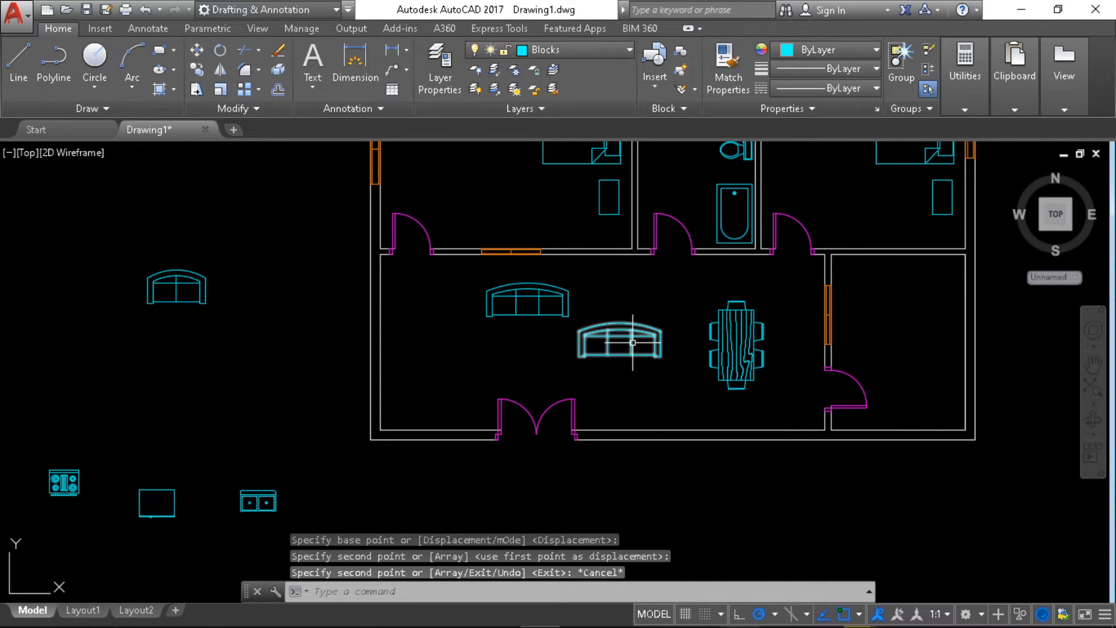
# - Rotate the copied sofa 270° about its lower-right corner so it stands upright in plan
pyautogui.click(632, 342)
pyautogui.click(221, 52)
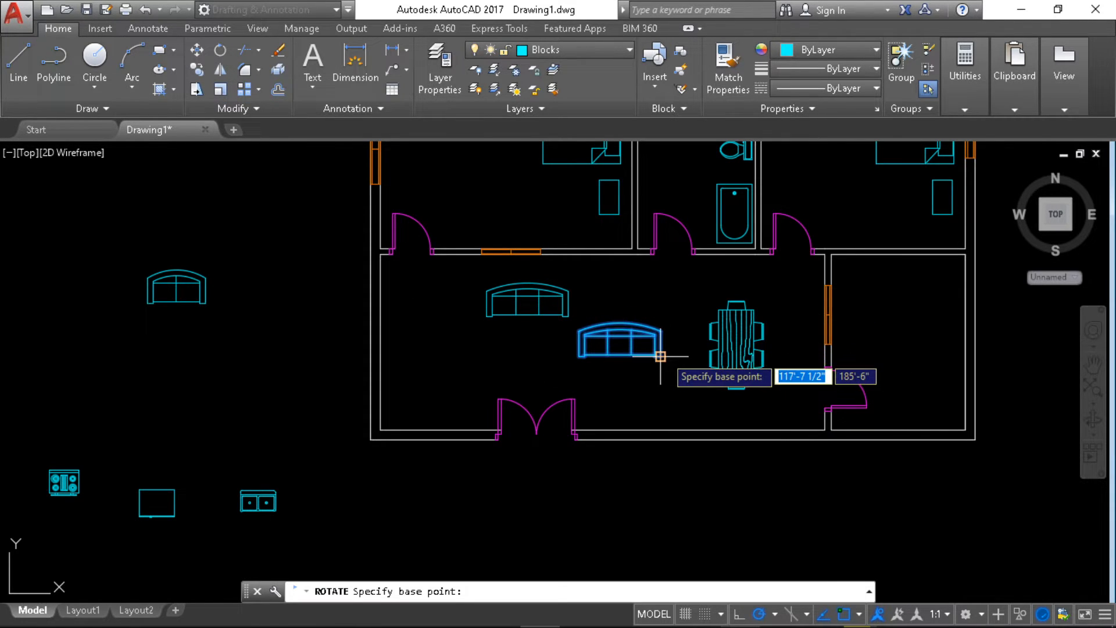
pyautogui.click(660, 356)
pyautogui.click(656, 379)
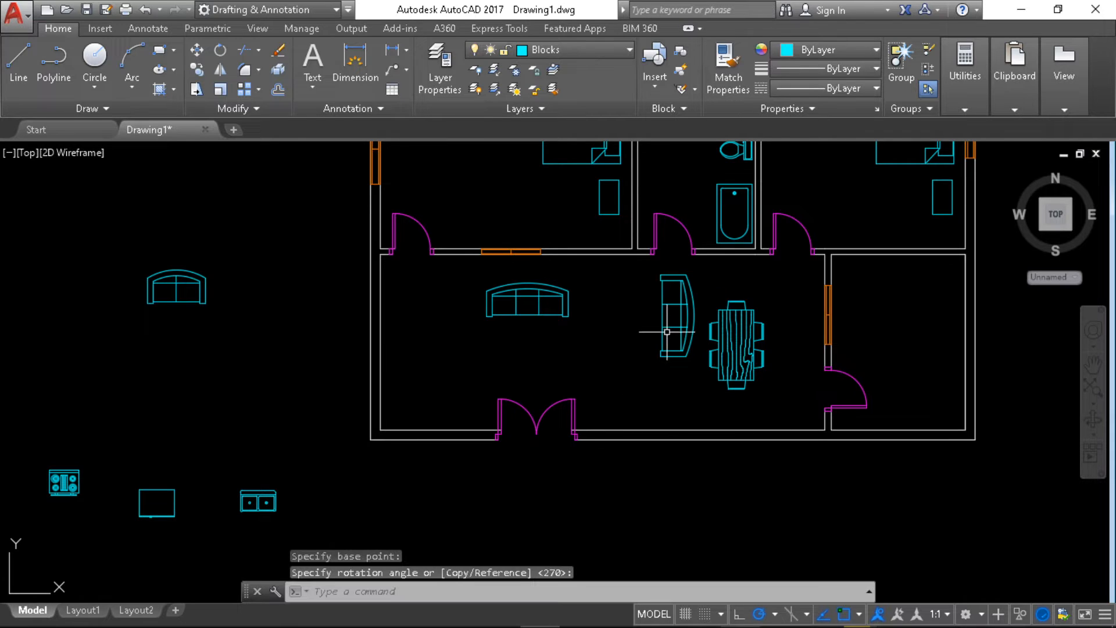
# - Move the upright sofa left, away from the dining table, to form an L-shaped seating group with the horizontal sofa
pyautogui.click(665, 327)
pyautogui.click(693, 315)
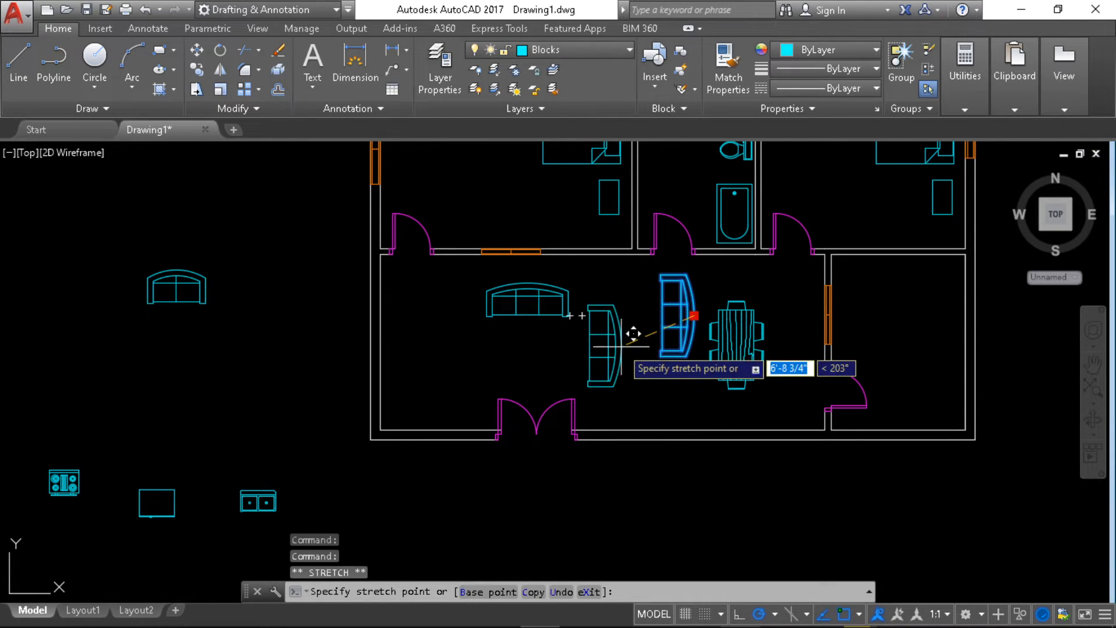
pyautogui.scroll(3, 618, 335)
pyautogui.scroll(-2, 613, 334)
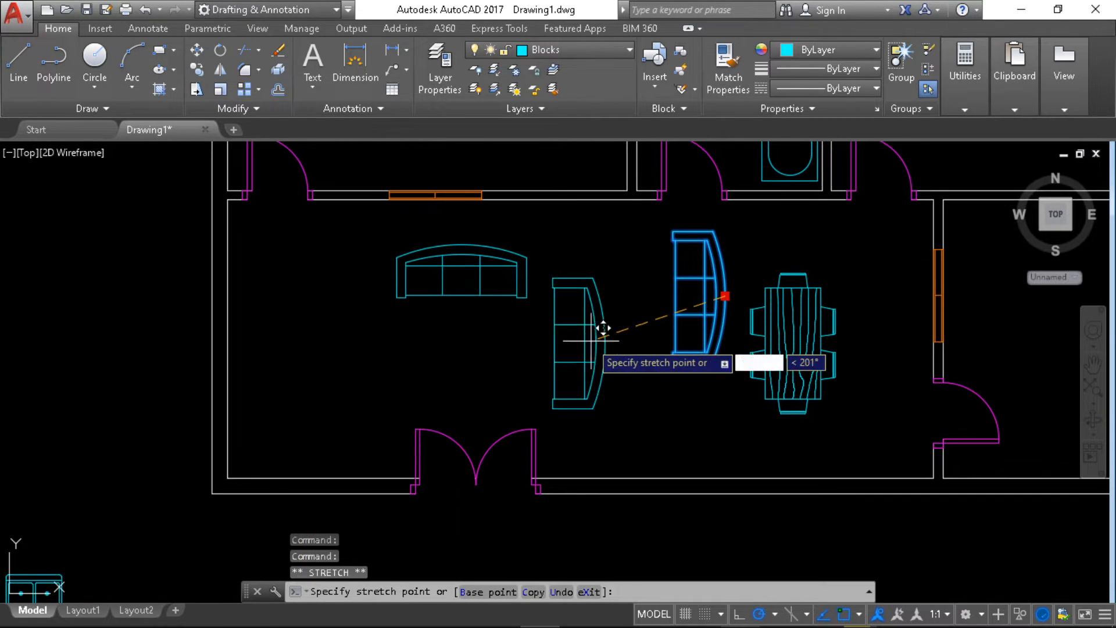
pyautogui.click(619, 351)
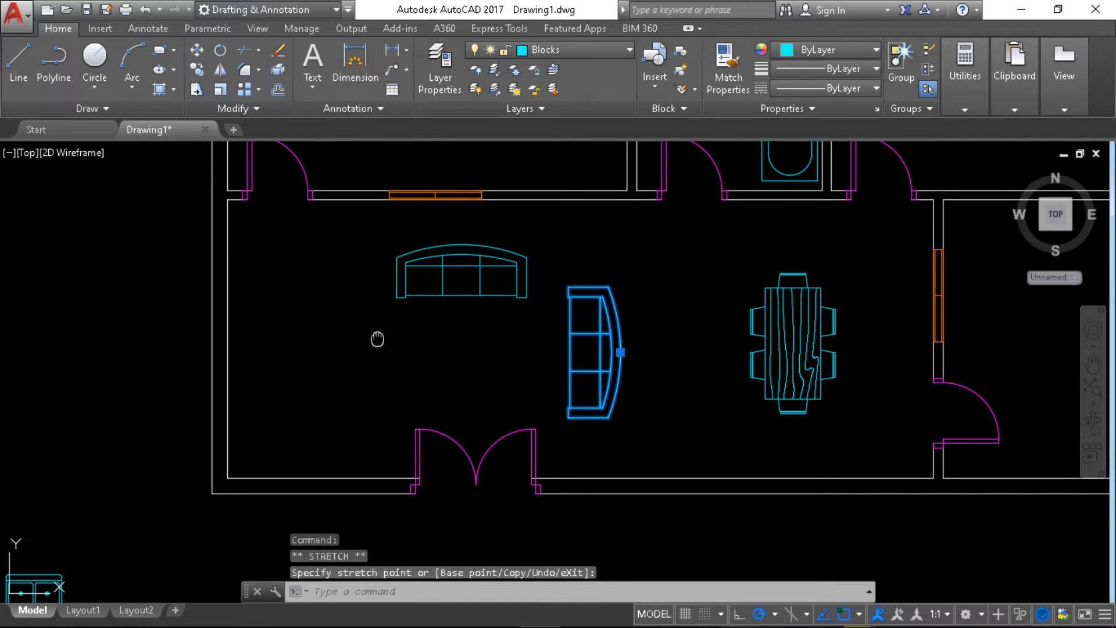
pyautogui.moveTo(377, 339); pyautogui.dragTo(384, 332, button='middle')
pyautogui.press('Escape')
pyautogui.click(365, 238)
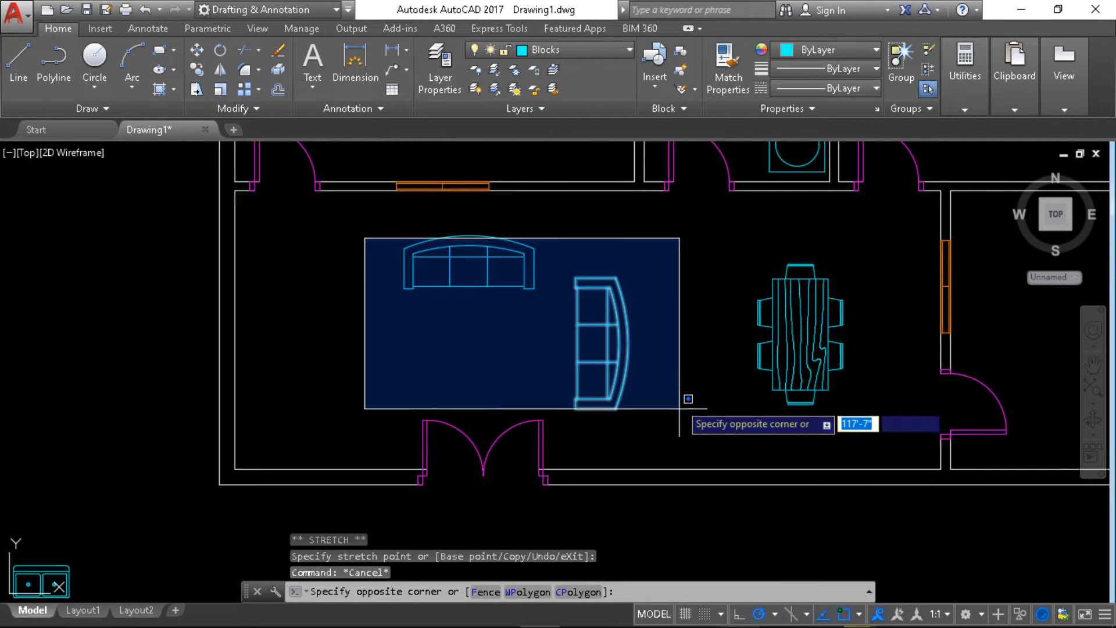
pyautogui.click(523, 356)
pyautogui.click(693, 426)
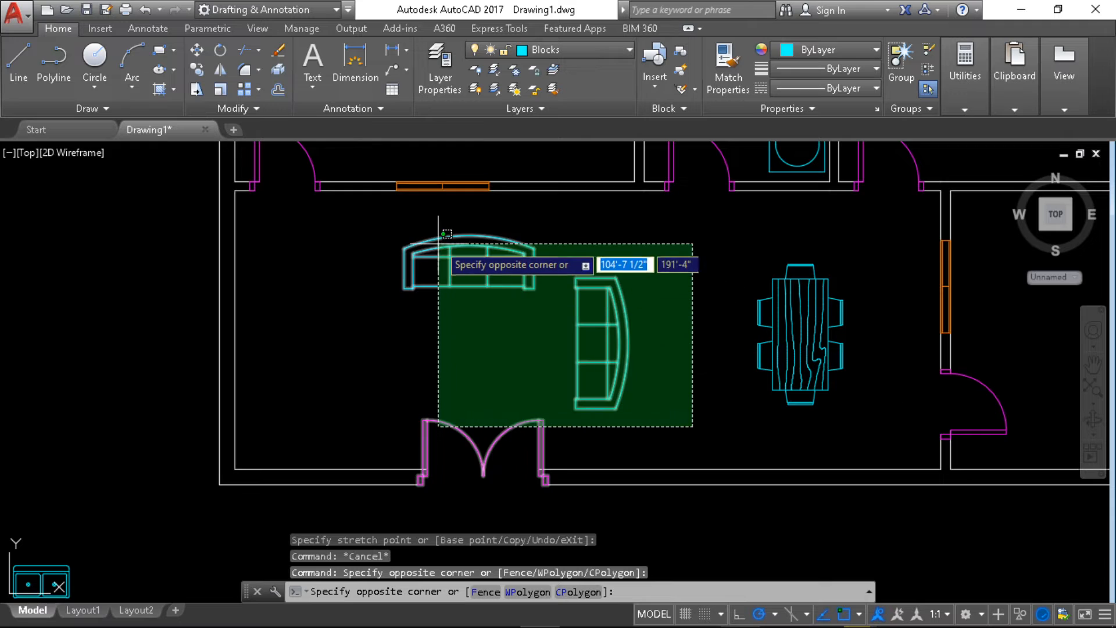
pyautogui.click(572, 265)
pyautogui.click(531, 273)
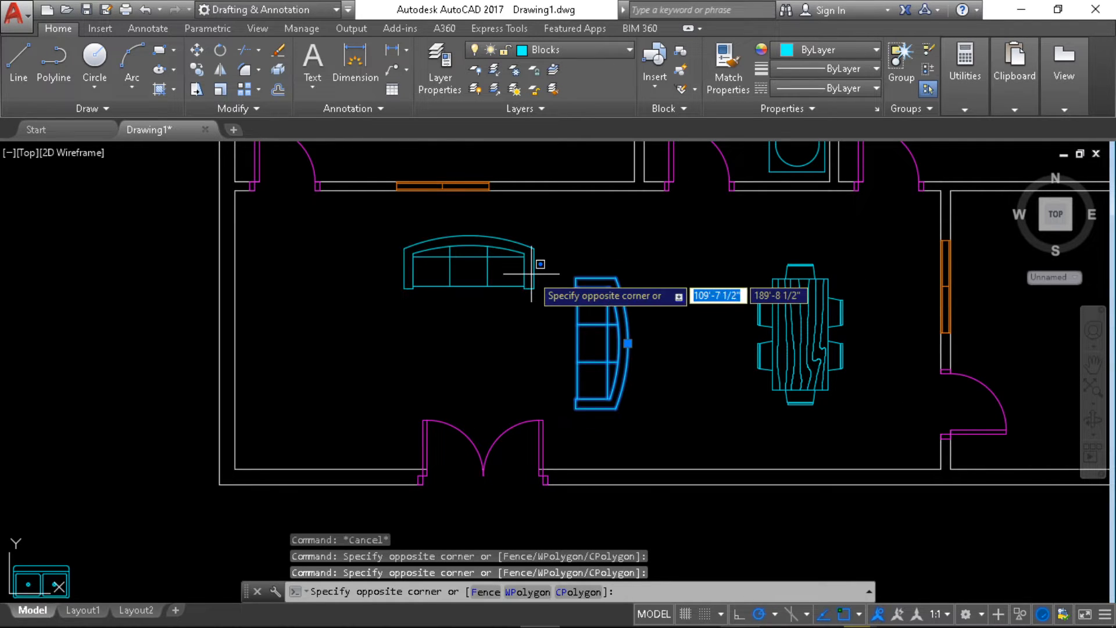
pyautogui.click(530, 273)
pyautogui.doubleClick(531, 273)
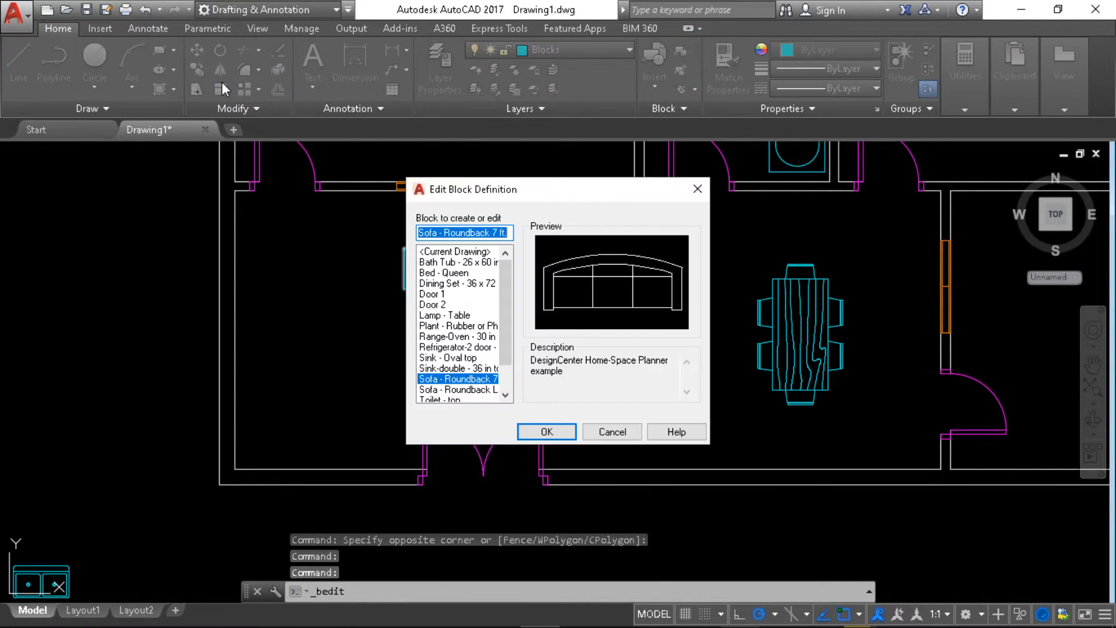
pyautogui.click(697, 189)
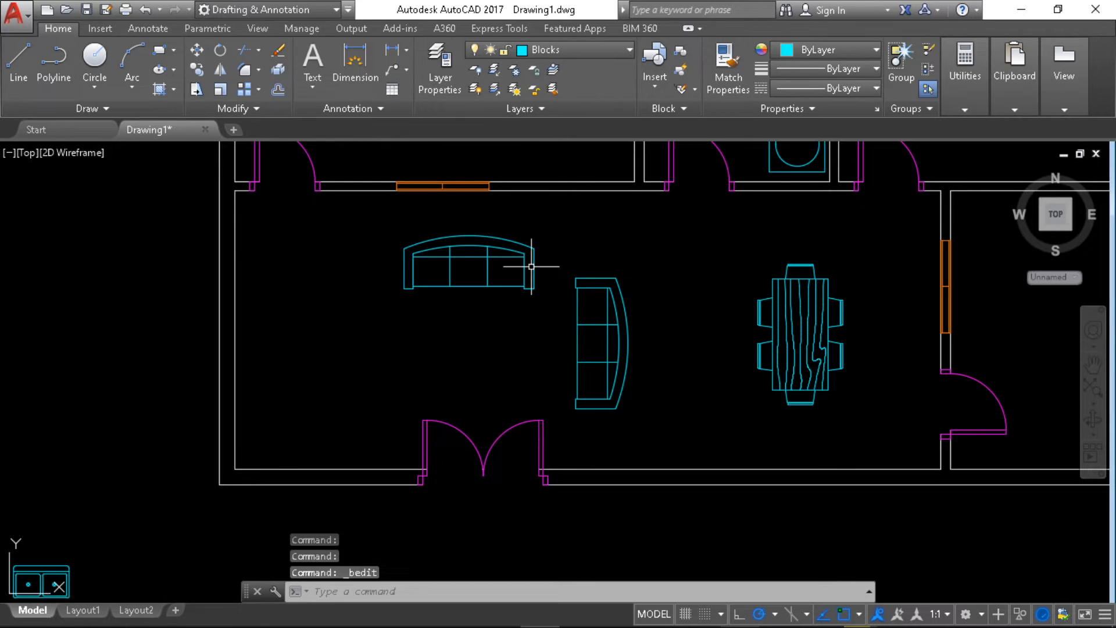
# - Try copying both sofas slightly up and to the right, and undo the copy
pyautogui.click(699, 373)
pyautogui.click(459, 273)
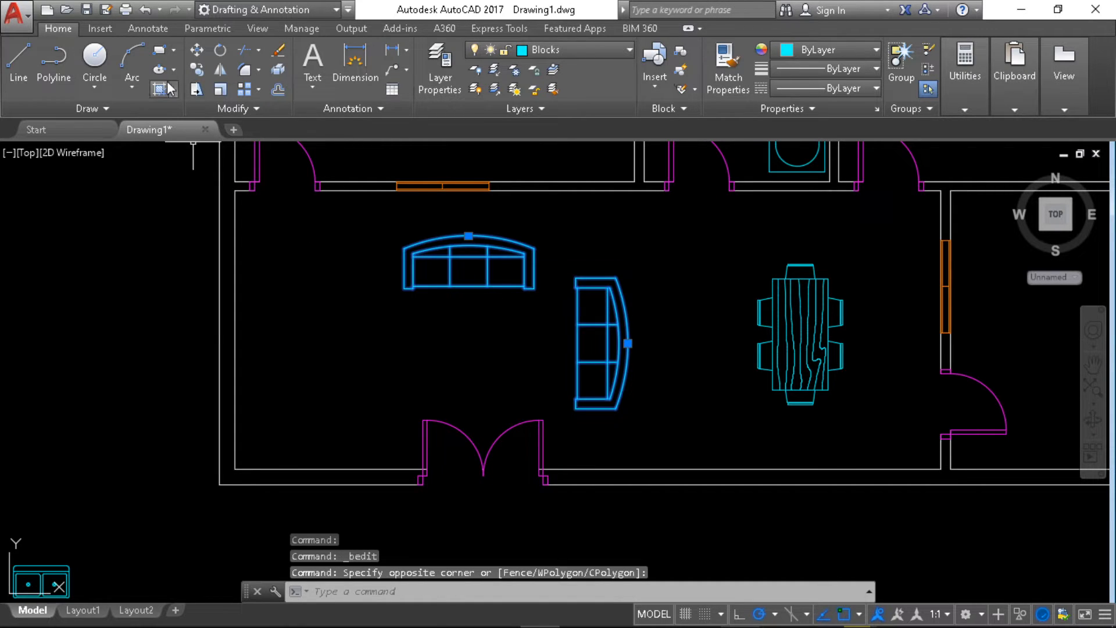
pyautogui.click(196, 69)
pyautogui.click(317, 333)
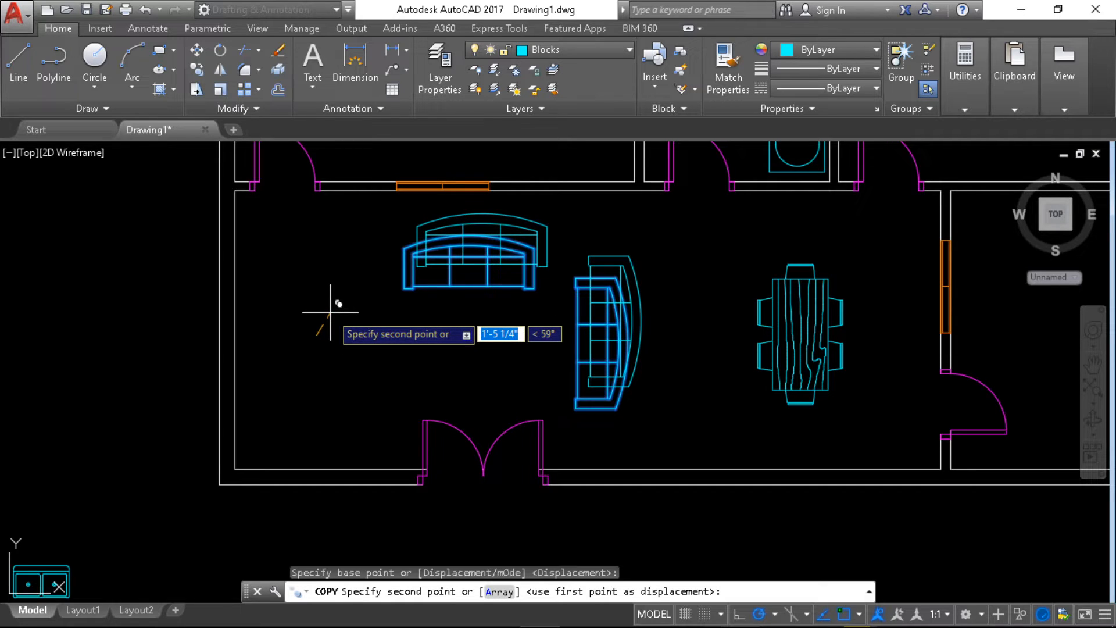
pyautogui.click(330, 312)
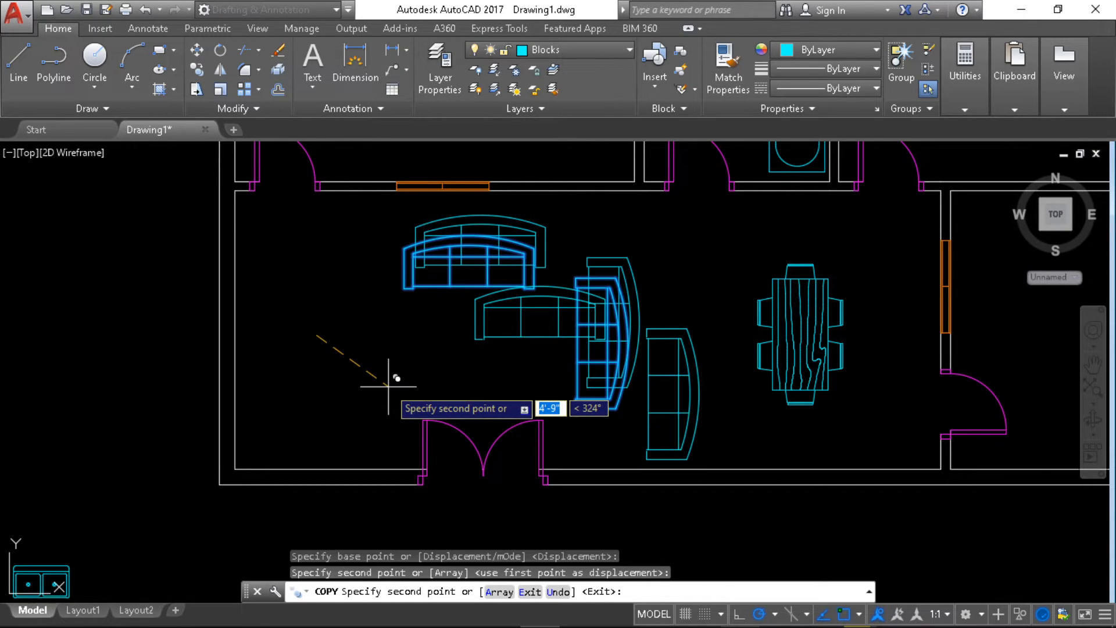
pyautogui.press('Escape')
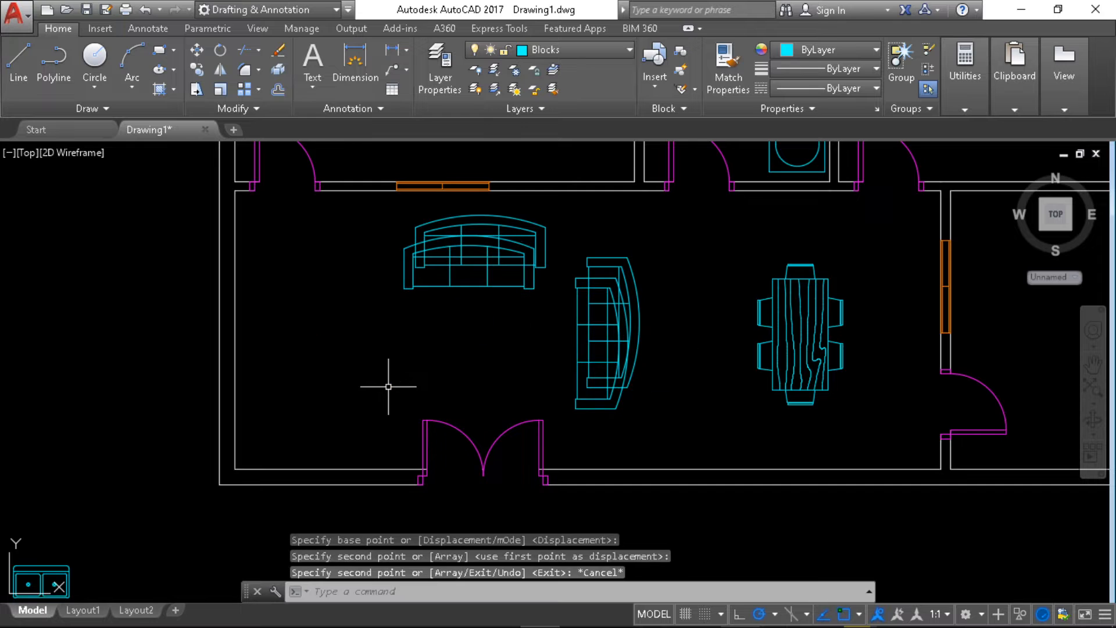
pyautogui.hotkey('ctrl', 'z')
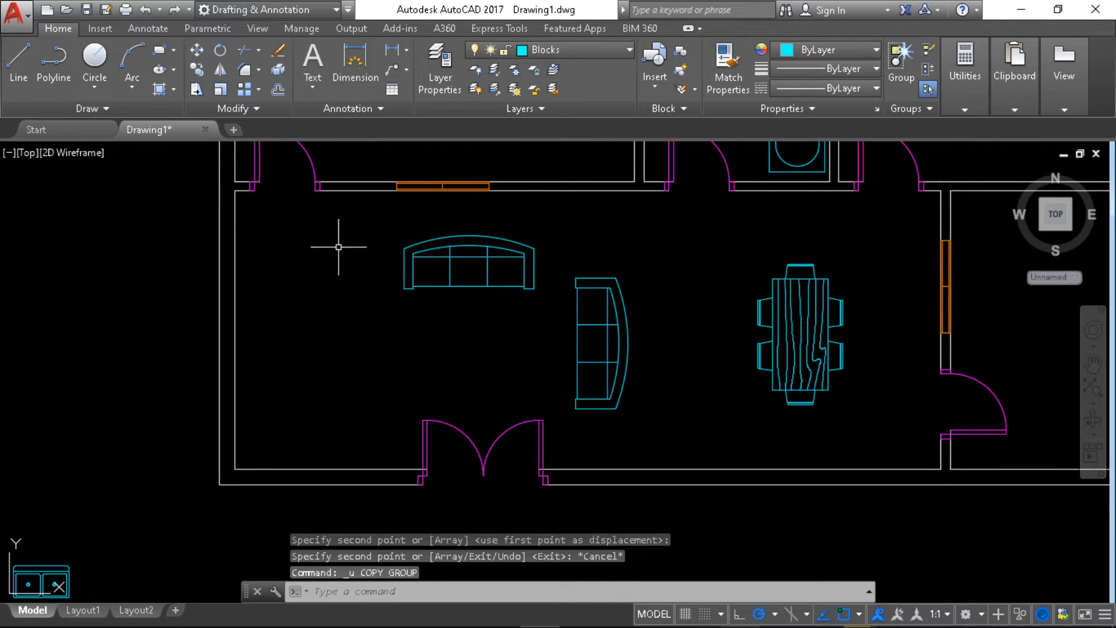
# - Move both sofas together slightly up and to the right, closer to the living area's upper wall
pyautogui.click(403, 219)
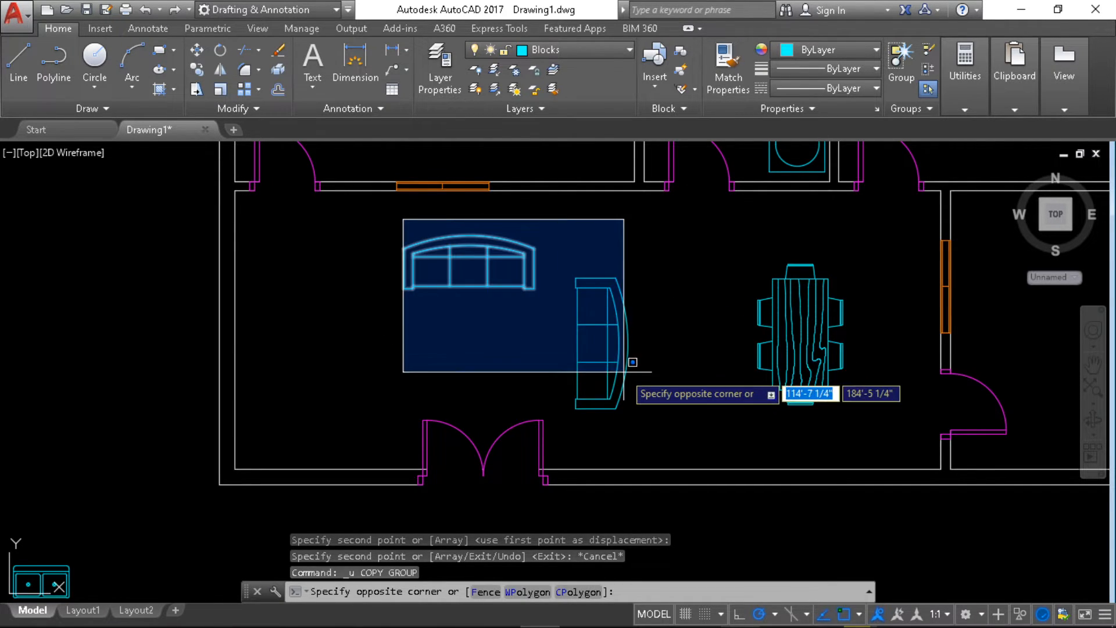
pyautogui.click(645, 415)
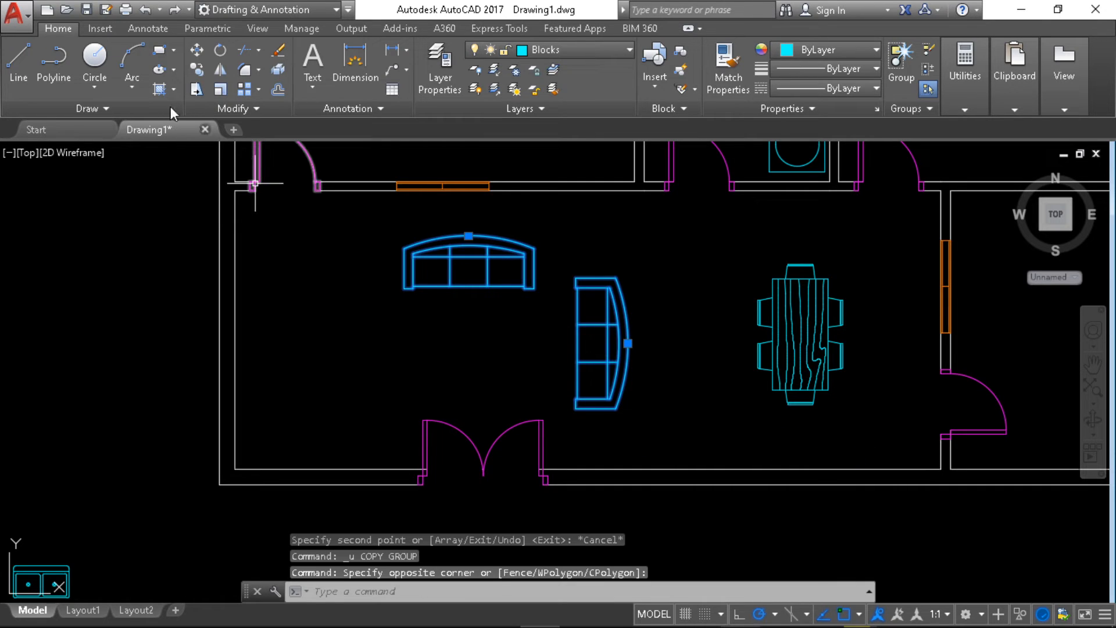
pyautogui.click(197, 54)
pyautogui.click(365, 348)
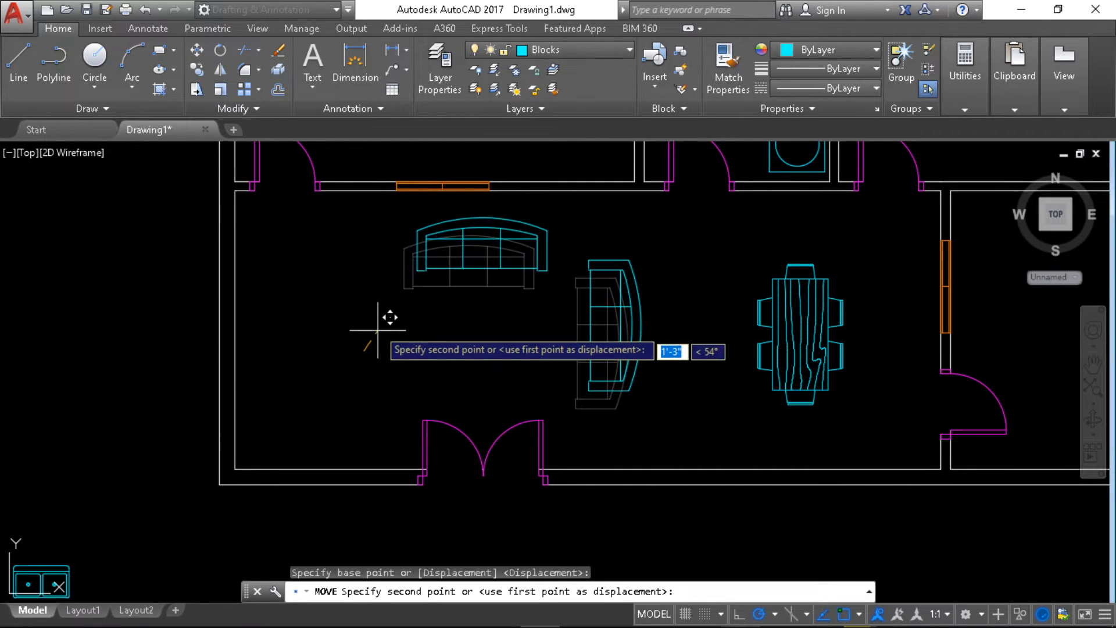
pyautogui.click(372, 326)
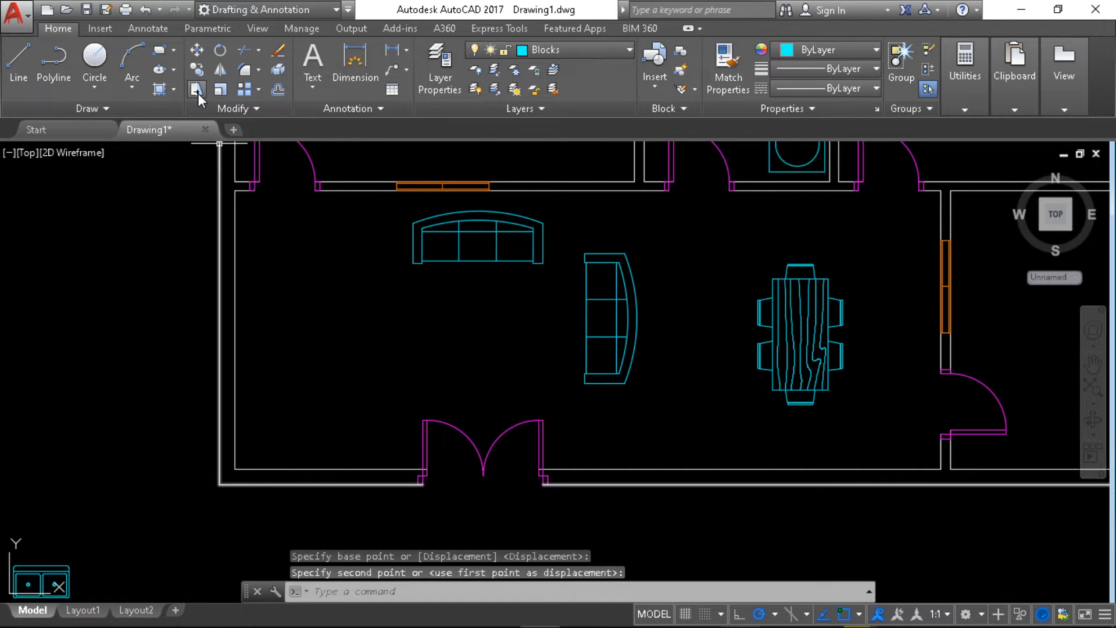
# - Draw an upright rectangle as a coffee table below the horizontal sofa and left of the upright sofa
pyautogui.click(162, 88)
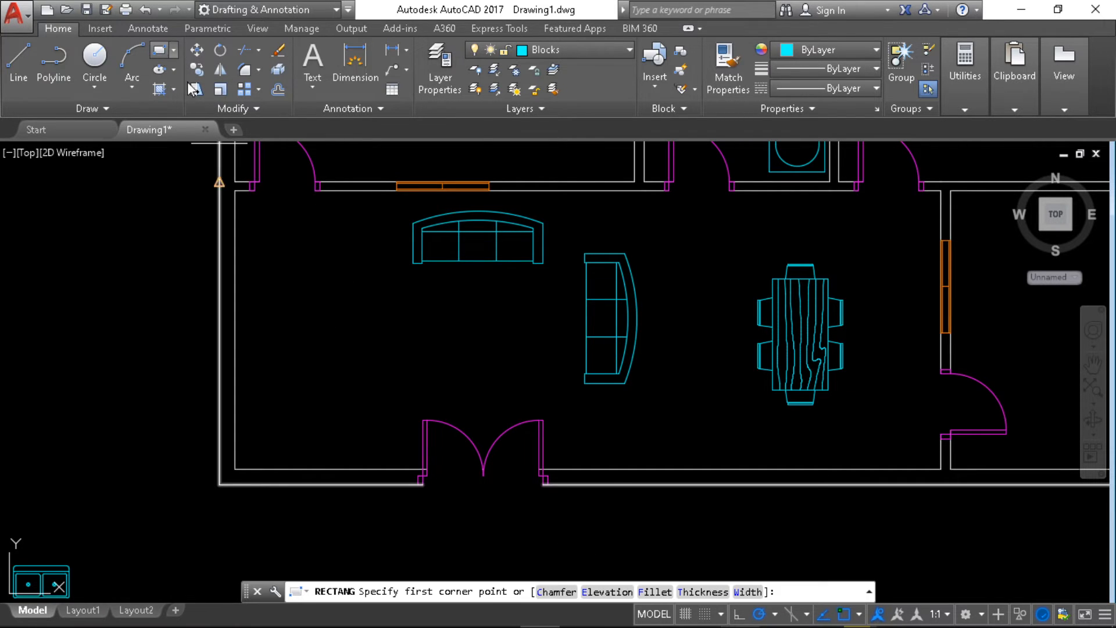
pyautogui.click(477, 292)
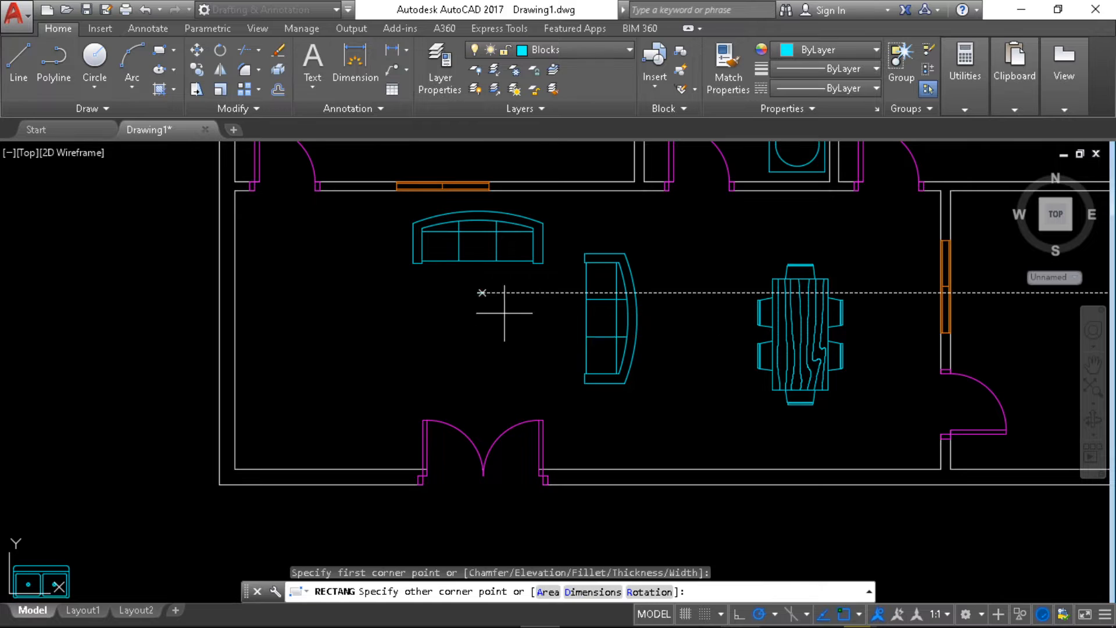
pyautogui.click(541, 366)
# - Delete the unused two-seat sofa lying outside the floor plan
pyautogui.scroll(-5, 519, 385)
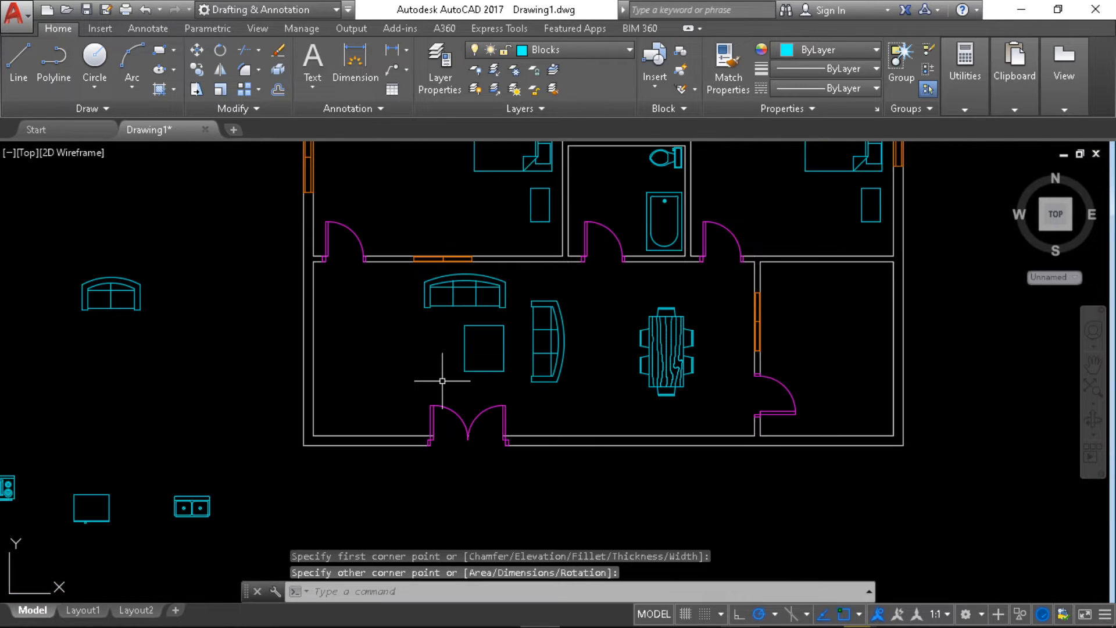
pyautogui.click(388, 301)
pyautogui.click(315, 347)
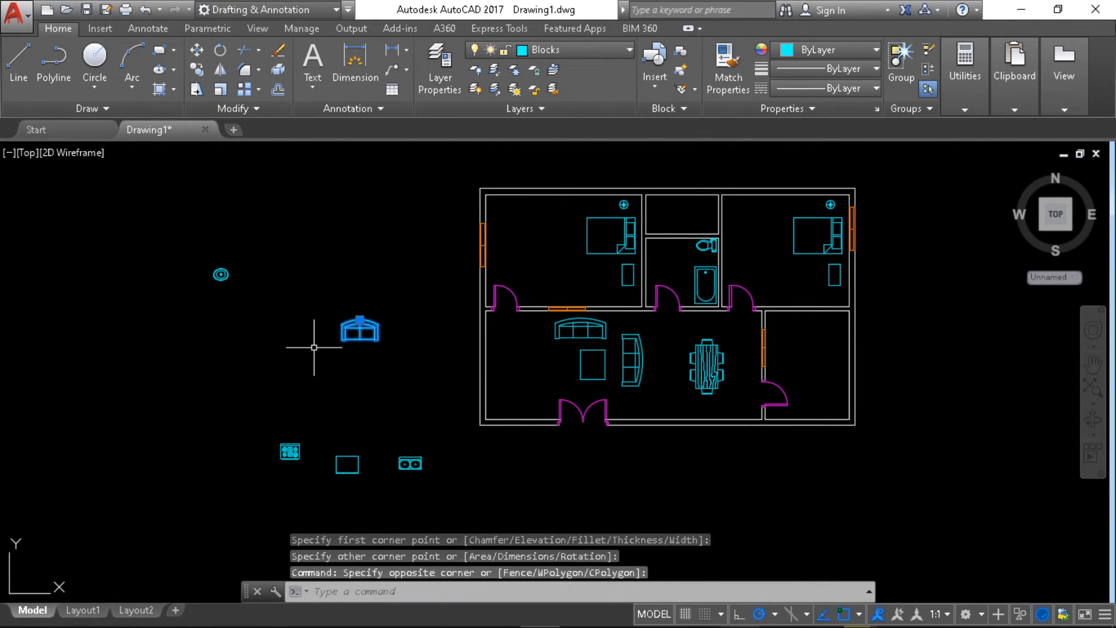
pyautogui.press('Delete')
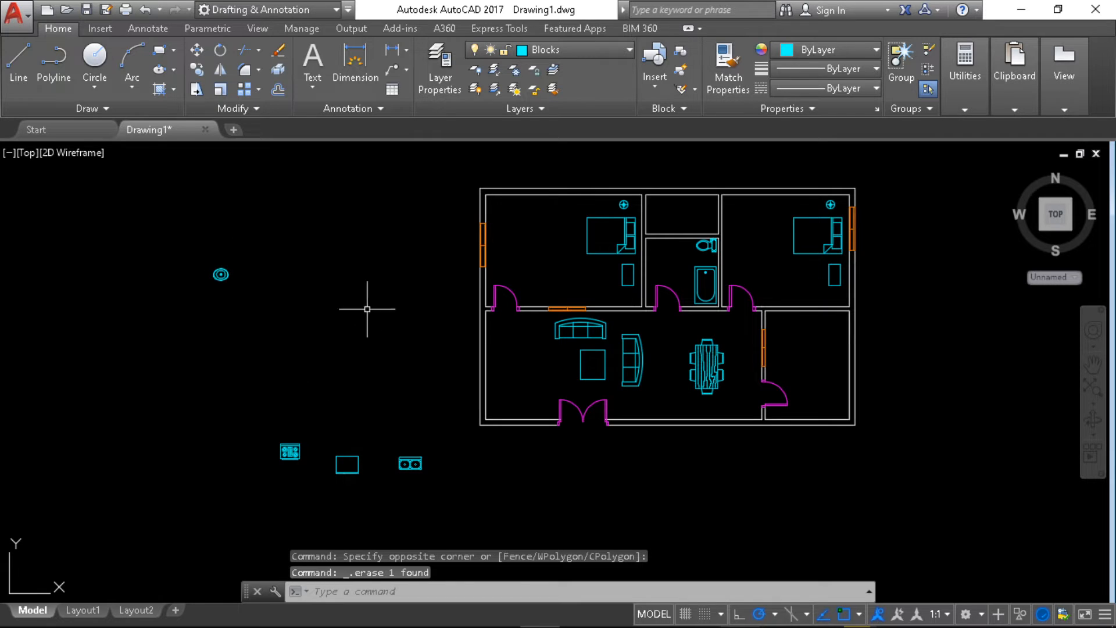
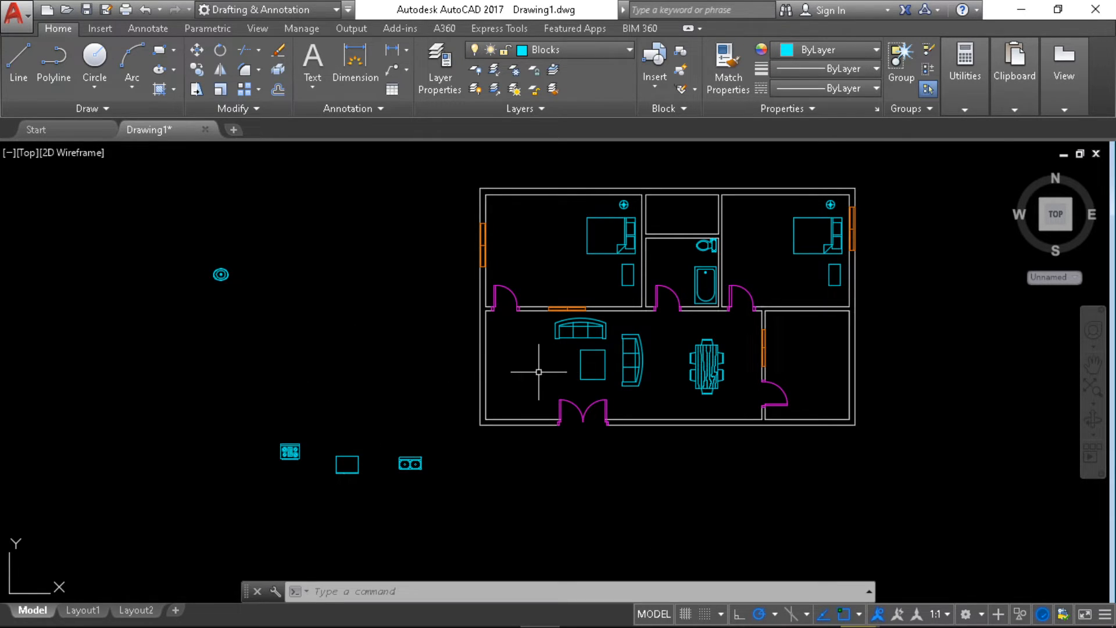
# - Draw a narrow upright rectangle against the living area's left wall, facing the coffee table
pyautogui.moveTo(539, 372); pyautogui.dragTo(508, 398, button='middle')
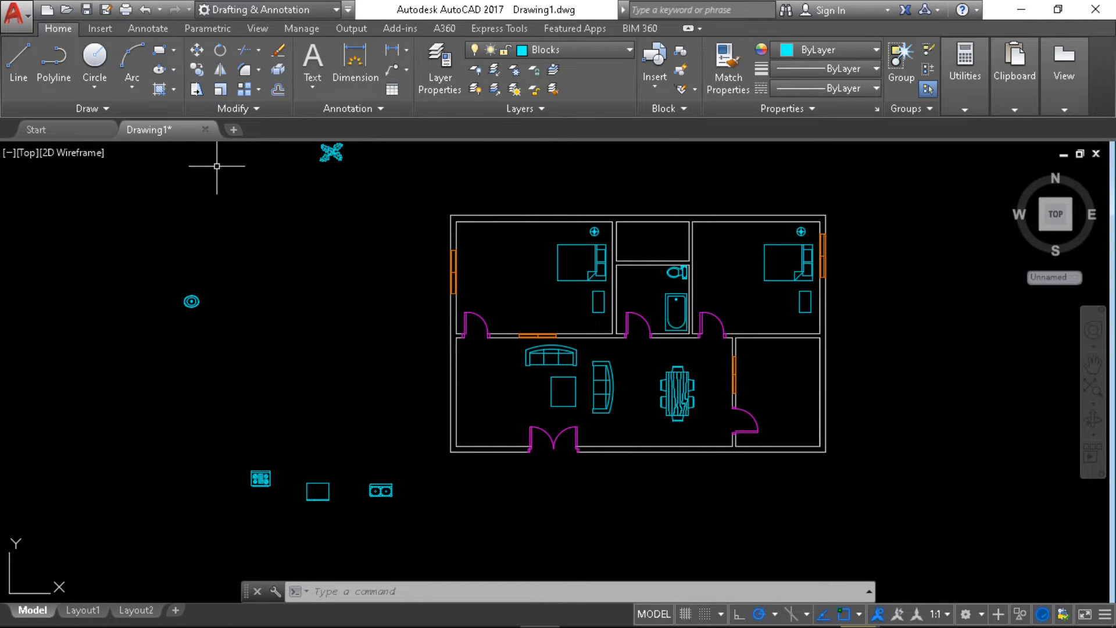
pyautogui.click(165, 48)
pyautogui.scroll(2, 507, 396)
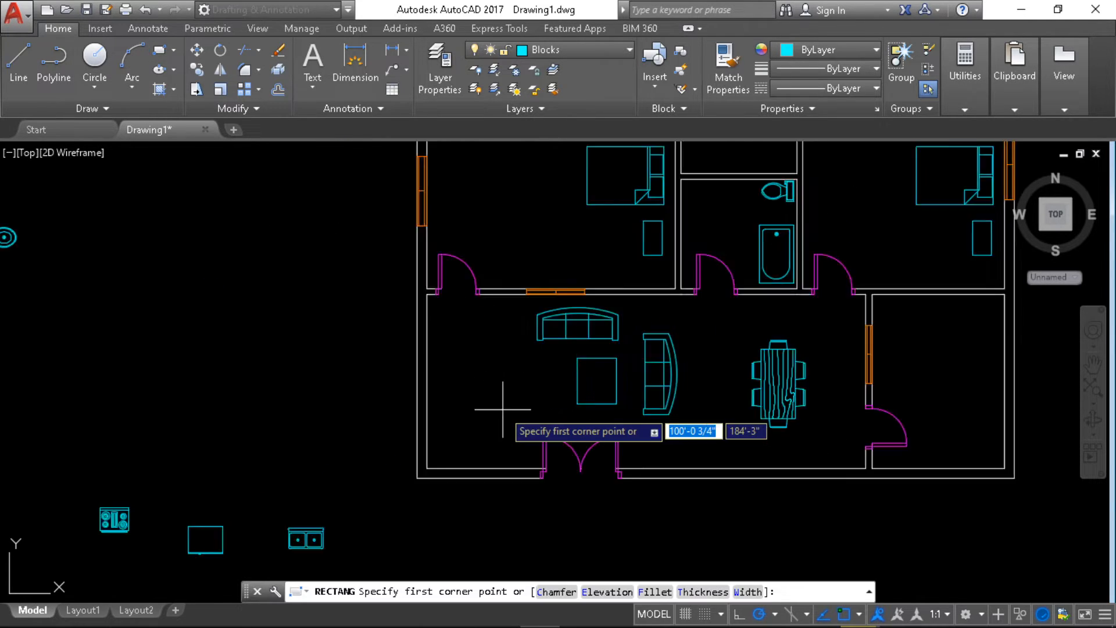
pyautogui.scroll(2, 459, 404)
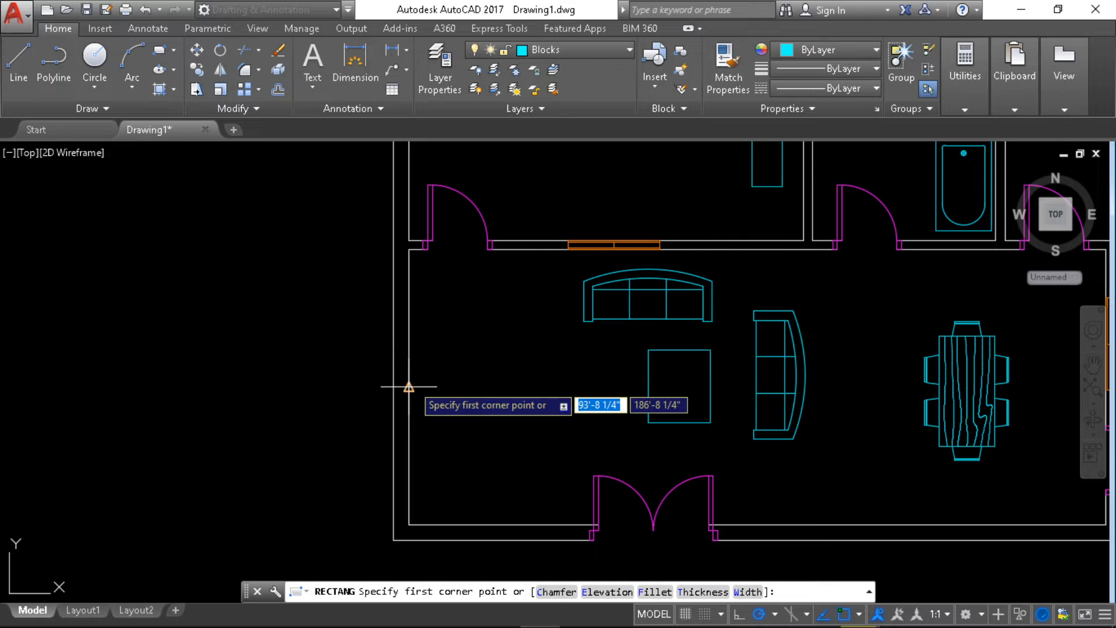
pyautogui.click(409, 341)
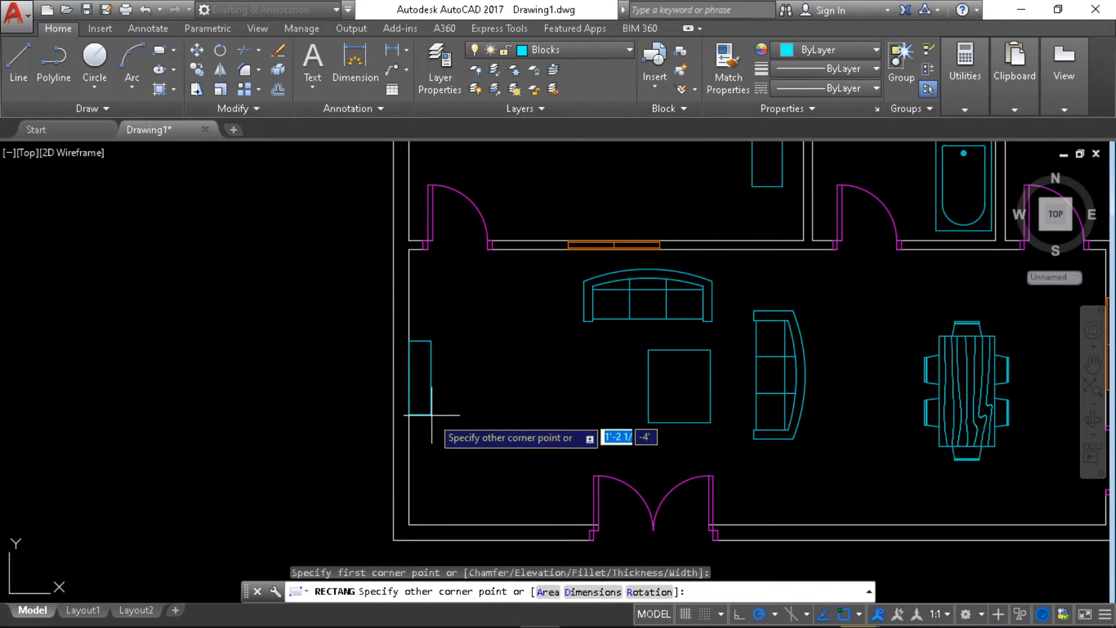
pyautogui.click(429, 462)
# - Move the plant block from outside the floor plan into the living area's lower-left corner
pyautogui.scroll(-2, 681, 390)
pyautogui.moveTo(684, 392); pyautogui.dragTo(506, 367, button='middle')
pyautogui.moveTo(604, 335); pyautogui.dragTo(548, 362, button='middle')
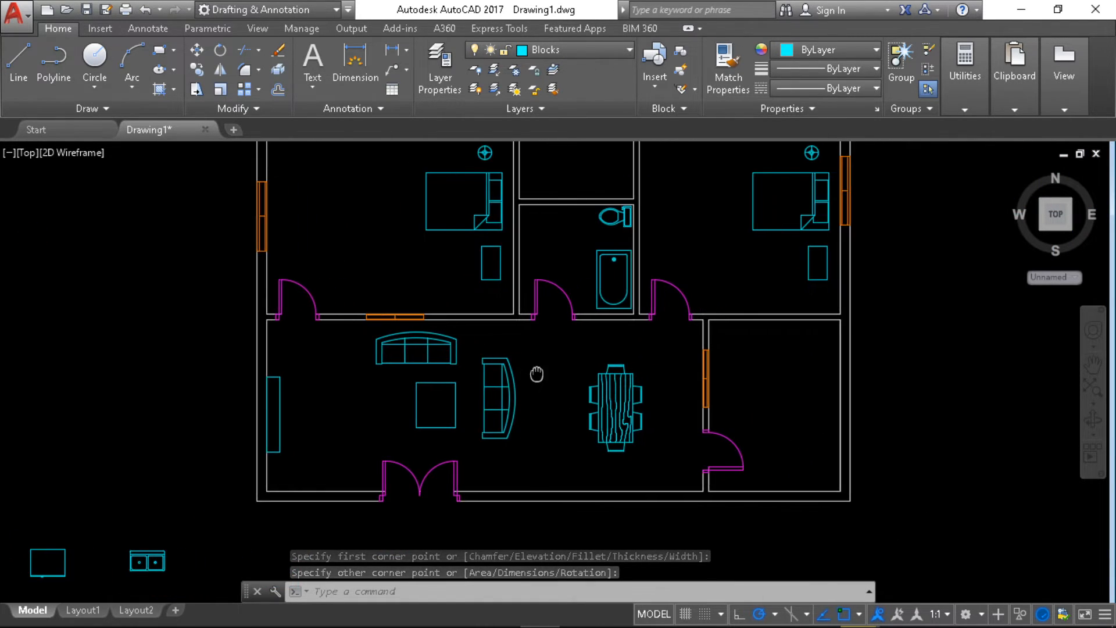
pyautogui.scroll(-2, 548, 363)
pyautogui.moveTo(257, 143); pyautogui.dragTo(335, 209, button='middle')
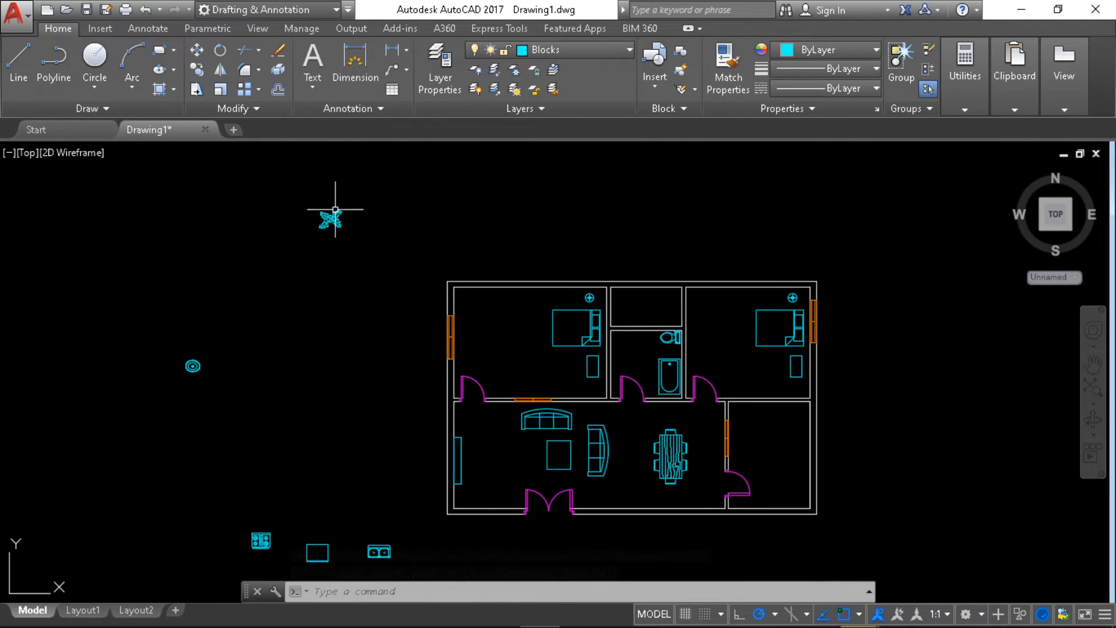
pyautogui.click(332, 226)
pyautogui.moveTo(374, 287); pyautogui.dragTo(359, 211, button='middle')
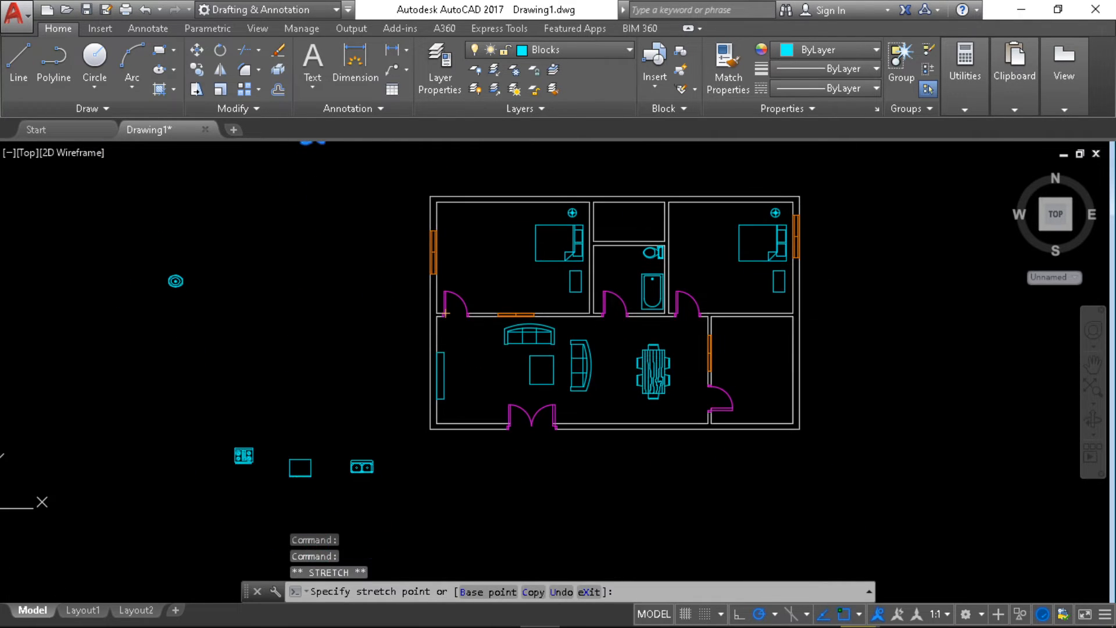
pyautogui.scroll(6, 455, 393)
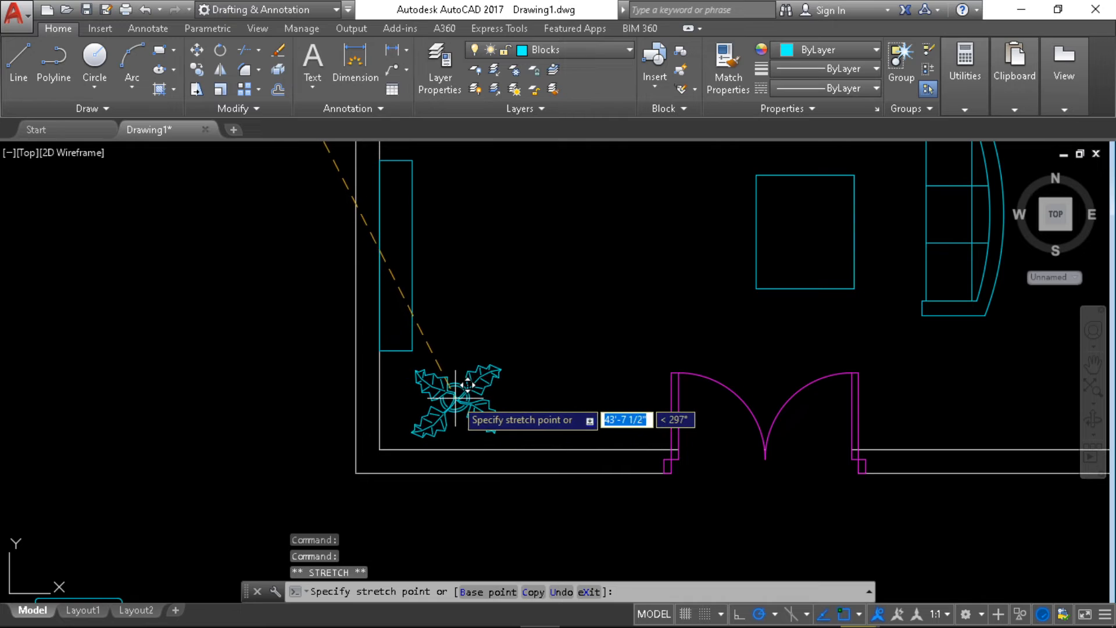
pyautogui.click(459, 400)
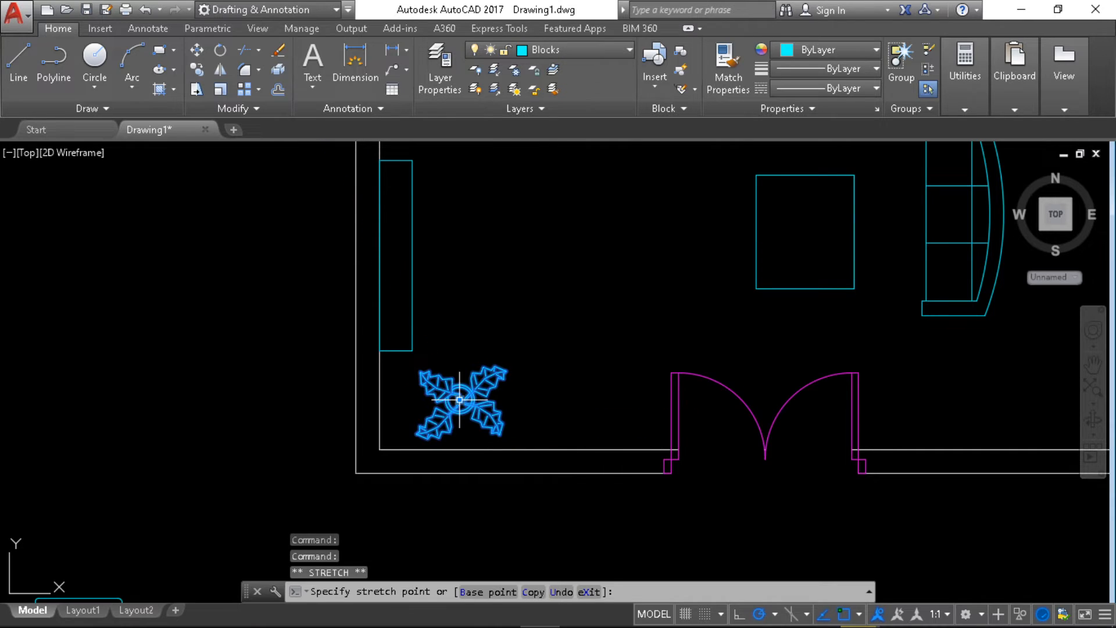
# - Copy the living area's plant into the upper-left corner of both bedrooms
pyautogui.click(197, 74)
pyautogui.click(459, 400)
pyautogui.scroll(-4, 462, 250)
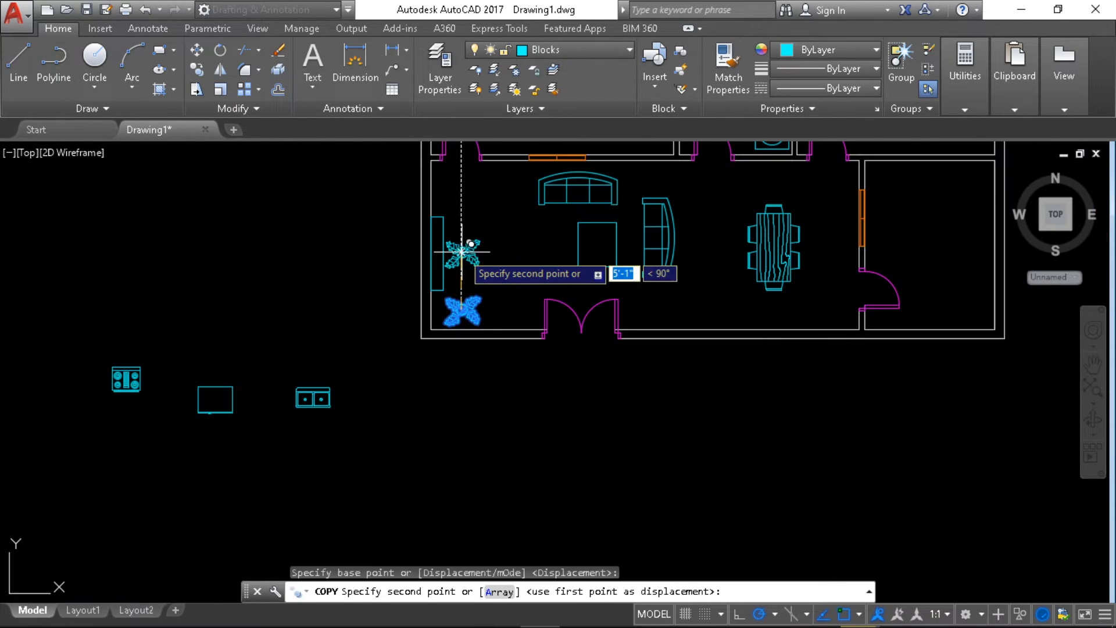
pyautogui.moveTo(462, 251); pyautogui.dragTo(463, 465, button='middle')
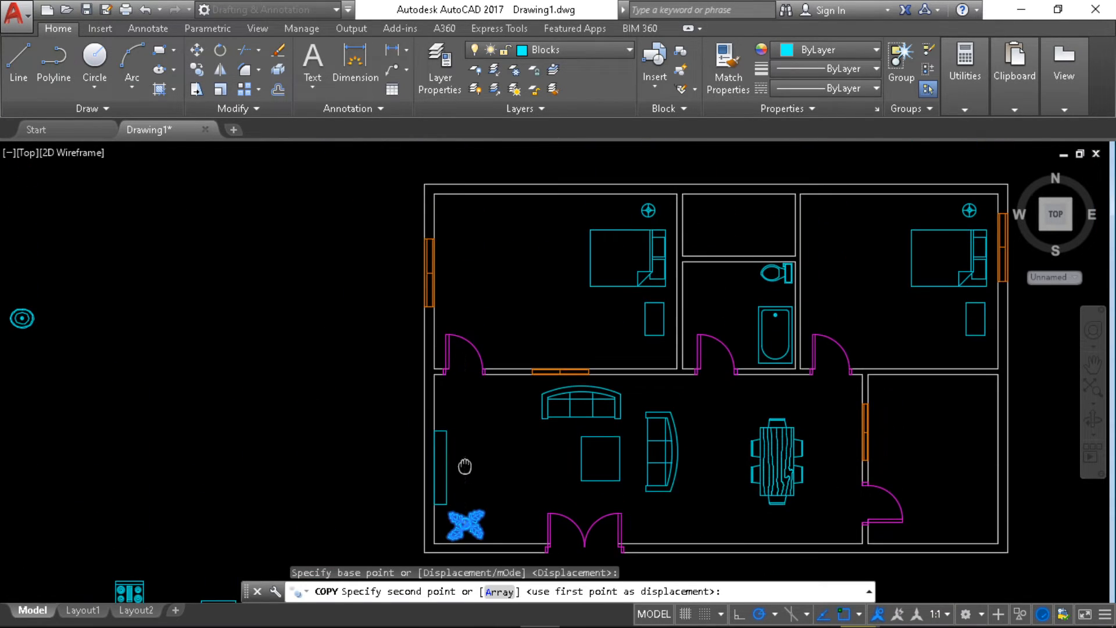
pyautogui.click(465, 222)
pyautogui.moveTo(848, 249); pyautogui.dragTo(705, 260, button='middle')
pyautogui.scroll(2, 691, 238)
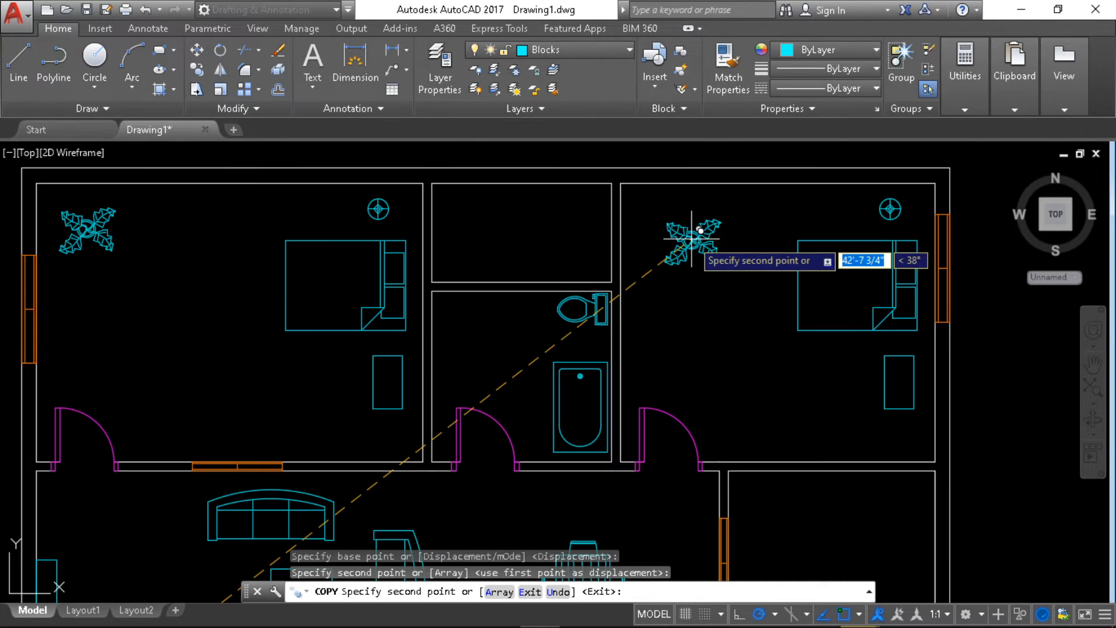
pyautogui.click(671, 207)
pyautogui.scroll(-3, 470, 351)
pyautogui.moveTo(307, 420); pyautogui.dragTo(386, 329, button='middle')
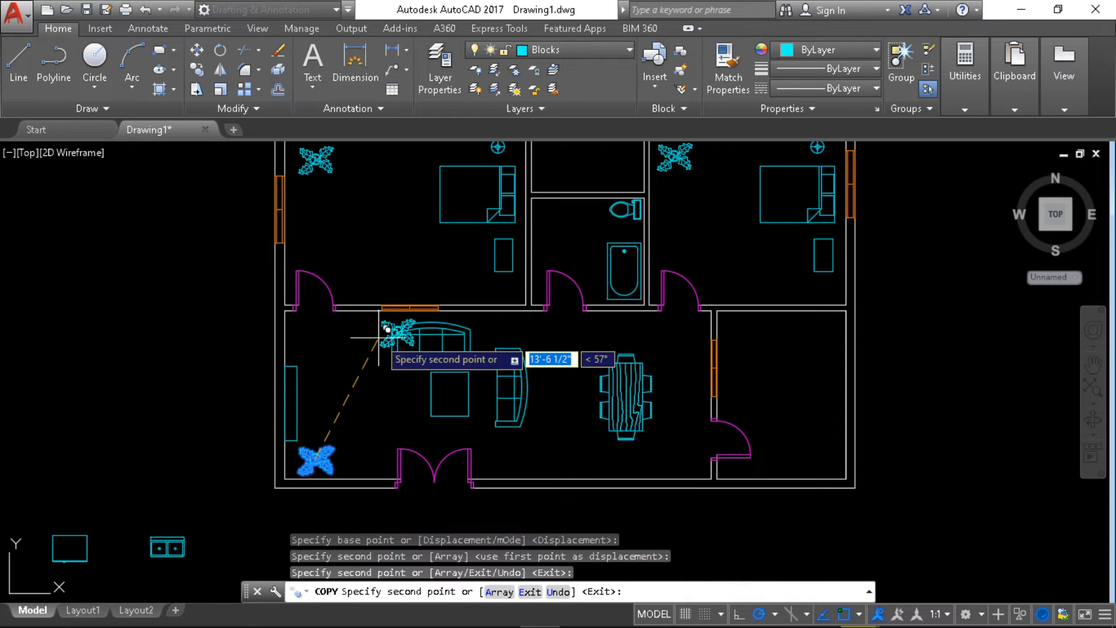
pyautogui.press('Escape')
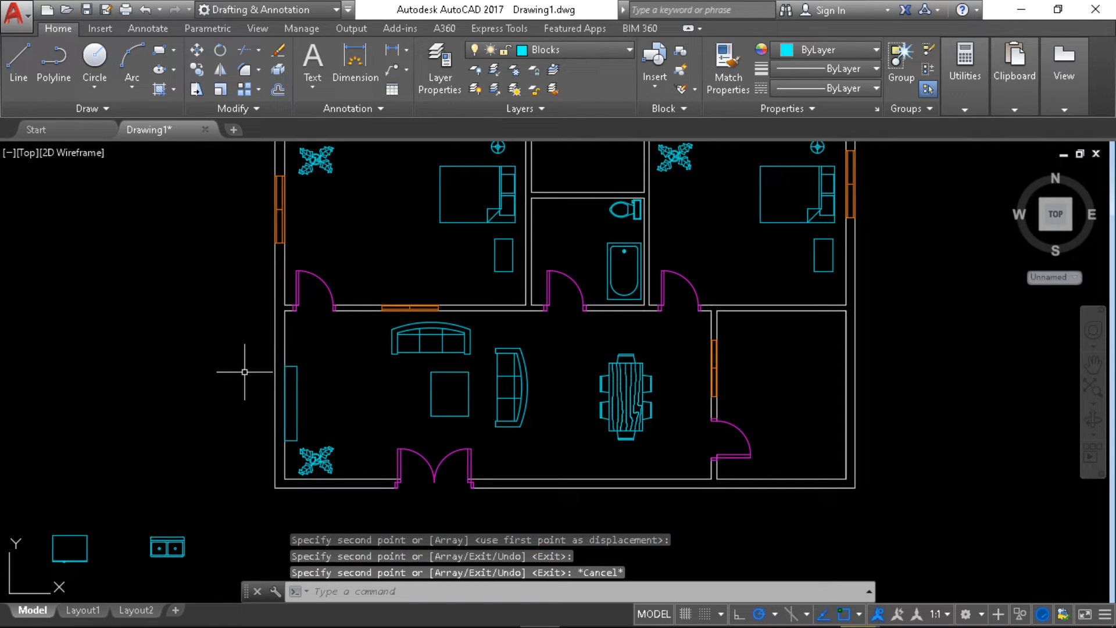
# - Move the coffee table slightly to the left, centring it below the horizontal sofa
pyautogui.click(431, 392)
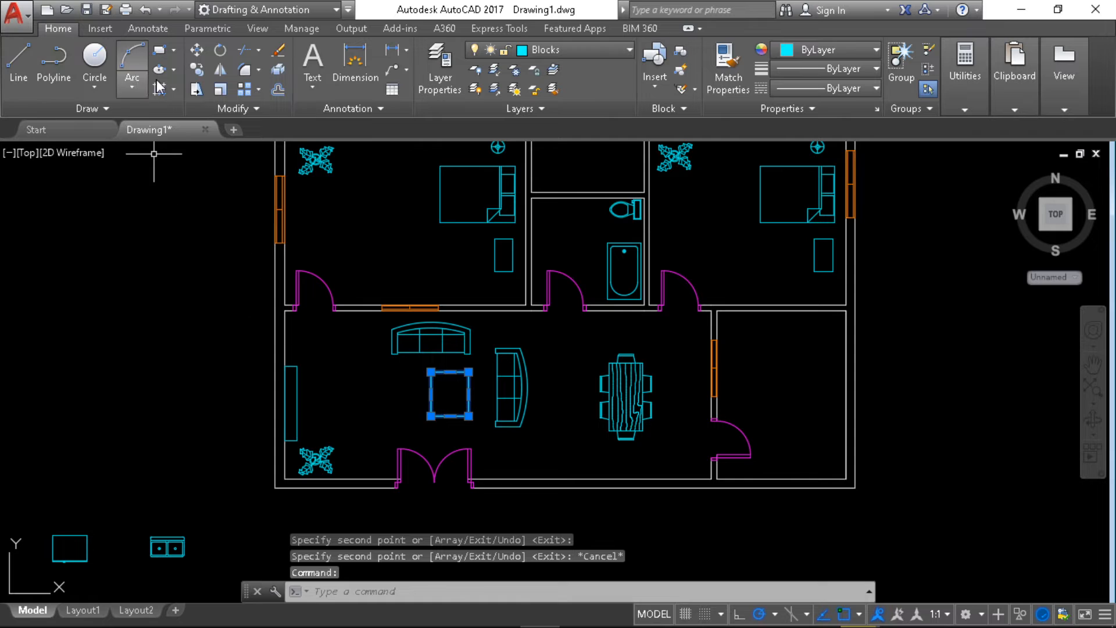
pyautogui.click(197, 50)
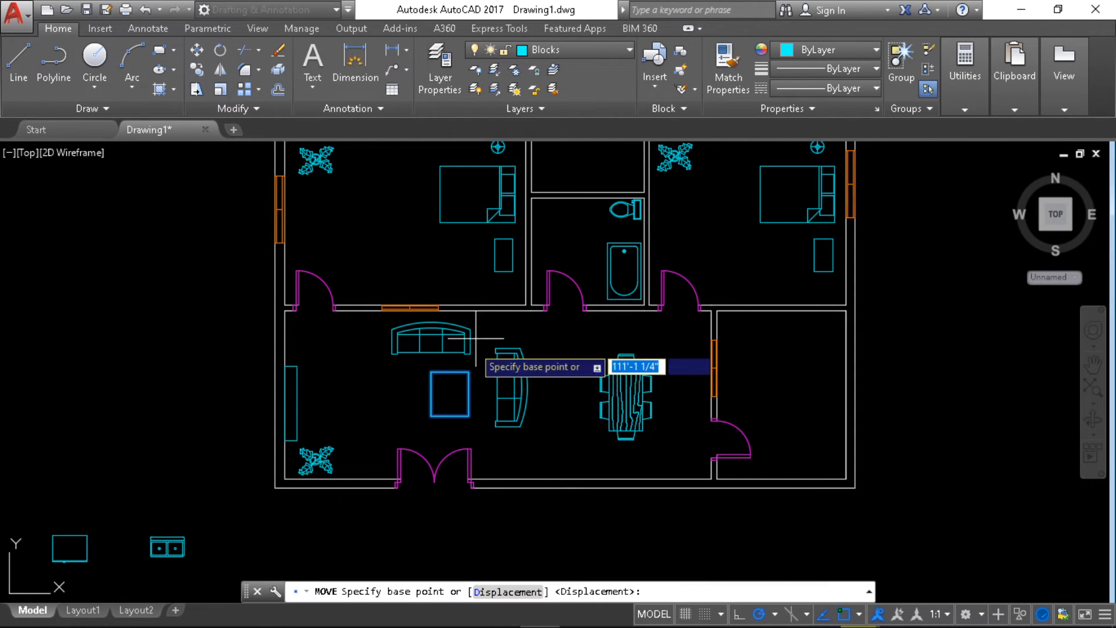
pyautogui.click(451, 393)
pyautogui.press('Escape')
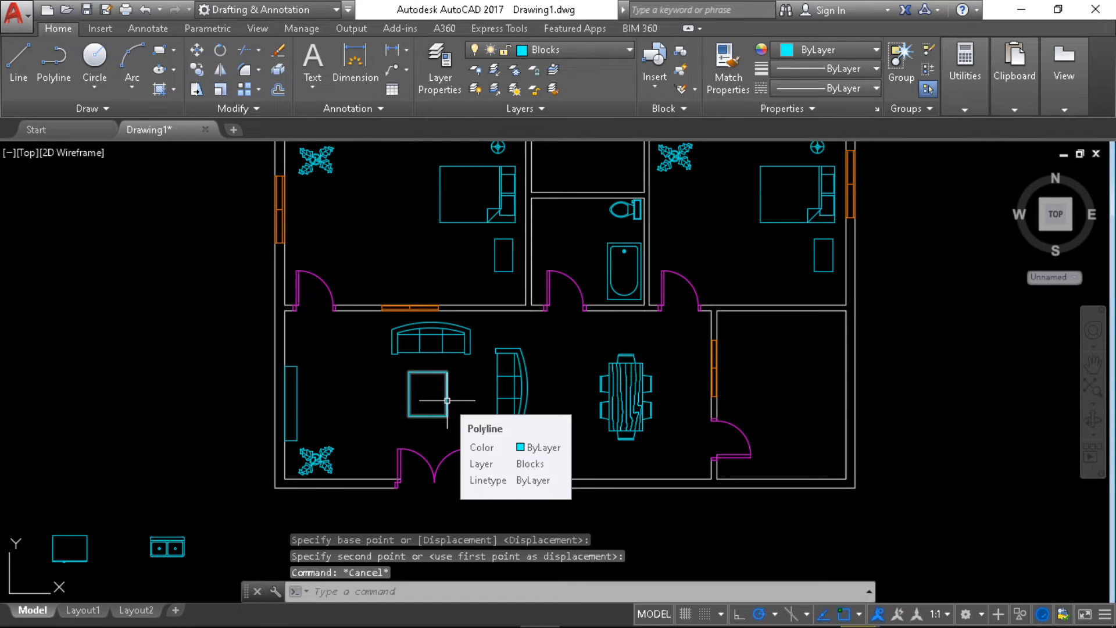
# - Fillet all corners of the coffee table as a polyline, with a small radius defined by two picked points
pyautogui.click(243, 68)
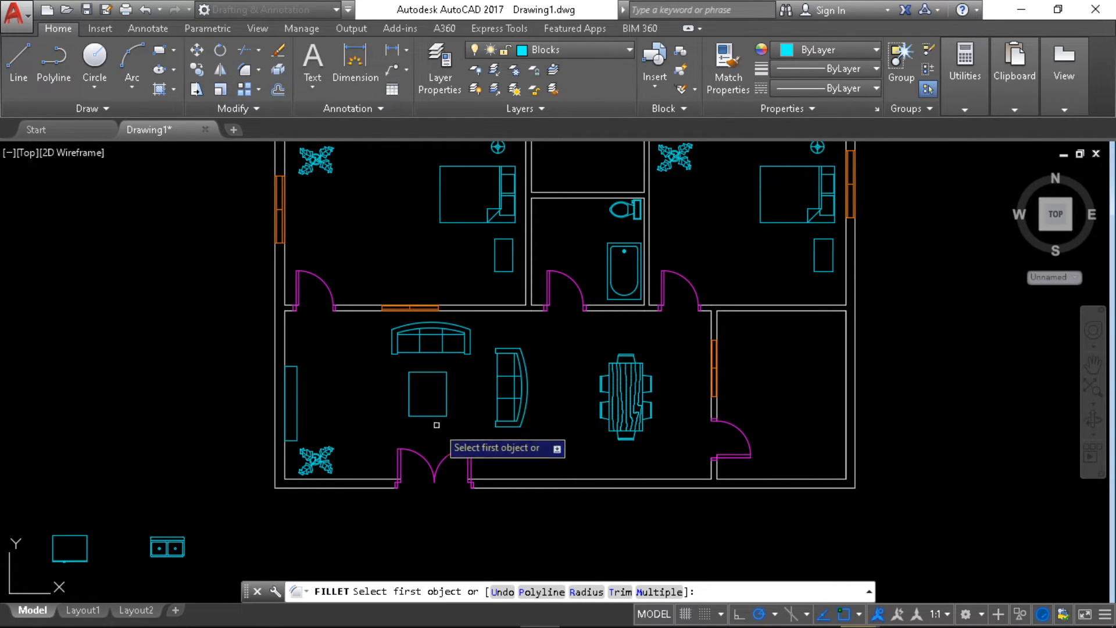
pyautogui.click(456, 424)
pyautogui.click(404, 370)
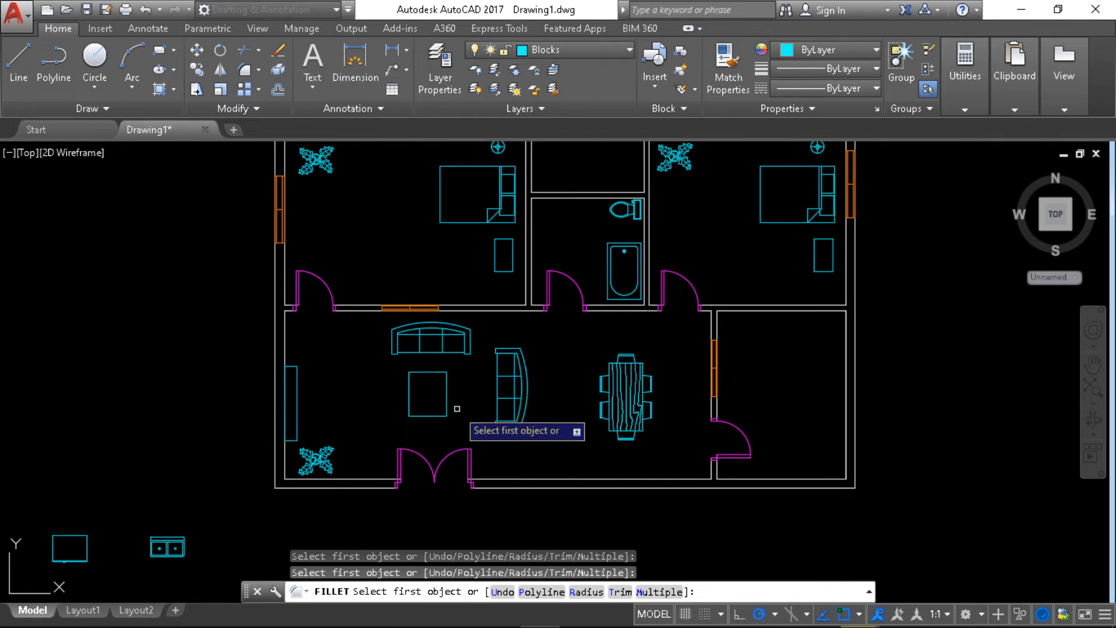
pyautogui.click(586, 591)
pyautogui.scroll(4, 447, 413)
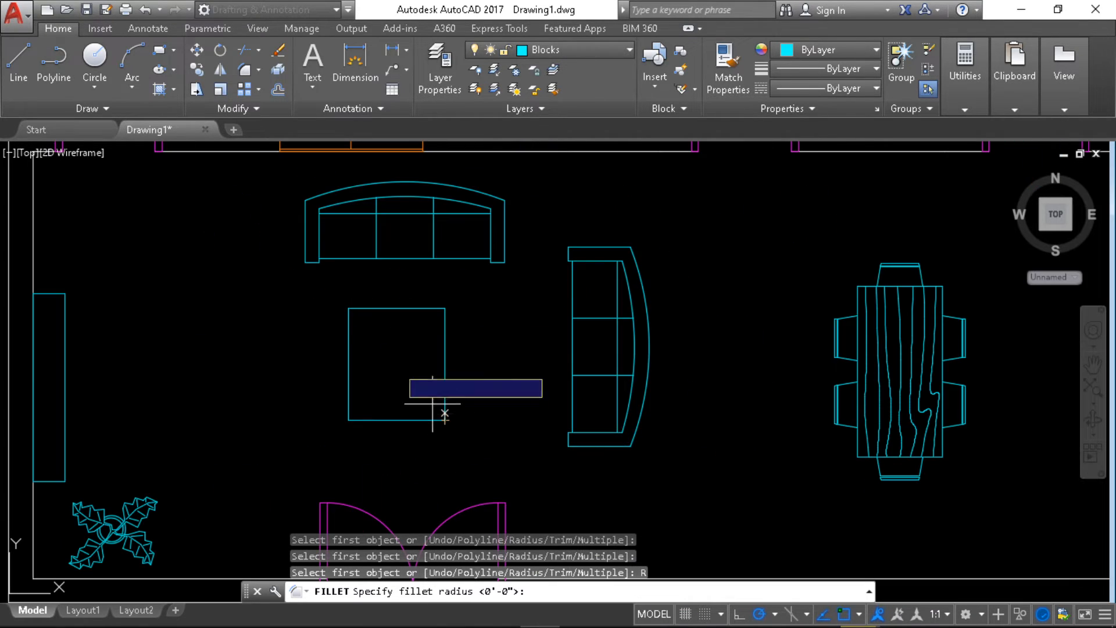
pyautogui.click(383, 330)
pyautogui.click(395, 329)
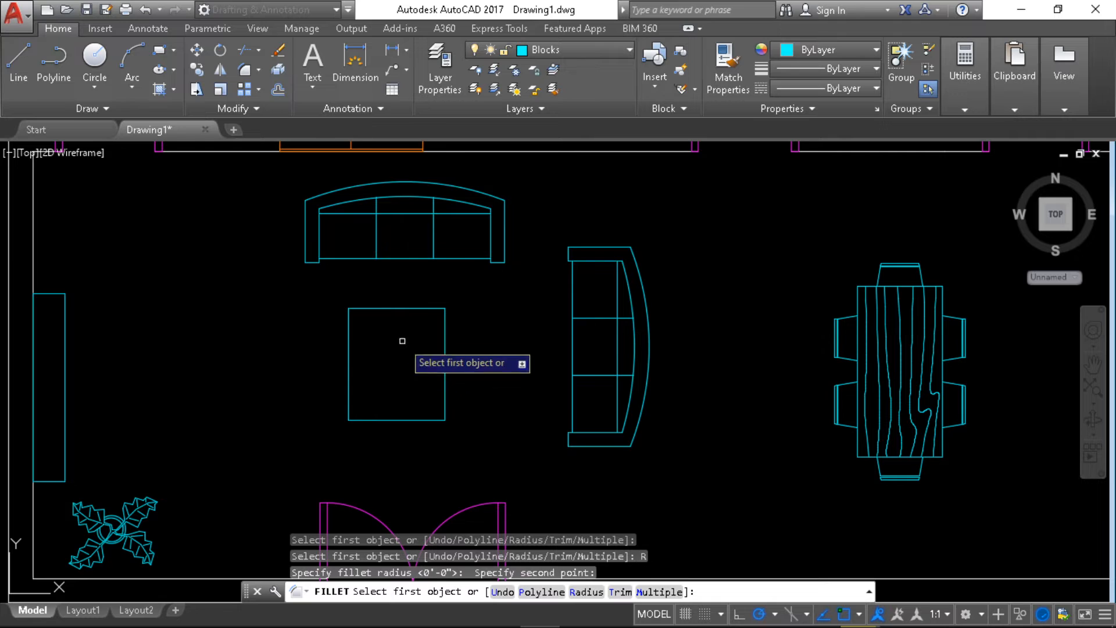
pyautogui.write('P')
pyautogui.press('Return')
pyautogui.click(390, 308)
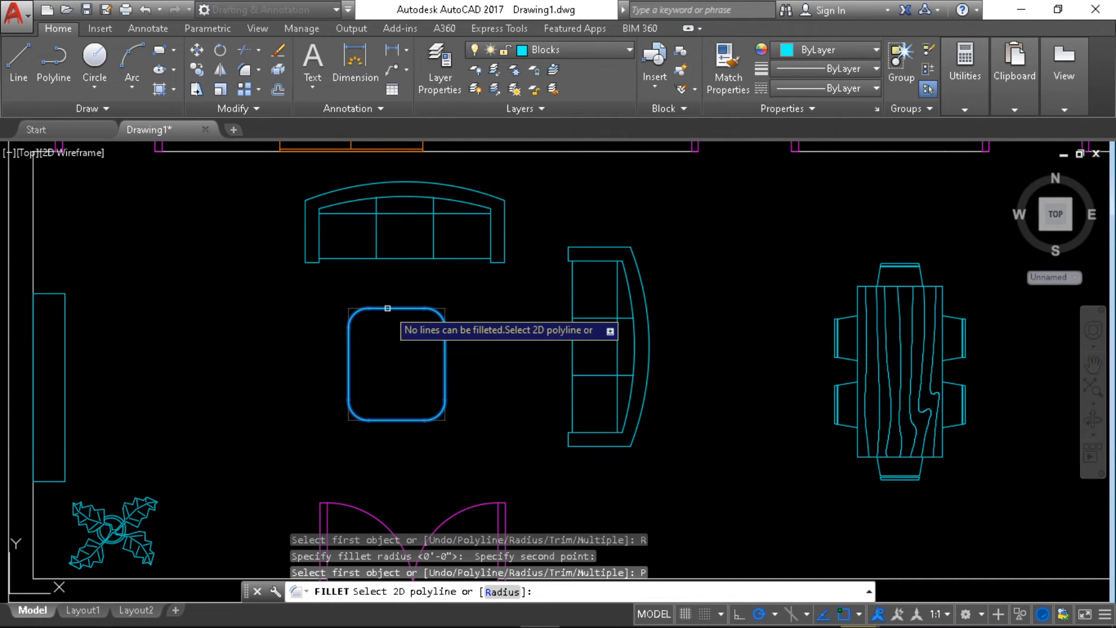
pyautogui.click(390, 308)
# - Move the four unplaced blocks, including the washbasin, stove and double sink, from the left side of the floor plan to its right side
pyautogui.scroll(-2, 517, 417)
pyautogui.scroll(-4, 519, 415)
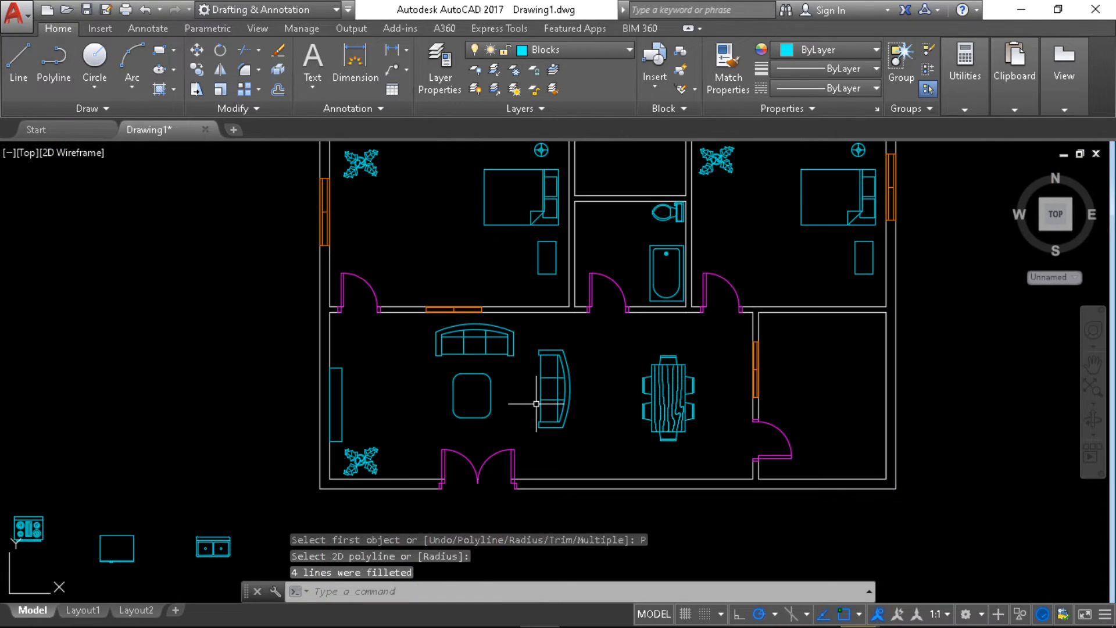
pyautogui.scroll(2, 586, 337)
pyautogui.scroll(-1, 448, 382)
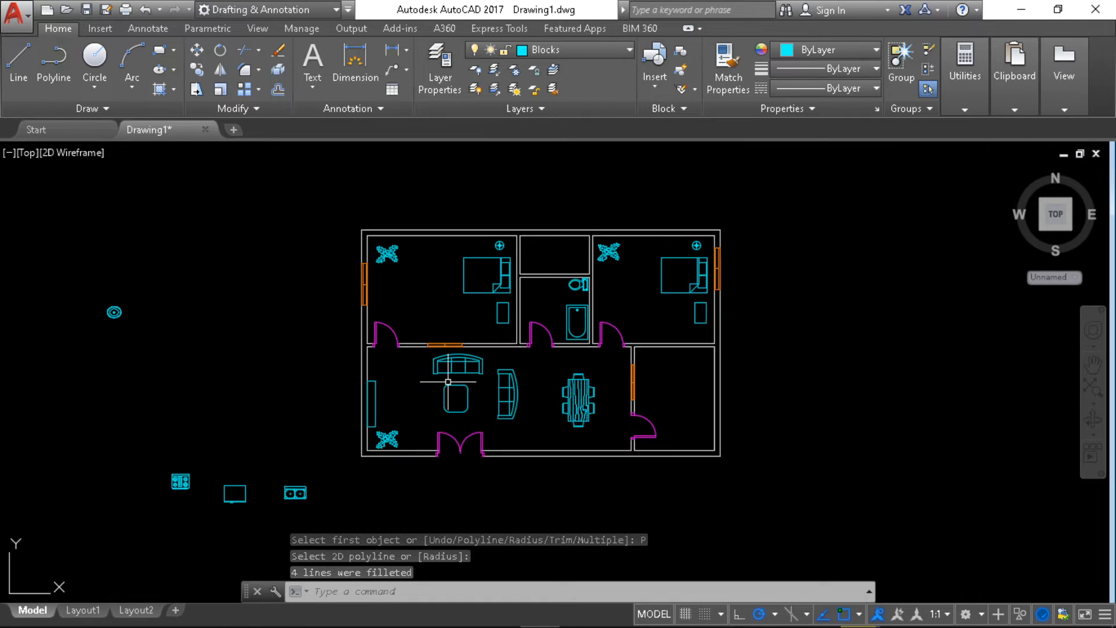
pyautogui.moveTo(442, 386); pyautogui.dragTo(531, 334, button='middle')
pyautogui.click(166, 221)
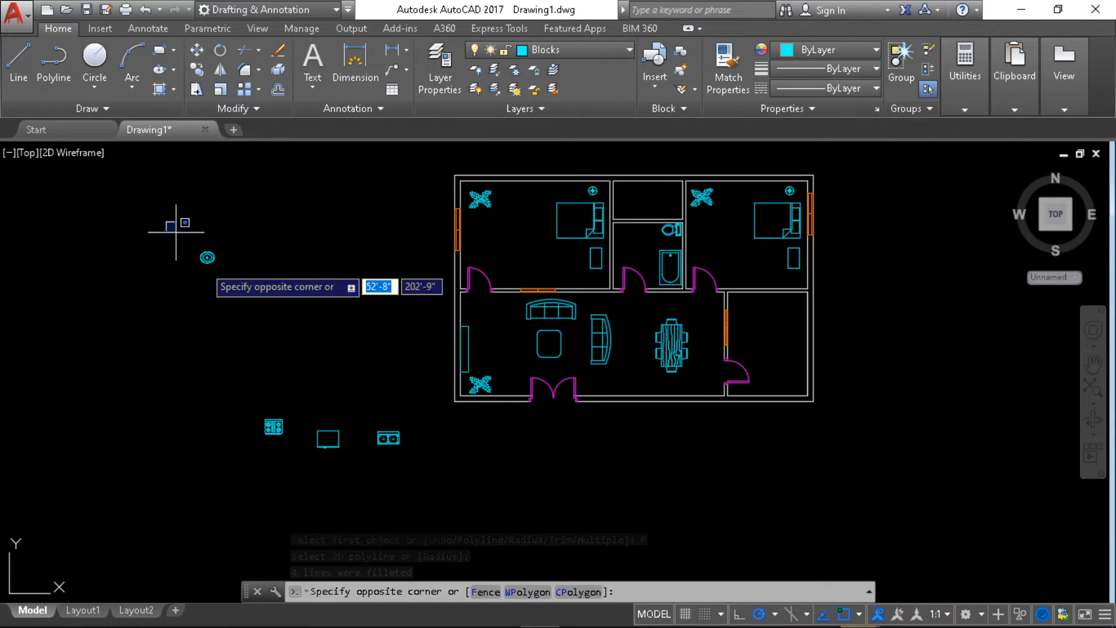
pyautogui.click(416, 494)
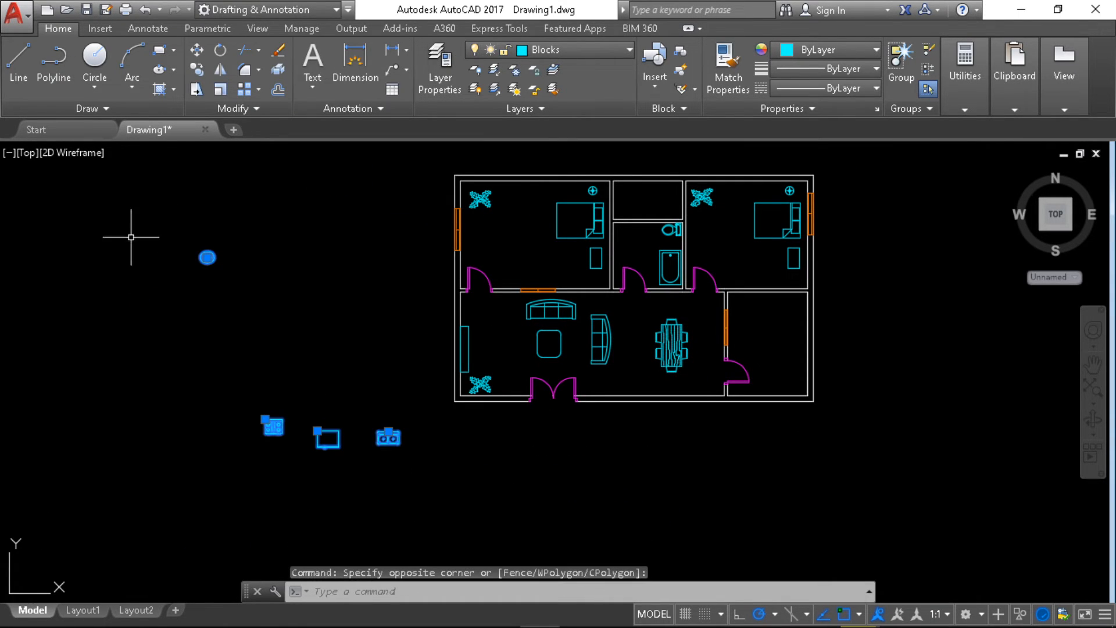
pyautogui.click(198, 55)
pyautogui.click(278, 379)
pyautogui.moveTo(731, 406); pyautogui.dragTo(424, 429, button='middle')
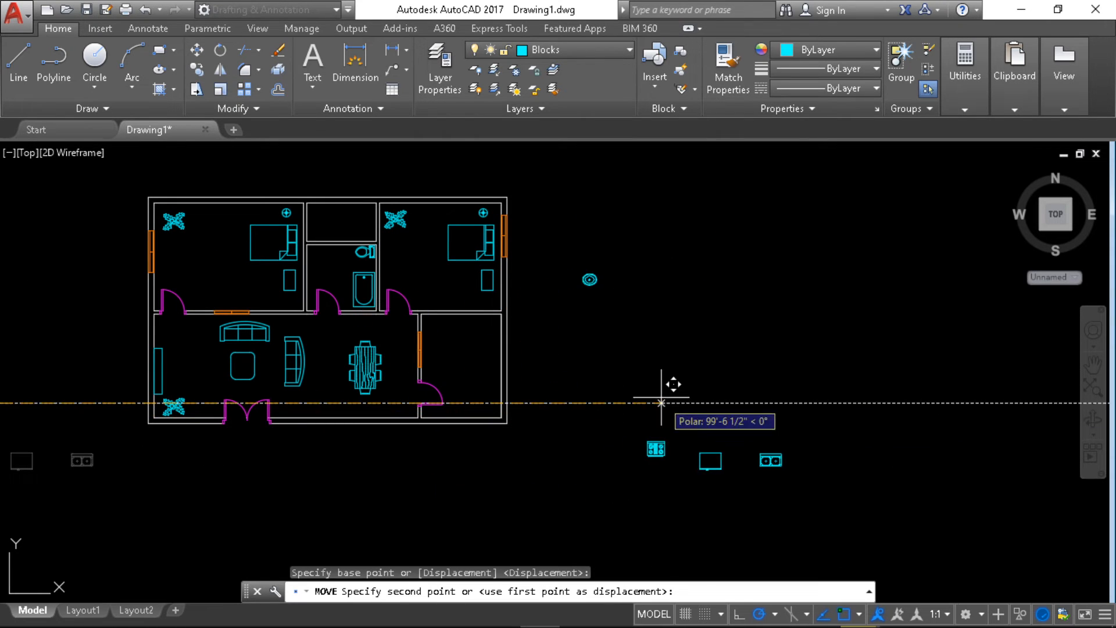
pyautogui.click(636, 392)
pyautogui.moveTo(630, 405); pyautogui.dragTo(733, 365, button='middle')
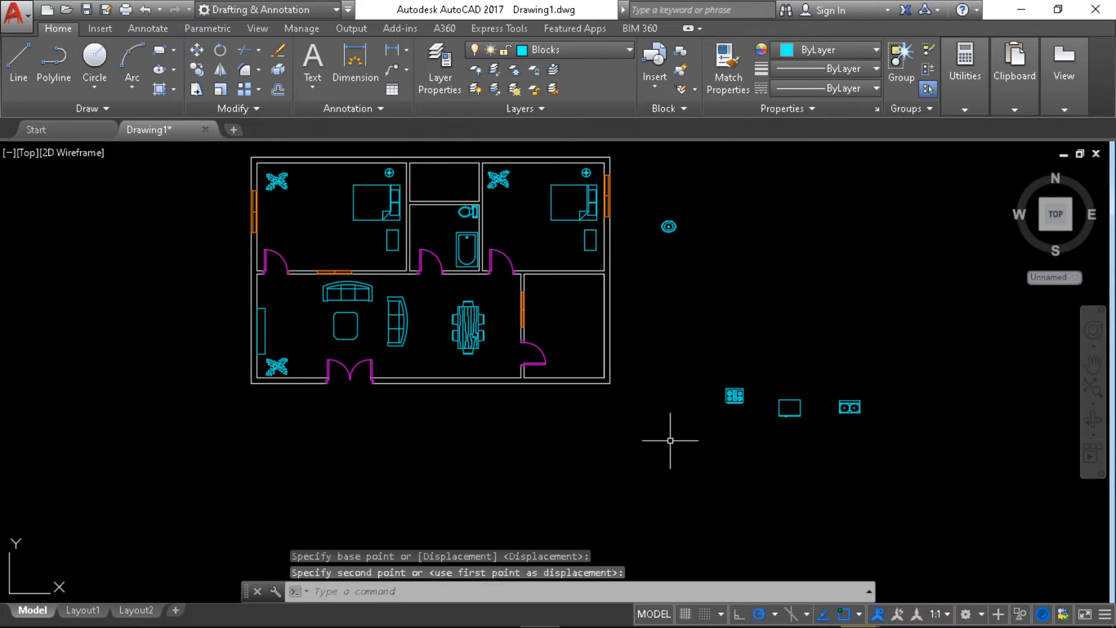
# - Move the double sink block into the kitchen, just below its upper wall
pyautogui.moveTo(686, 399); pyautogui.dragTo(741, 460, button='middle')
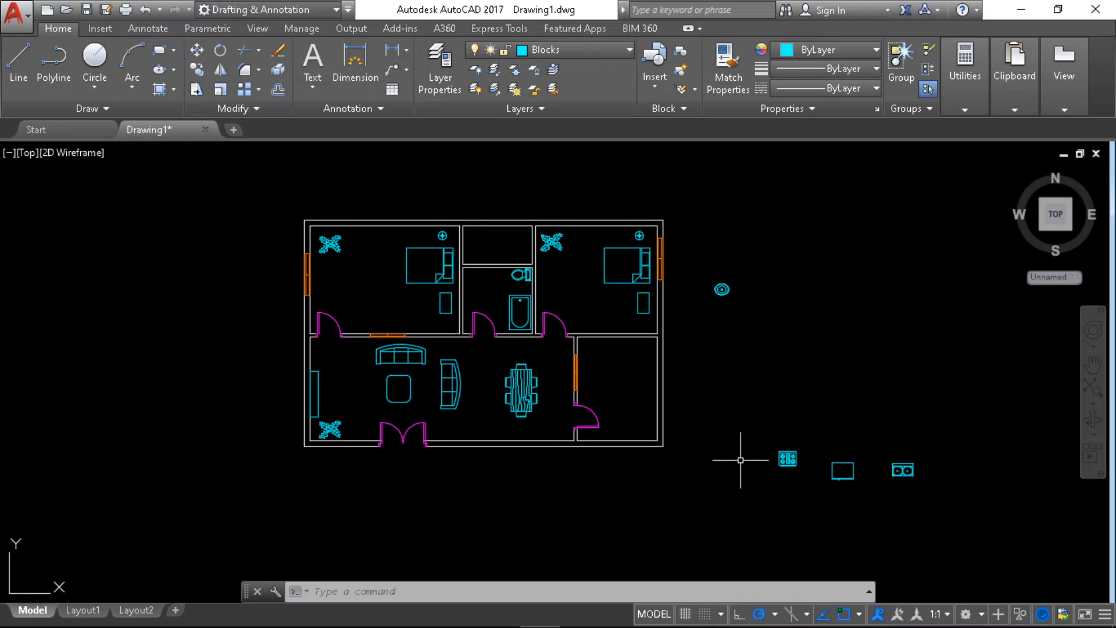
pyautogui.scroll(2, 764, 368)
pyautogui.moveTo(767, 369); pyautogui.dragTo(644, 277, button='middle')
pyautogui.moveTo(616, 358); pyautogui.dragTo(654, 388, button='middle')
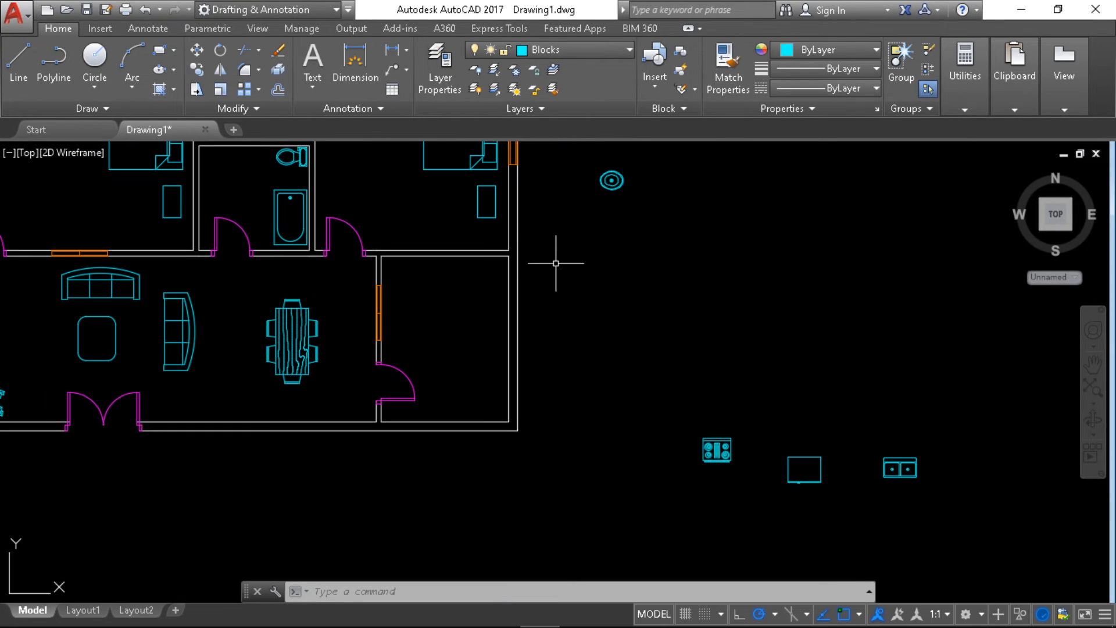
pyautogui.click(899, 457)
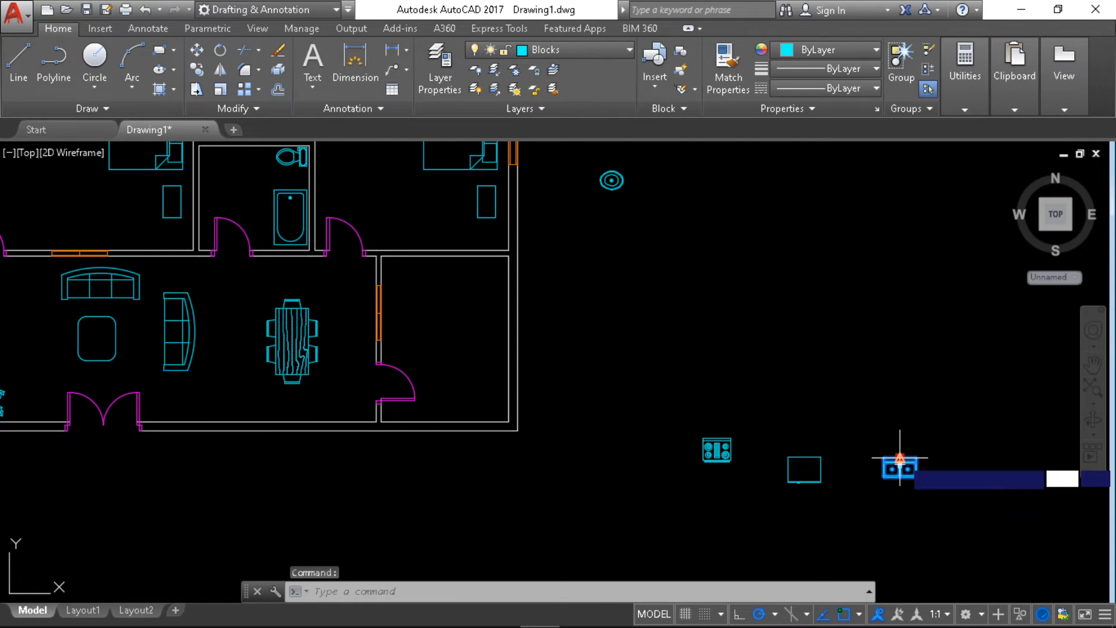
pyautogui.moveTo(419, 279); pyautogui.dragTo(493, 339, button='middle')
pyautogui.scroll(4, 493, 339)
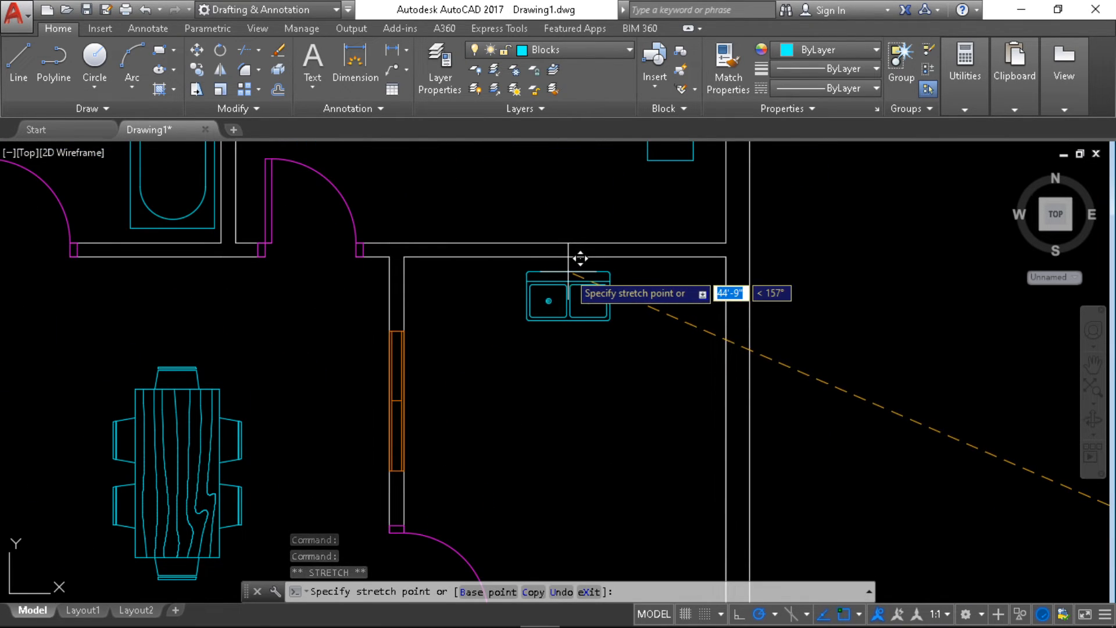
pyautogui.click(609, 258)
# - Move the stove block from outside the floor plan into the kitchen, near the right wall
pyautogui.scroll(-2, 860, 378)
pyautogui.moveTo(860, 378); pyautogui.dragTo(559, 231, button='middle')
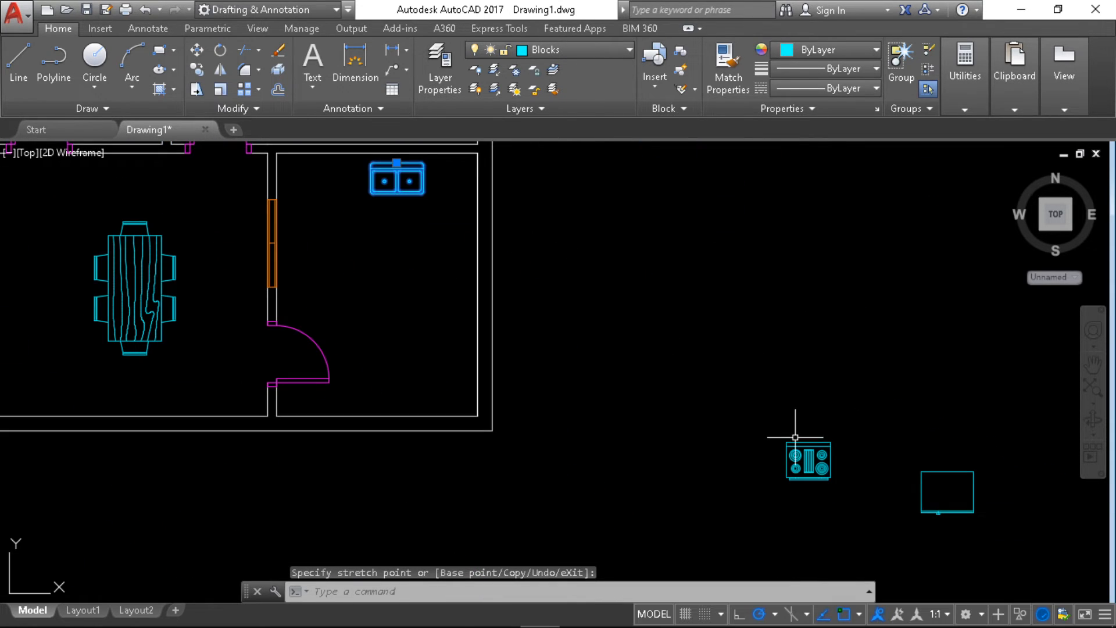
pyautogui.click(795, 444)
pyautogui.click(791, 443)
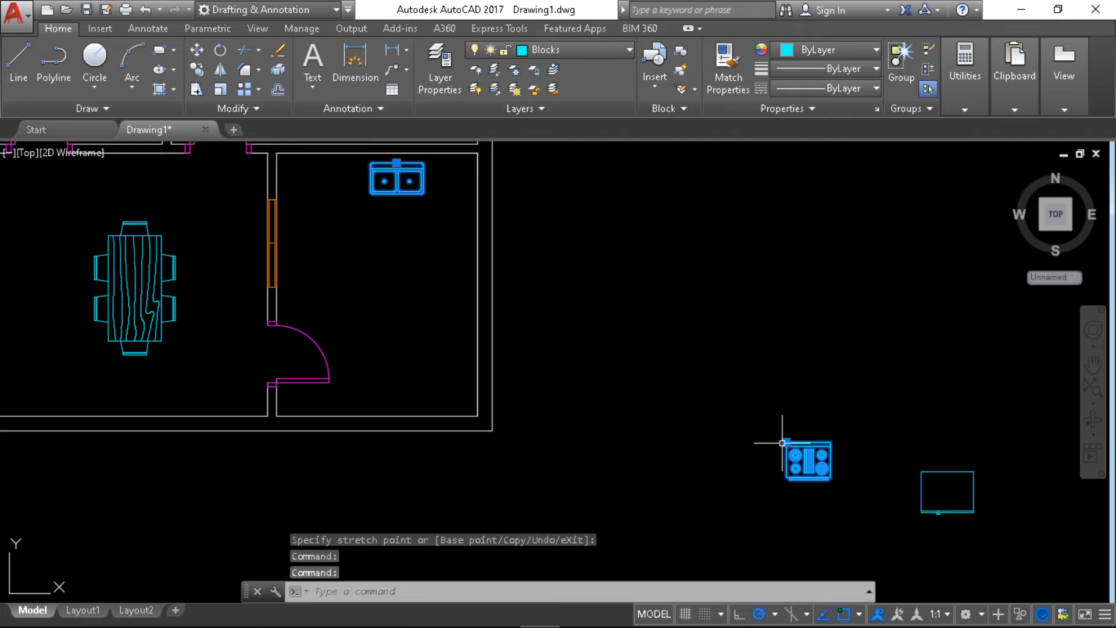
pyautogui.click(786, 441)
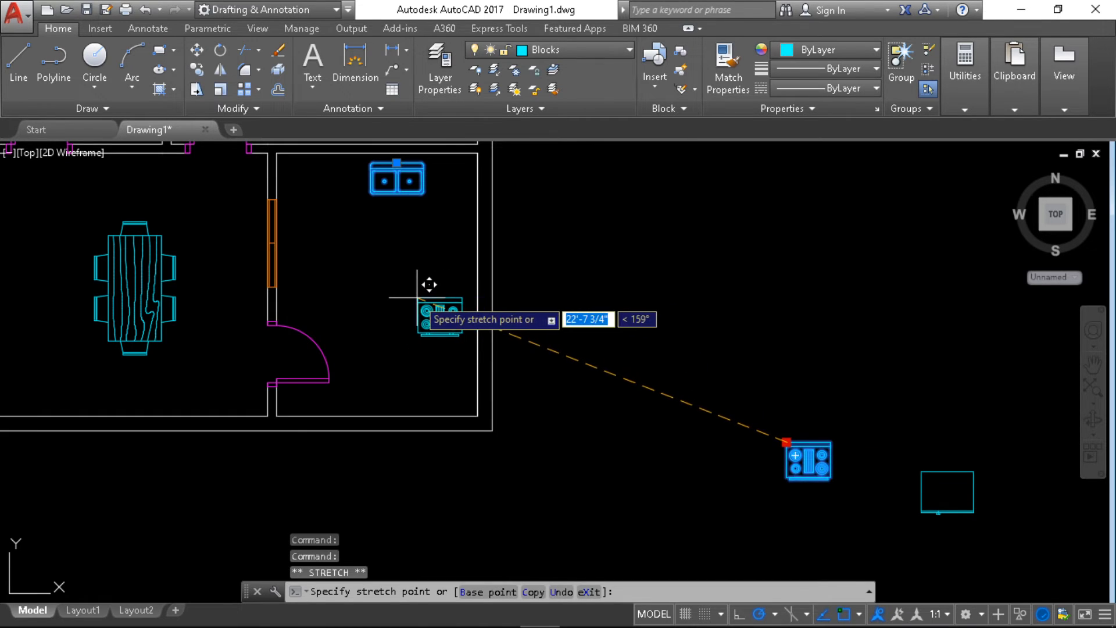
pyautogui.click(416, 298)
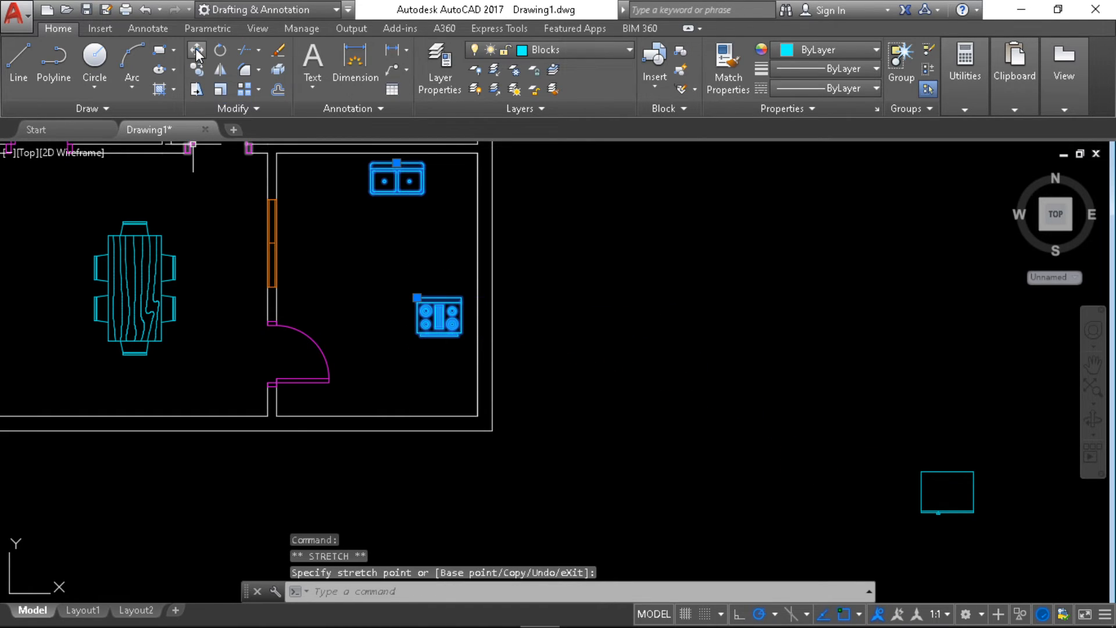
# - Try to rotate the double sink and stove blocks together about the stove's upper-right corner, and undo the rotation
pyautogui.click(219, 51)
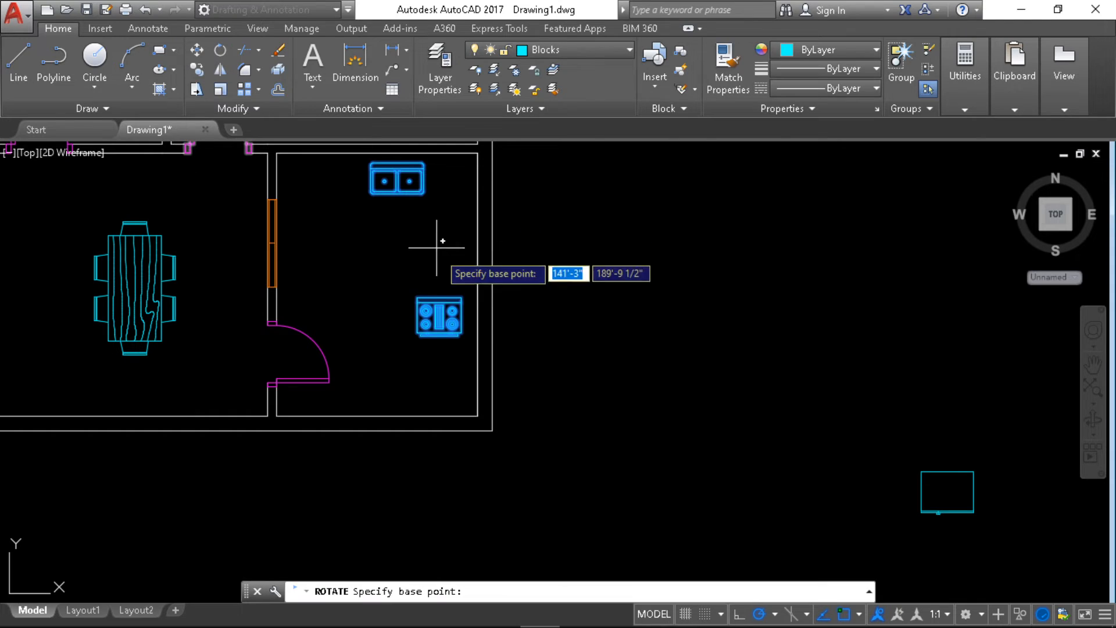
pyautogui.click(462, 298)
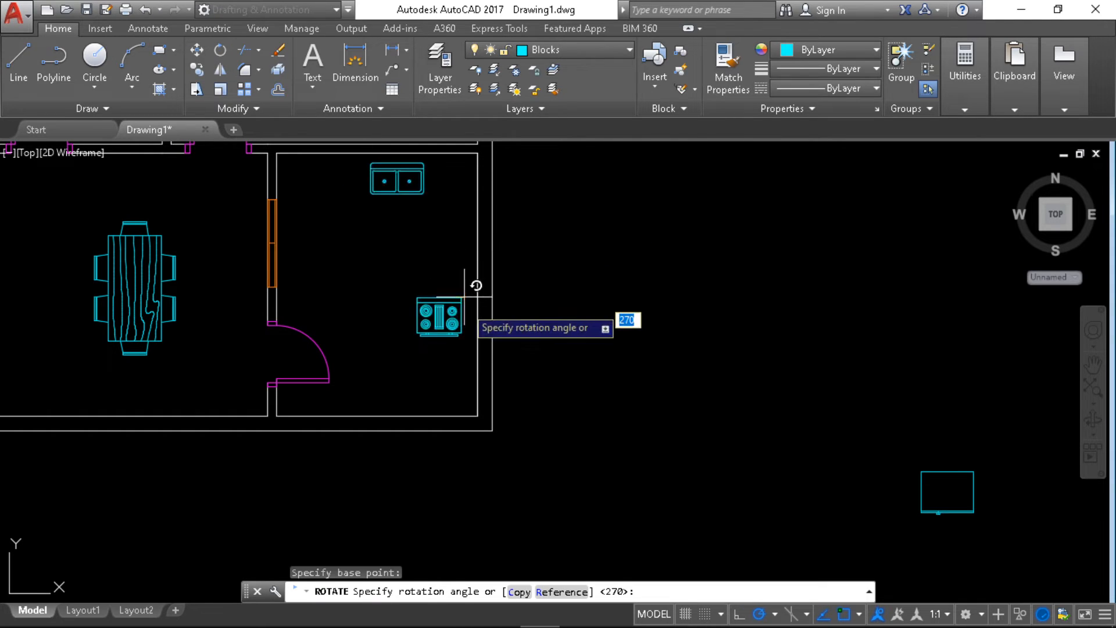
pyautogui.click(461, 336)
pyautogui.hotkey('ctrl', 'z')
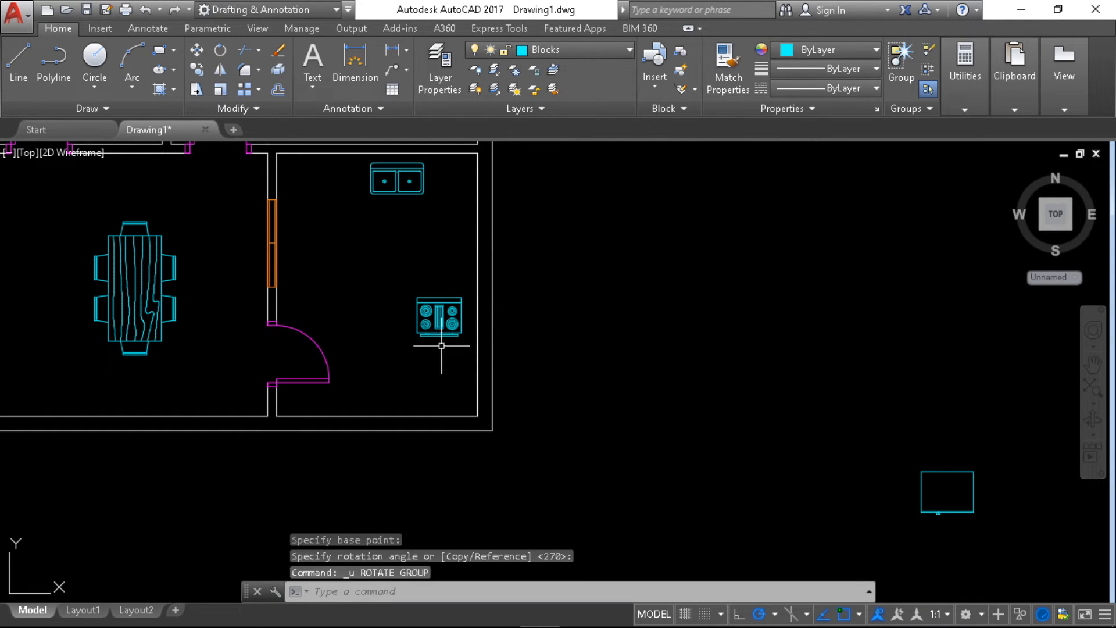
# - Rotate only the stove block by 270° about its upper-right corner so its back faces the right wall
pyautogui.click(447, 323)
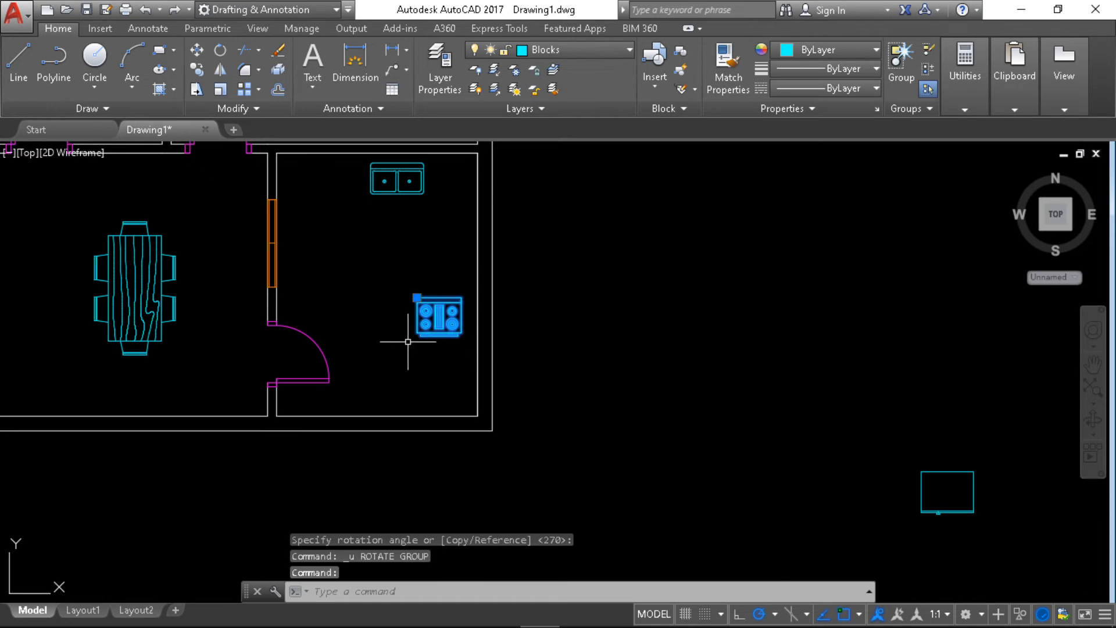
pyautogui.click(220, 50)
pyautogui.click(461, 301)
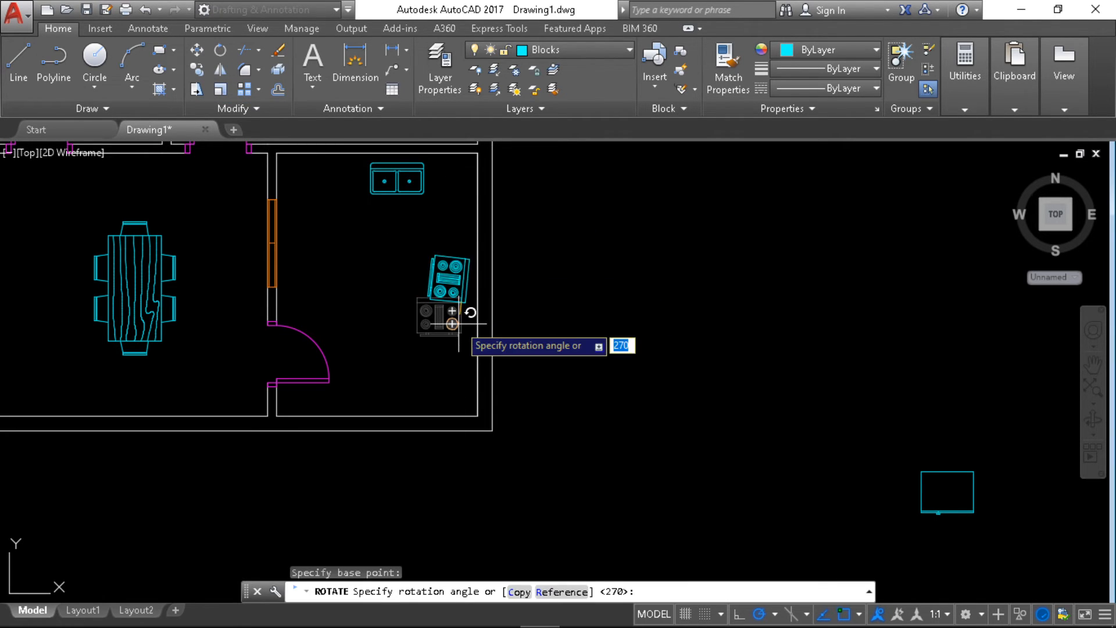
pyautogui.click(464, 316)
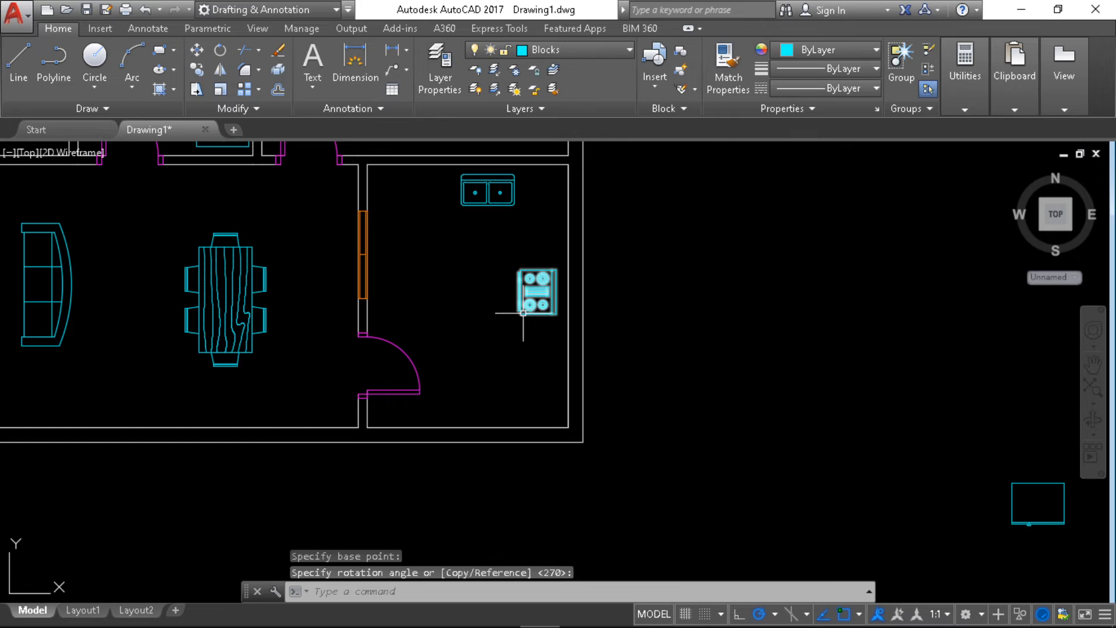
# - Move the rotated stove straight down by about 2'-6" alongside the kitchen's right wall
pyautogui.click(539, 296)
pyautogui.click(556, 270)
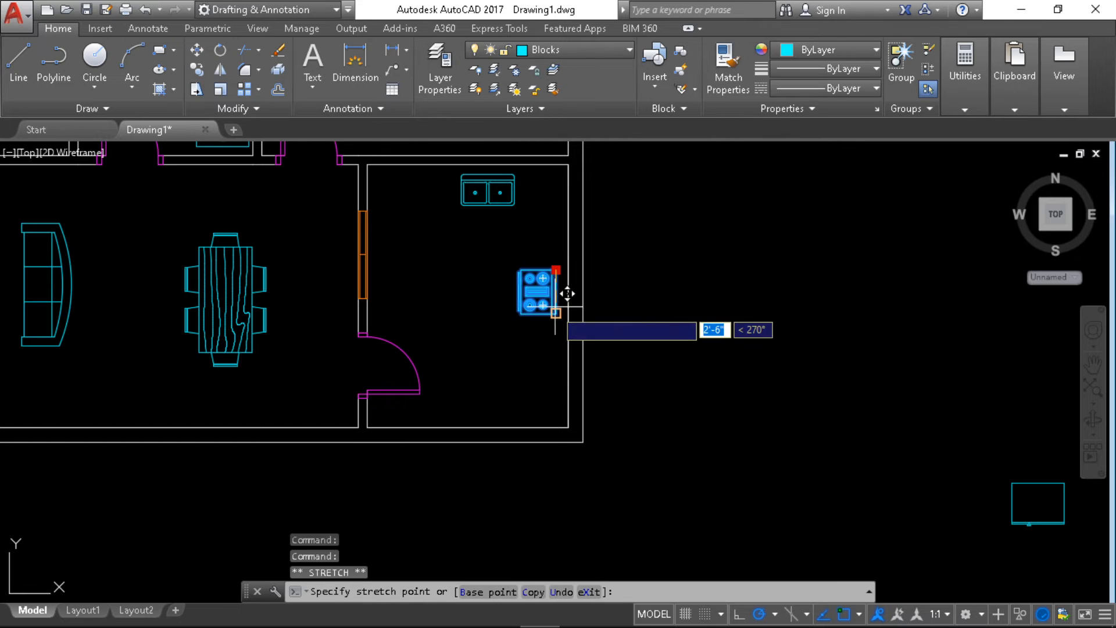
pyautogui.click(556, 313)
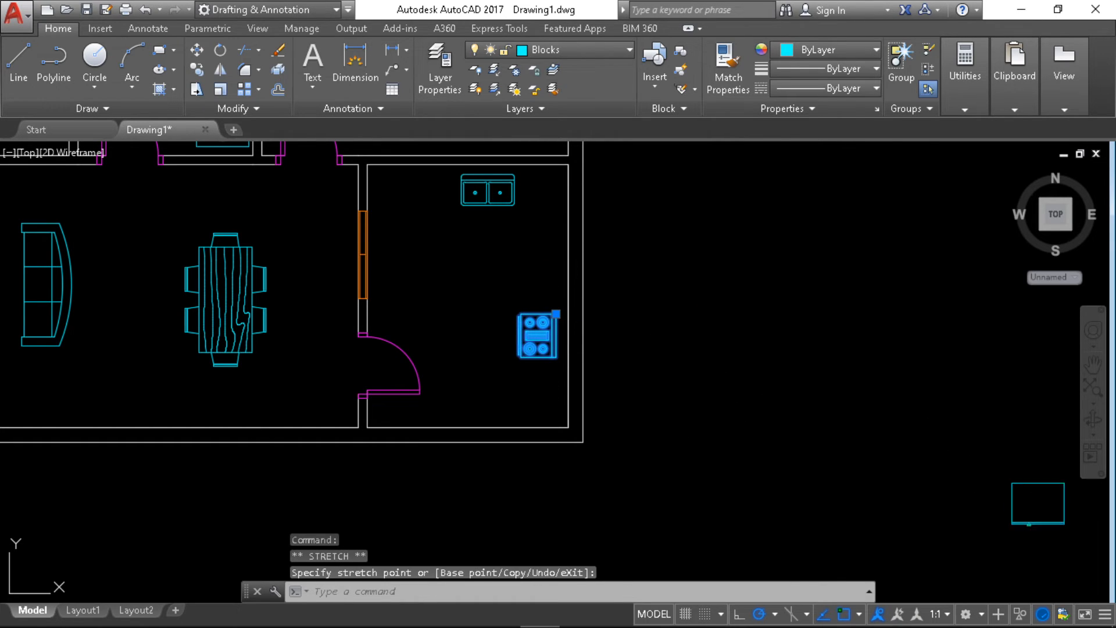
# - Move the remaining rectangular appliance block into the upper-left corner of the kitchen, slightly clear of both walls
pyautogui.click(1012, 495)
pyautogui.click(1011, 483)
pyautogui.moveTo(368, 200); pyautogui.dragTo(420, 284, button='middle')
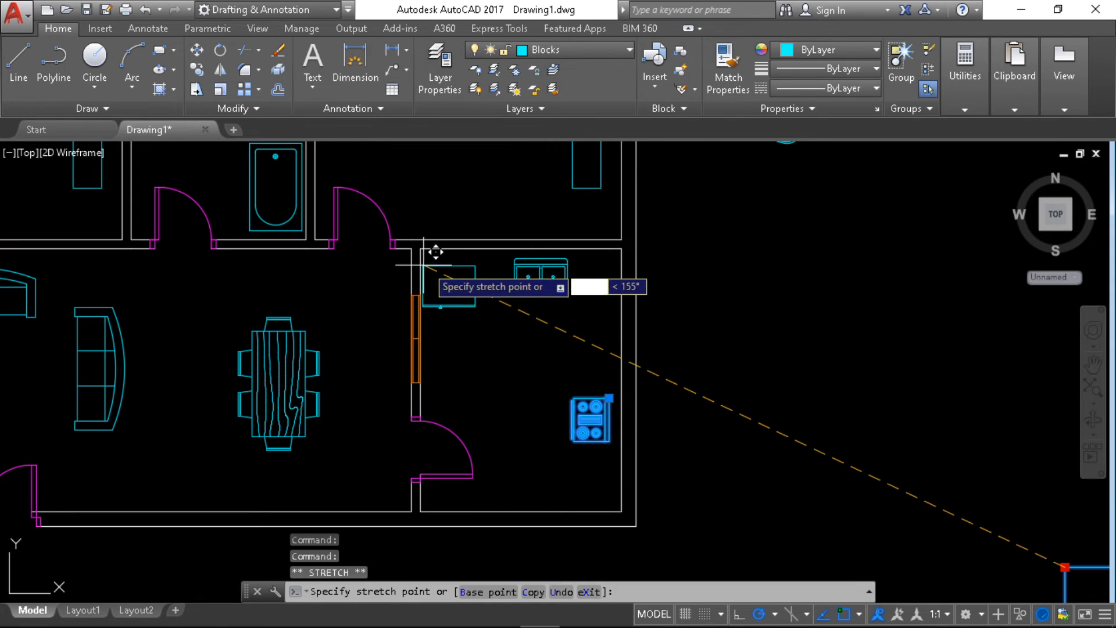
pyautogui.scroll(3, 438, 247)
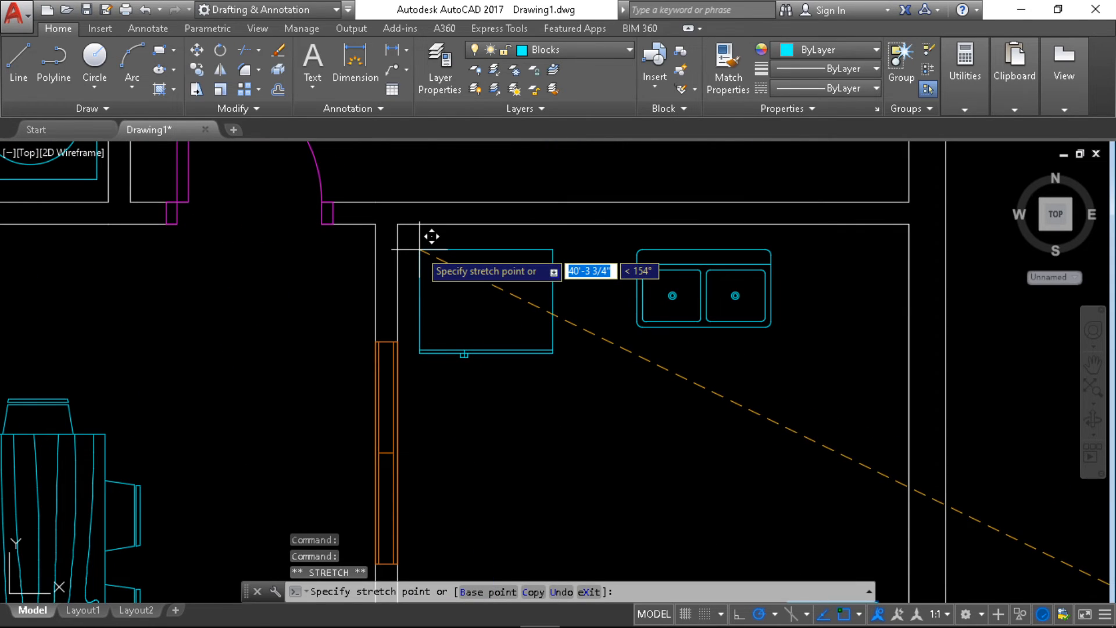
pyautogui.click(417, 245)
pyautogui.scroll(-2, 512, 413)
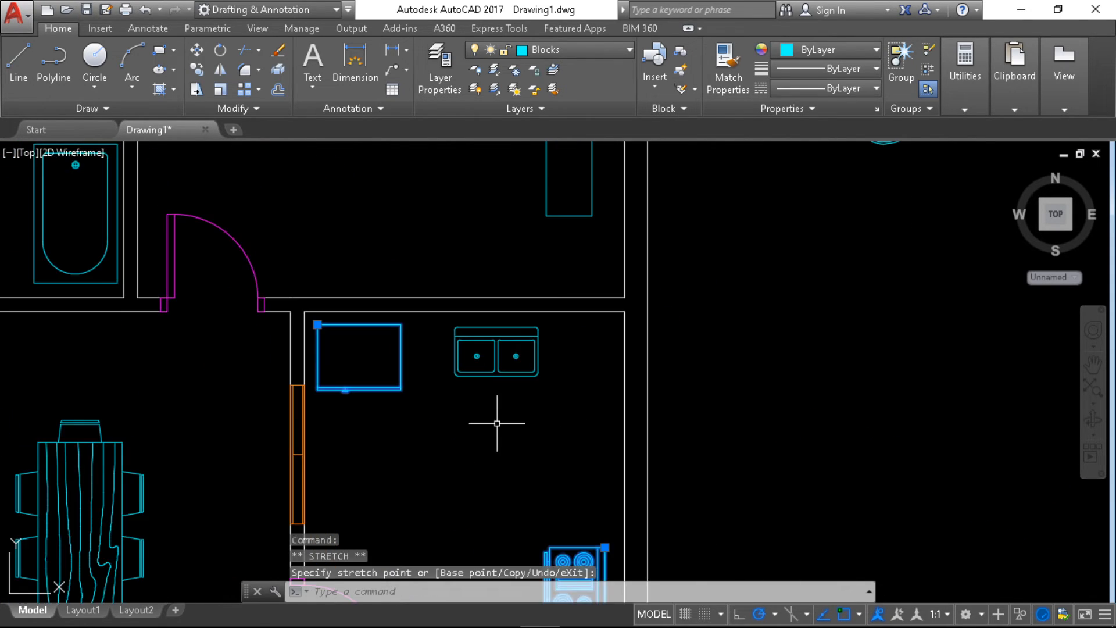
pyautogui.press('Escape')
# - Move the double sink block slightly to the right along the kitchen's upper wall
pyautogui.click(519, 344)
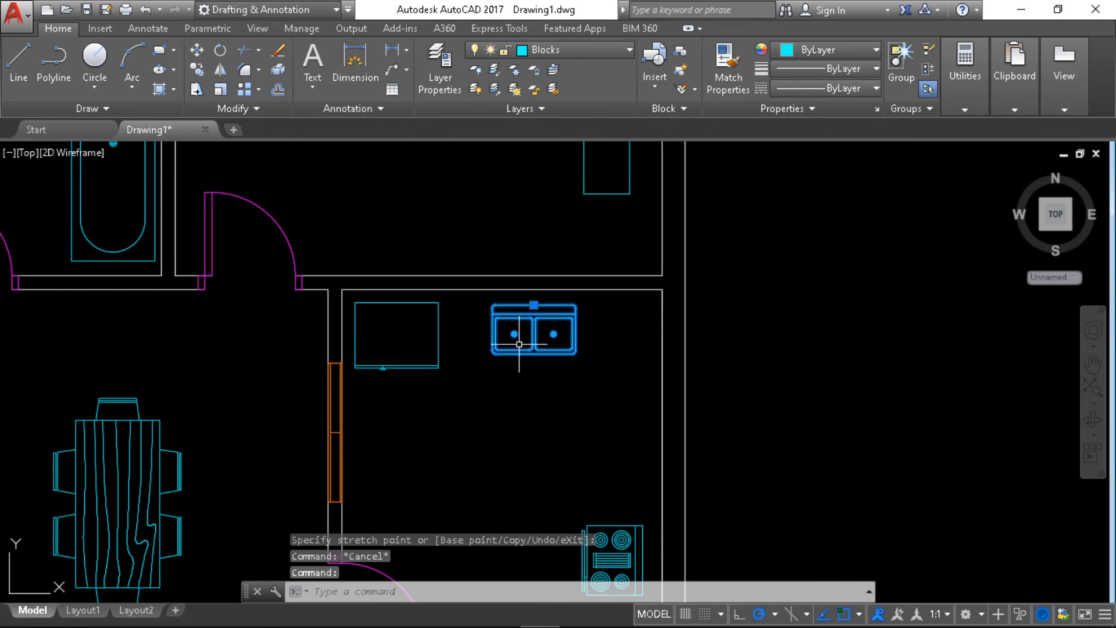
pyautogui.click(533, 304)
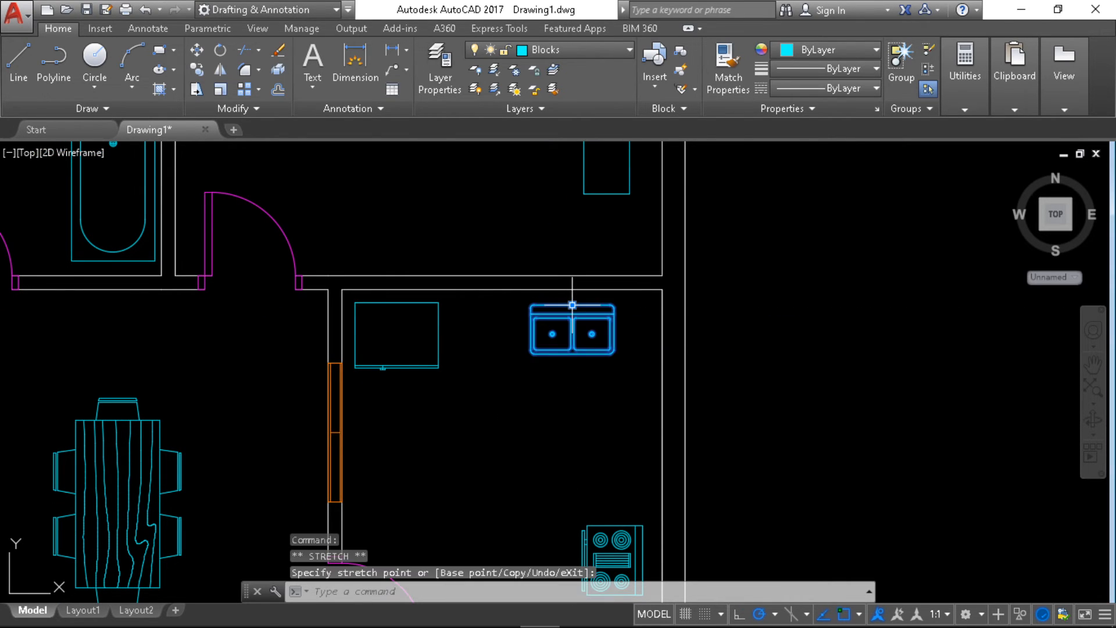
pyautogui.scroll(-2, 783, 361)
pyautogui.moveTo(783, 361); pyautogui.dragTo(644, 294, button='middle')
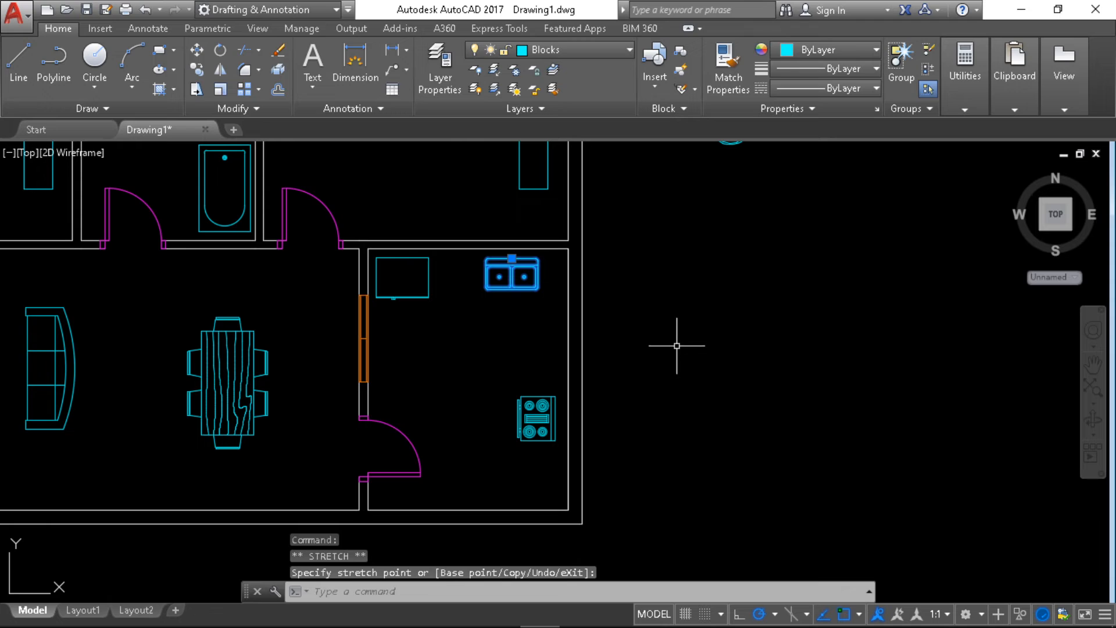
pyautogui.moveTo(680, 351); pyautogui.dragTo(730, 391, button='middle')
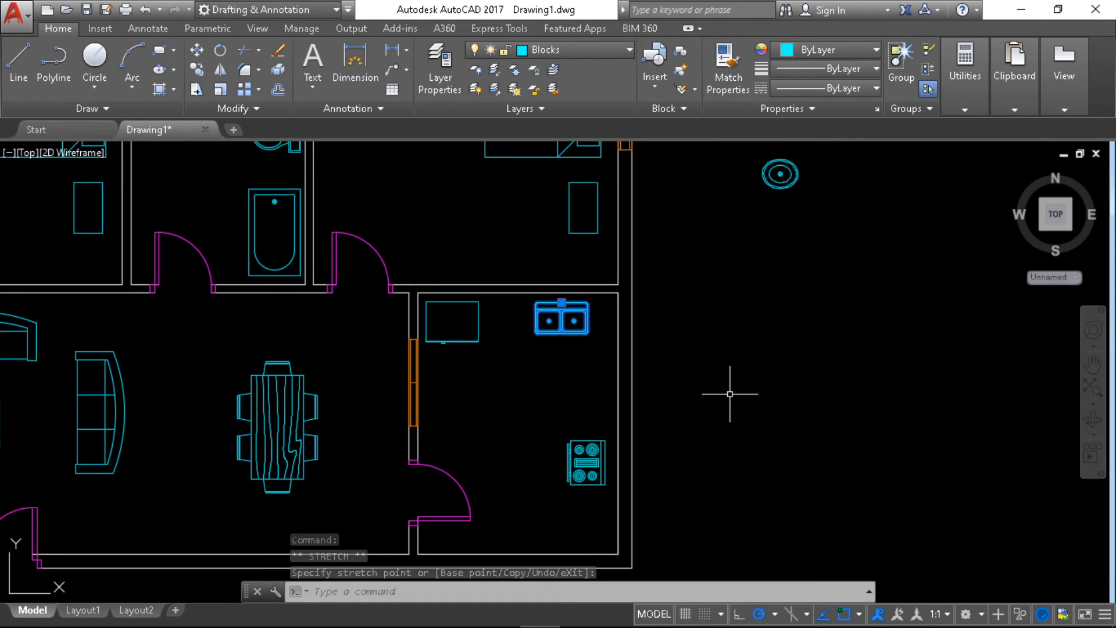
# - Try to erase the washbasin with the double sink still selected, and undo the deletion
pyautogui.press('Escape')
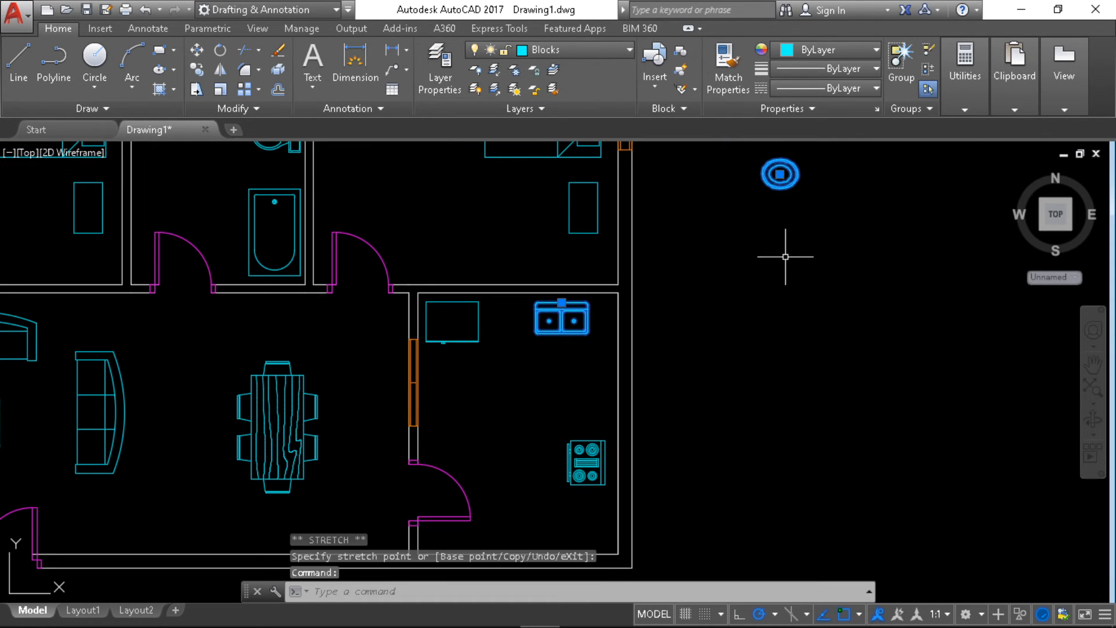
pyautogui.press('Delete')
pyautogui.click(18, 58)
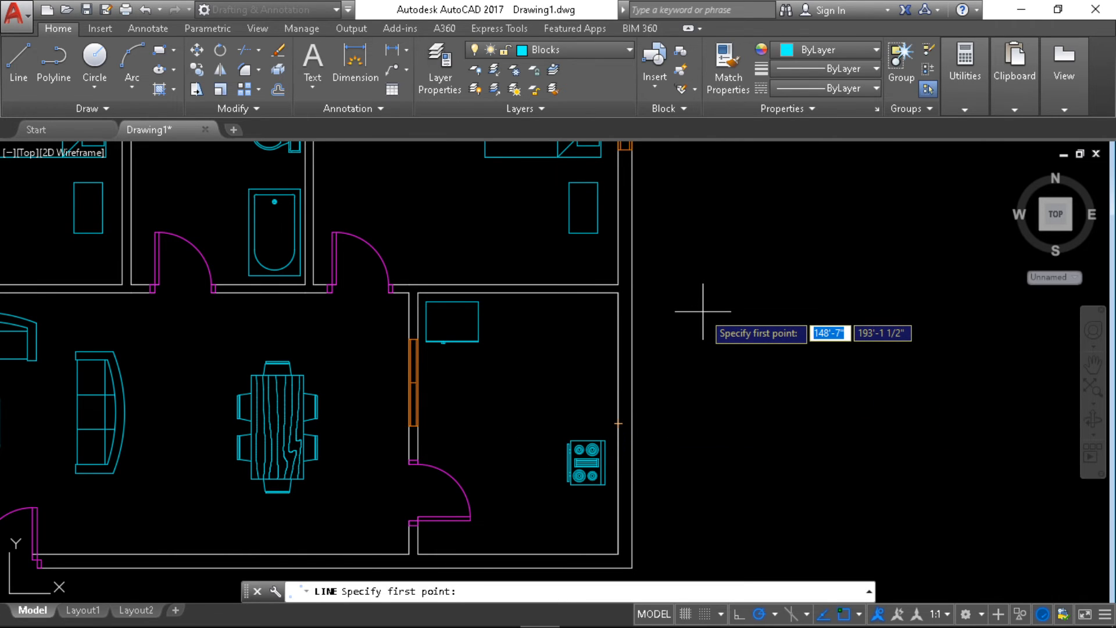
pyautogui.hotkey('ctrl', 'z')
pyautogui.press('Escape')
pyautogui.press('Escape')
pyautogui.hotkey('ctrl', 'z')
pyautogui.hotkey('ctrl', 'z')
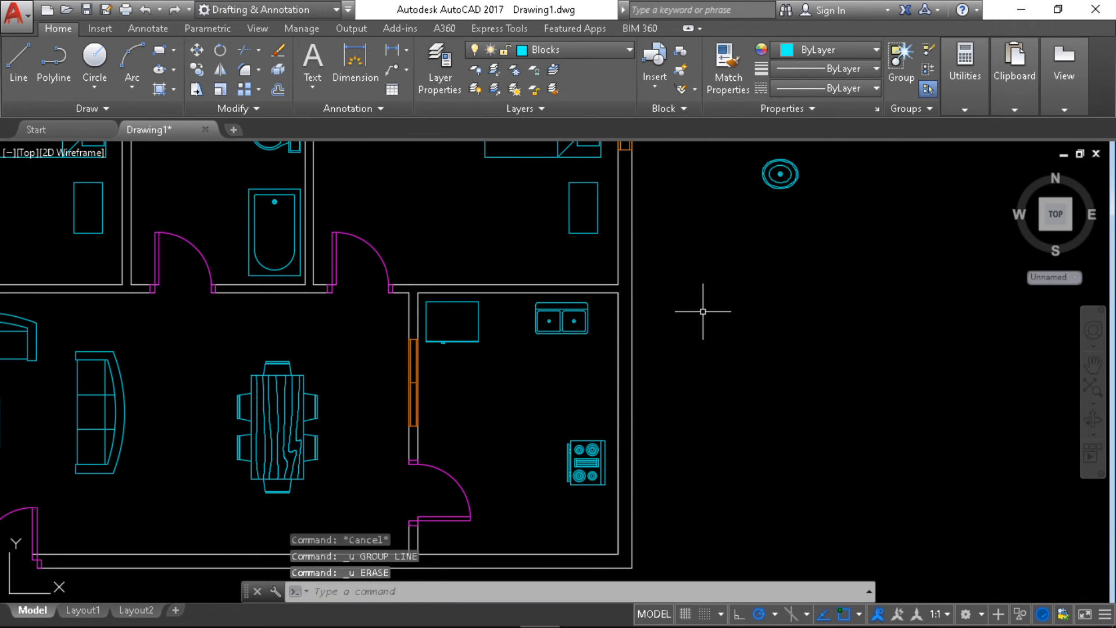
# - Delete only the unused washbasin block outside the floor plan
pyautogui.click(768, 192)
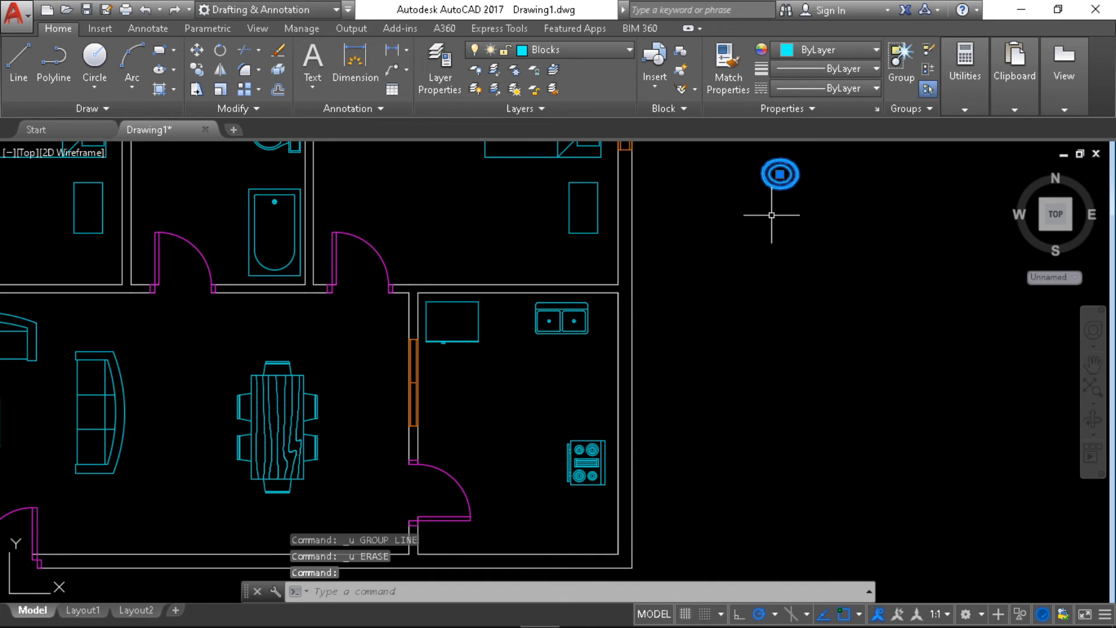
pyautogui.press('Delete')
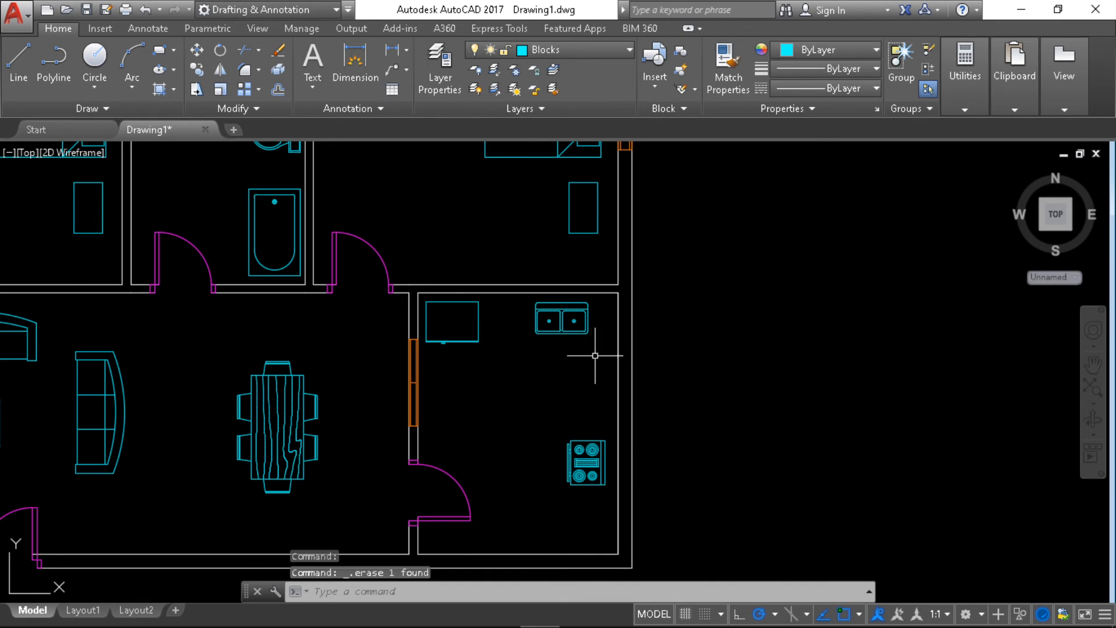
# - Draw the sink counter outline with a line 3' down from the upper kitchen wall, then horizontally to the right wall
pyautogui.click(19, 58)
pyautogui.moveTo(466, 391); pyautogui.dragTo(429, 355, button='middle')
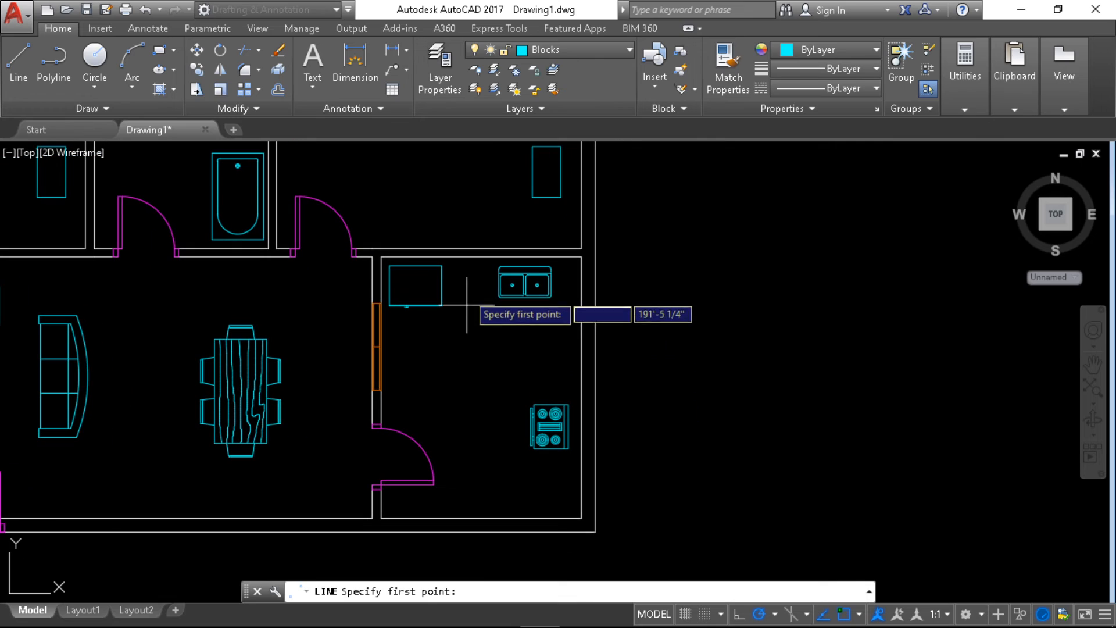
pyautogui.click(480, 257)
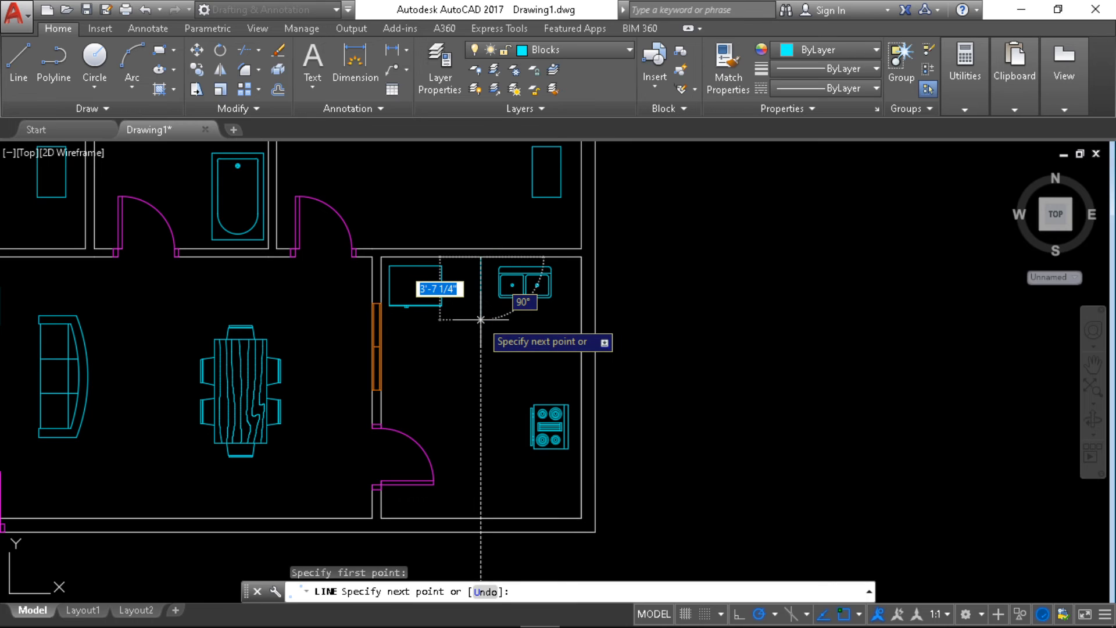
pyautogui.write("3'")
pyautogui.press('Return')
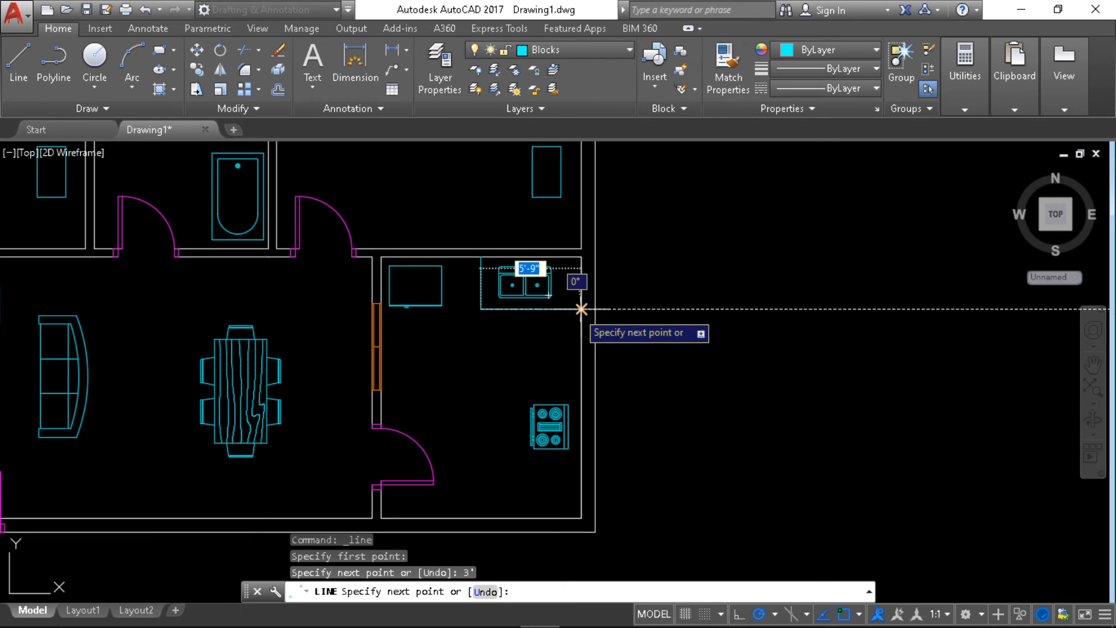
pyautogui.click(580, 308)
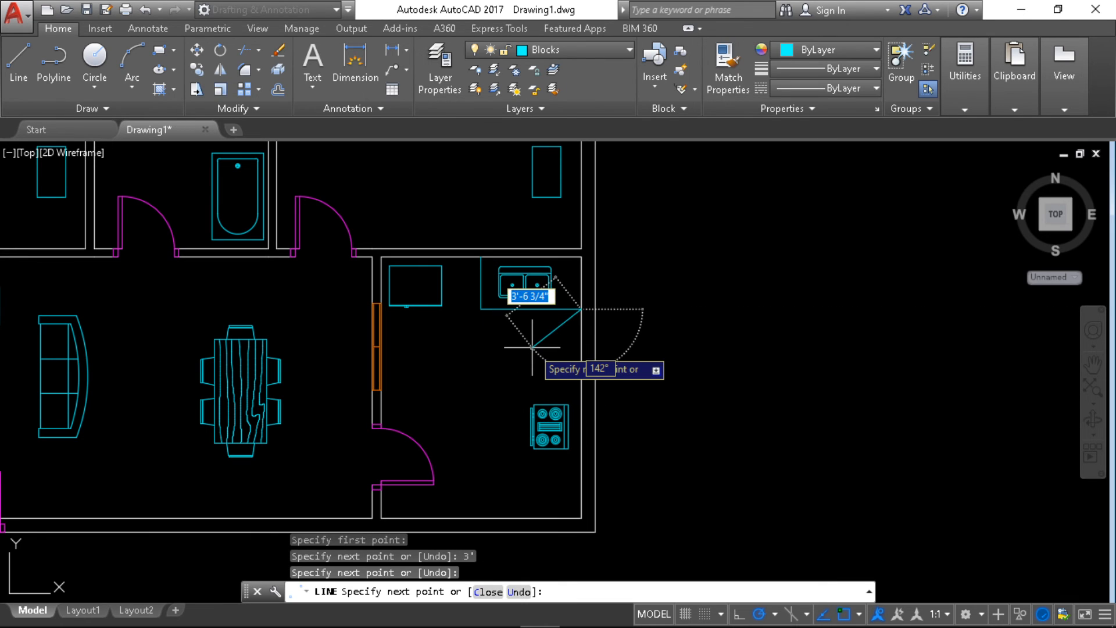
pyautogui.press('Escape')
# - Draw the stove counter outline from the kitchen's lower-right corner, 3' left along the wall, then up to the sink counter's edge
pyautogui.moveTo(526, 490); pyautogui.dragTo(513, 429, button='middle')
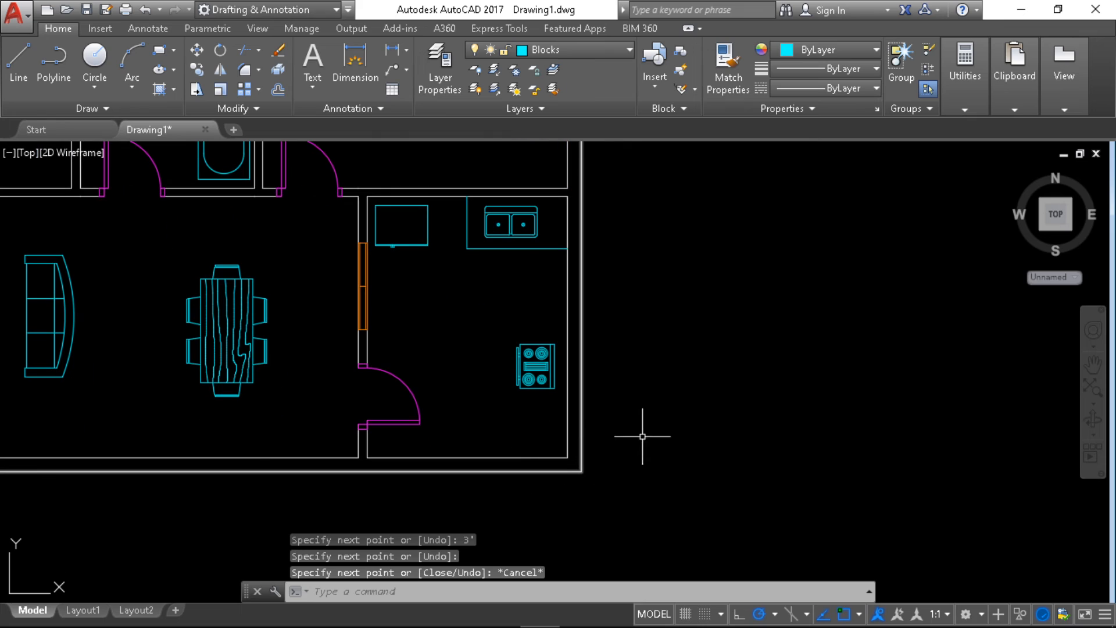
pyautogui.press('Return')
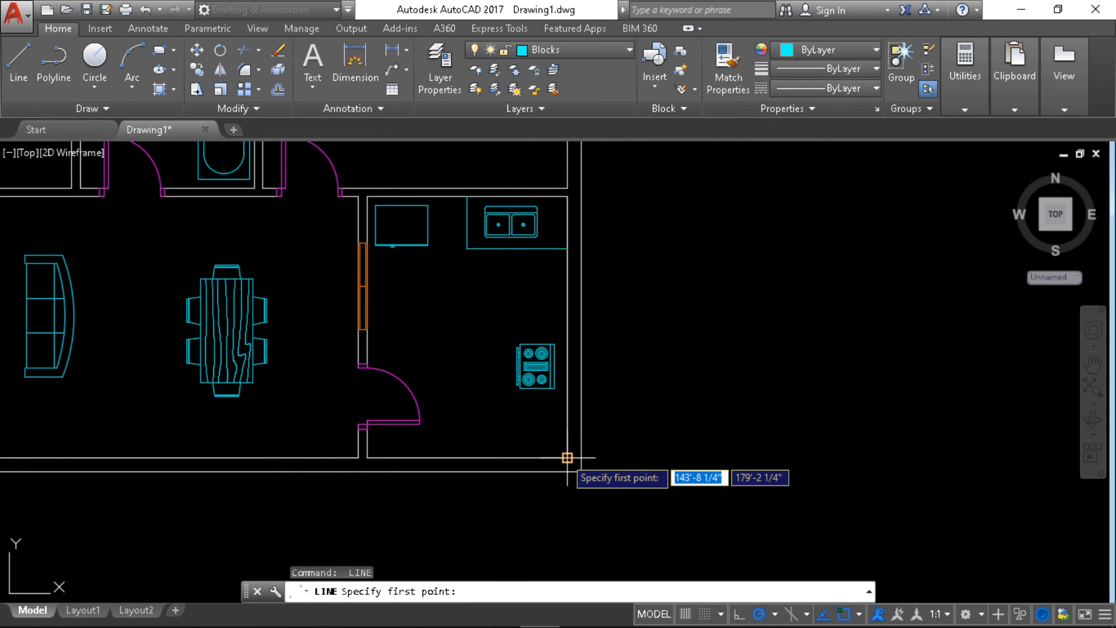
pyautogui.click(567, 457)
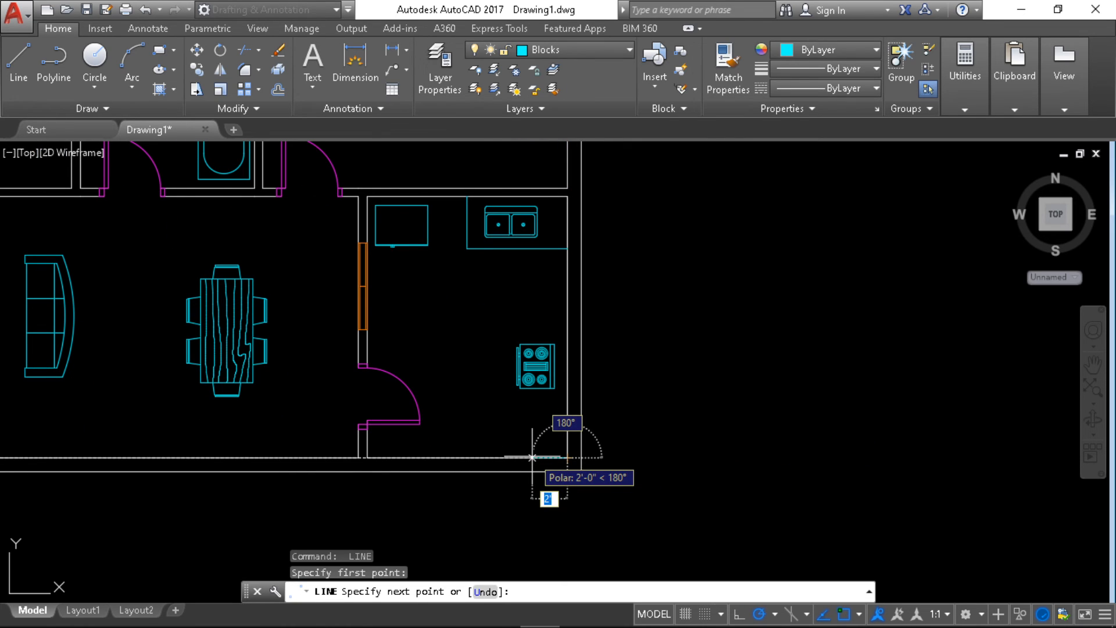
pyautogui.write("3'")
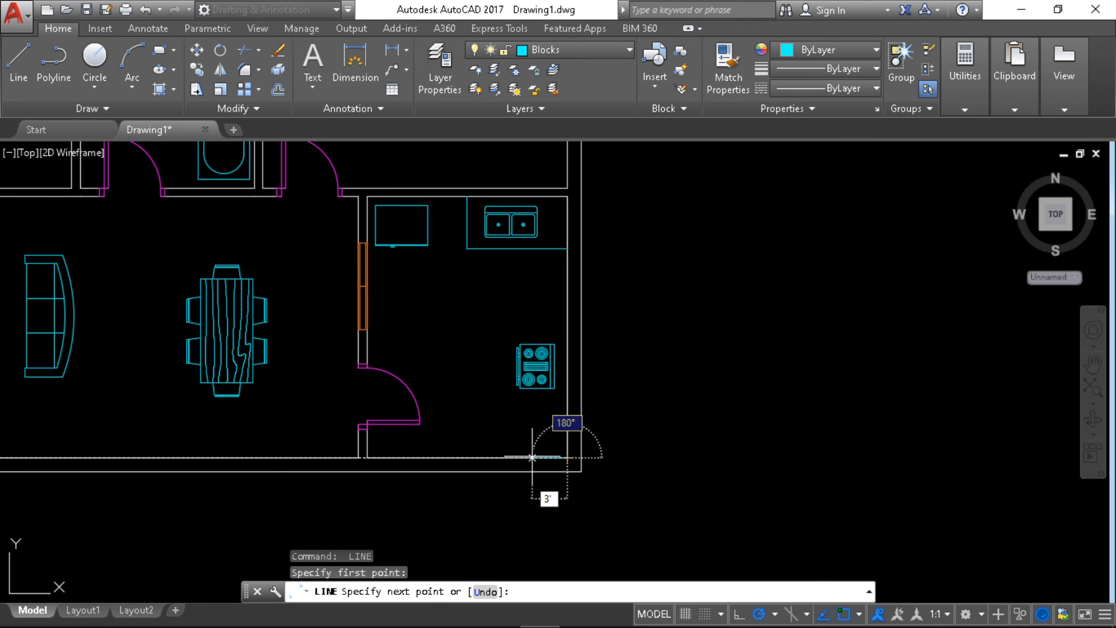
pyautogui.press('Return')
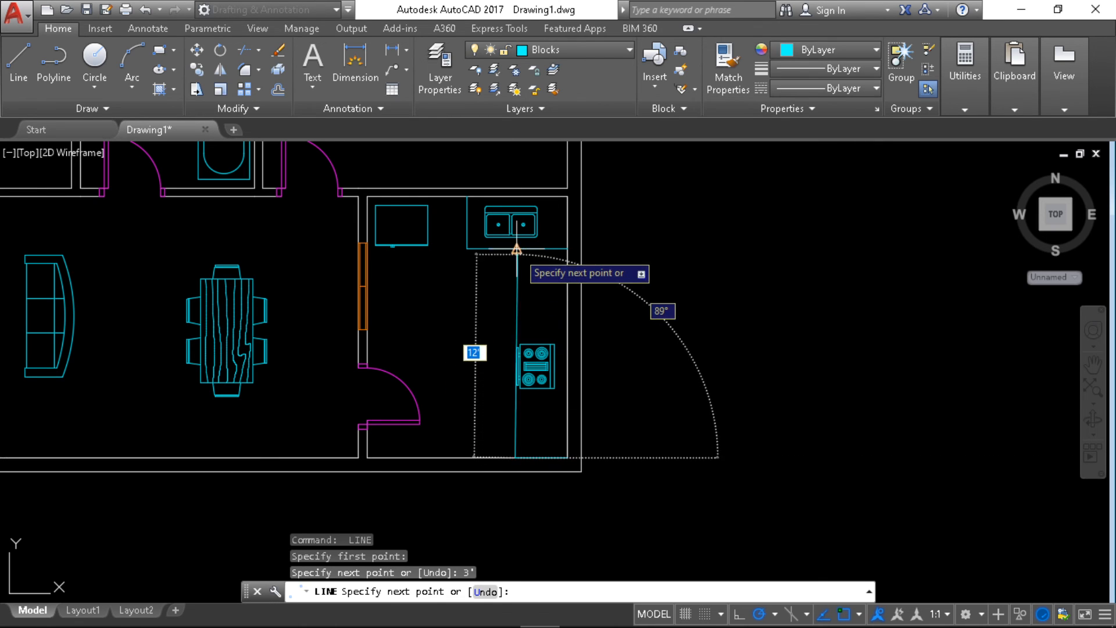
pyautogui.click(516, 250)
pyautogui.press('Escape')
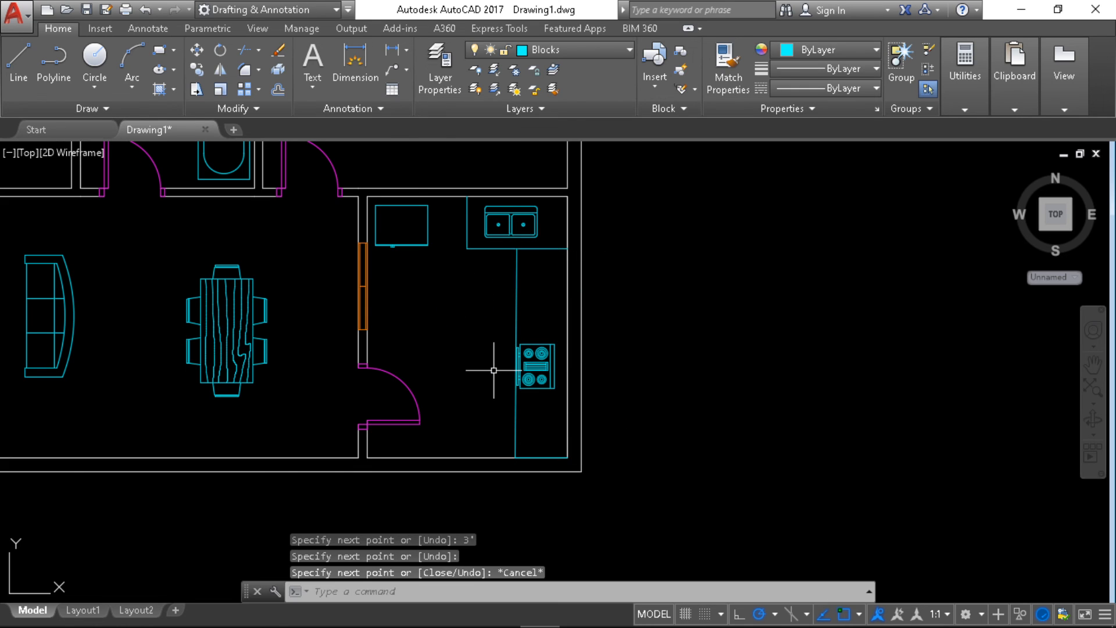
# - Move the stove slightly up and right so it sits inside the counter beside the right wall
pyautogui.scroll(2, 494, 370)
pyautogui.click(570, 352)
pyautogui.click(583, 328)
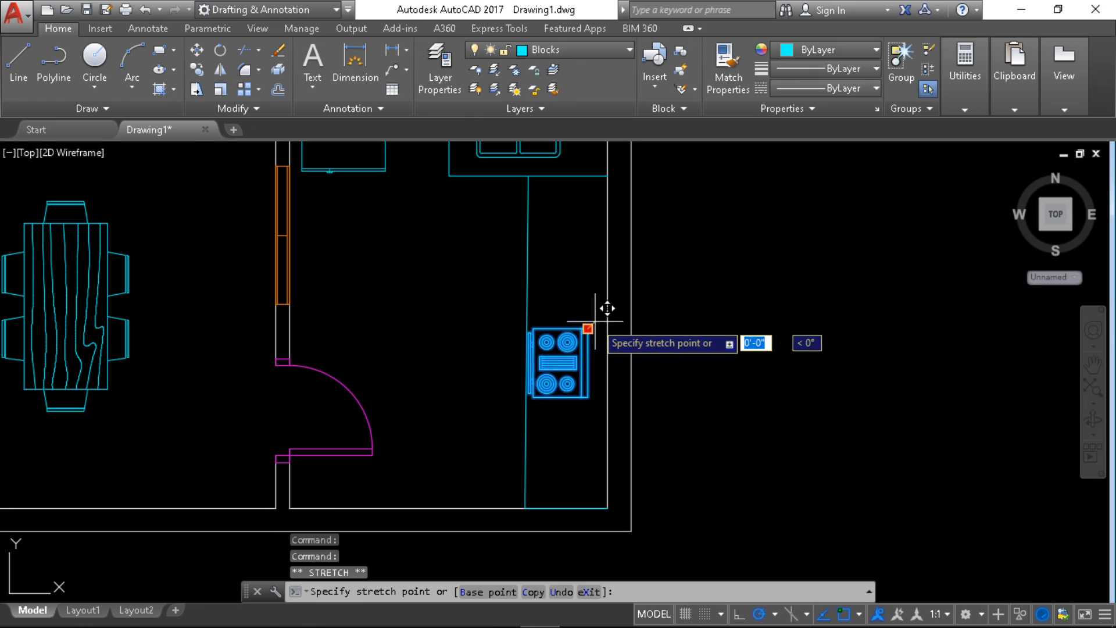
pyautogui.click(597, 314)
pyautogui.scroll(-3, 674, 337)
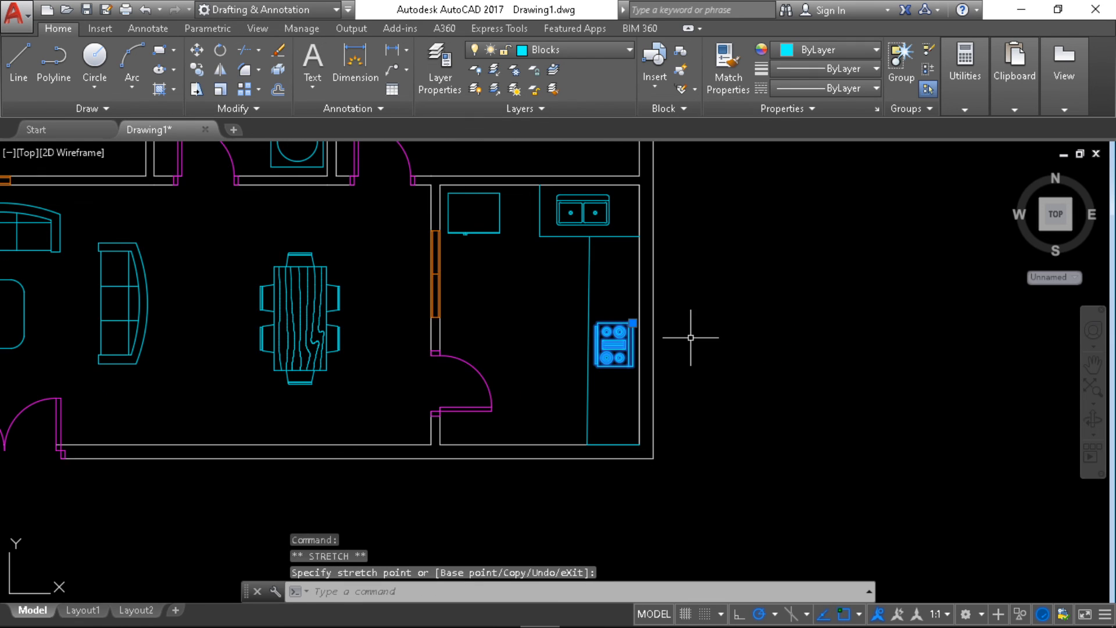
pyautogui.press('Escape')
# - Trim the sink counter's front edge between the stove counter line and the right wall to form an L-shaped counter
pyautogui.press('Return')
pyautogui.press('Return')
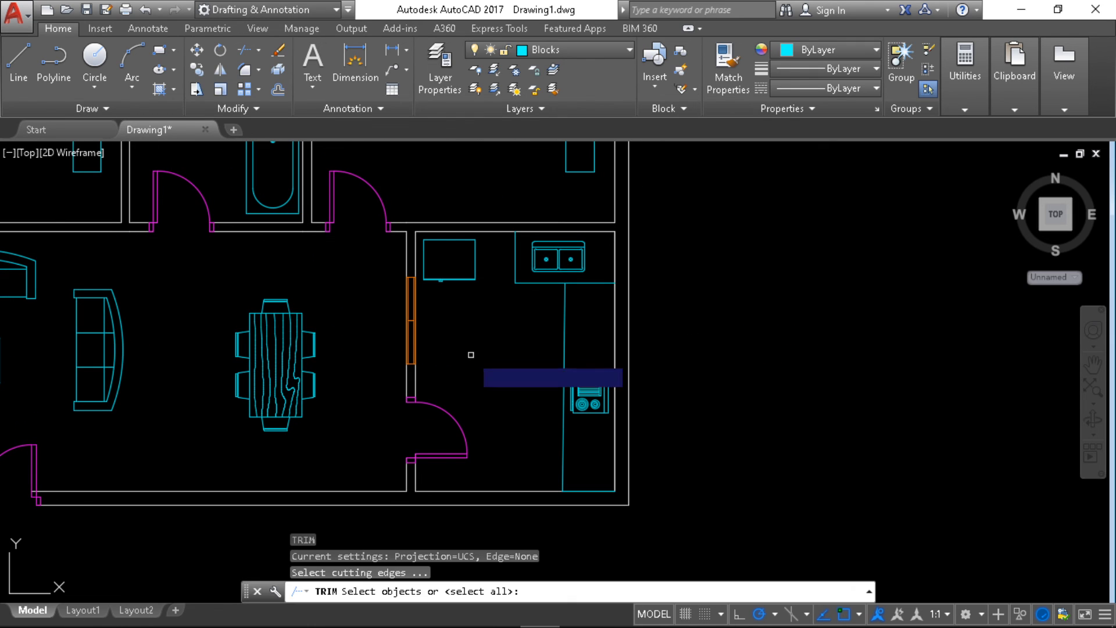
pyautogui.click(597, 321)
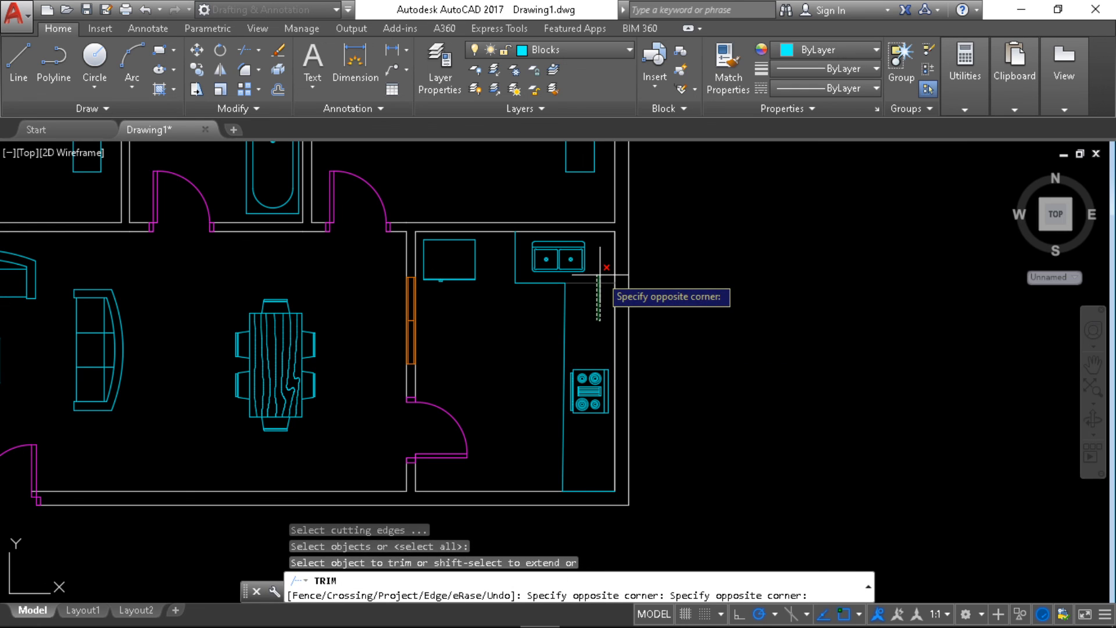
pyautogui.click(598, 275)
pyautogui.scroll(-2, 530, 377)
pyautogui.moveTo(530, 377); pyautogui.dragTo(606, 378, button='middle')
pyautogui.press('Escape')
pyautogui.moveTo(684, 317); pyautogui.dragTo(751, 326, button='middle')
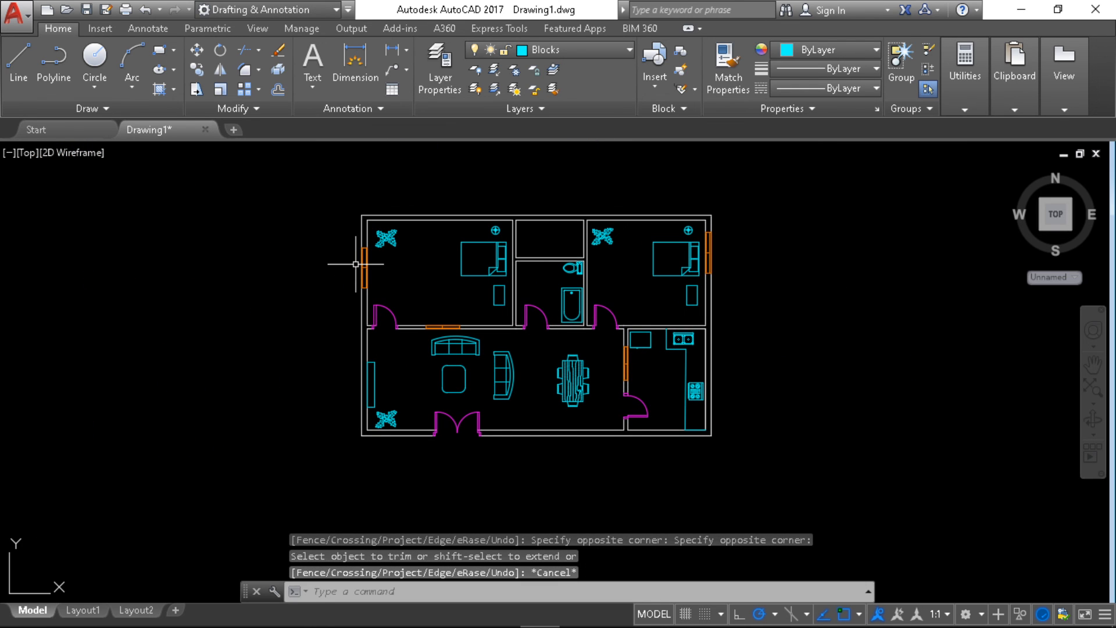